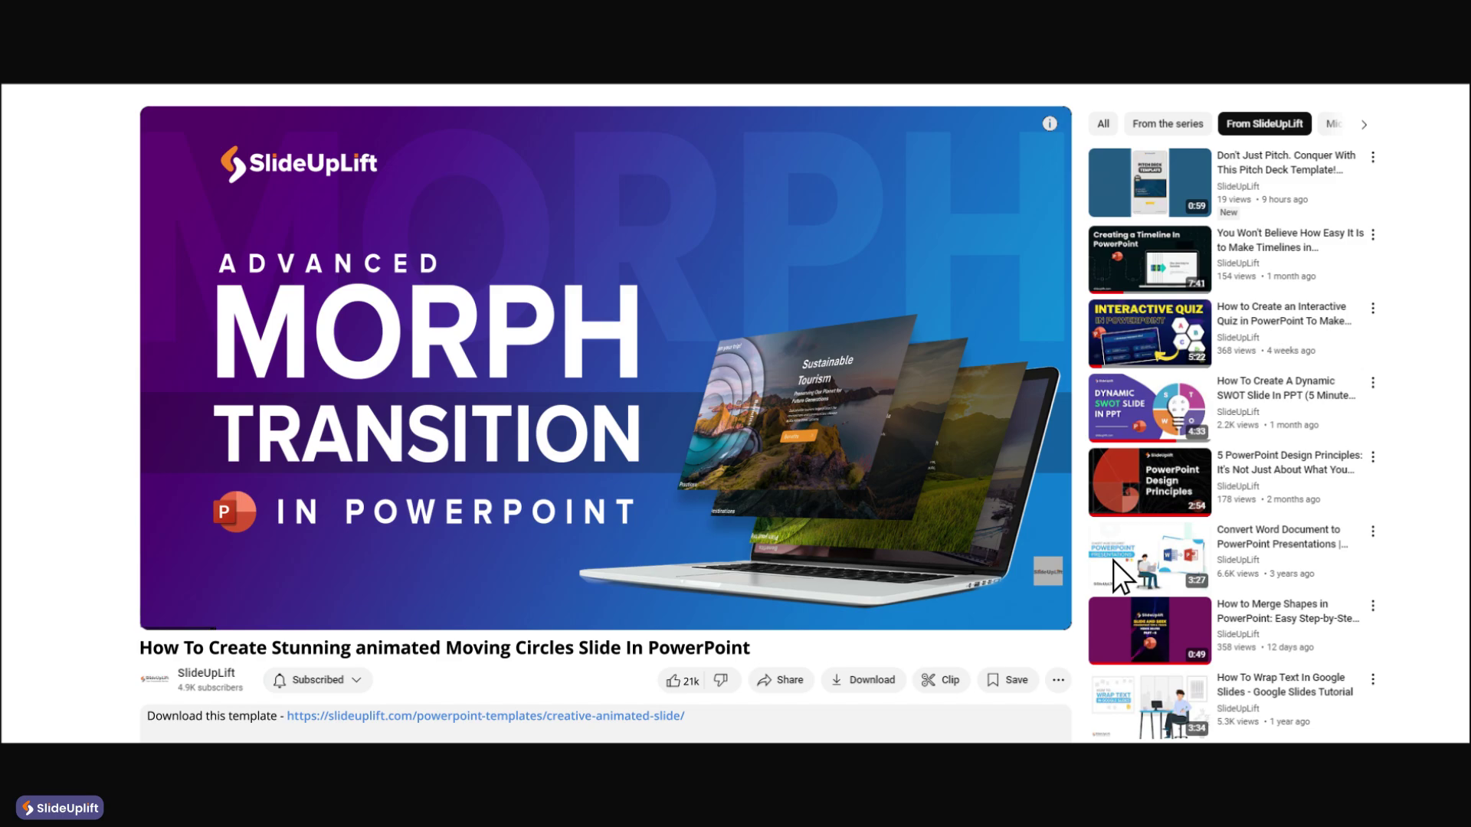
Switch the tutorial video to theater mode and open the slideuplift.com template link
{"action": "key", "text": "t"}
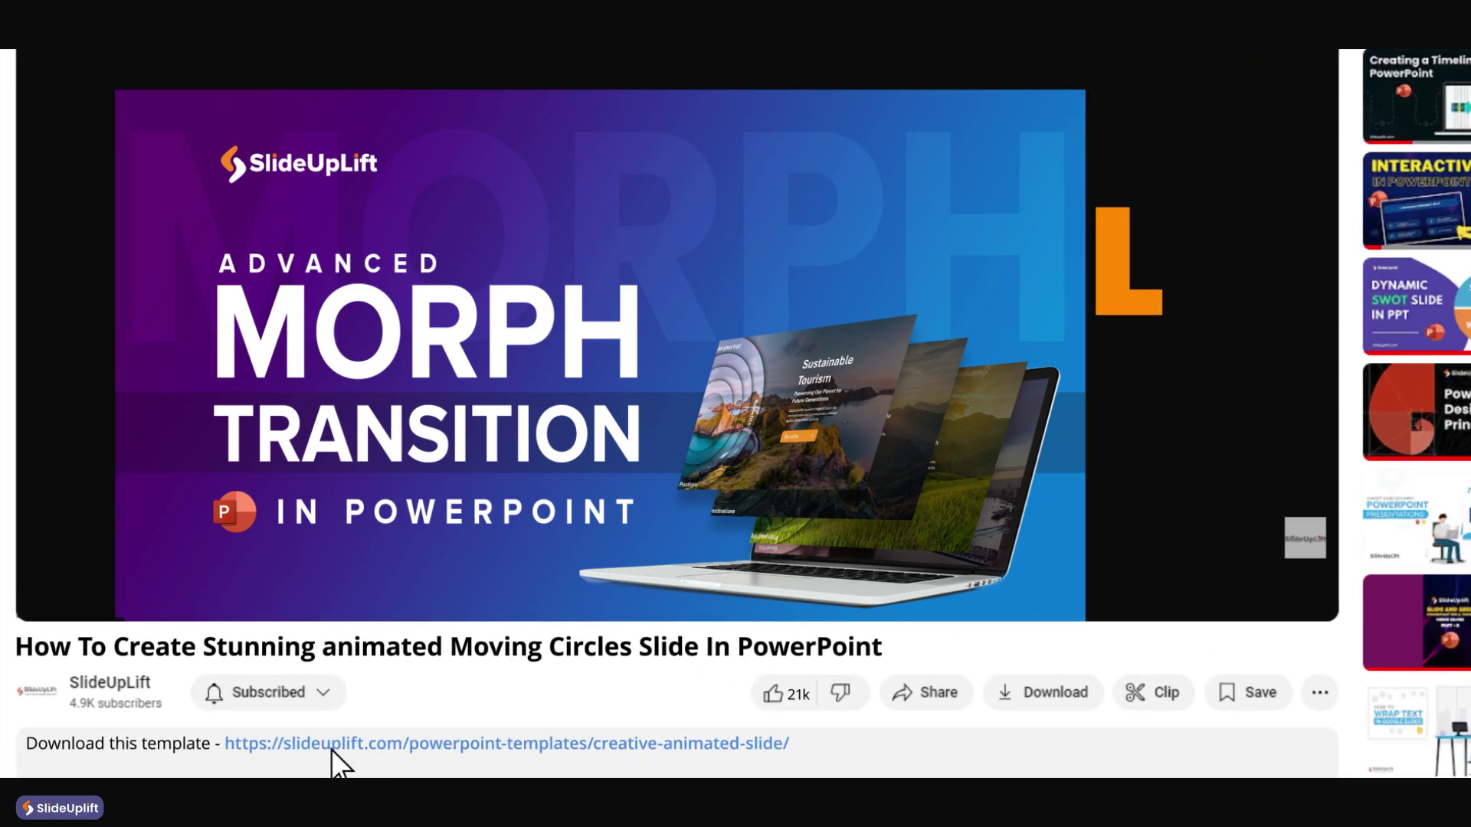
{"action": "left_click", "coordinate": [331, 749]}
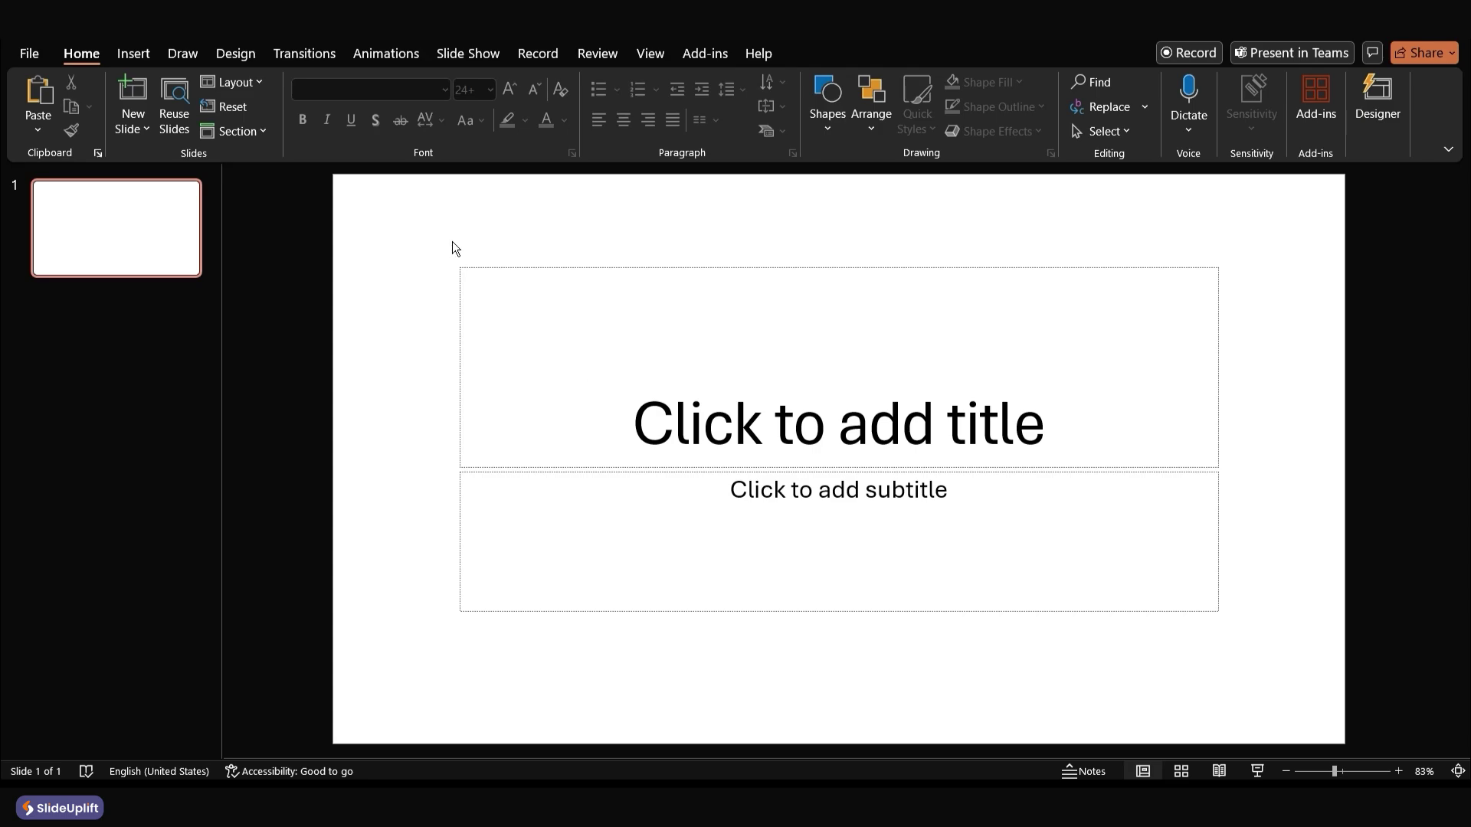
Delete the title slide's placeholders and draw a teal donut with an enlarged hole on the right
{"action": "left_click_drag", "start_coordinate": [433, 238], "coordinate": [1252, 662]}
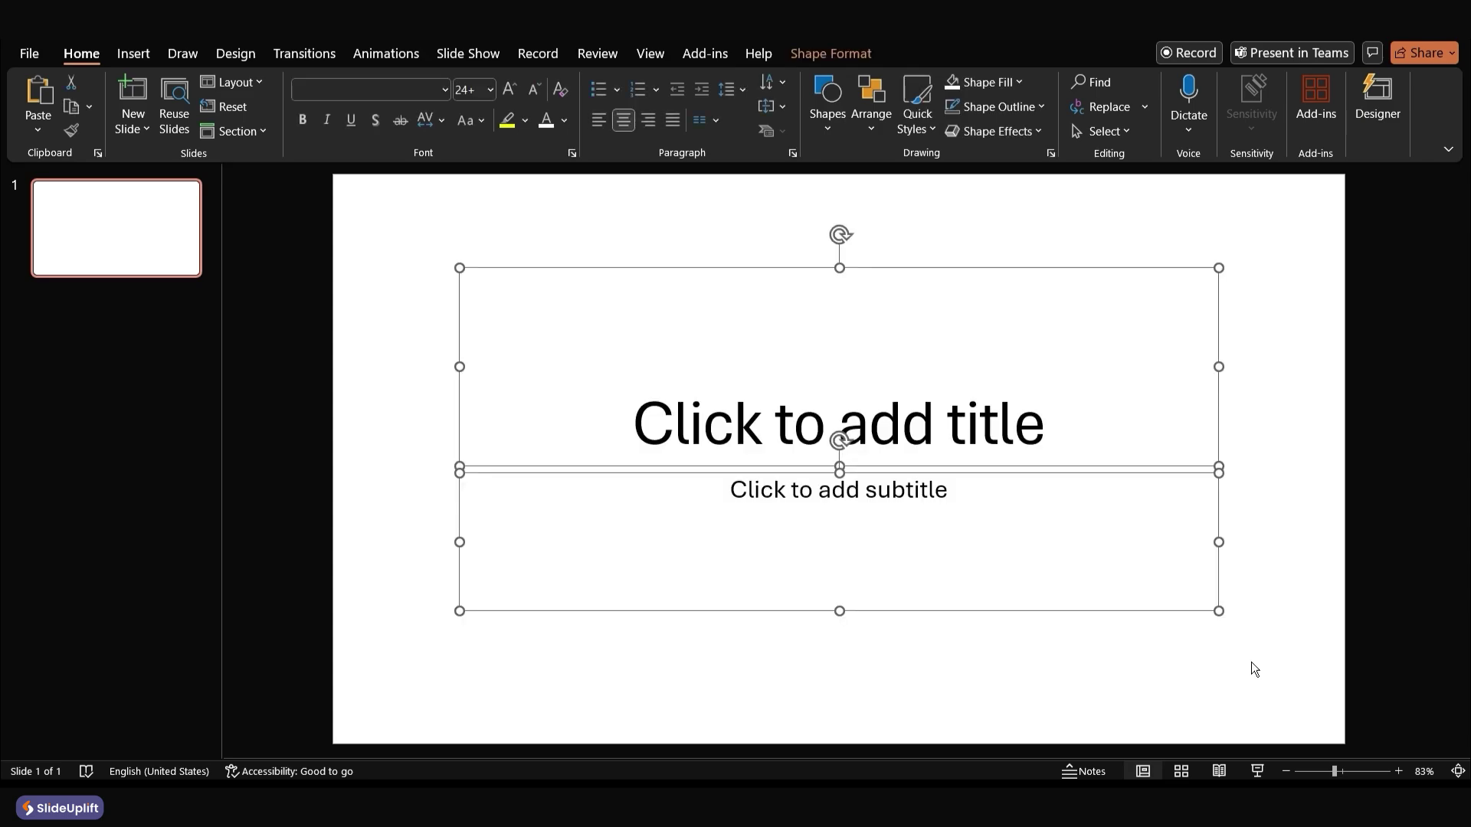
{"action": "key", "text": "Delete"}
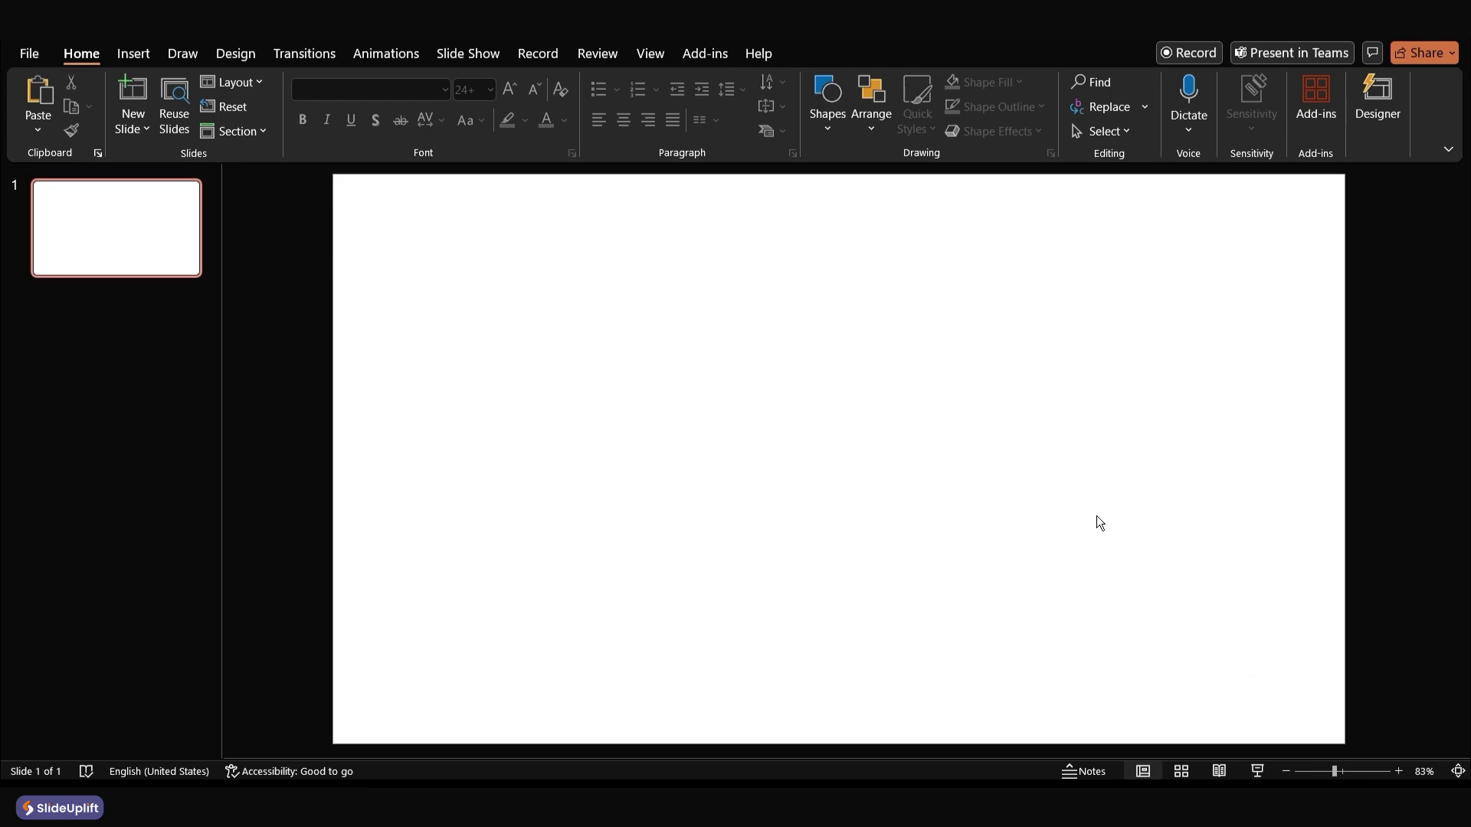
{"action": "left_click", "coordinate": [824, 127]}
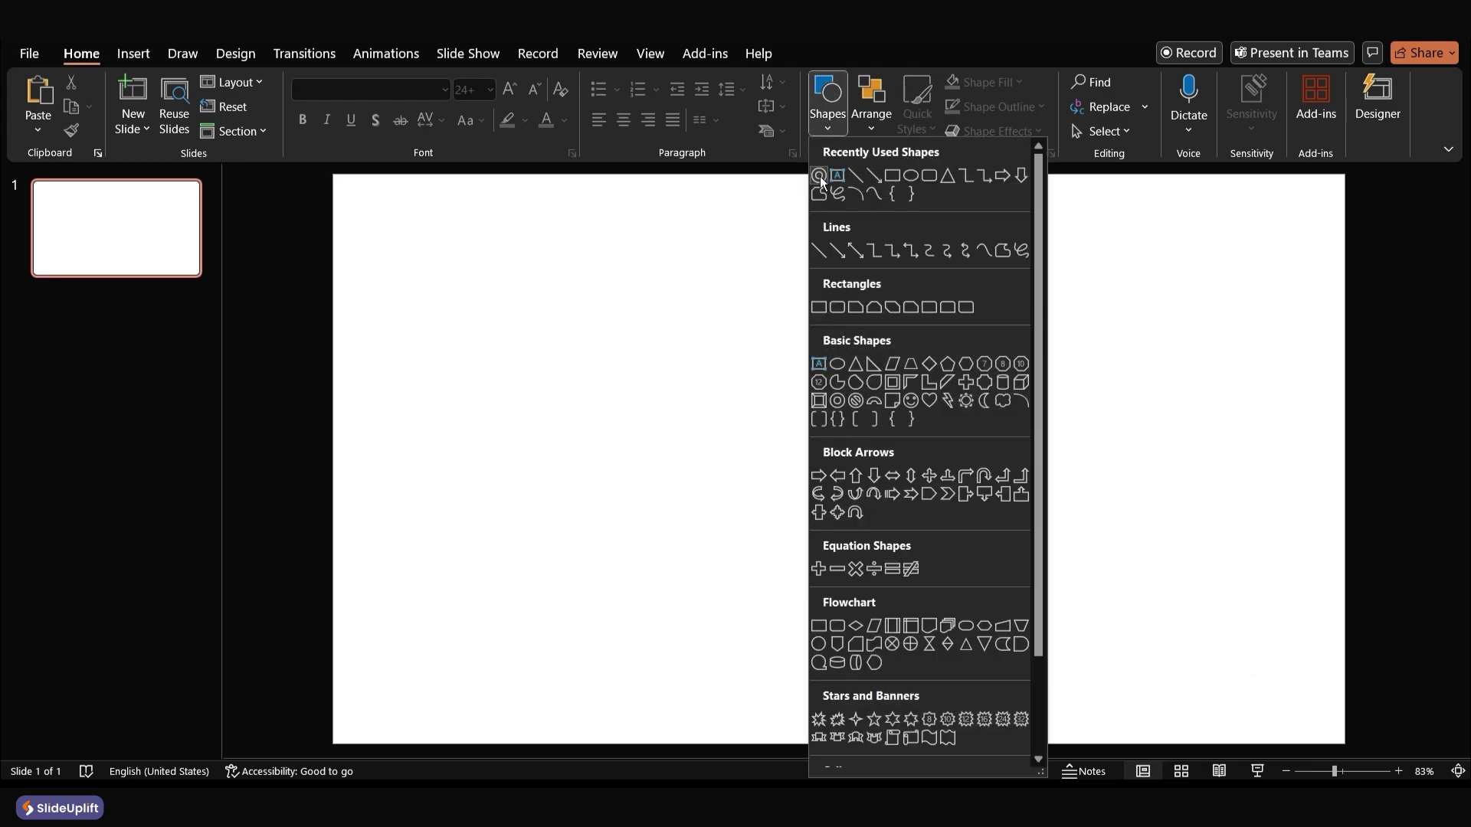
{"action": "left_click", "coordinate": [819, 177]}
{"action": "mouse_move", "coordinate": [949, 344]}
{"action": "left_mouse_down"}
{"action": "mouse_move", "coordinate": [1185, 606]}
{"action": "mouse_move", "coordinate": [1219, 614]}
{"action": "left_mouse_up"}
{"action": "left_click_drag", "start_coordinate": [1017, 480], "coordinate": [1001, 480]}
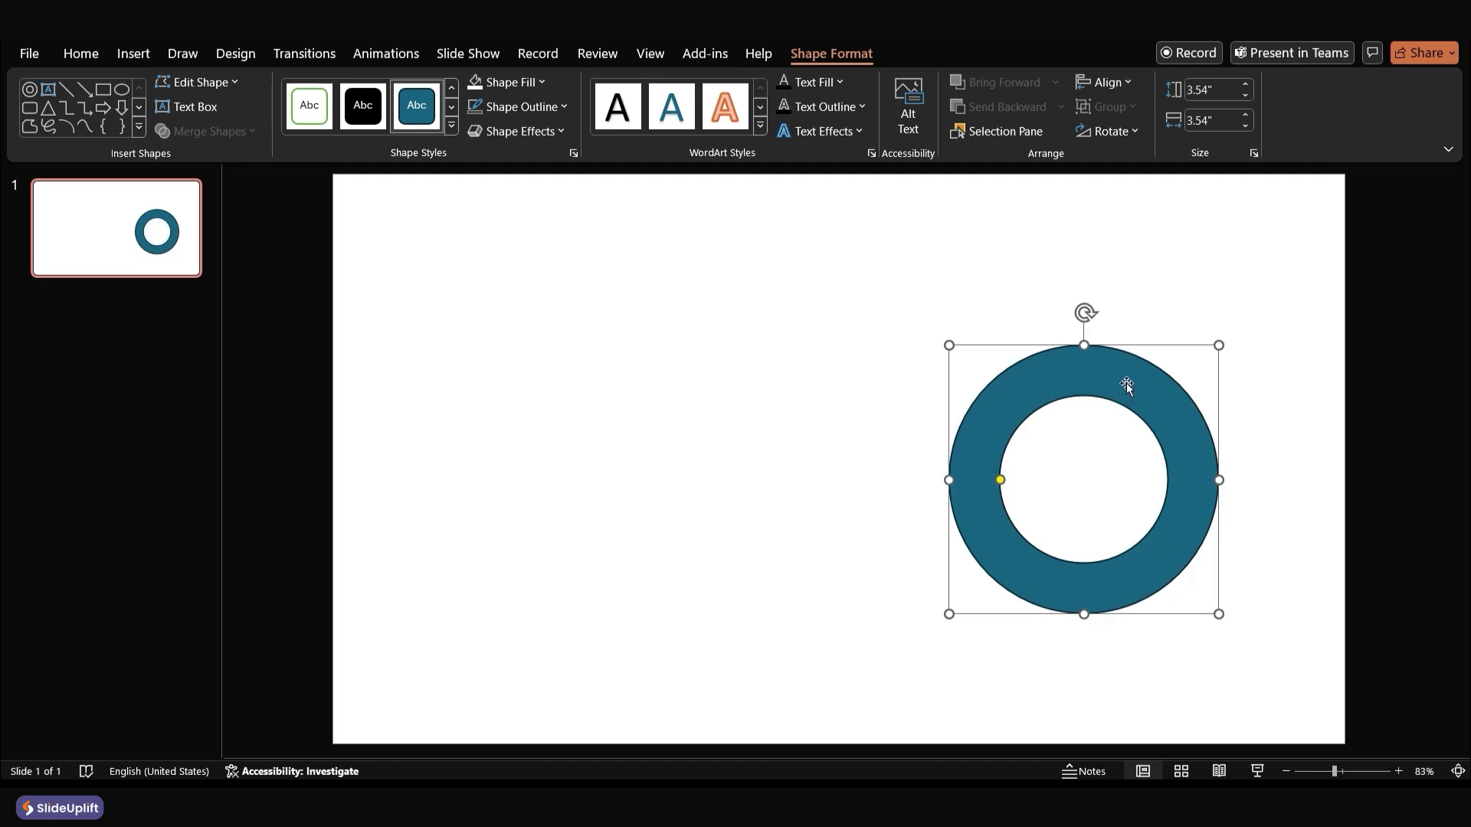
Duplicate the donut into a larger, thinner ring placed around the first
{"action": "left_click_drag", "start_coordinate": [1127, 382], "coordinate": [789, 422]}
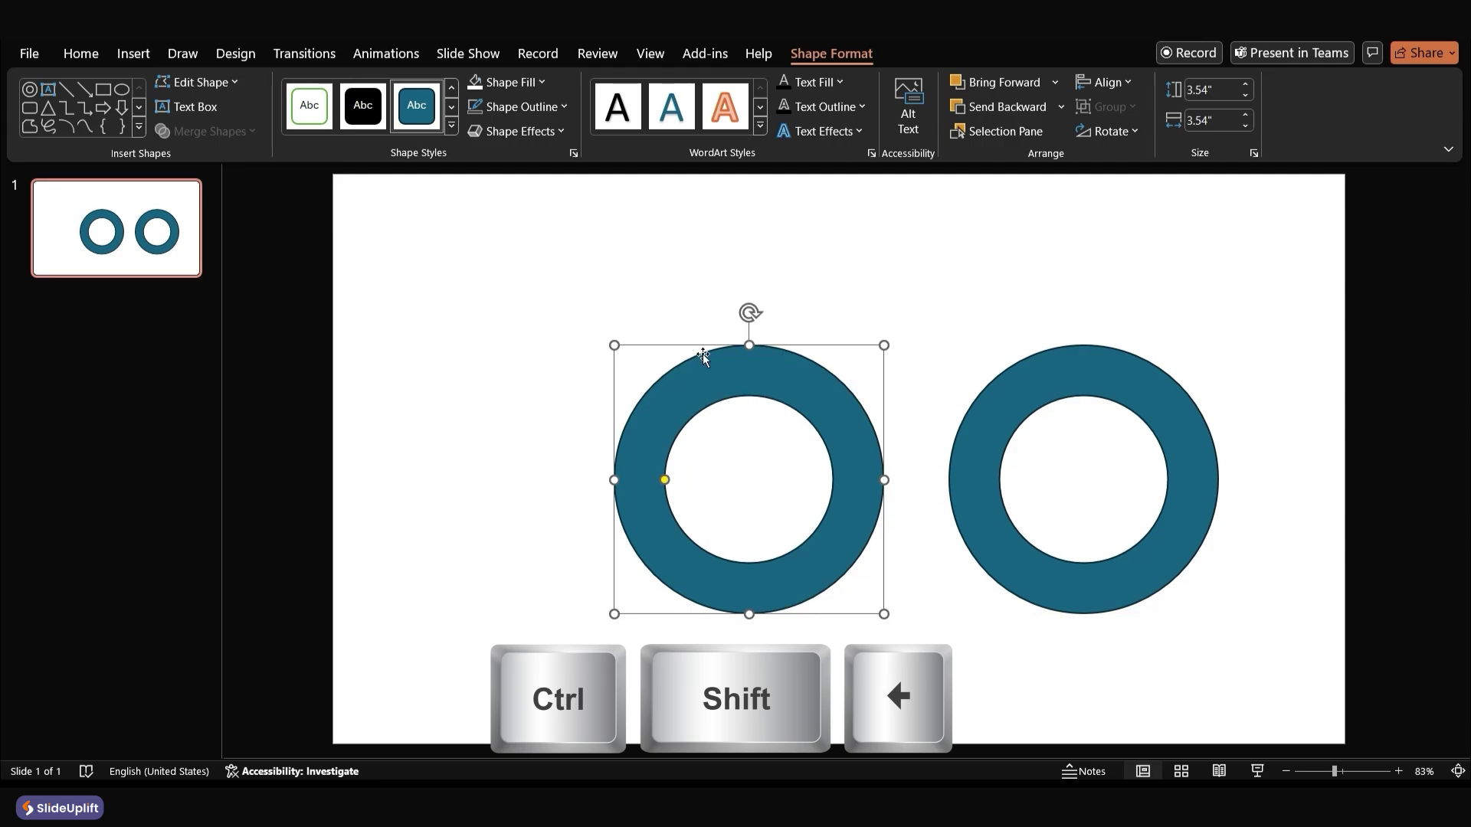
{"action": "left_click_drag", "start_coordinate": [613, 345], "coordinate": [560, 296]}
{"action": "left_click_drag", "start_coordinate": [631, 479], "coordinate": [609, 480]}
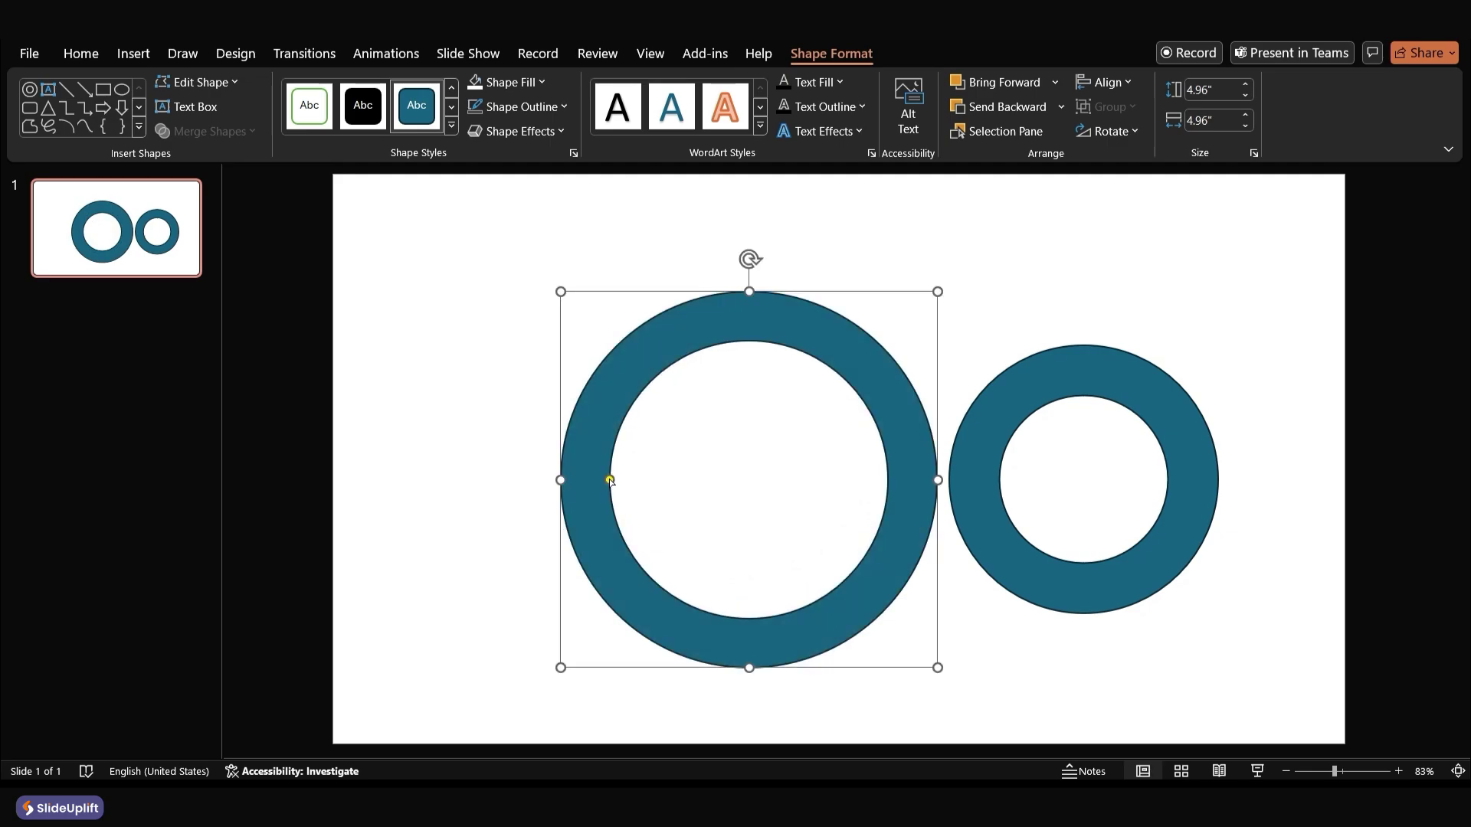
{"action": "left_click_drag", "start_coordinate": [807, 348], "coordinate": [1132, 346]}
Copy the outer ring into a third, larger, thinner ring around the existing two
{"action": "left_click", "coordinate": [1278, 291]}
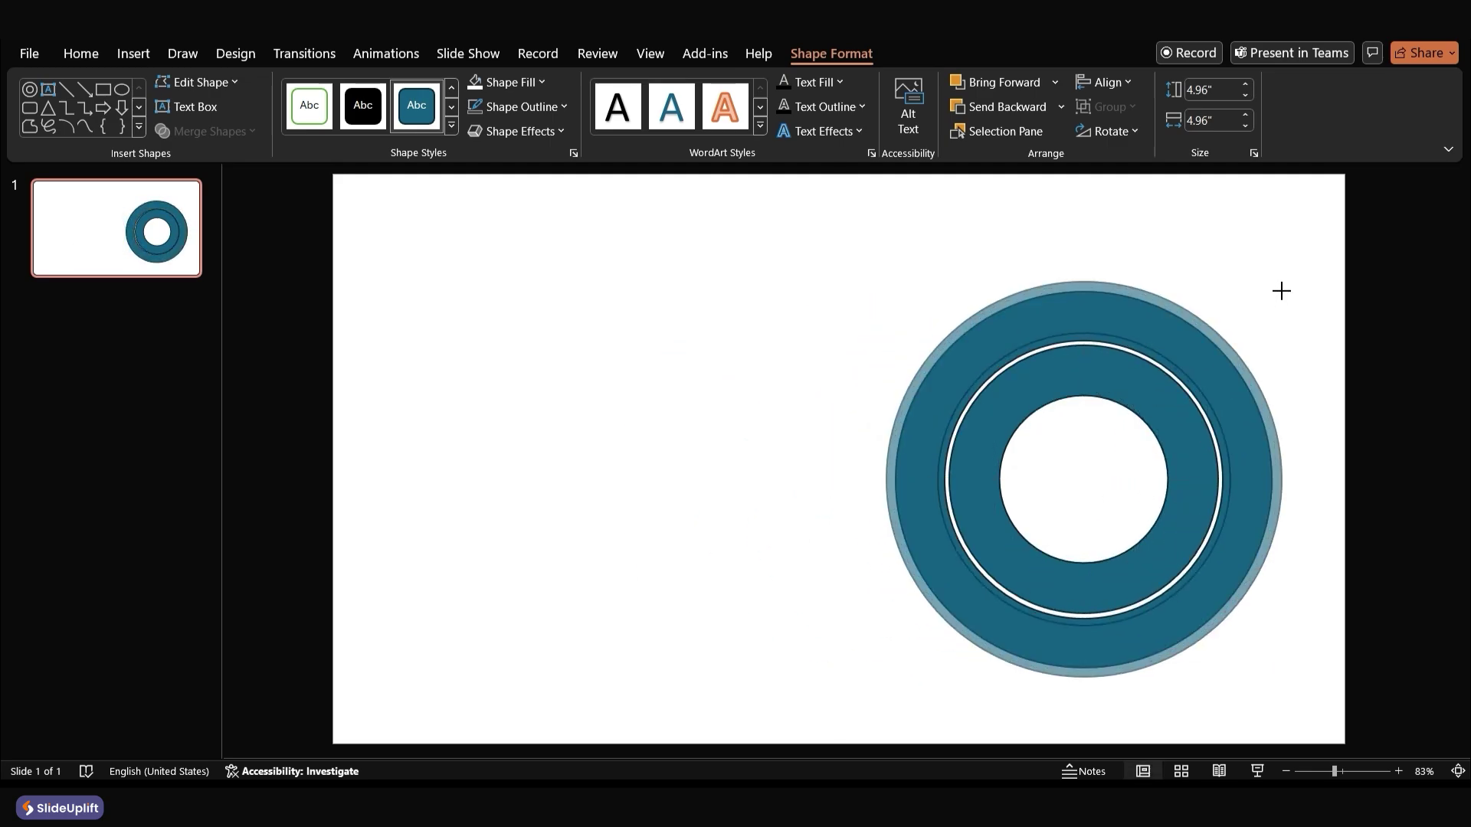
{"action": "left_click", "coordinate": [1257, 305]}
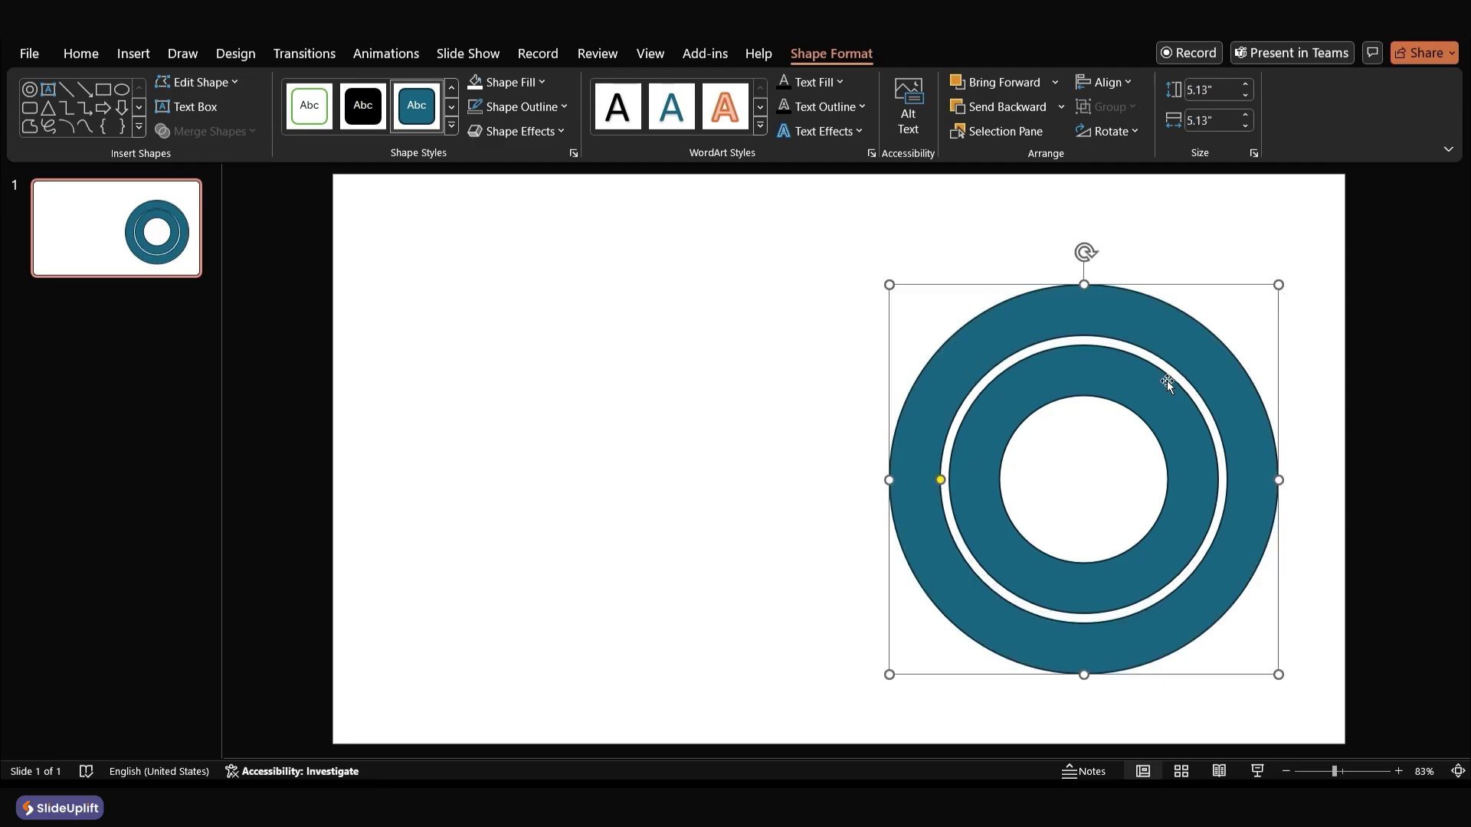
{"action": "left_click_drag", "start_coordinate": [1165, 380], "coordinate": [731, 331]}
{"action": "left_click_drag", "start_coordinate": [795, 284], "coordinate": [849, 223], "text": "ctrl+shift"}
{"action": "left_click_drag", "start_coordinate": [419, 480], "coordinate": [401, 480]}
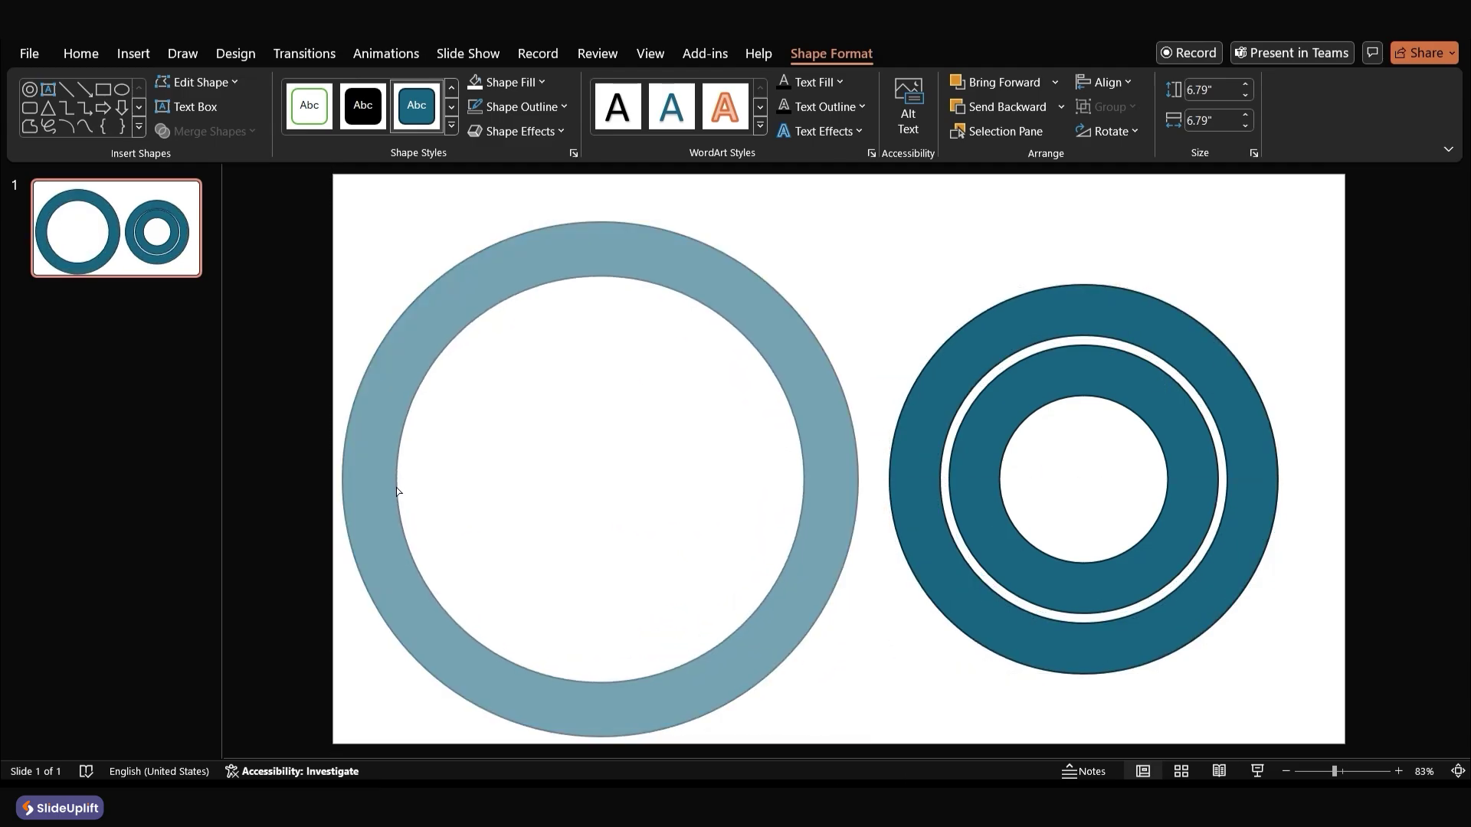
{"action": "mouse_move", "coordinate": [627, 276]}
{"action": "left_mouse_down"}
{"action": "mouse_move", "coordinate": [1101, 262]}
{"action": "mouse_move", "coordinate": [584, 310]}
{"action": "left_mouse_up"}
{"action": "scroll", "coordinate": [585, 311], "scroll_direction": "down", "scroll_amount": 2, "text": "ctrl"}
Enlarge a fourth ring around the set and thin it to leave a white gap
{"action": "left_click_drag", "start_coordinate": [768, 274], "coordinate": [818, 230]}
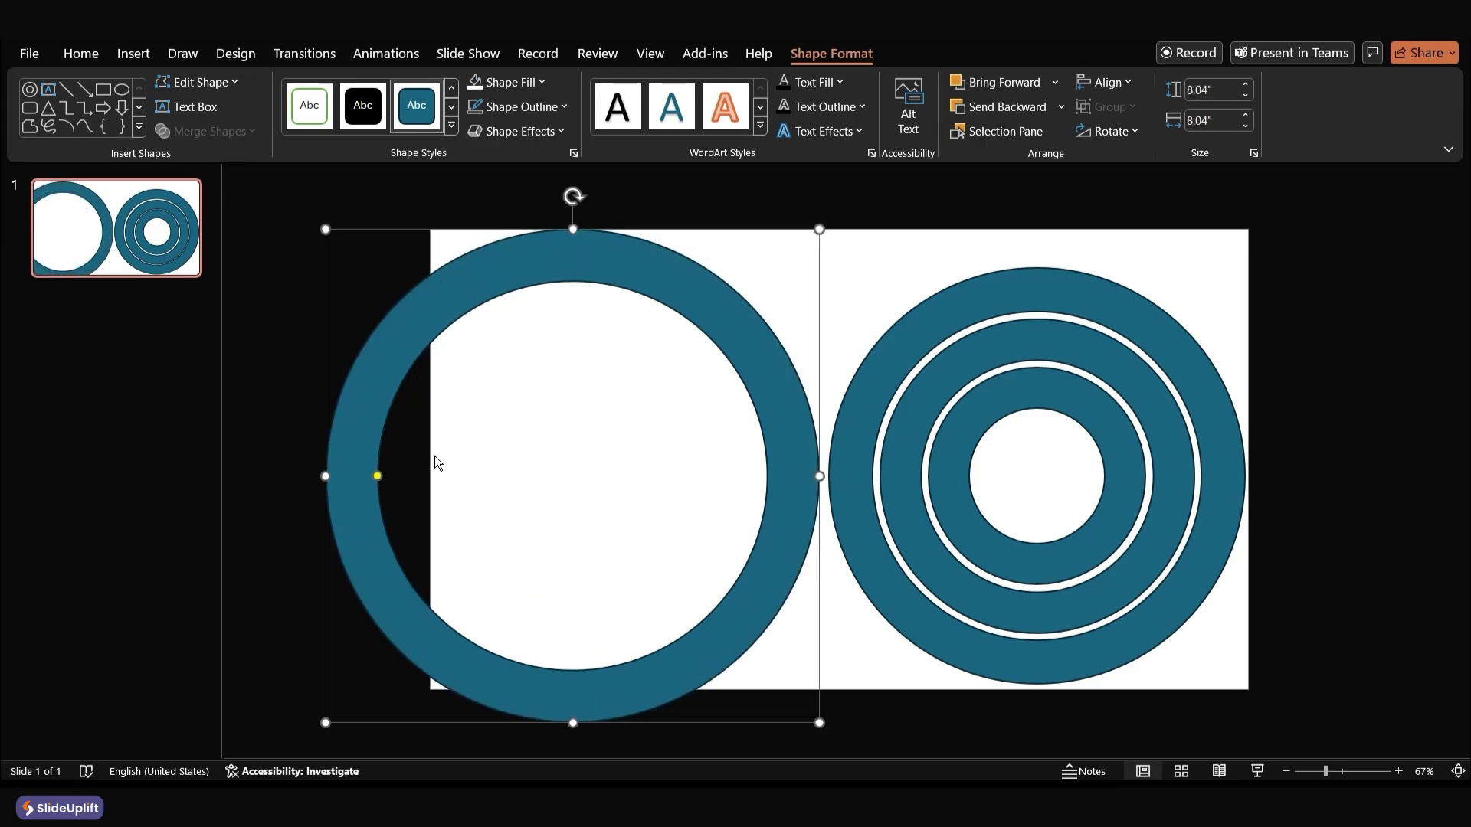
{"action": "left_click_drag", "start_coordinate": [391, 476], "coordinate": [374, 476]}
{"action": "left_click_drag", "start_coordinate": [759, 297], "coordinate": [1051, 298]}
{"action": "left_click_drag", "start_coordinate": [831, 477], "coordinate": [822, 476]}
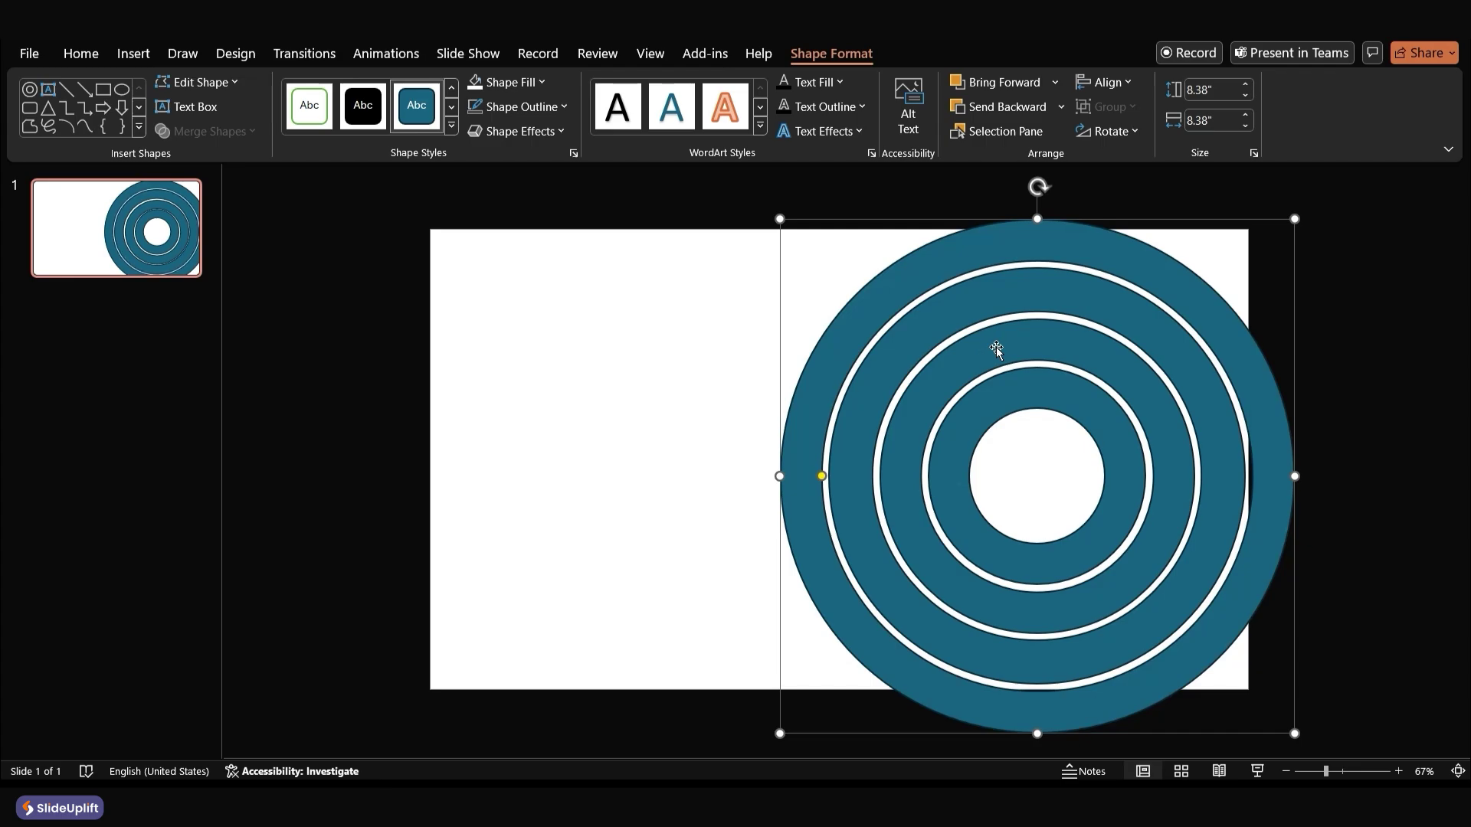
Select all four rings, Align Middle them, and drag the set past the slide's left edge
{"action": "left_click", "coordinate": [1031, 336], "text": "shift"}
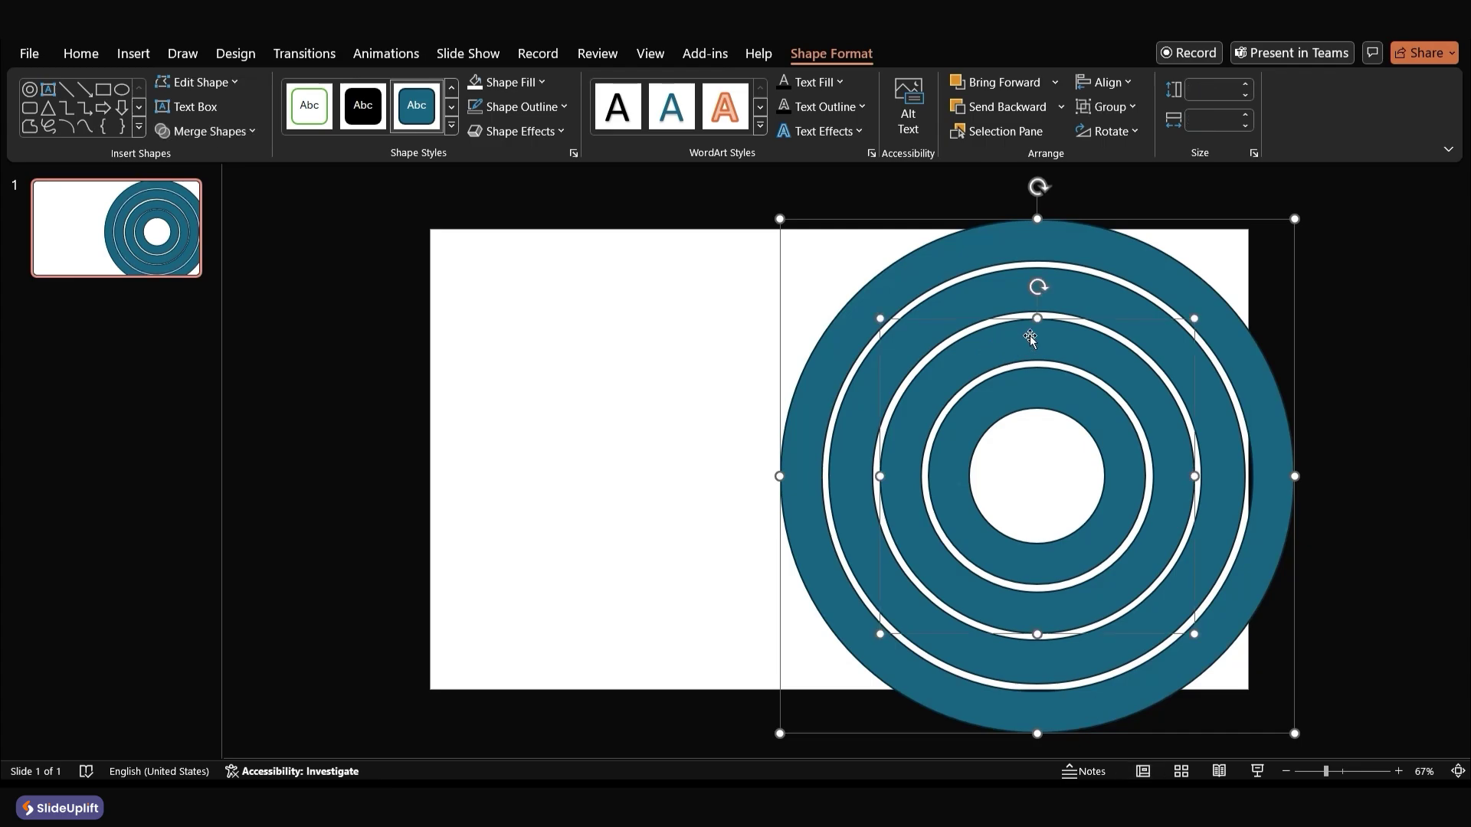
{"action": "left_click", "coordinate": [1071, 302], "text": "shift"}
{"action": "left_click", "coordinate": [1074, 390], "text": "shift"}
{"action": "left_click", "coordinate": [1092, 79]}
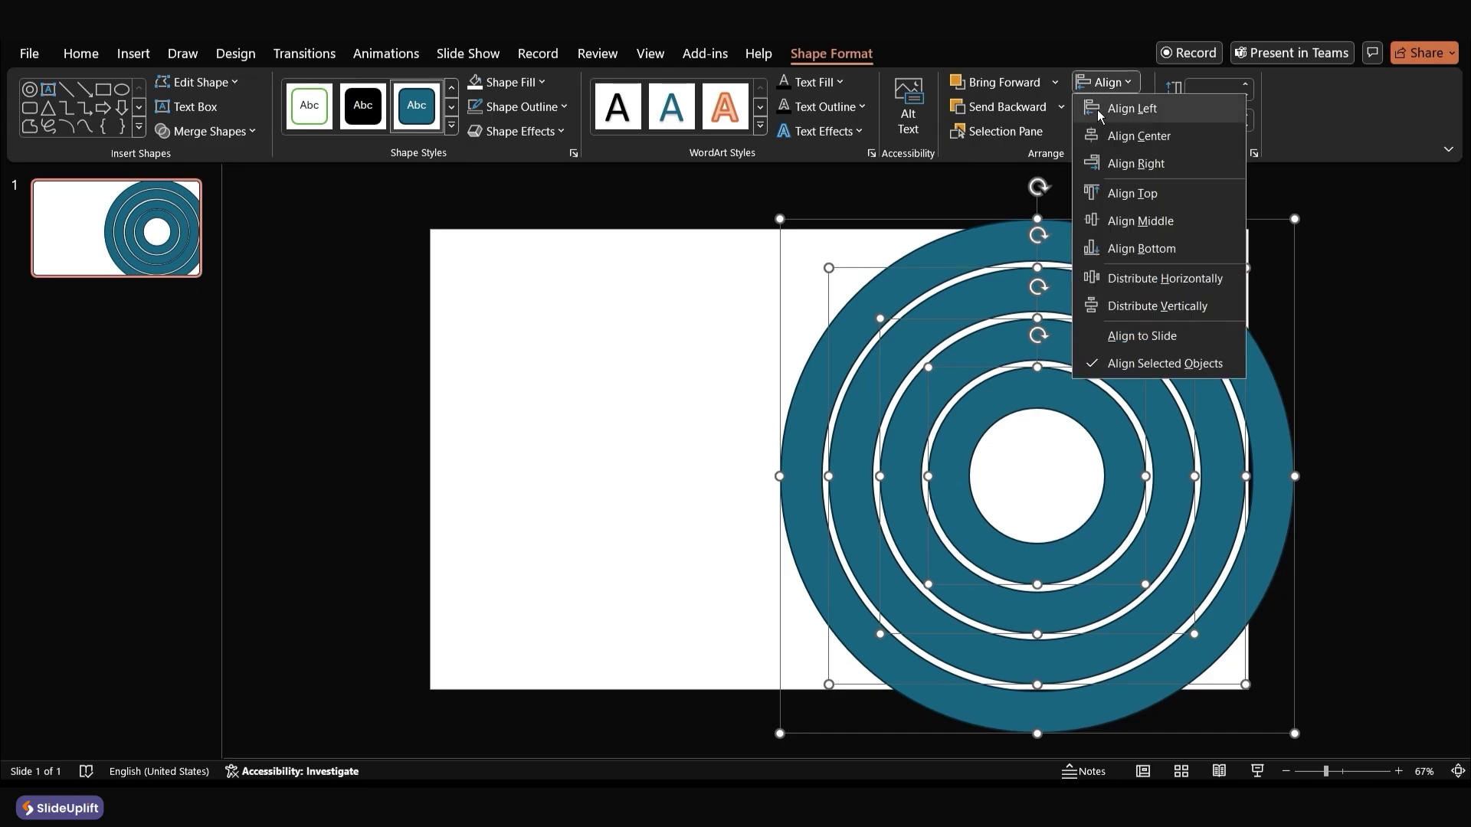
{"action": "left_click", "coordinate": [1099, 83]}
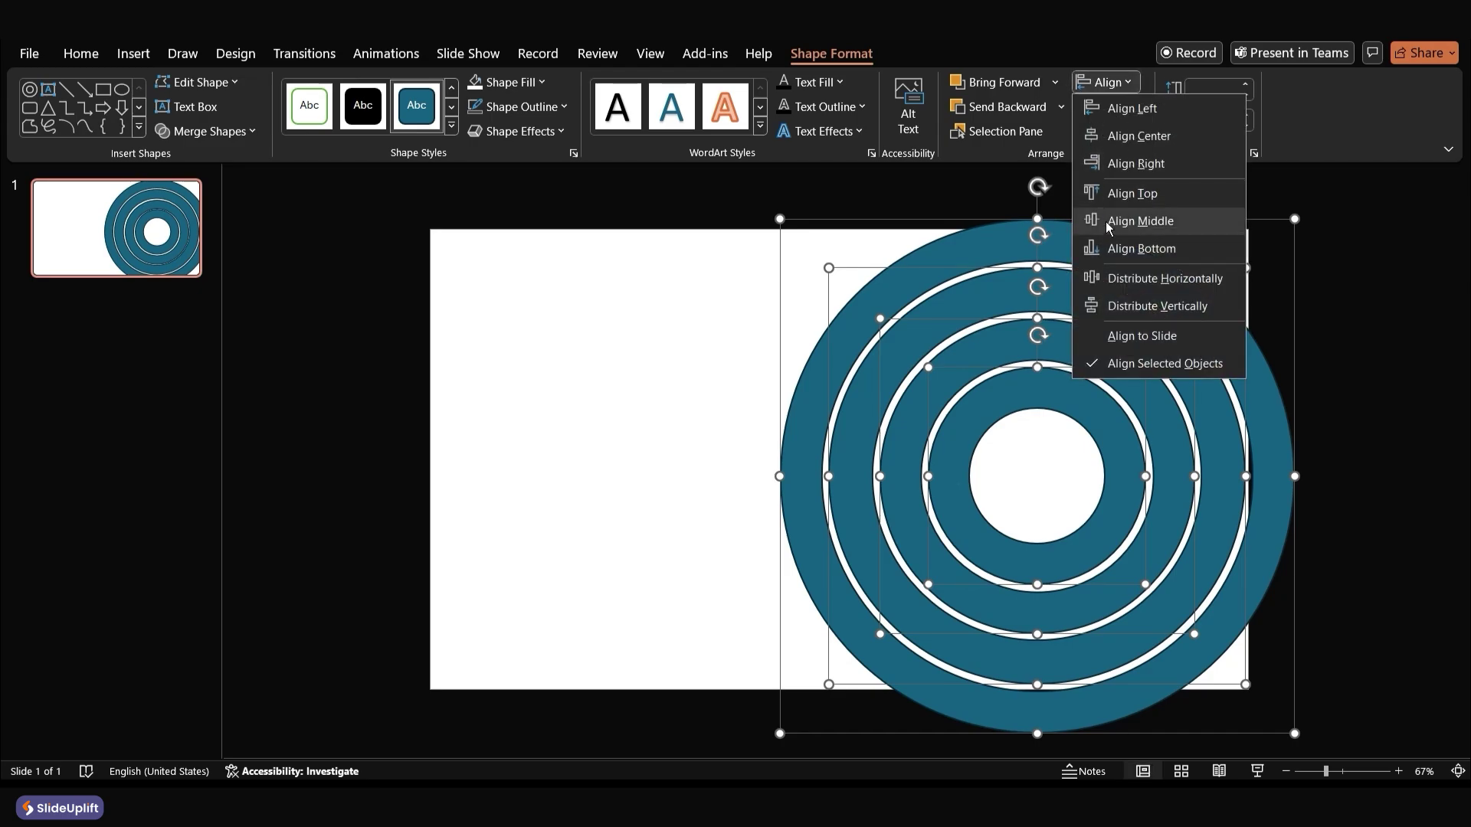
{"action": "left_click", "coordinate": [1140, 219]}
{"action": "mouse_move", "coordinate": [1038, 328]}
{"action": "left_mouse_down"}
{"action": "mouse_move", "coordinate": [507, 322]}
{"action": "mouse_move", "coordinate": [518, 340]}
{"action": "left_mouse_up"}
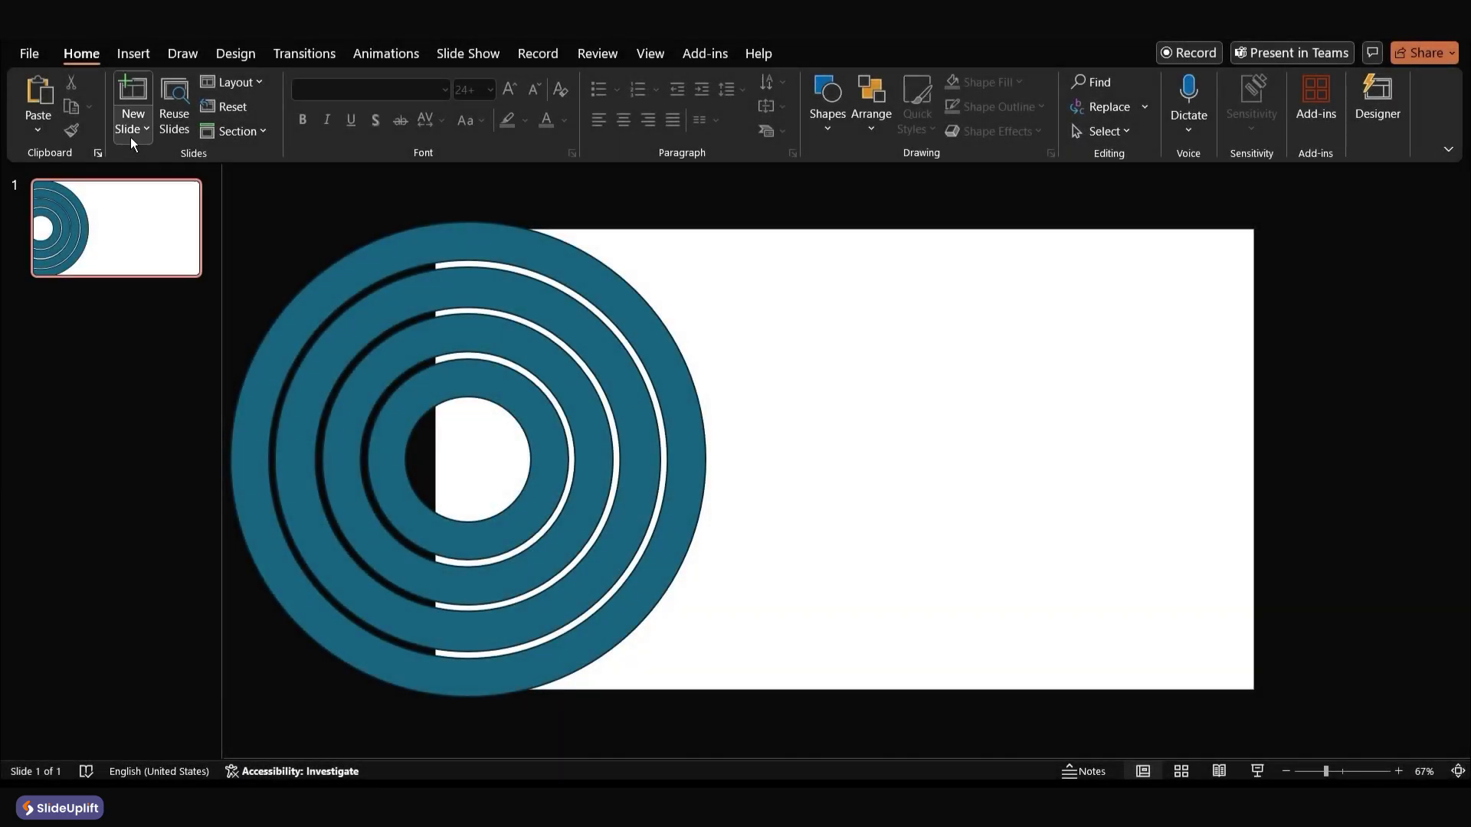
Insert a new Title Slide and delete both of its placeholders
{"action": "left_click", "coordinate": [130, 137]}
{"action": "left_click", "coordinate": [153, 207]}
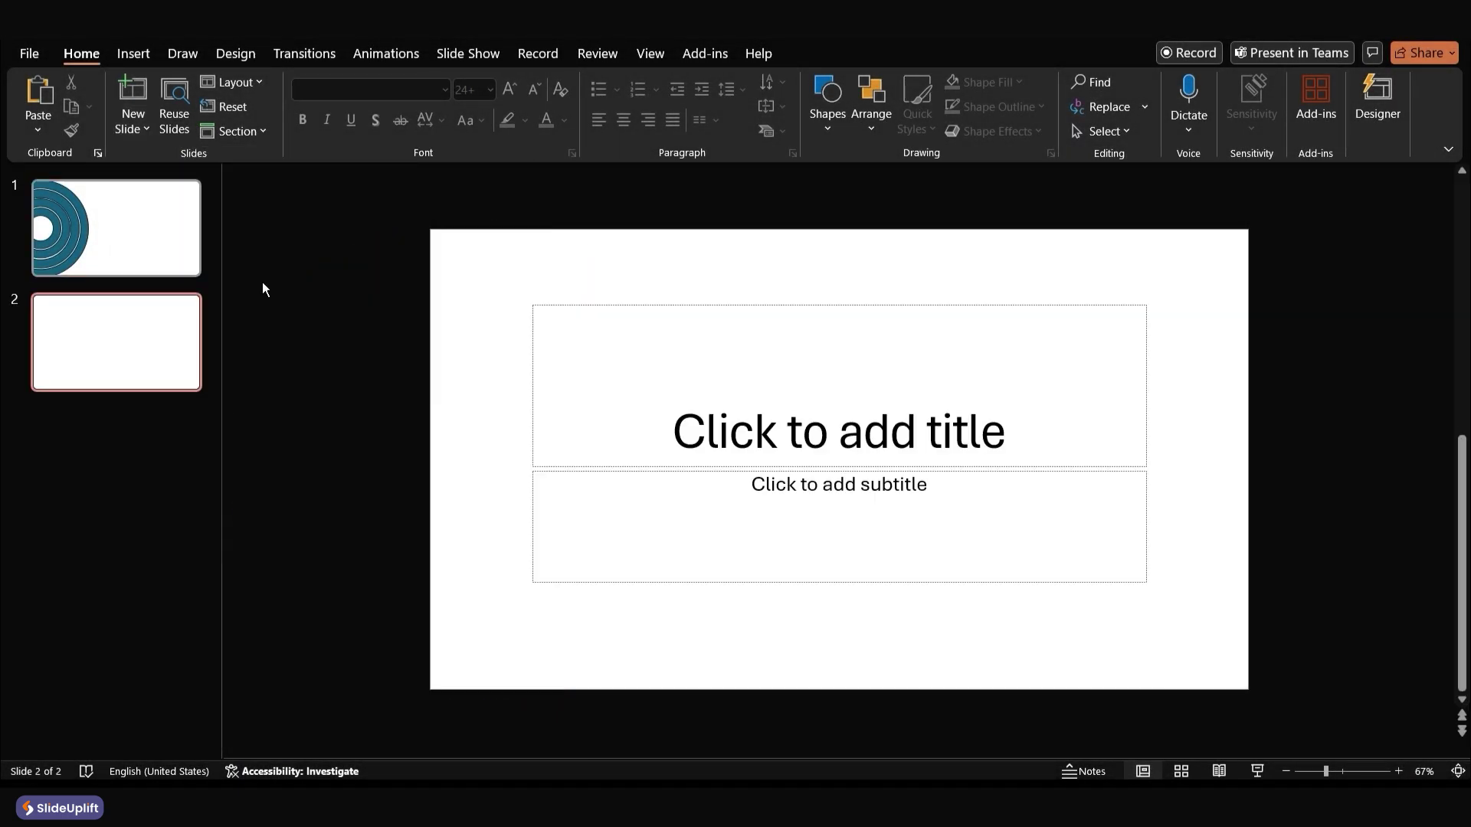
{"action": "left_click_drag", "start_coordinate": [438, 260], "coordinate": [1249, 679]}
{"action": "key", "text": "Delete"}
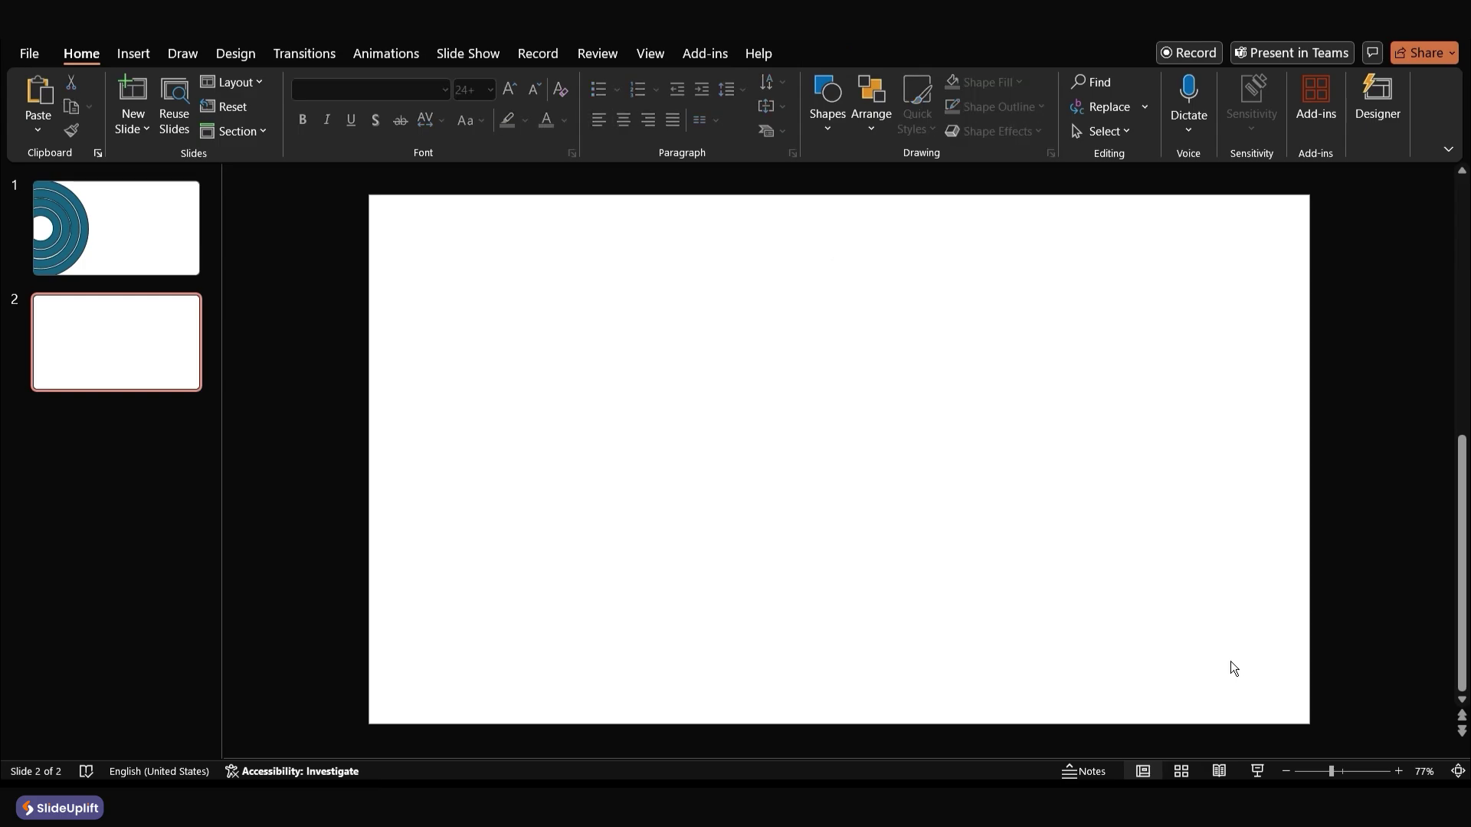
Set Sustainable Tourism.jpg as slide 2's picture background fill
{"action": "right_click", "coordinate": [776, 508]}
{"action": "left_click", "coordinate": [840, 730]}
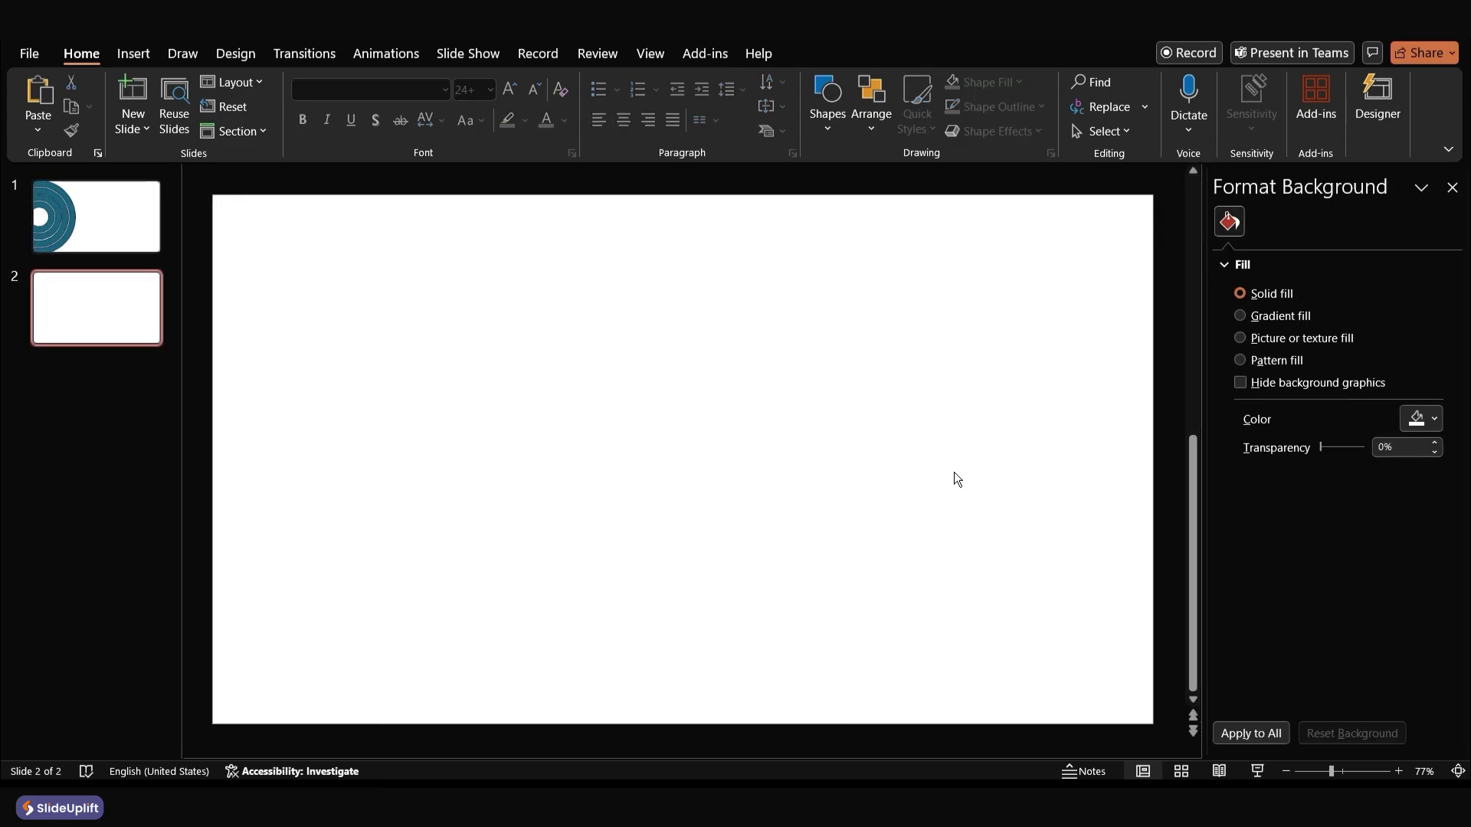
{"action": "left_click", "coordinate": [1265, 338]}
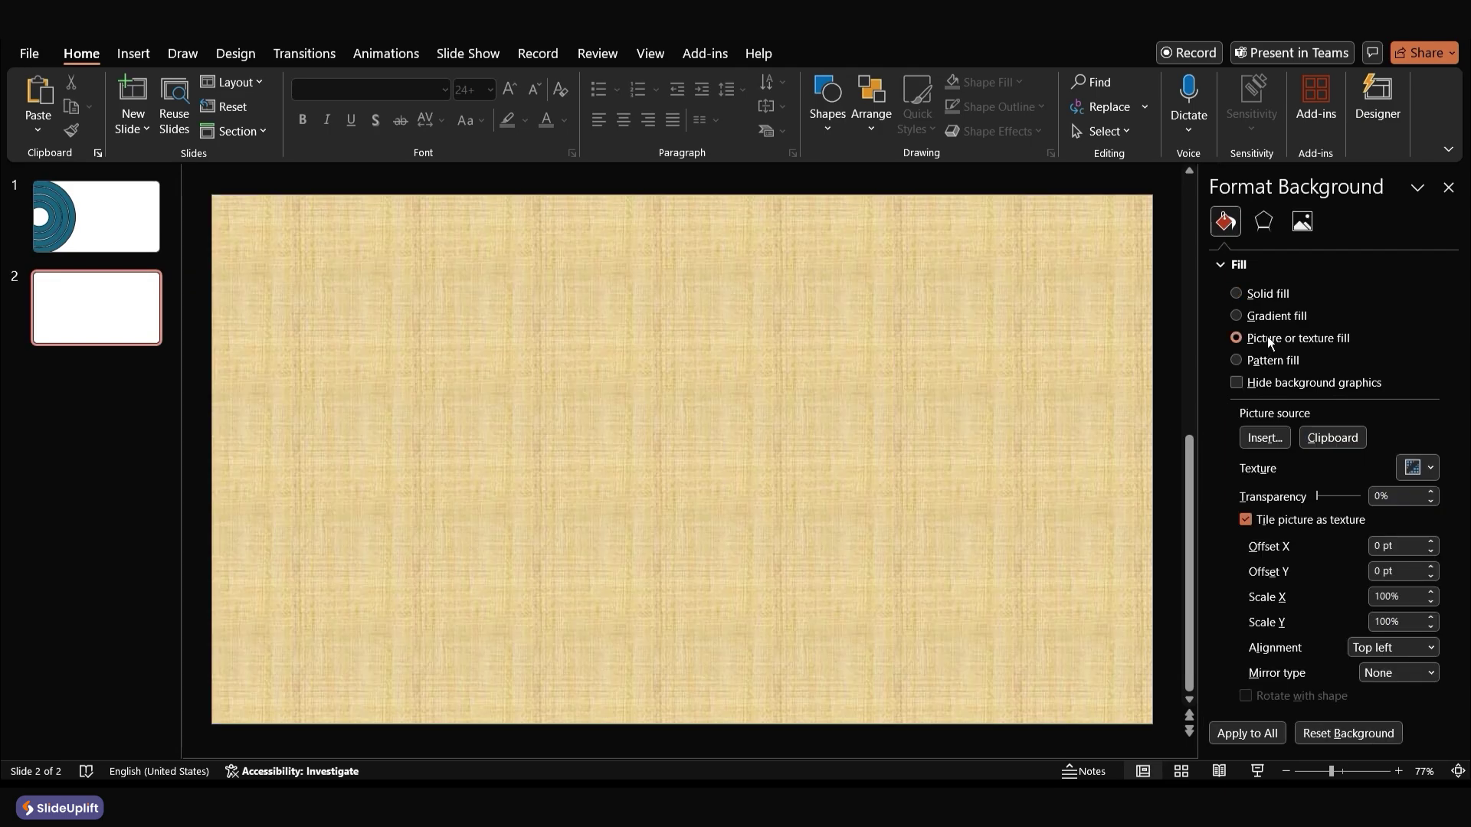
{"action": "left_click", "coordinate": [1263, 437]}
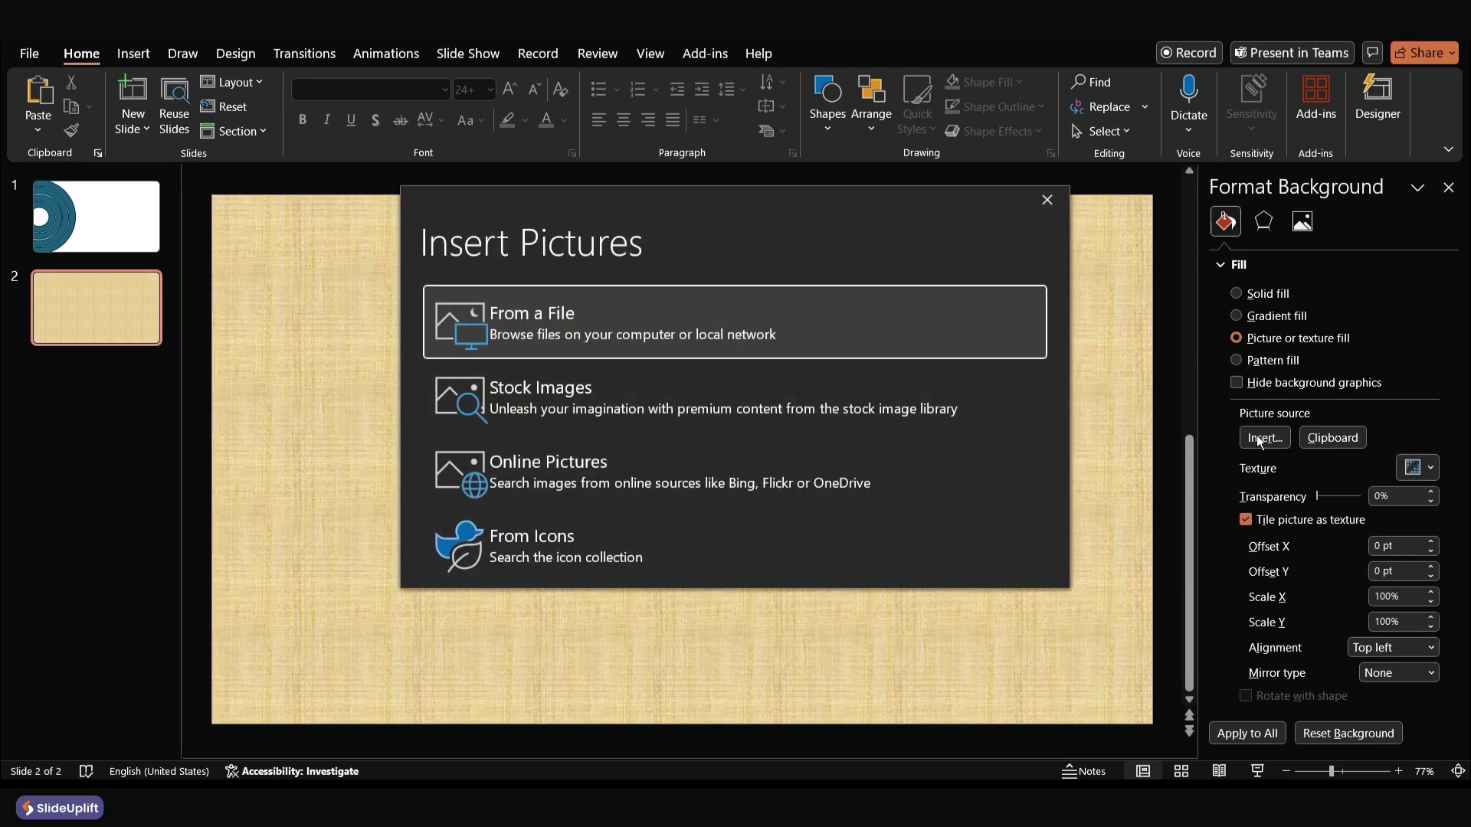
{"action": "left_click", "coordinate": [709, 351]}
{"action": "left_click", "coordinate": [1027, 368]}
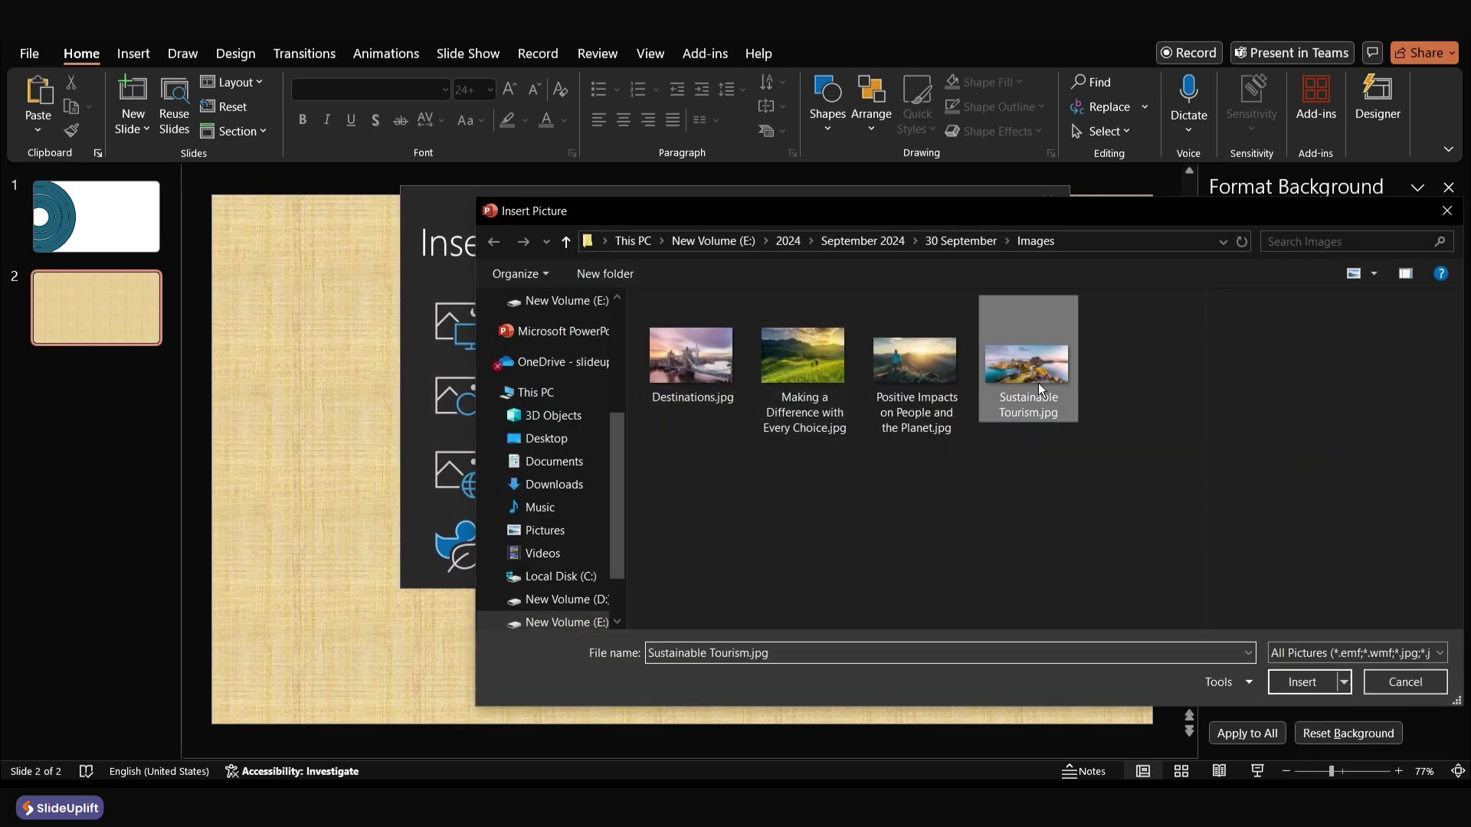
{"action": "left_click", "coordinate": [1302, 682]}
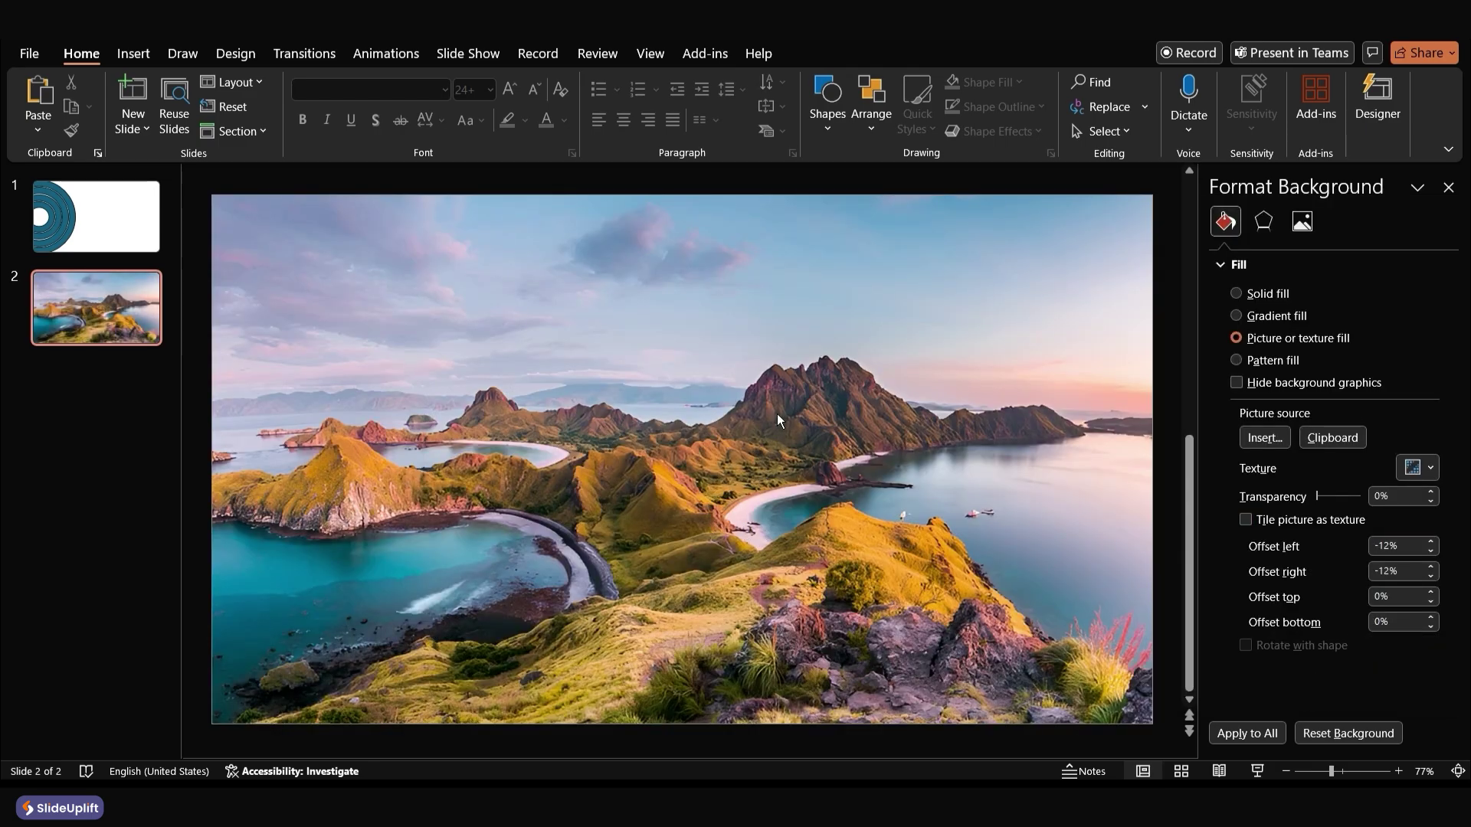
{"action": "left_click", "coordinate": [1448, 186]}
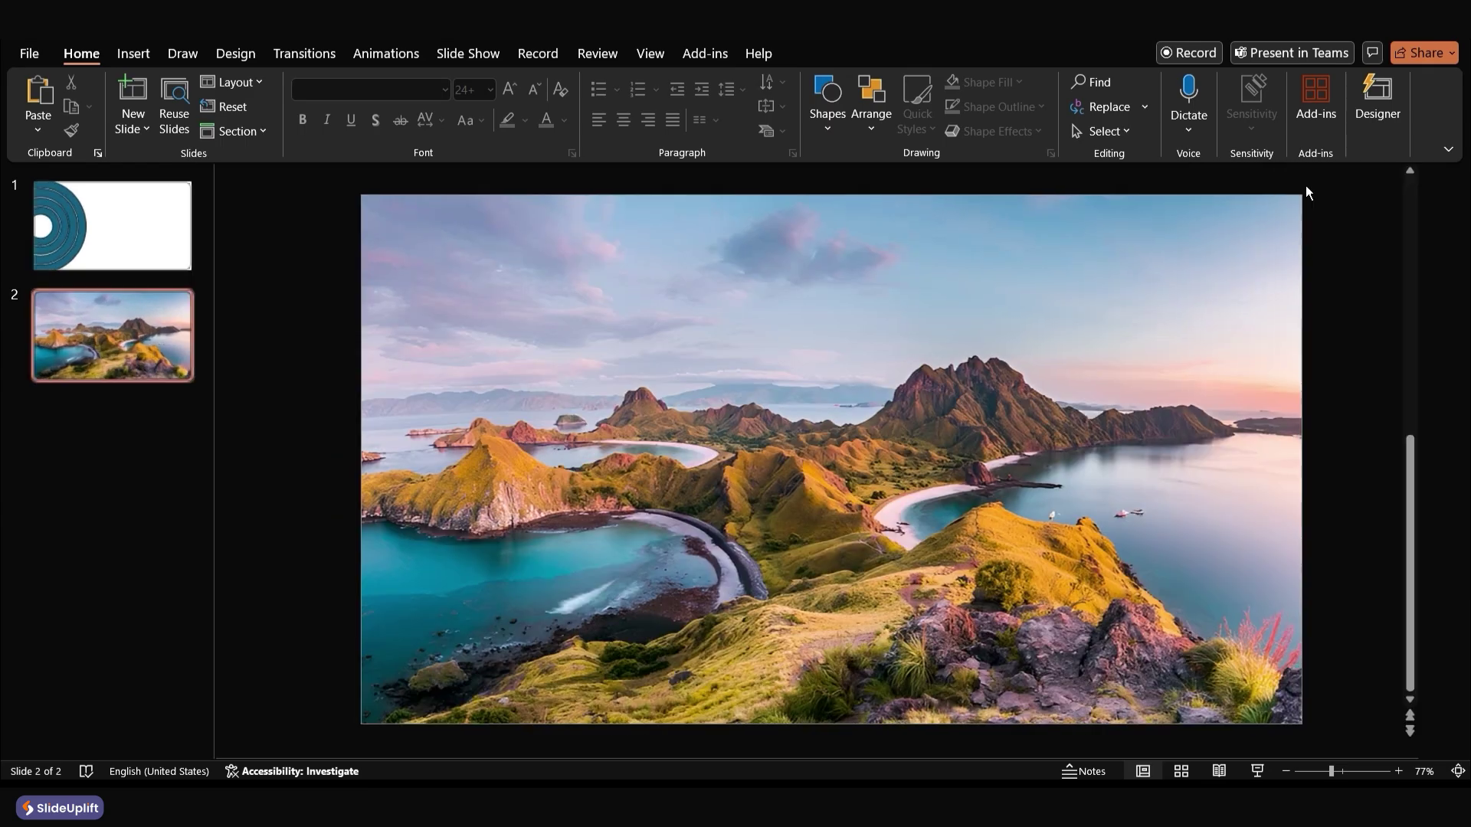
Draw a rectangle covering all of slide 2 and give it No Outline
{"action": "left_click", "coordinate": [828, 110]}
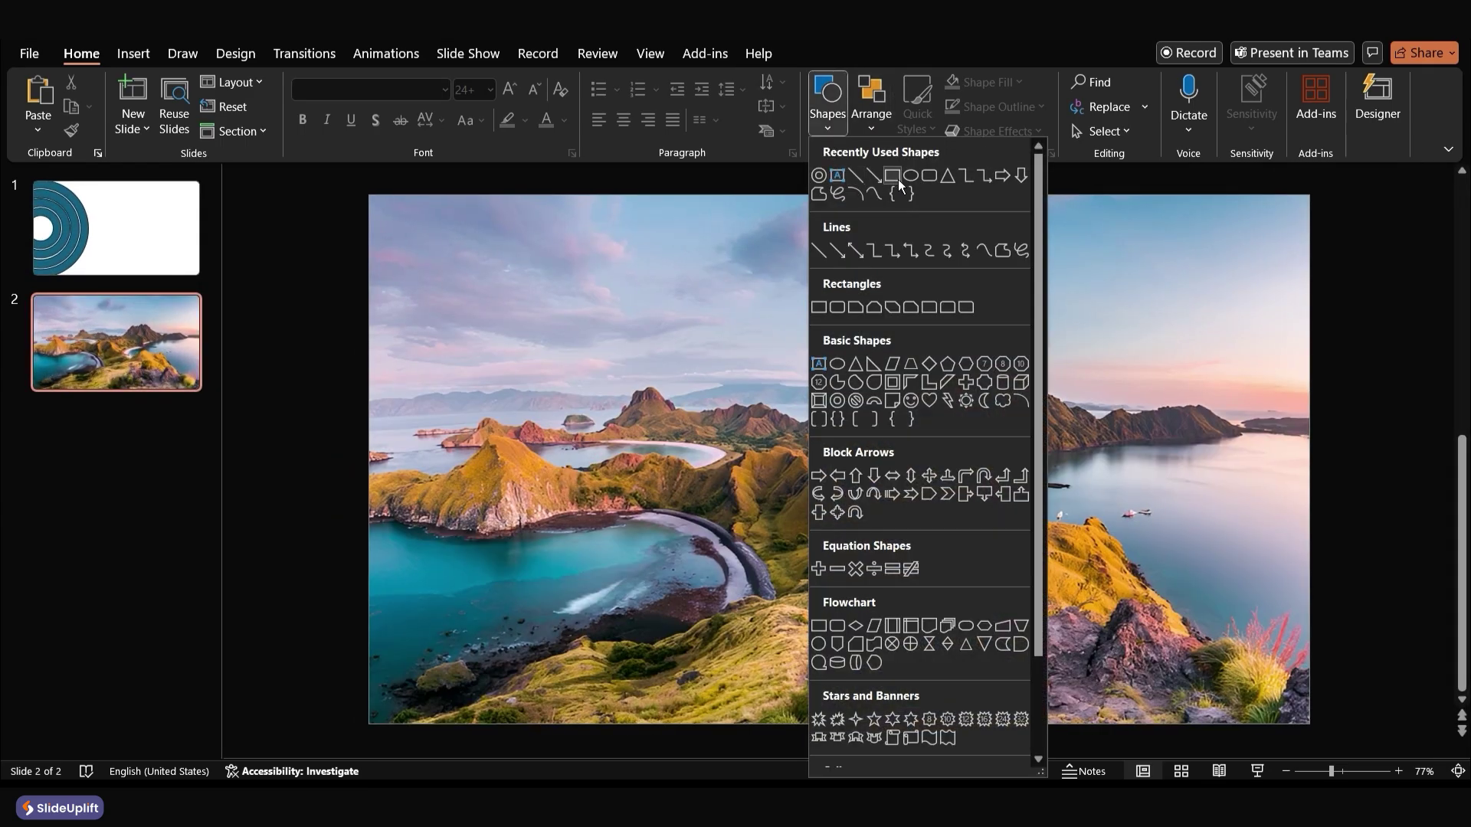
{"action": "left_click", "coordinate": [892, 175]}
{"action": "mouse_move", "coordinate": [379, 210]}
{"action": "left_mouse_down"}
{"action": "mouse_move", "coordinate": [1299, 731]}
{"action": "mouse_move", "coordinate": [1309, 722]}
{"action": "left_mouse_up"}
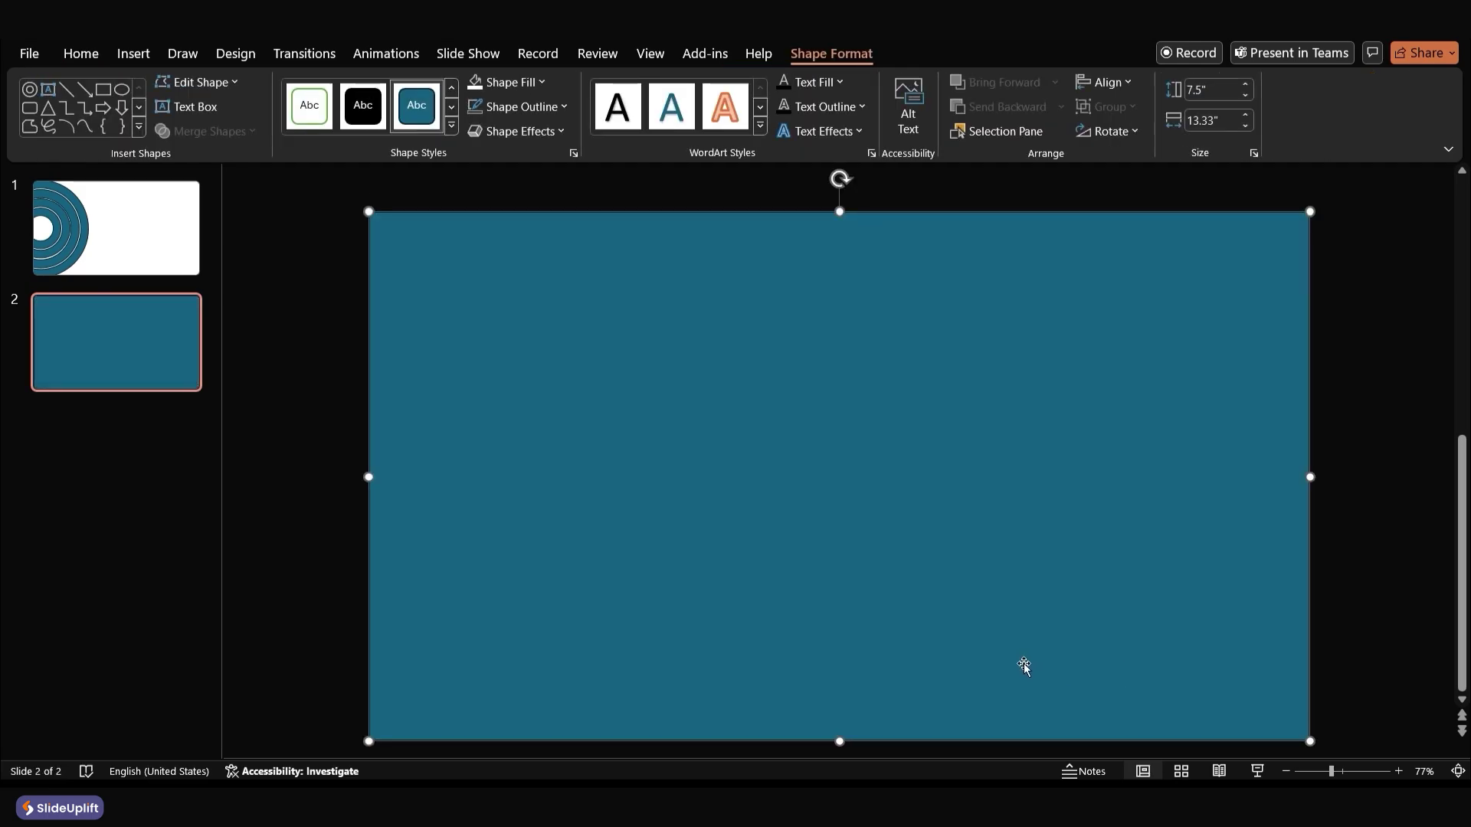
{"action": "left_click", "coordinate": [563, 108]}
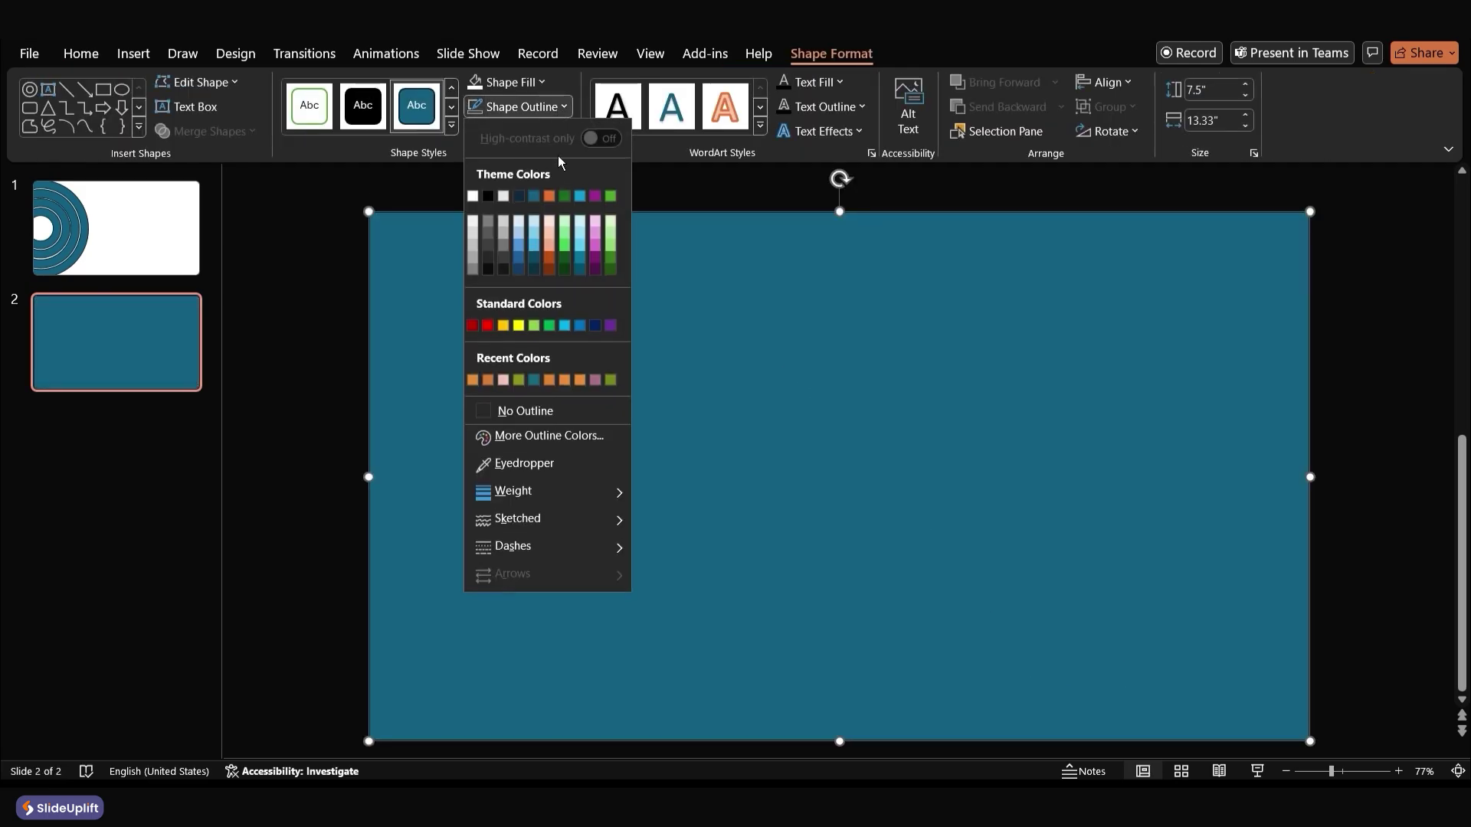
{"action": "left_click", "coordinate": [553, 409]}
{"action": "right_click", "coordinate": [666, 398]}
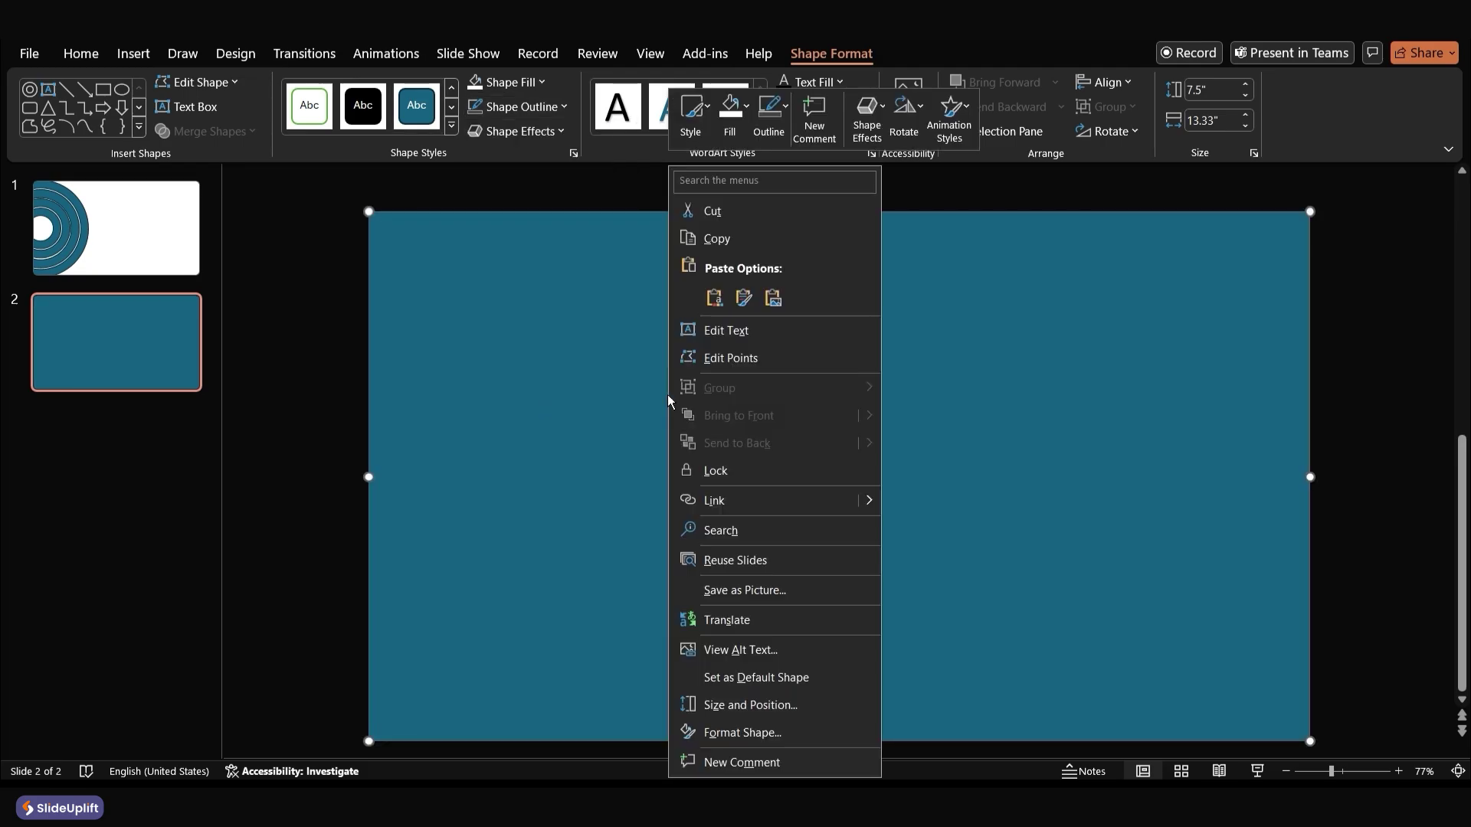
Give the rectangle a horizontal 0° gradient fill with a black, semi-transparent rightmost stop
{"action": "left_click", "coordinate": [757, 732]}
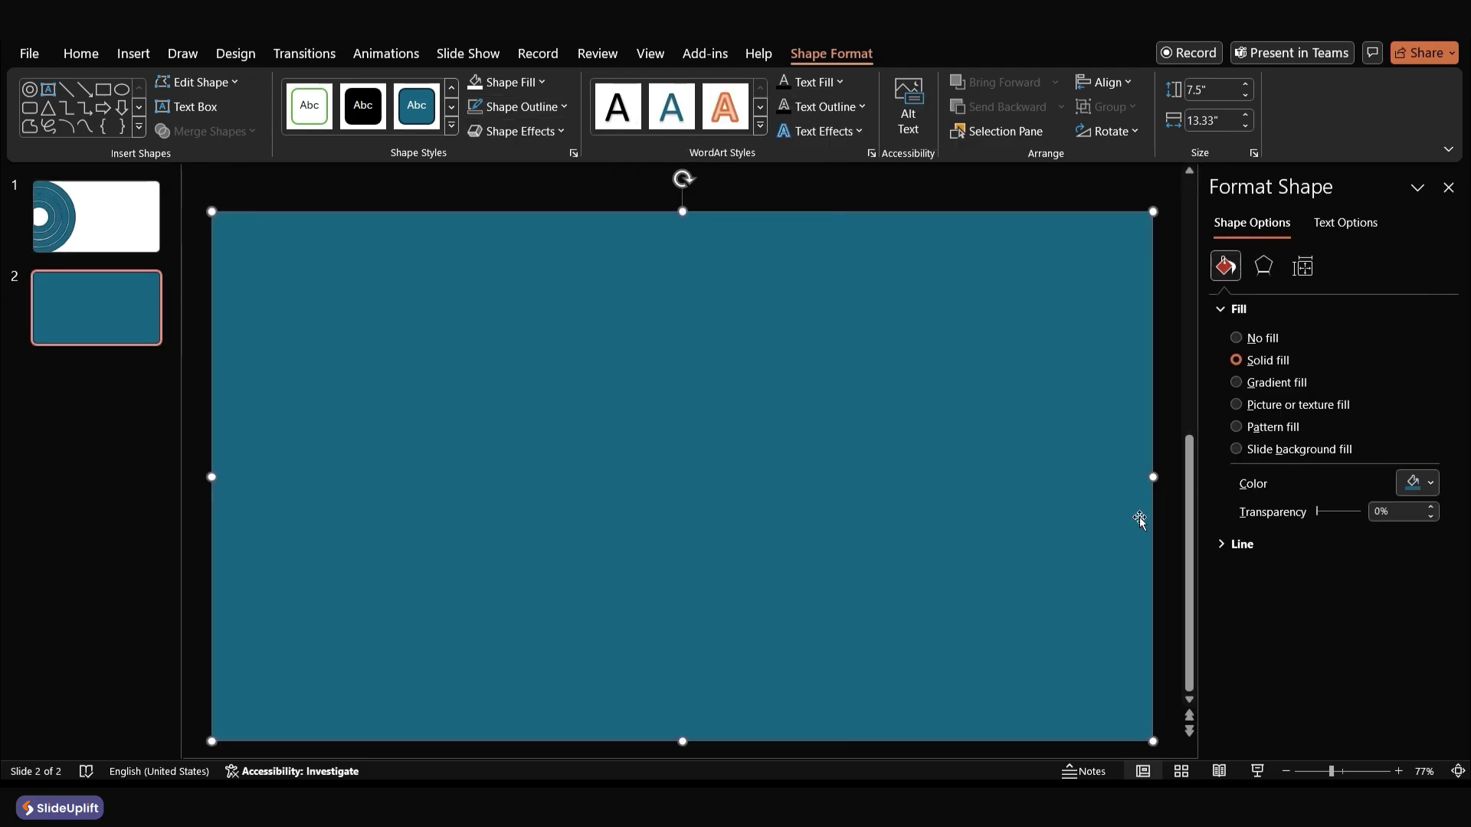
{"action": "left_click", "coordinate": [1279, 386]}
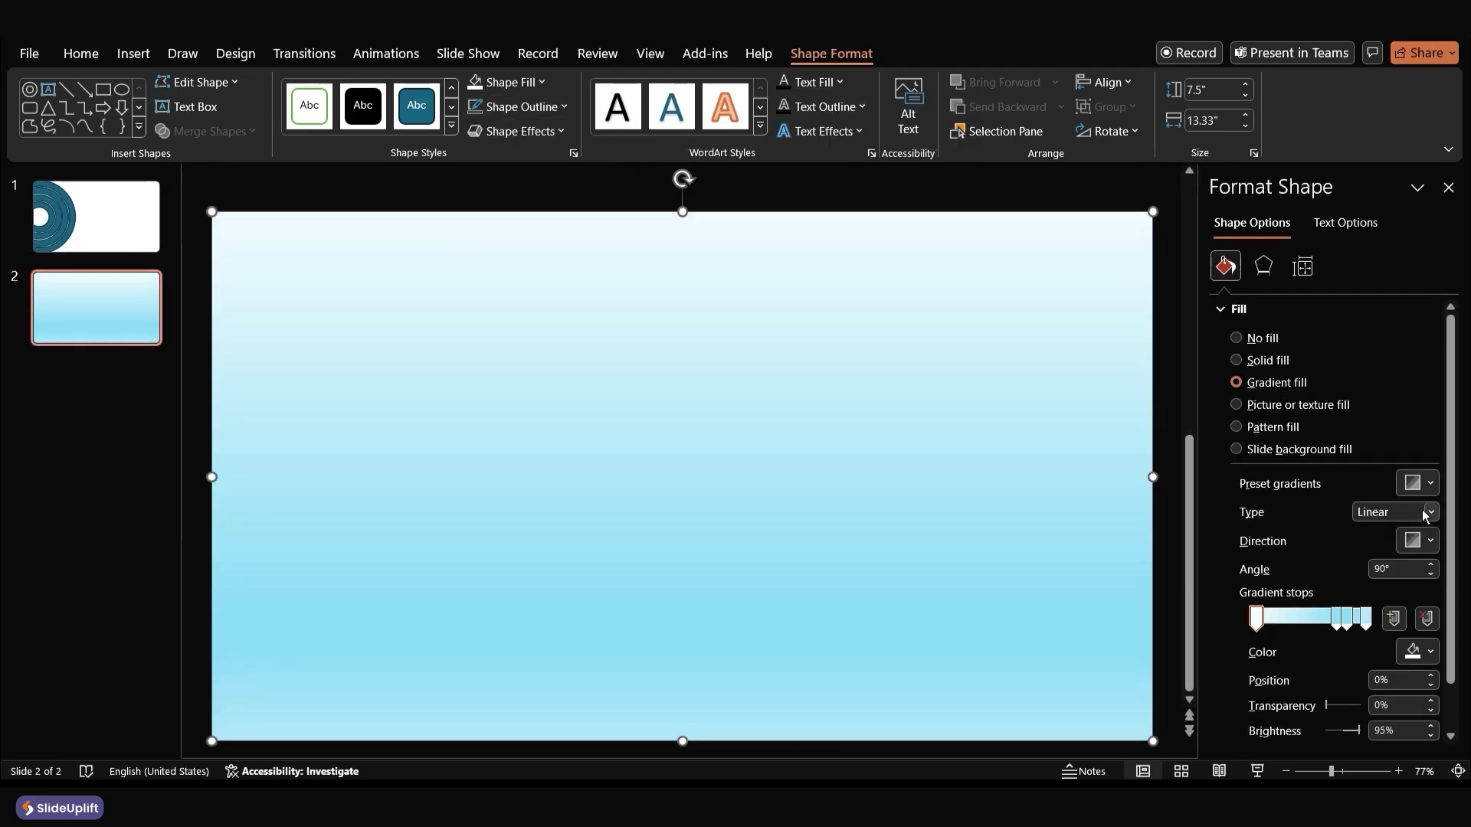
{"action": "left_click", "coordinate": [1429, 540]}
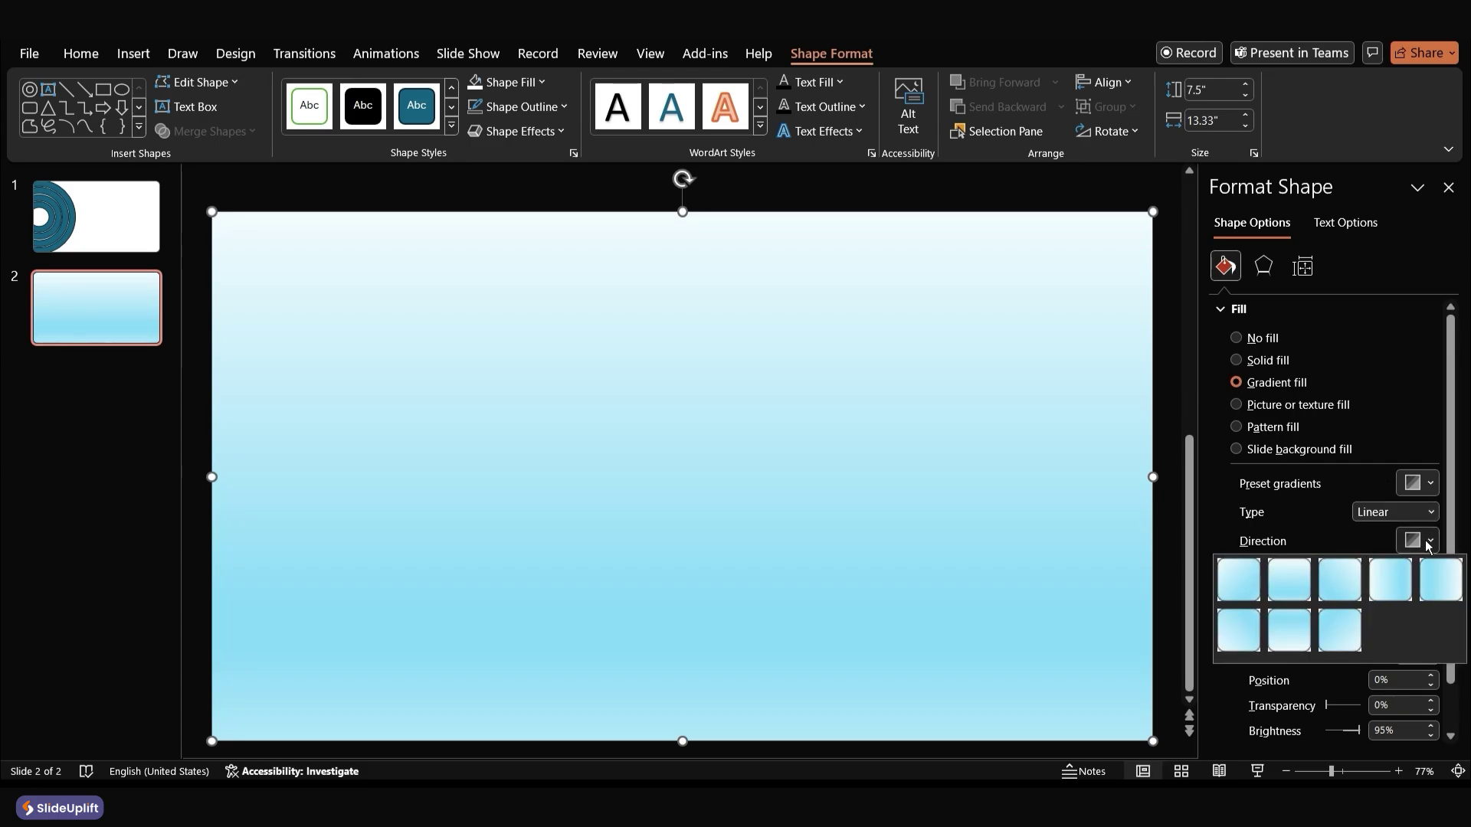
{"action": "left_click", "coordinate": [1390, 597]}
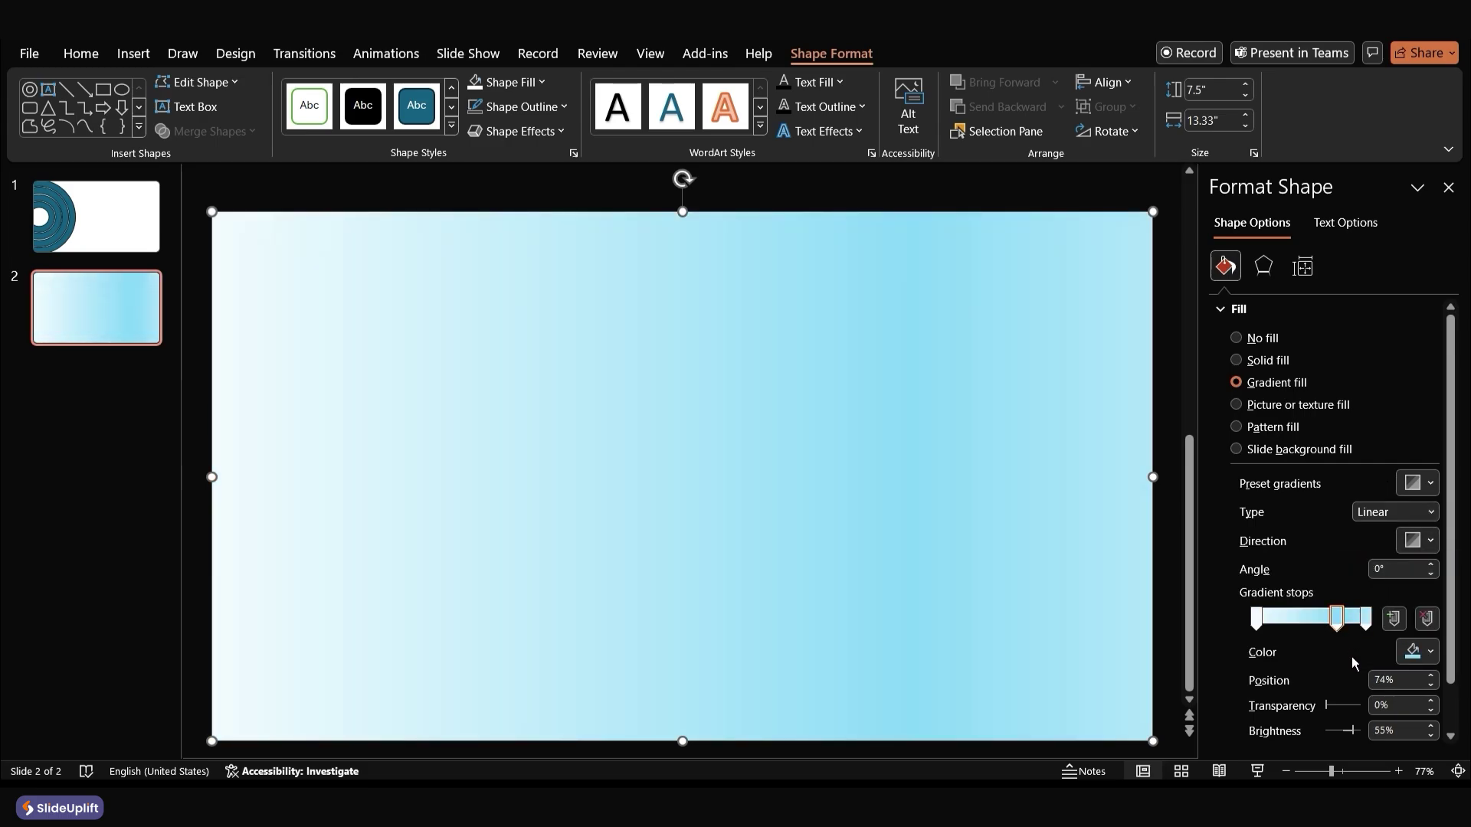
{"action": "left_click", "coordinate": [1365, 627]}
{"action": "left_click", "coordinate": [1430, 651]}
{"action": "left_click", "coordinate": [1339, 408]}
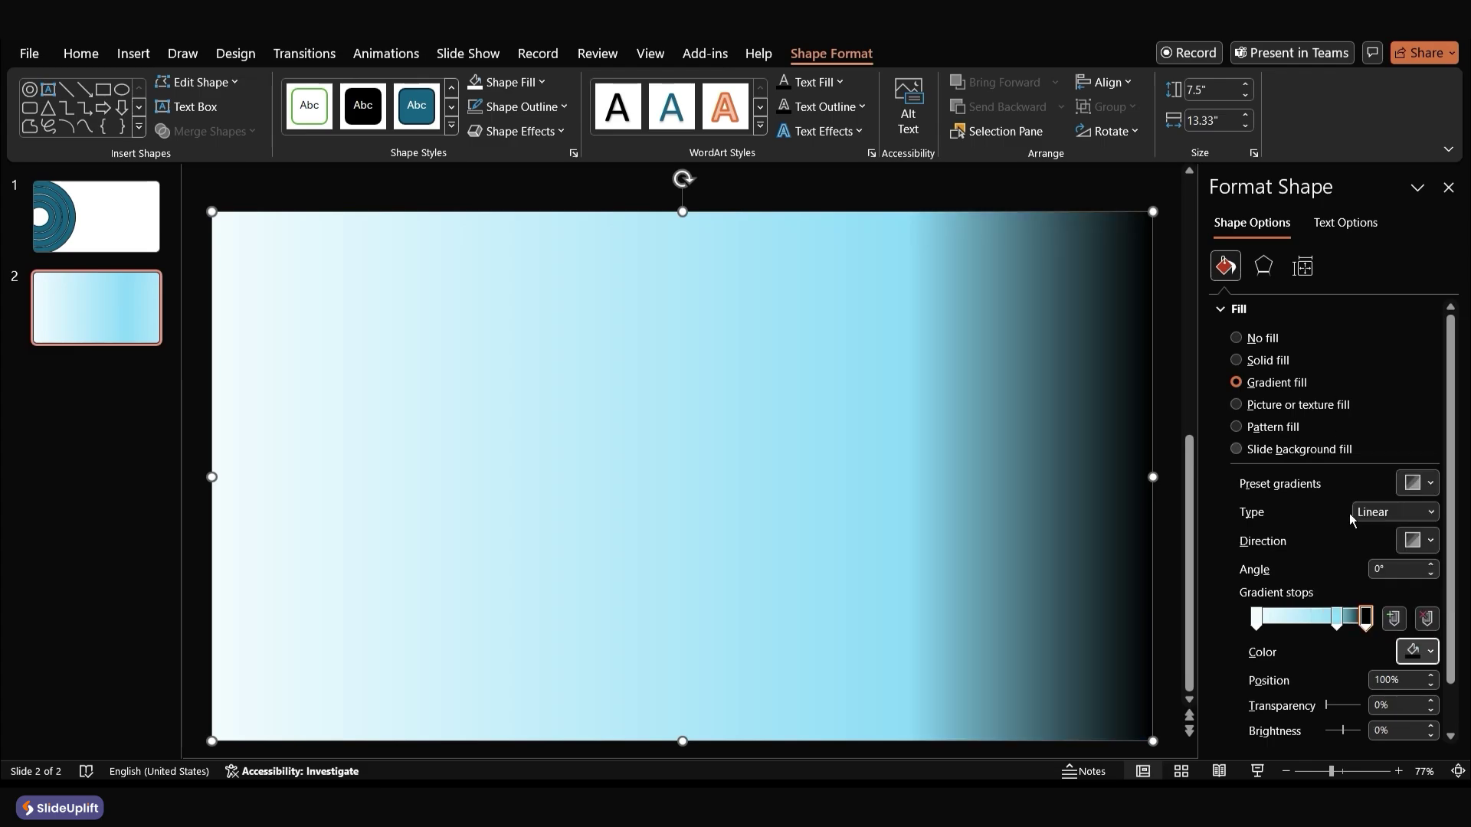
{"action": "left_click", "coordinate": [1393, 704]}
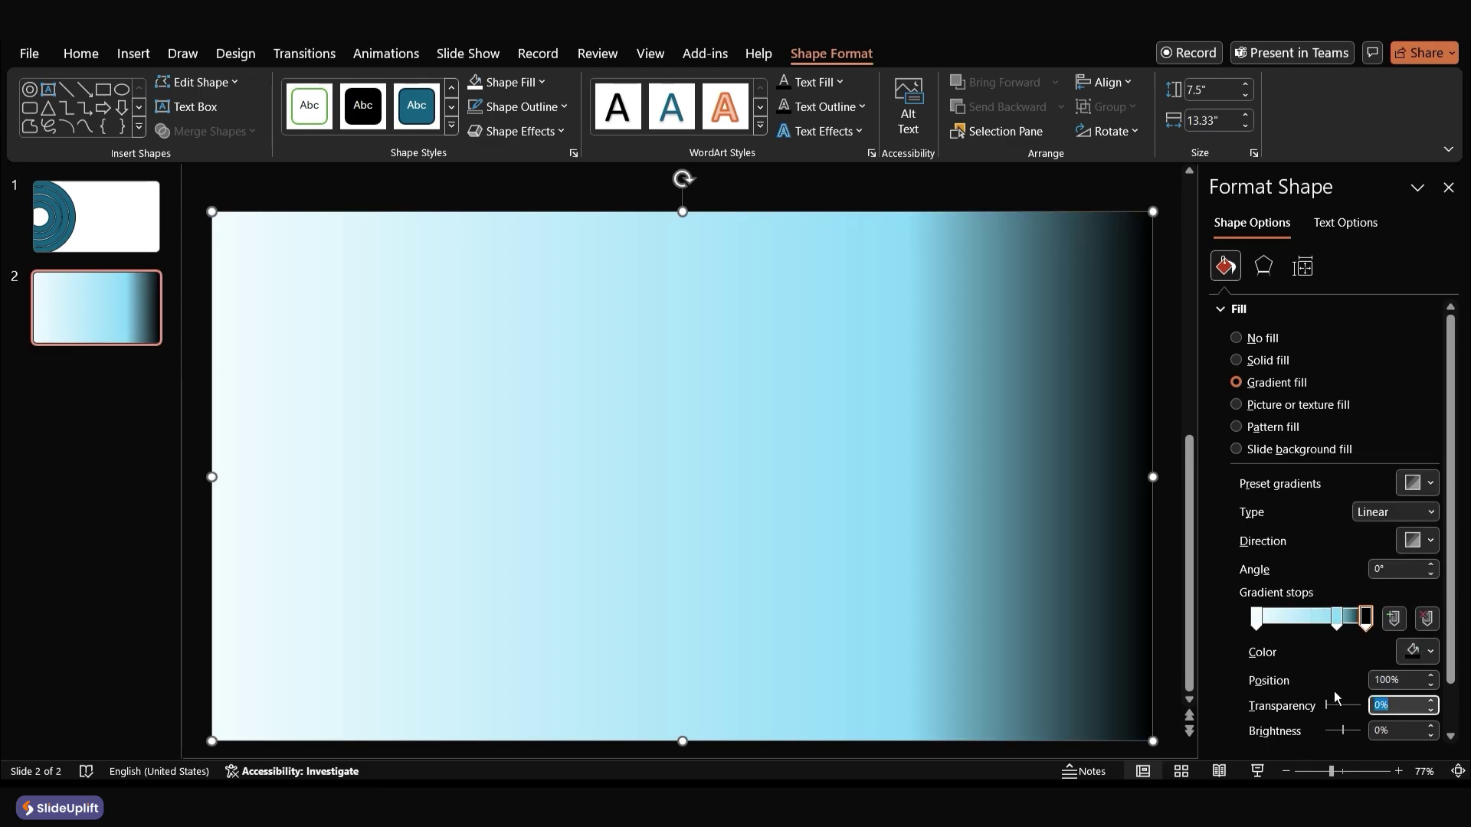
{"action": "type", "text": "20"}
Make the middle and left gradient stops black, the left one fully transparent
{"action": "left_click", "coordinate": [1338, 622]}
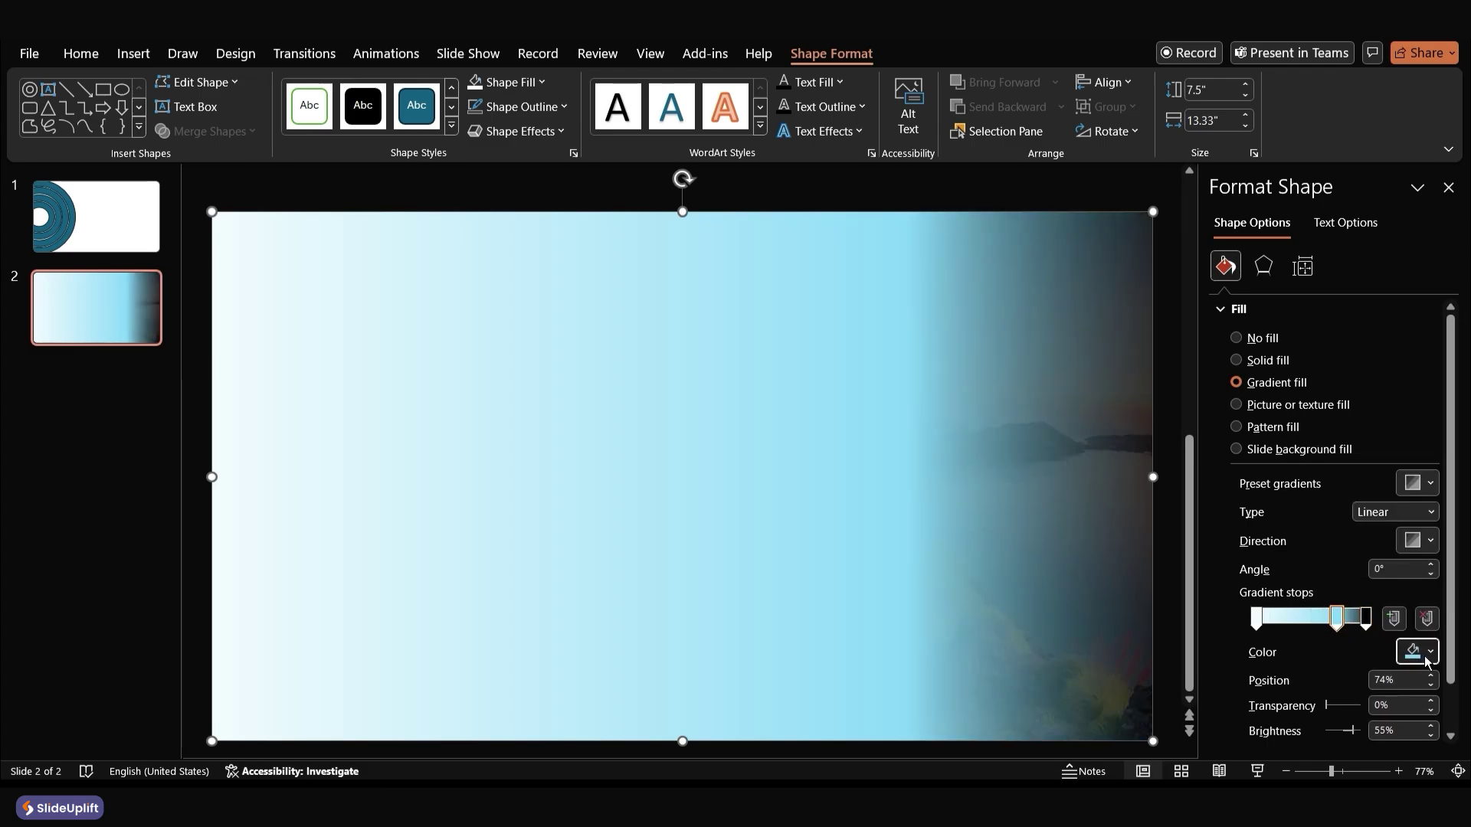
{"action": "left_click", "coordinate": [1430, 652]}
{"action": "left_click", "coordinate": [1338, 399]}
{"action": "left_click", "coordinate": [1393, 704]}
{"action": "type", "text": "40"}
{"action": "left_click", "coordinate": [1256, 620]}
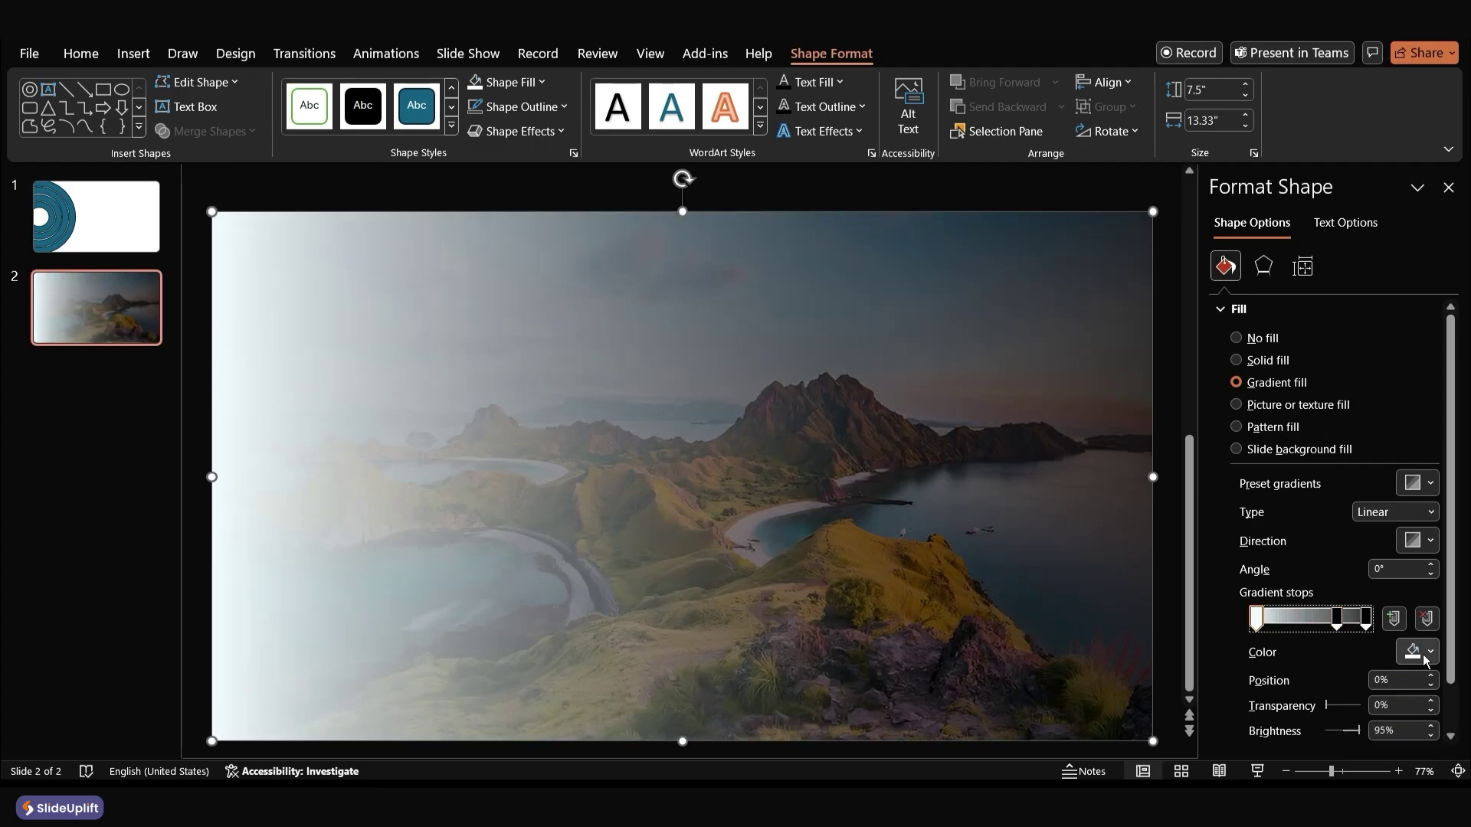
{"action": "left_click", "coordinate": [1429, 652]}
{"action": "left_click", "coordinate": [1339, 399]}
{"action": "left_click", "coordinate": [1393, 704]}
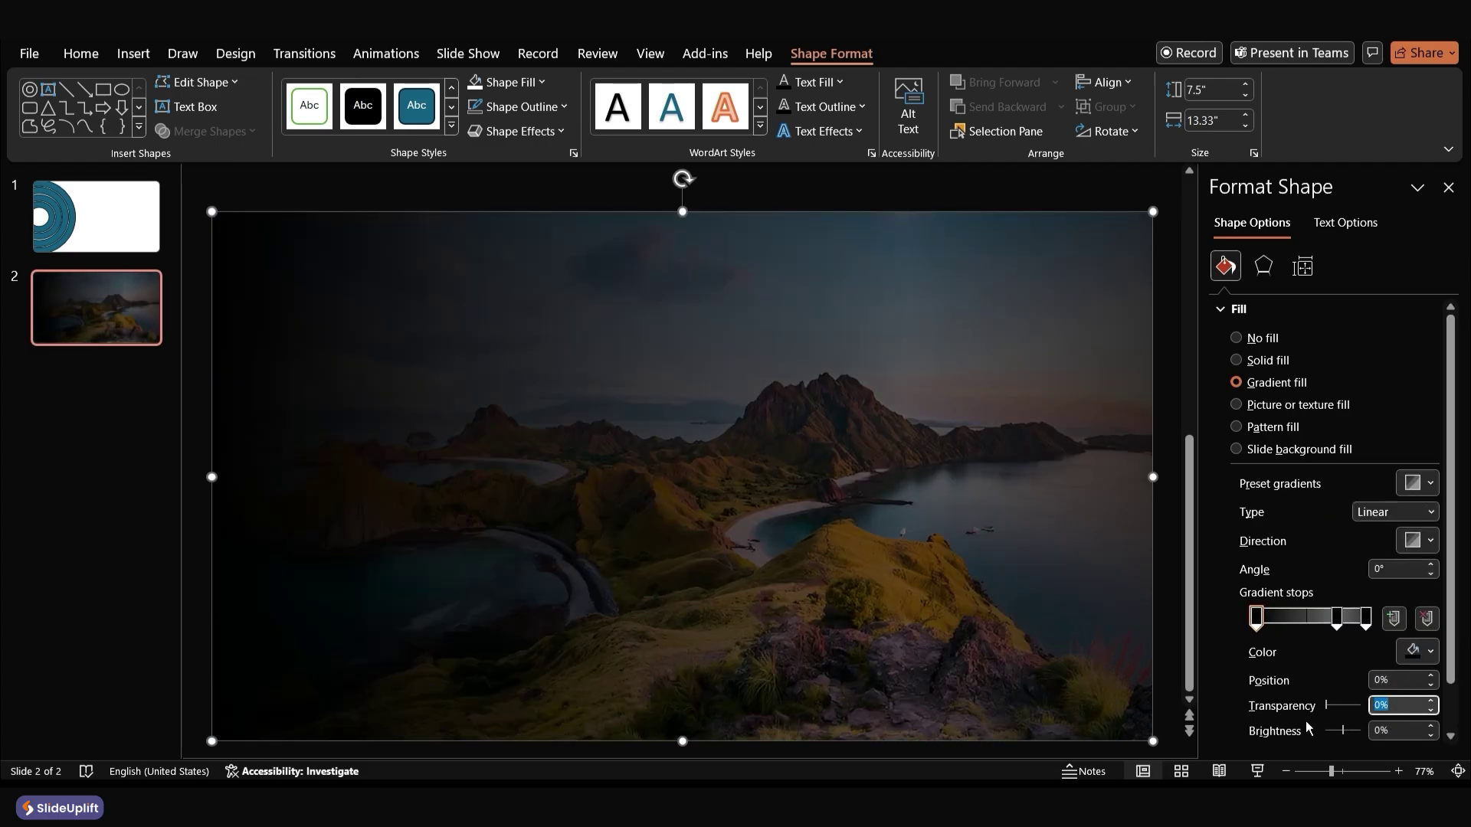
{"action": "type", "text": "100"}
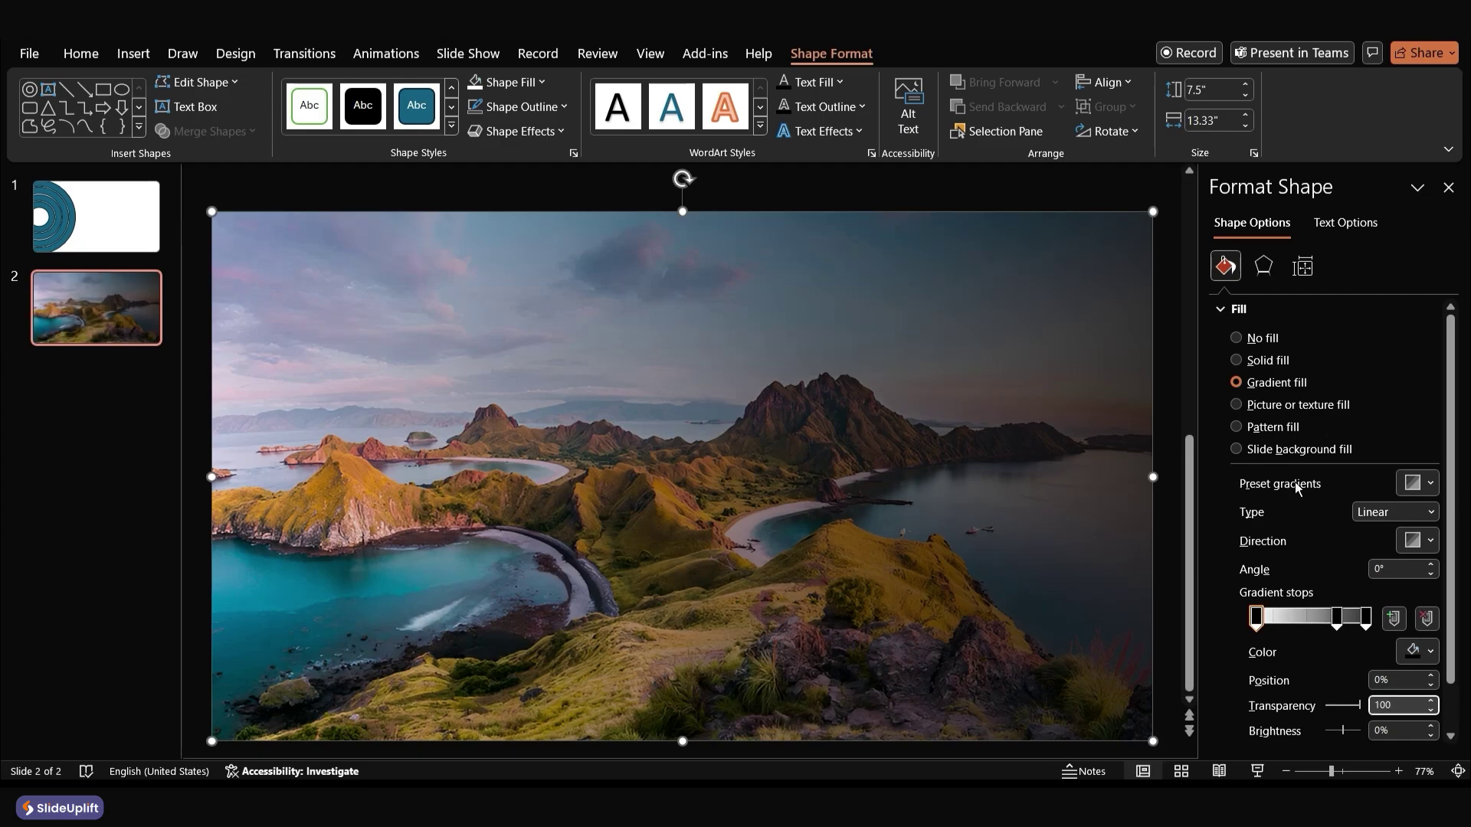
Close Format Shape, return to slide 1, and begin selecting the rings
{"action": "left_click", "coordinate": [1447, 186]}
{"action": "left_click", "coordinate": [1346, 315]}
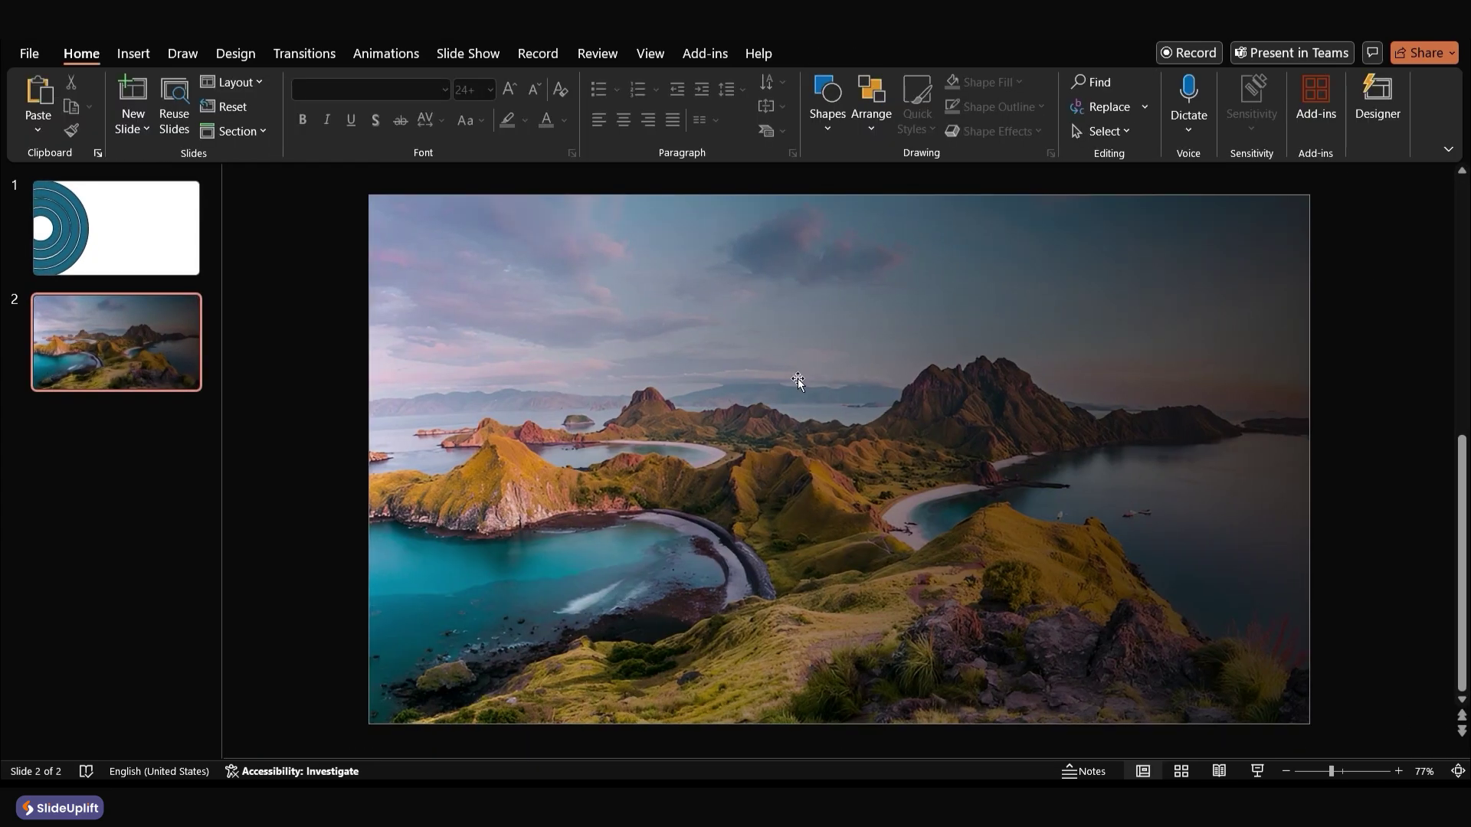
{"action": "left_click", "coordinate": [152, 262]}
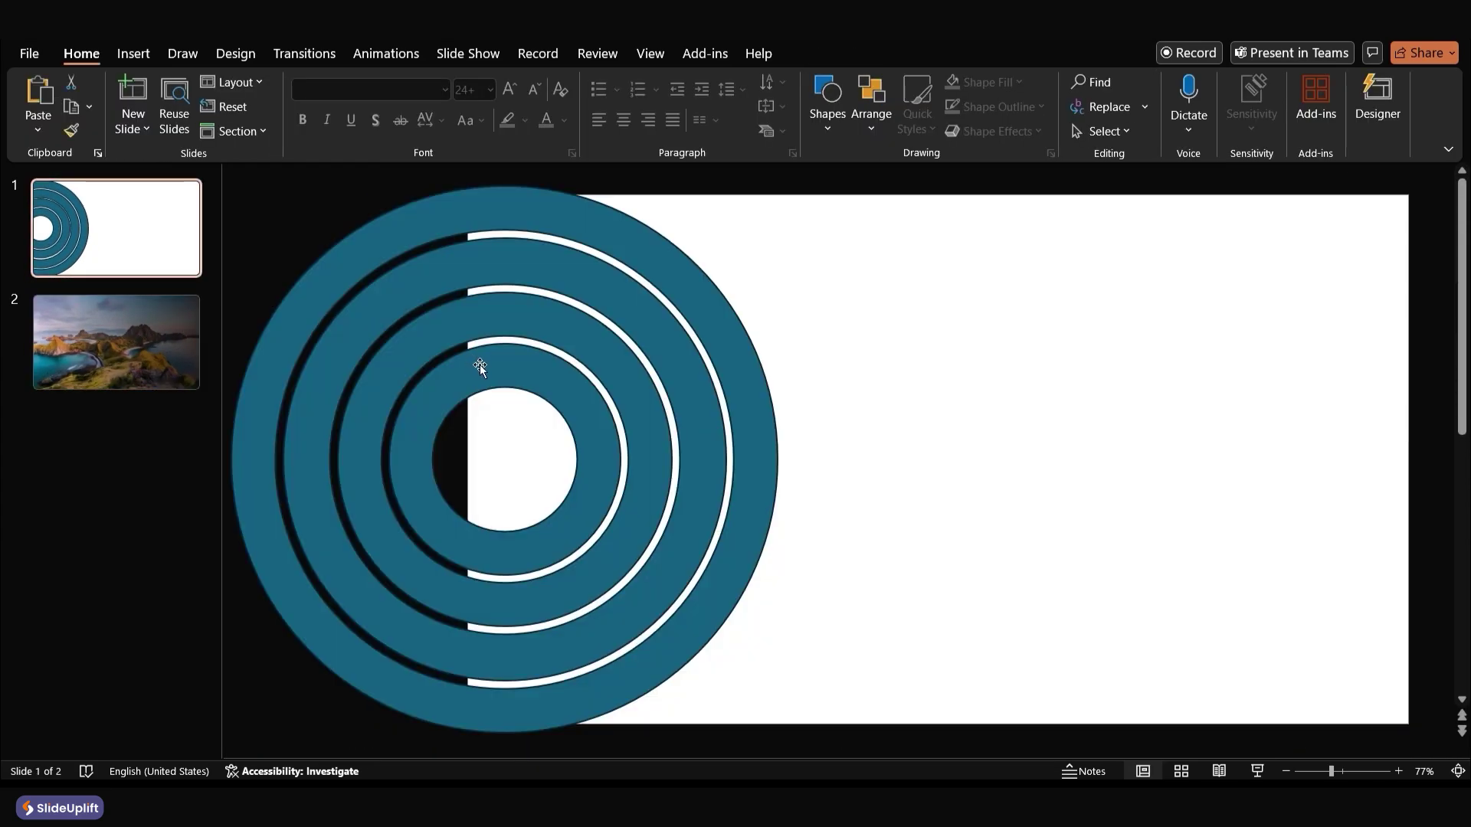
{"action": "left_click", "coordinate": [515, 348]}
{"action": "left_click", "coordinate": [518, 320], "text": "shift"}
Finish selecting the four rings, copy them, and paste them onto slide 2
{"action": "left_click", "coordinate": [529, 264], "text": "shift"}
{"action": "left_click", "coordinate": [558, 216], "text": "shift"}
{"action": "key", "text": "ctrl+c"}
{"action": "left_click", "coordinate": [116, 342]}
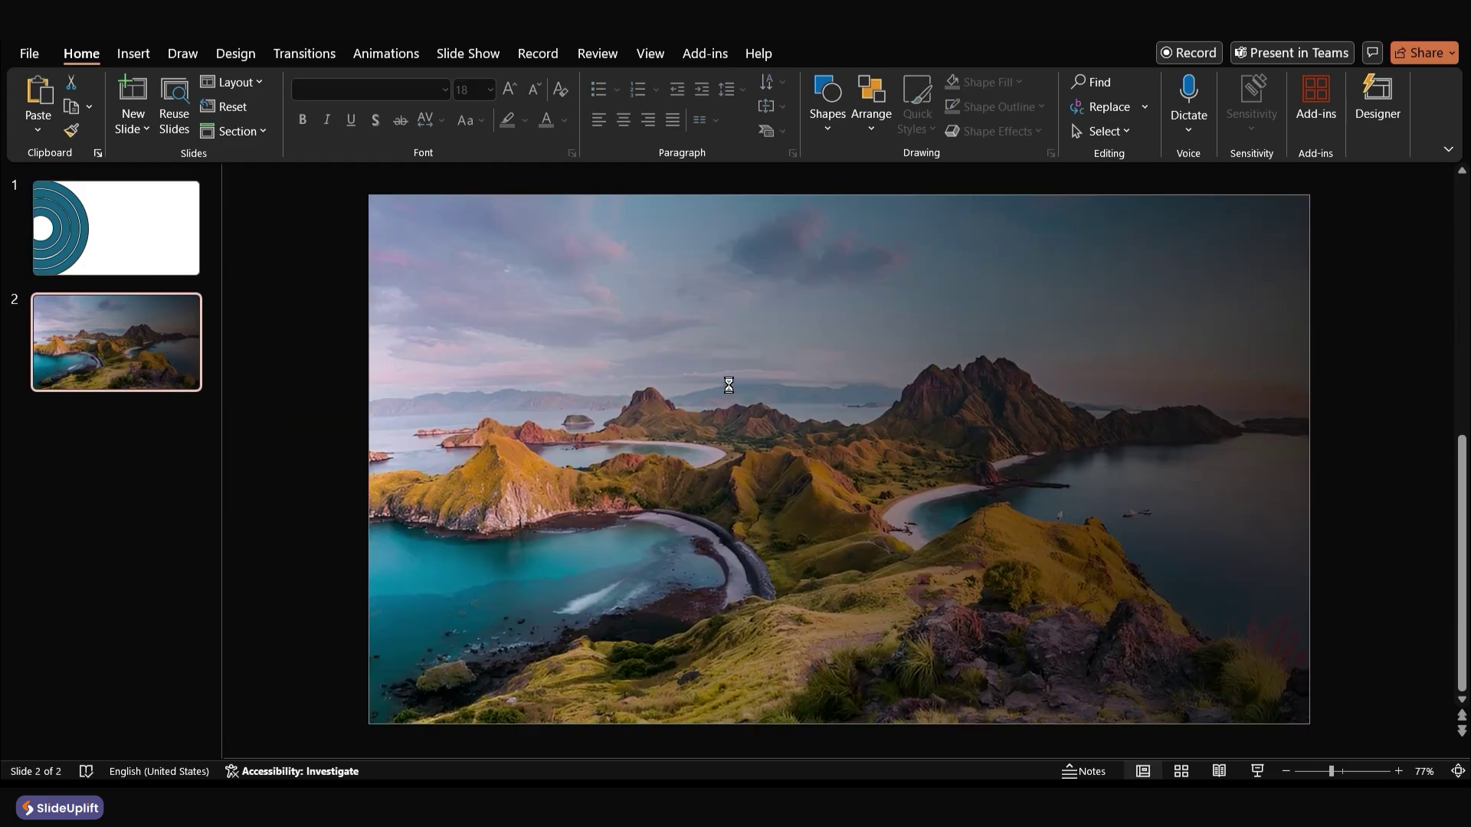
{"action": "key", "text": "ctrl+v"}
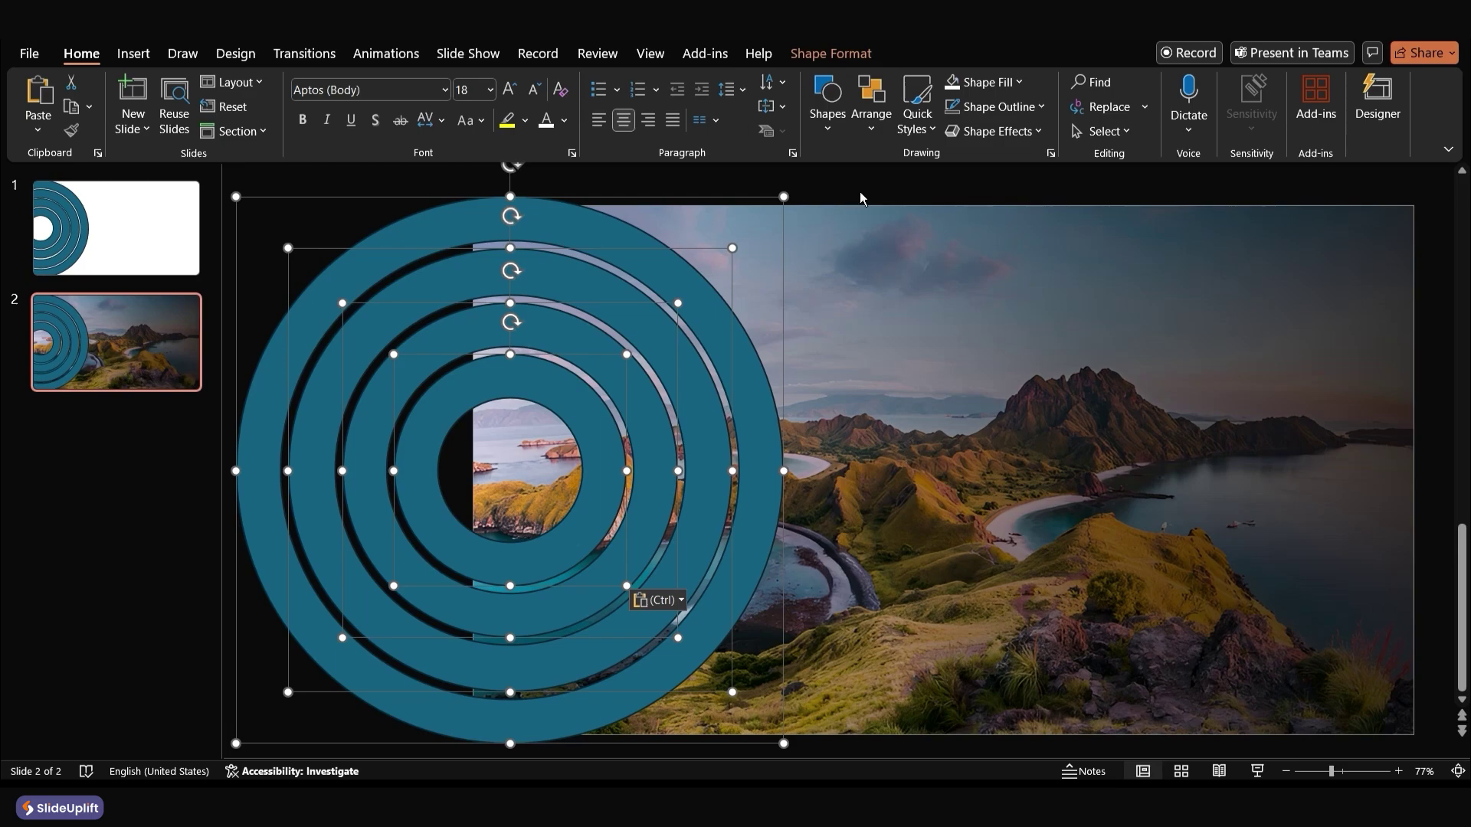
{"action": "right_click", "coordinate": [687, 296]}
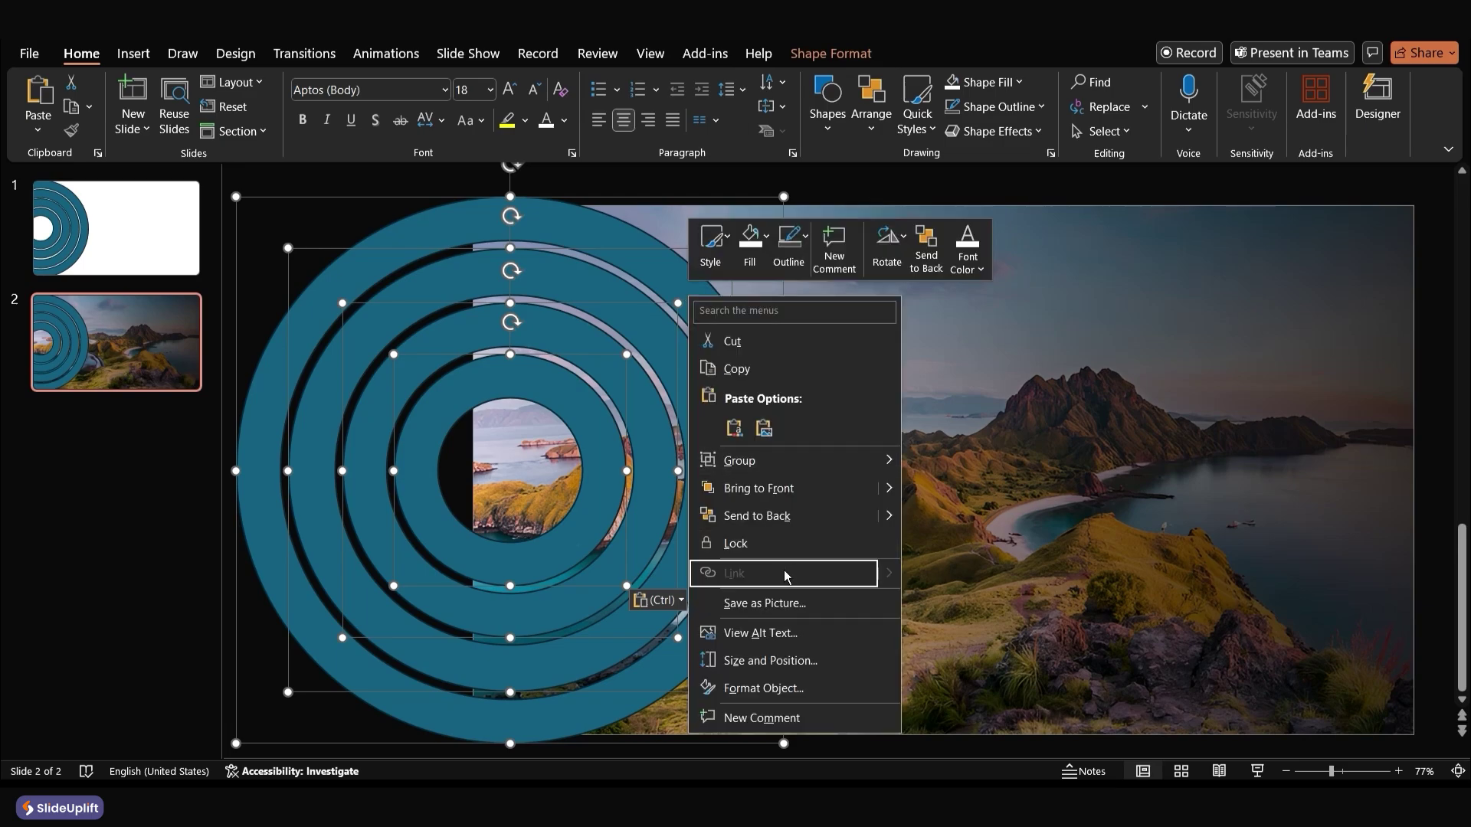
Fill slide 2's rings with Slide background fill and remove their outlines
{"action": "left_click", "coordinate": [780, 698]}
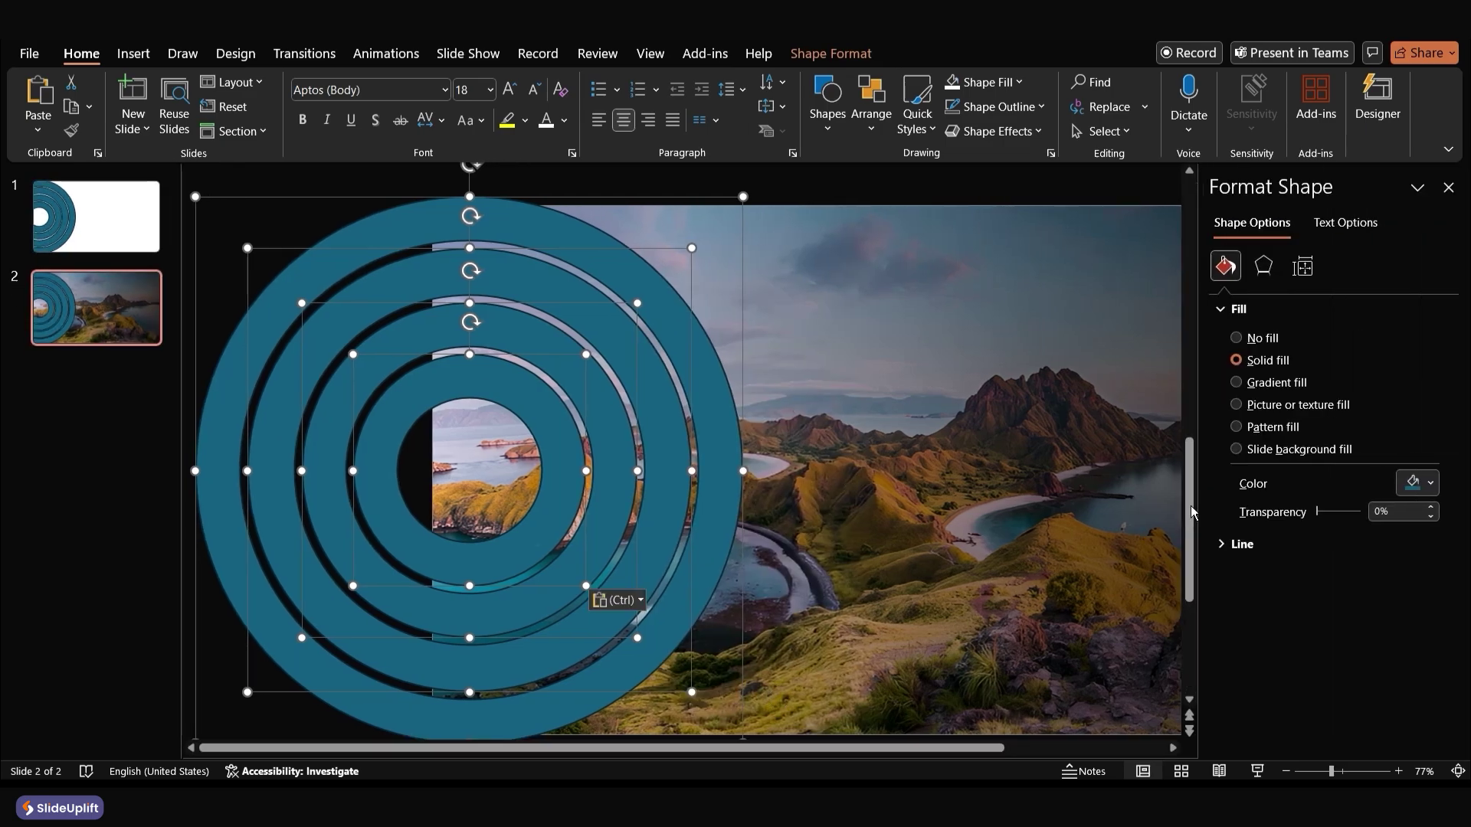
{"action": "left_click", "coordinate": [1275, 450]}
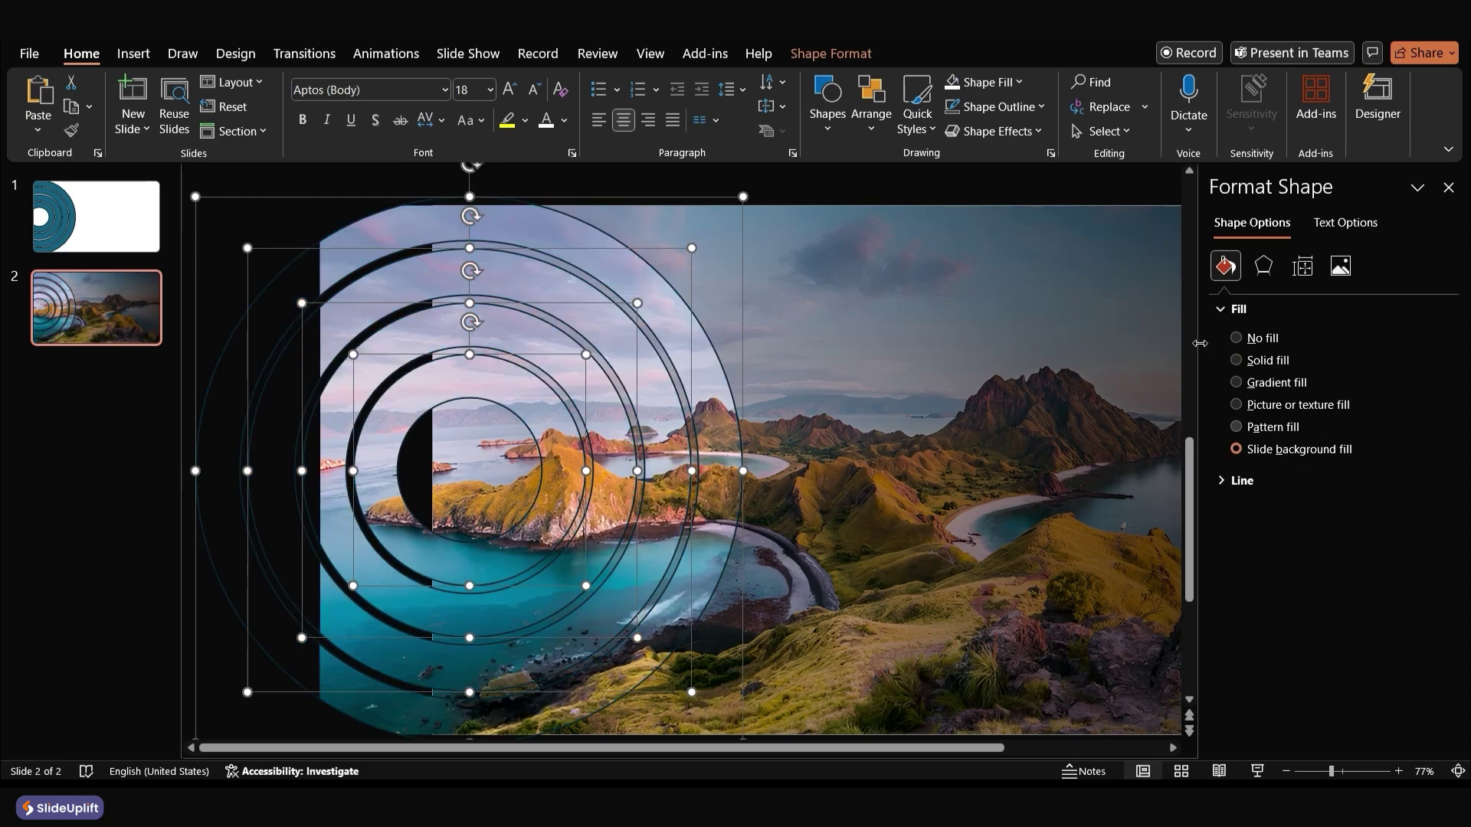
{"action": "left_click", "coordinate": [1044, 118]}
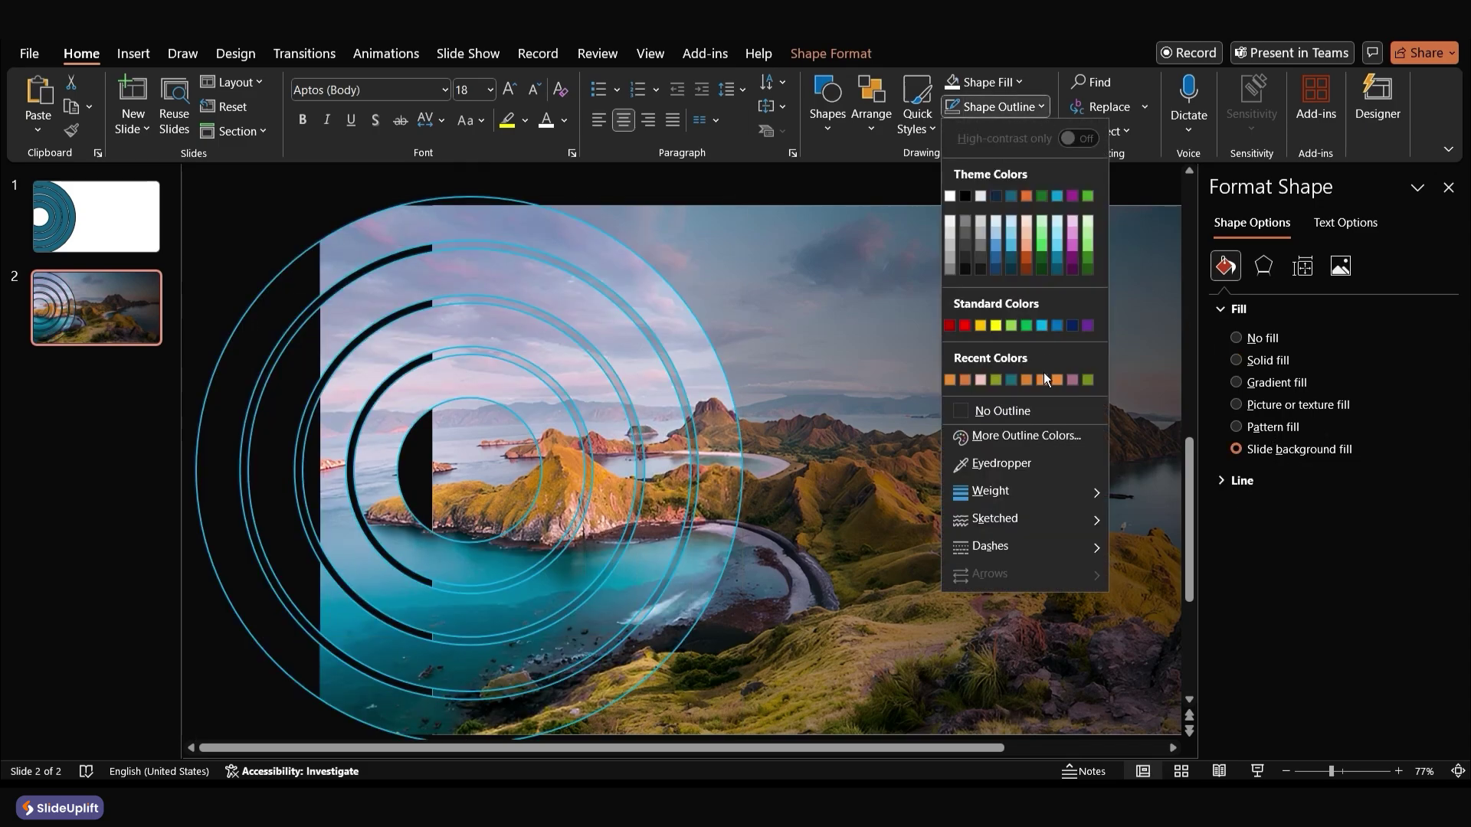
{"action": "left_click", "coordinate": [1040, 404]}
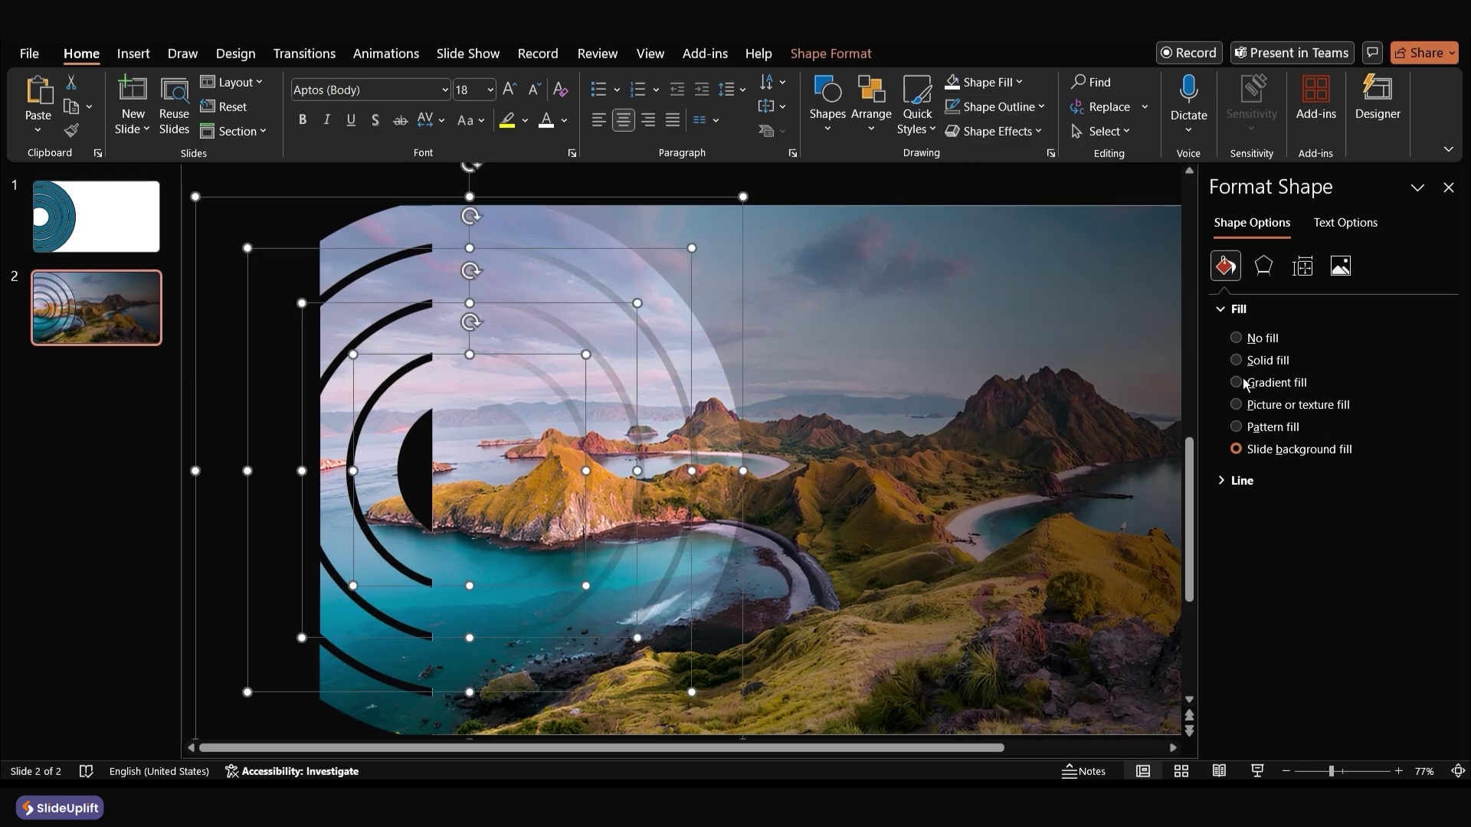
Give the rings a preset shadow with lower transparency and more blur
{"action": "left_click", "coordinate": [1263, 266]}
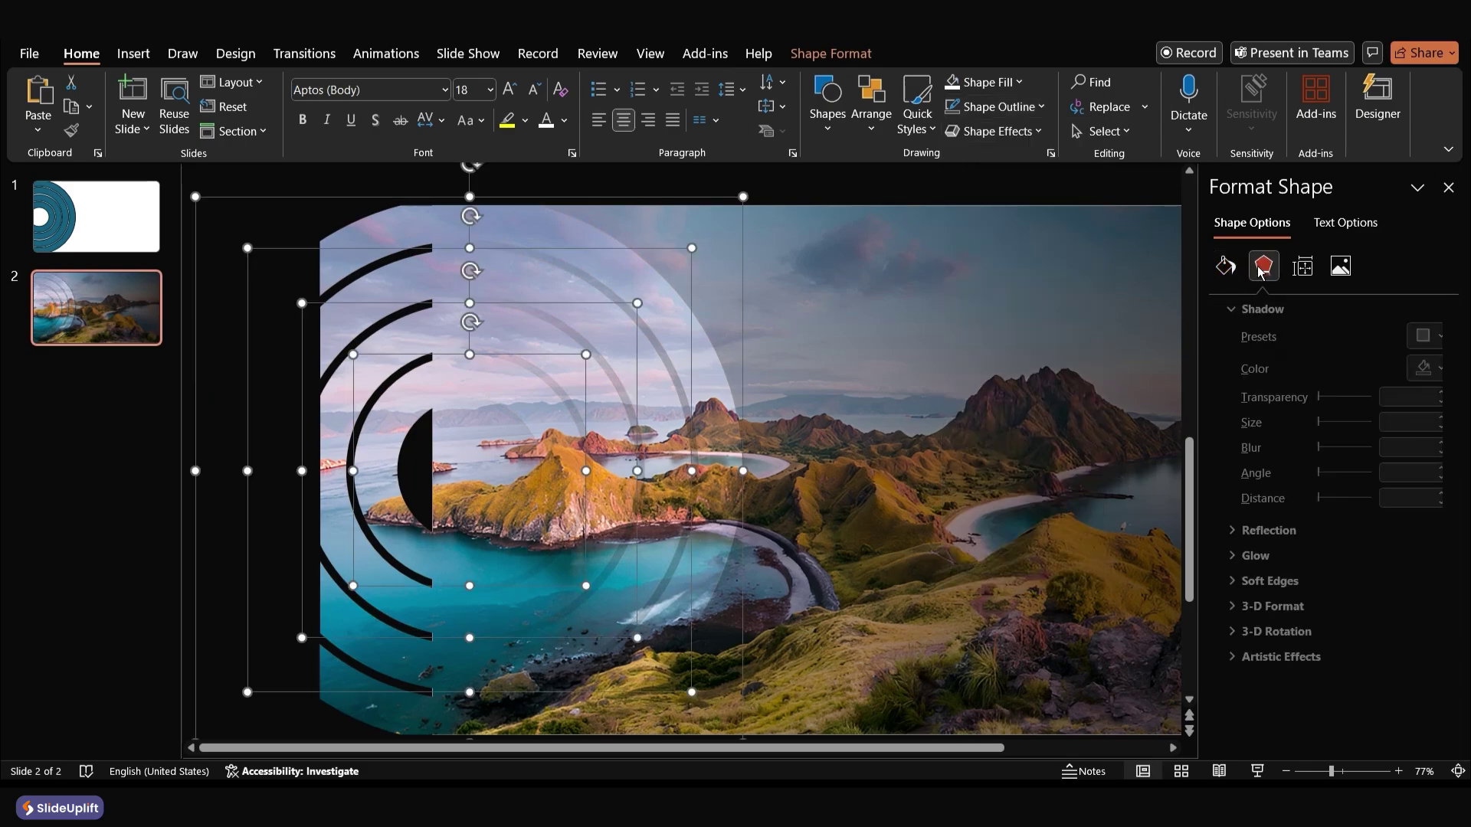
{"action": "left_click", "coordinate": [1420, 341]}
{"action": "left_click", "coordinate": [1370, 554]}
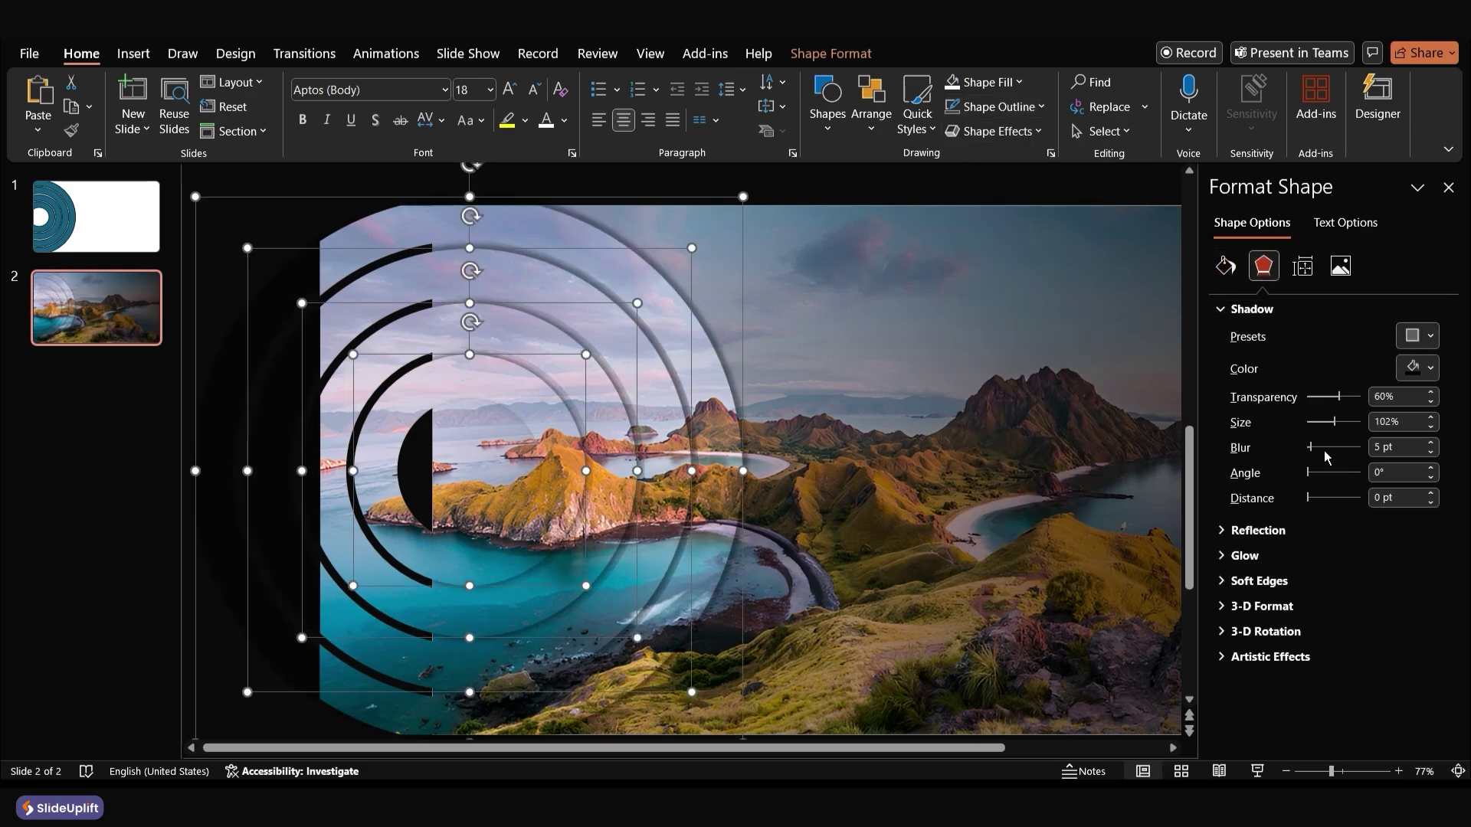
{"action": "left_click_drag", "start_coordinate": [1336, 396], "coordinate": [1324, 397]}
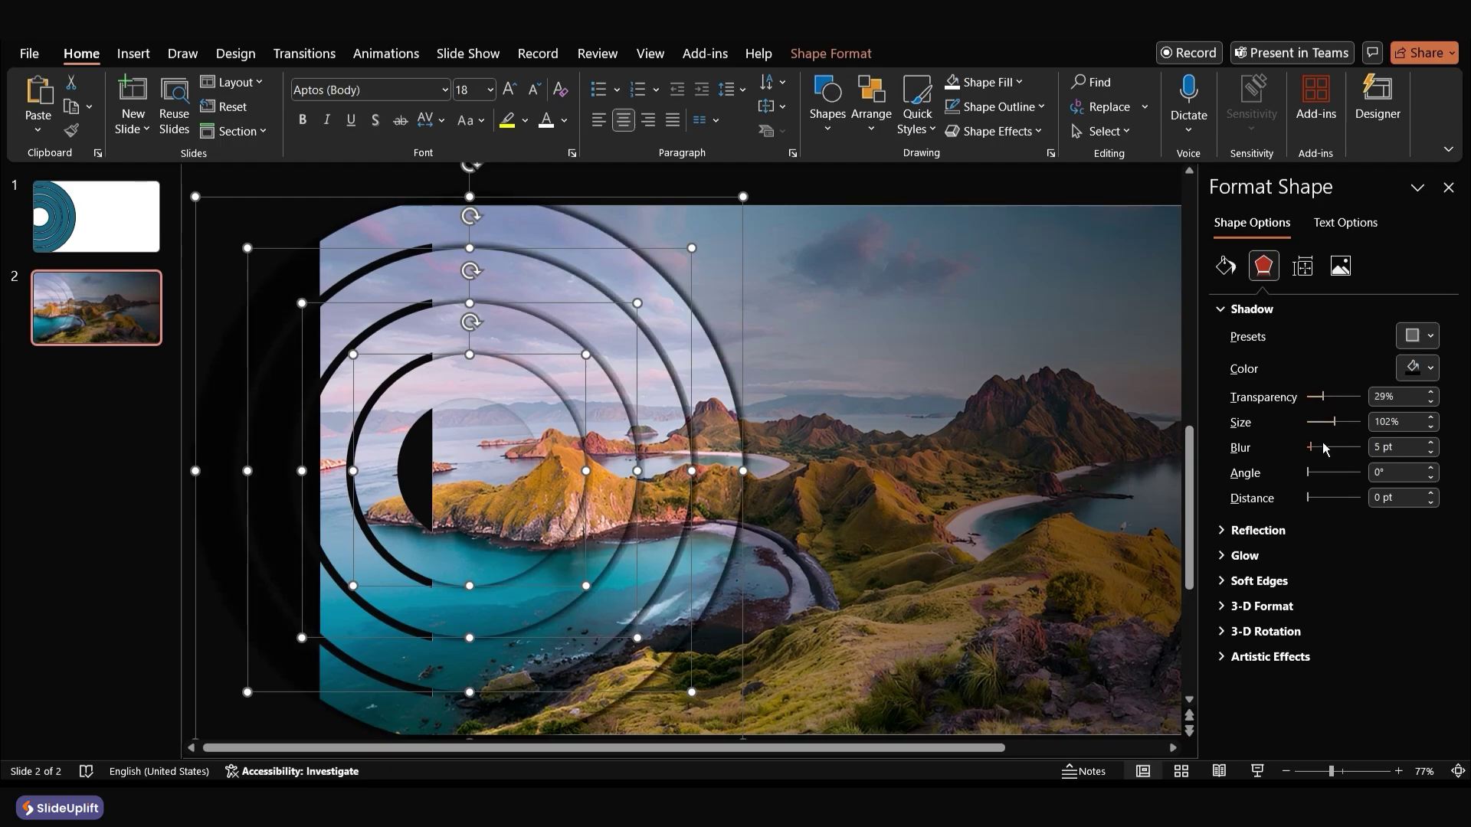
{"action": "left_click_drag", "start_coordinate": [1312, 448], "coordinate": [1324, 448]}
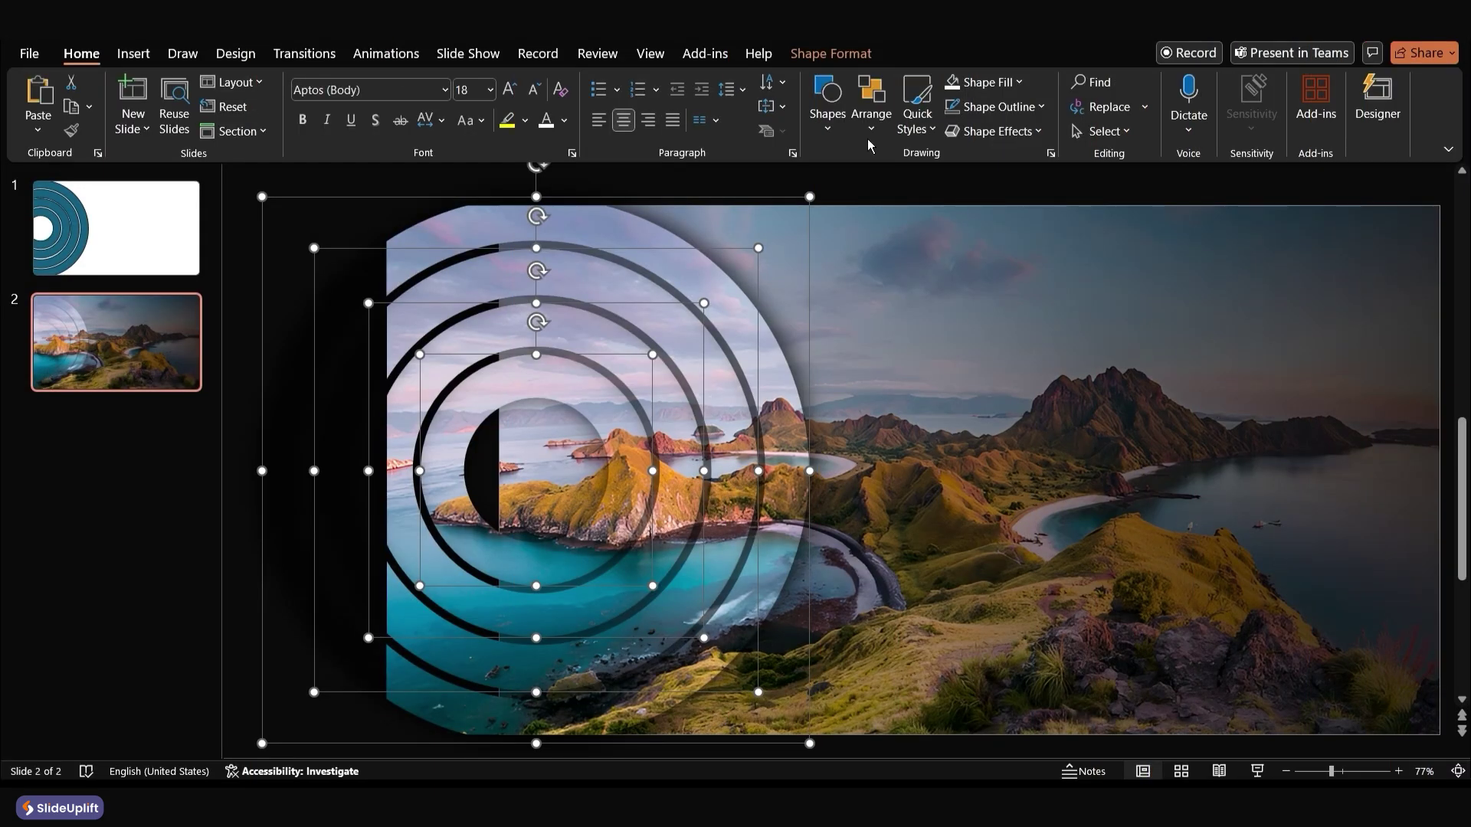
Draw a text box on the right of slide 2 and paste the Sustainable Tourism title
{"action": "left_click", "coordinate": [827, 110]}
{"action": "left_click", "coordinate": [837, 193]}
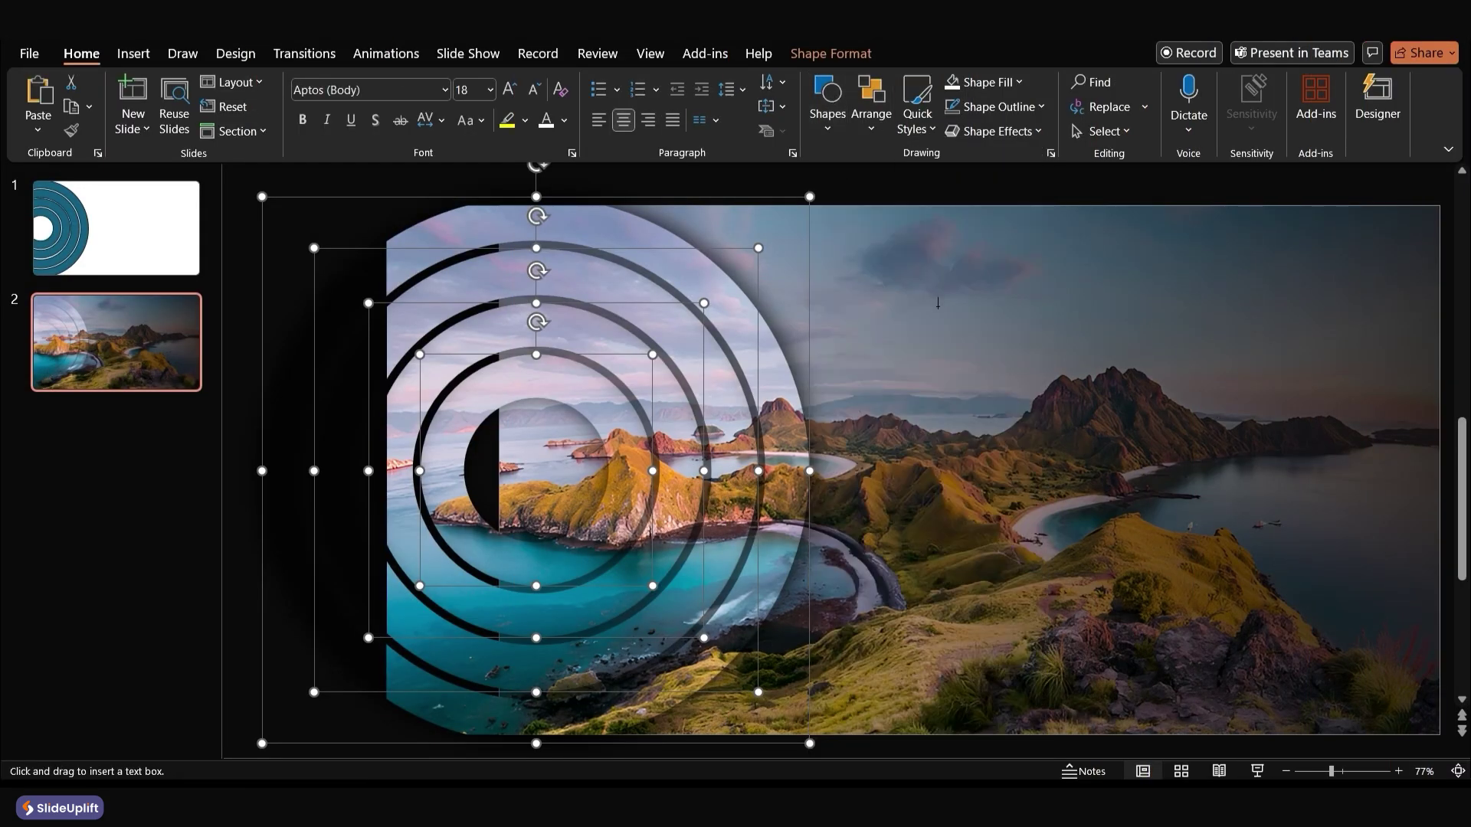
{"action": "left_click_drag", "start_coordinate": [953, 354], "coordinate": [1322, 403]}
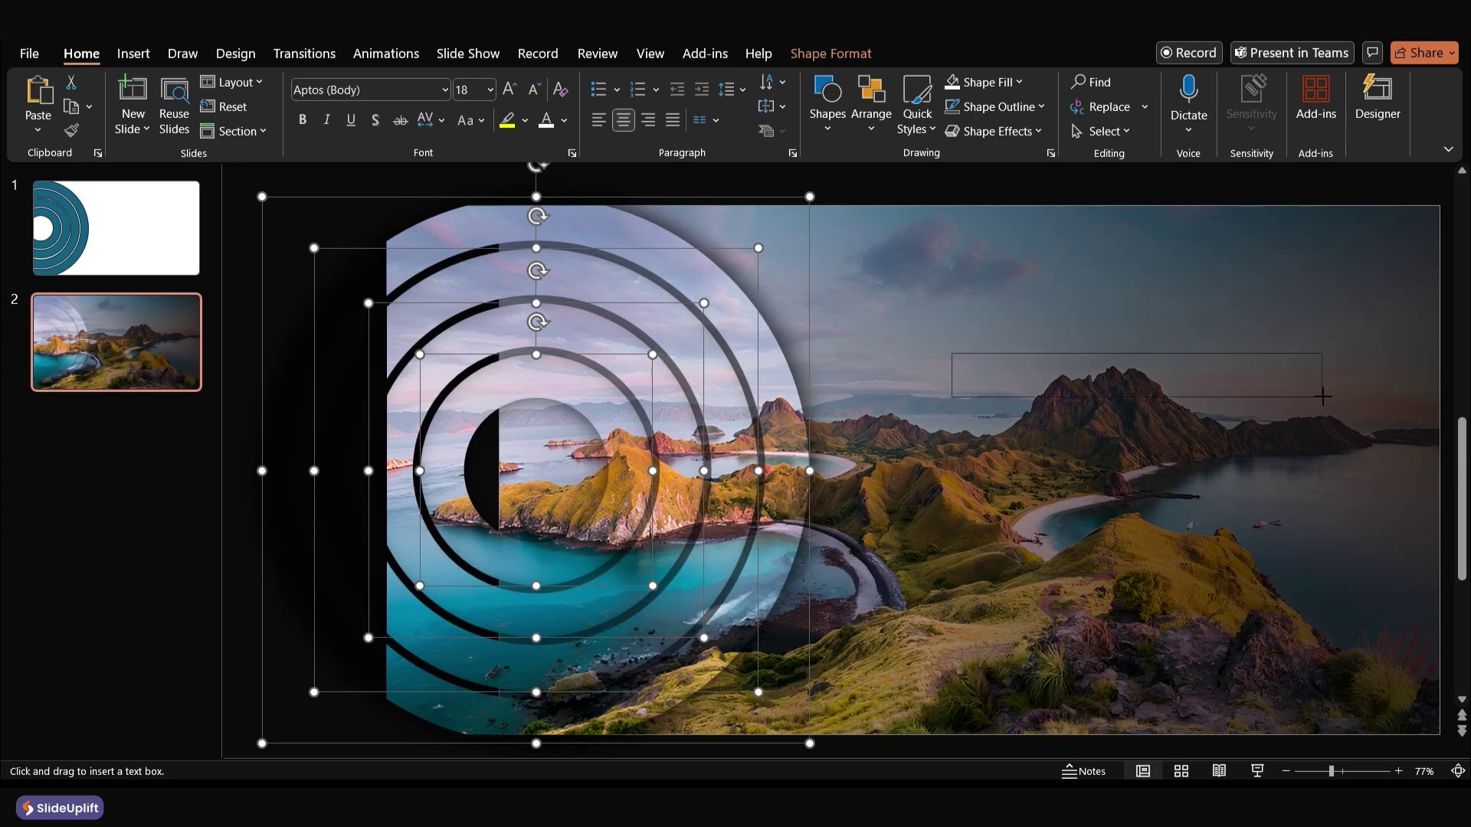
{"action": "type", "text": "Sustainable Tourism"}
Make the title text white and enlarge it to 40 pt
{"action": "key", "text": "ctrl+a"}
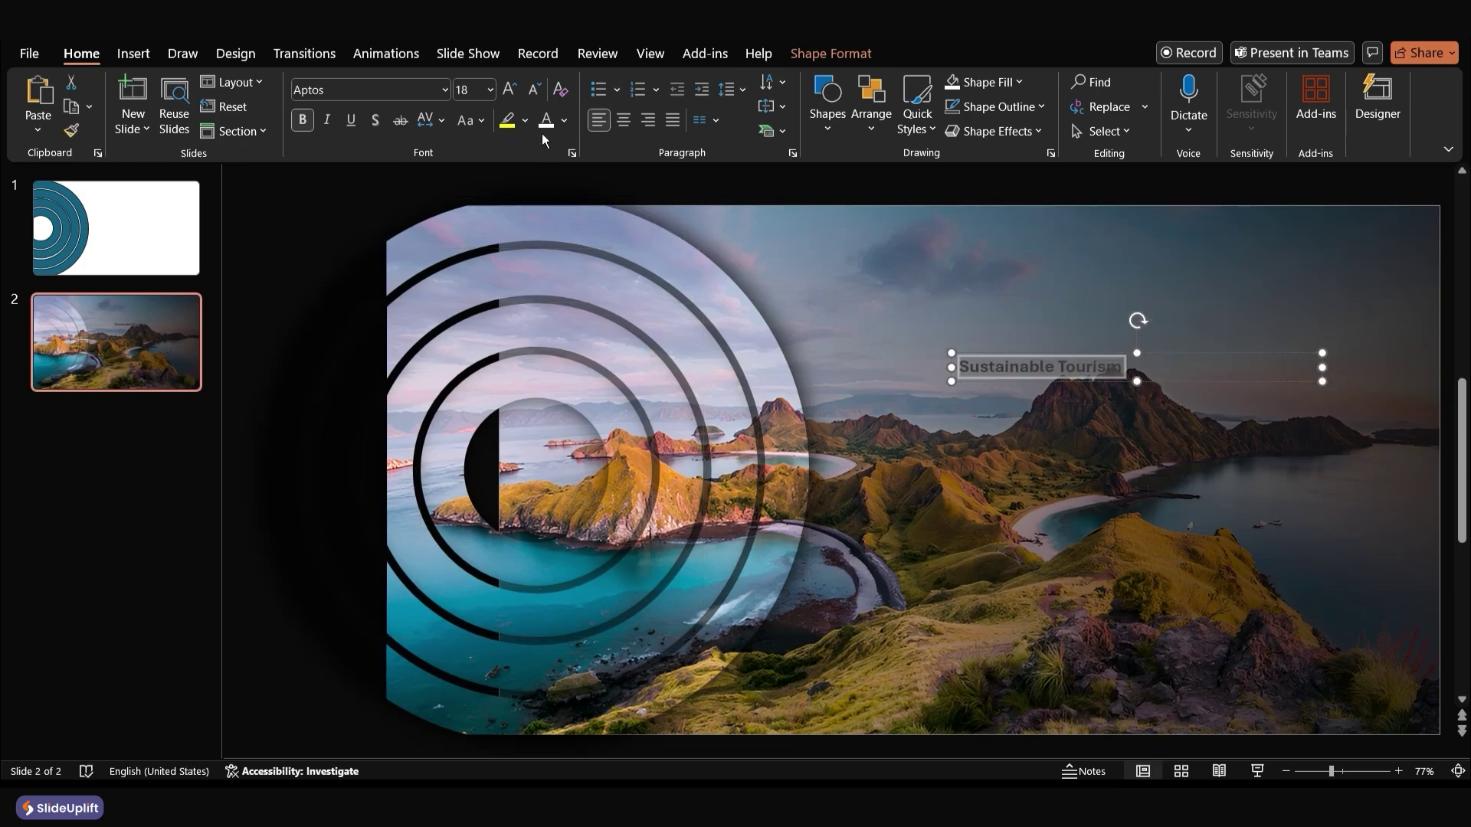
{"action": "left_click", "coordinate": [545, 121]}
{"action": "left_click", "coordinate": [509, 90]}
{"action": "left_click", "coordinate": [509, 90]}
{"action": "left_click", "coordinate": [509, 89]}
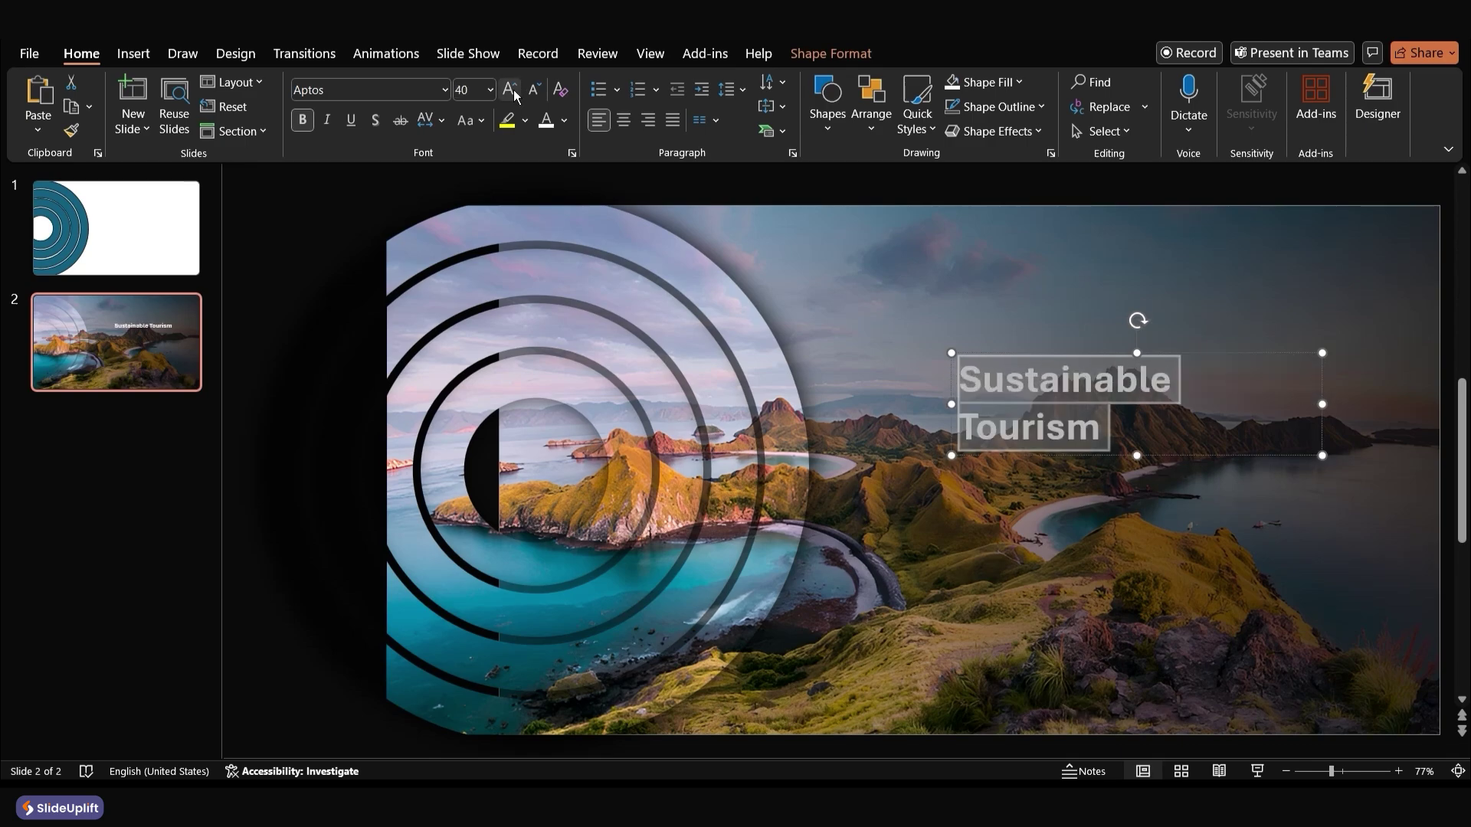
{"action": "left_click", "coordinate": [1021, 379]}
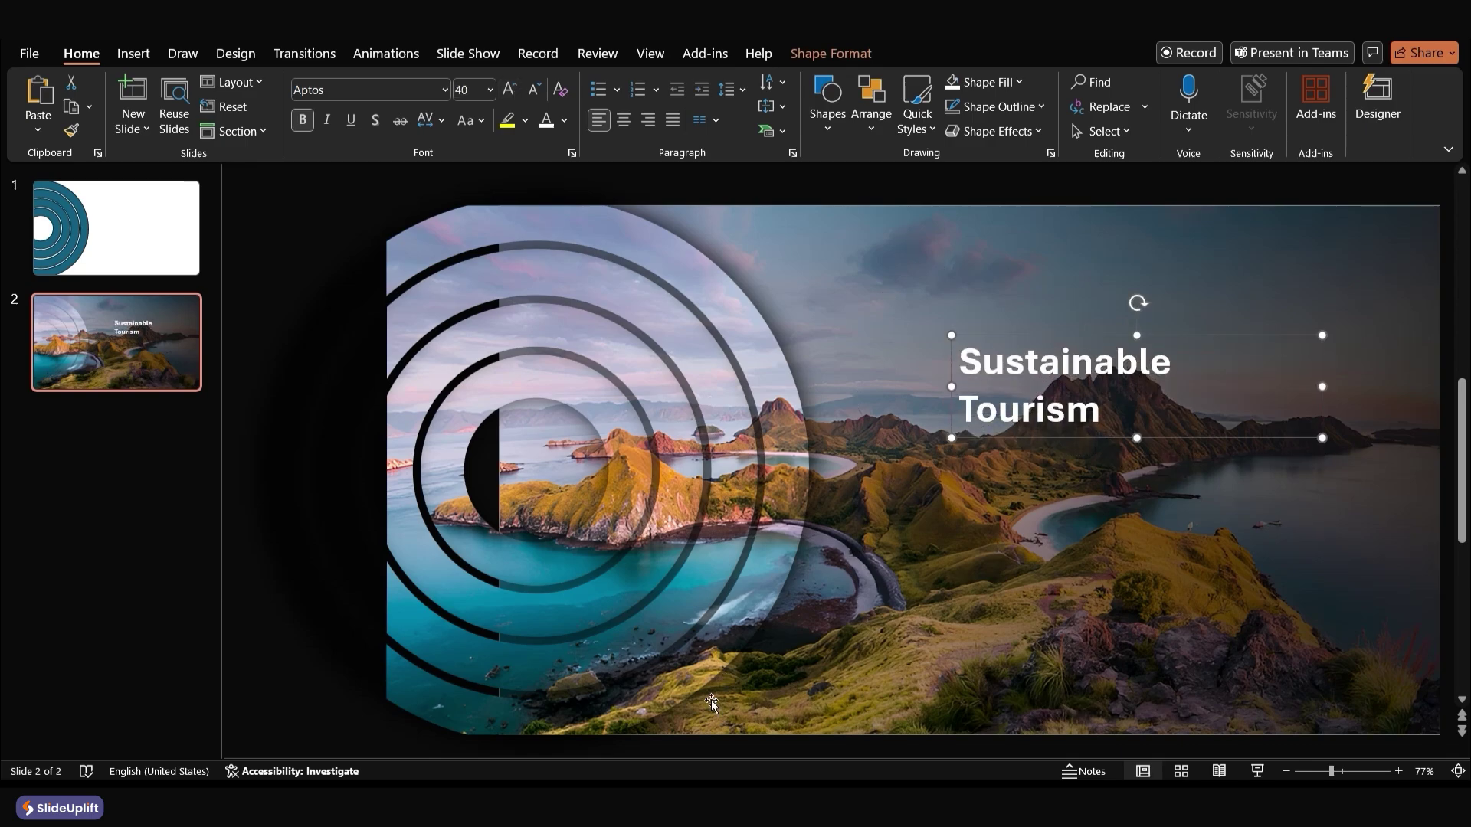
Add a white, bold 20 pt subtitle text box just below the title
{"action": "left_click", "coordinate": [826, 125]}
{"action": "left_click", "coordinate": [837, 183]}
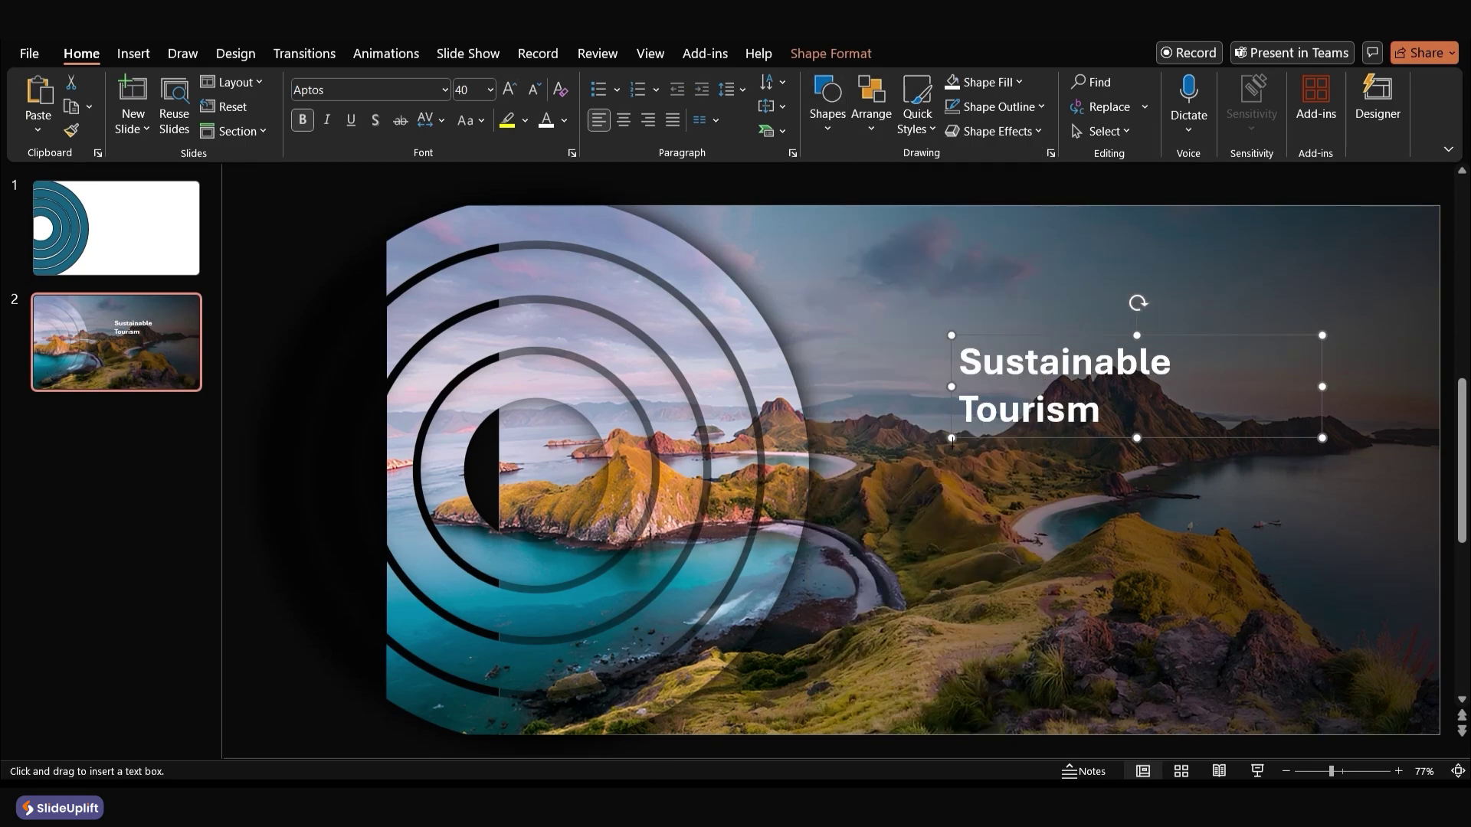
{"action": "left_click_drag", "start_coordinate": [943, 455], "coordinate": [1324, 501]}
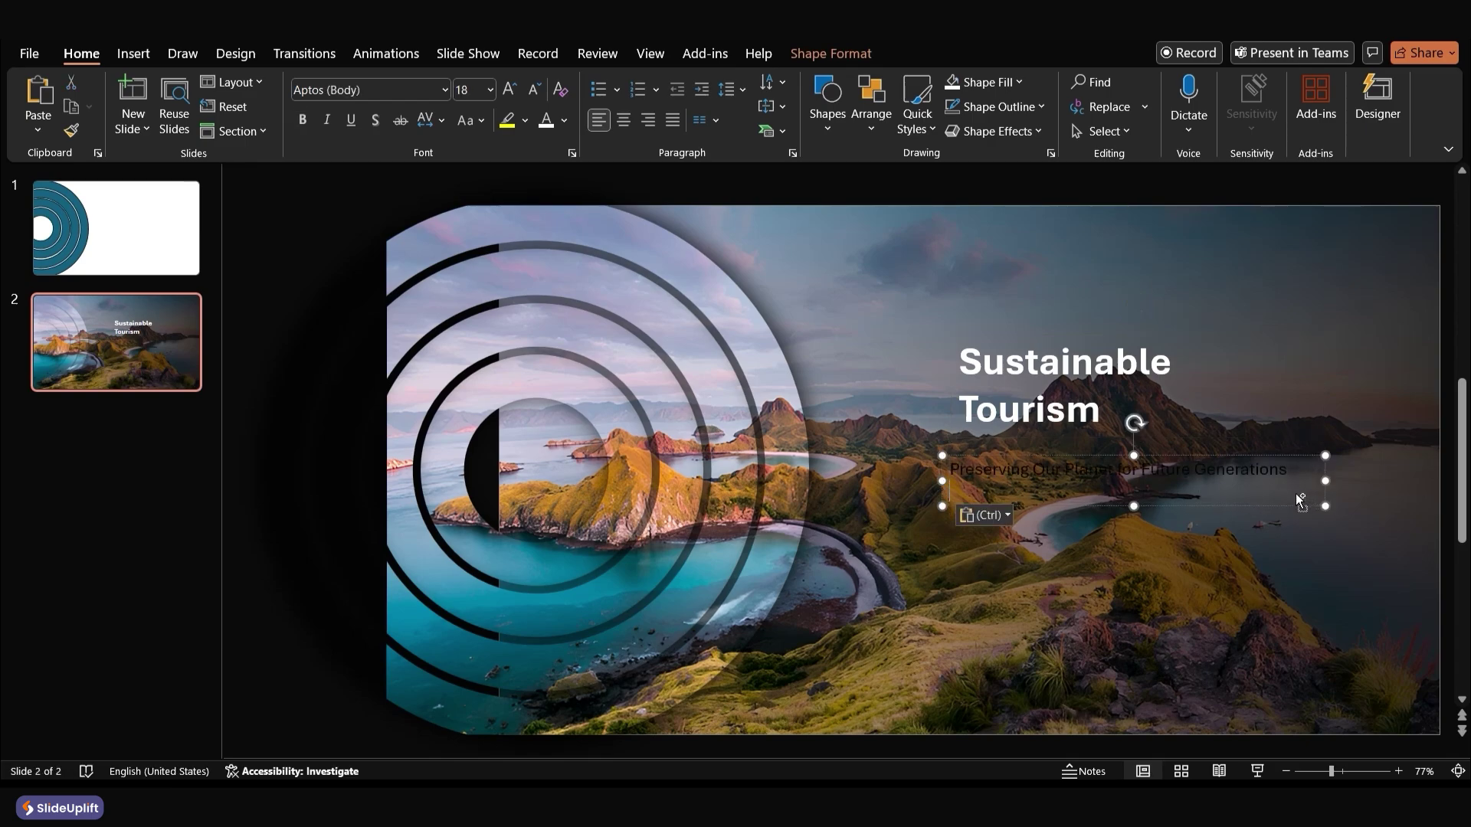
{"action": "key", "text": "ctrl+a"}
{"action": "left_click", "coordinate": [547, 121]}
{"action": "left_click", "coordinate": [509, 89]}
{"action": "left_click", "coordinate": [302, 120]}
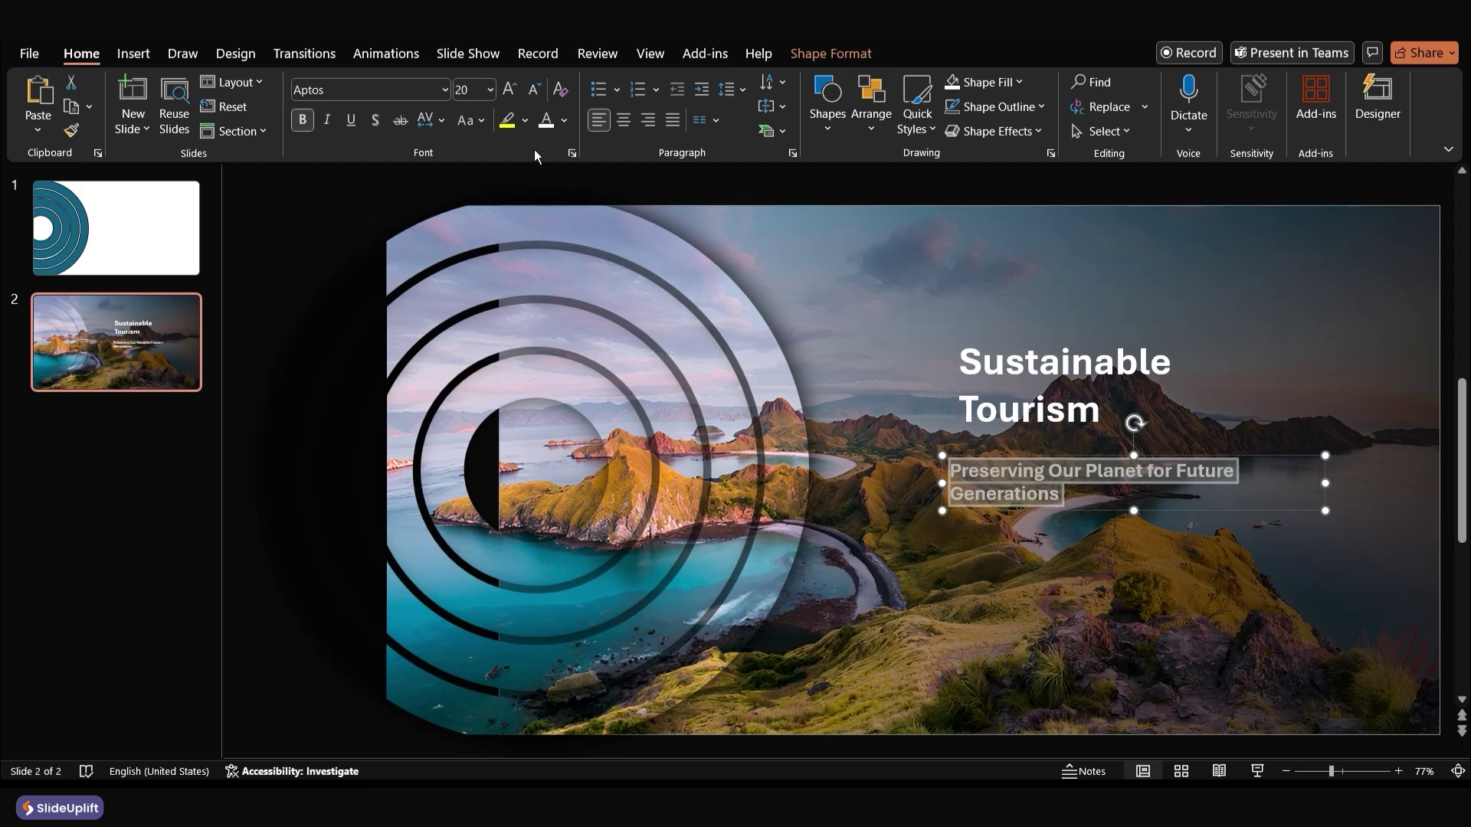
{"action": "left_click_drag", "start_coordinate": [963, 453], "coordinate": [972, 442]}
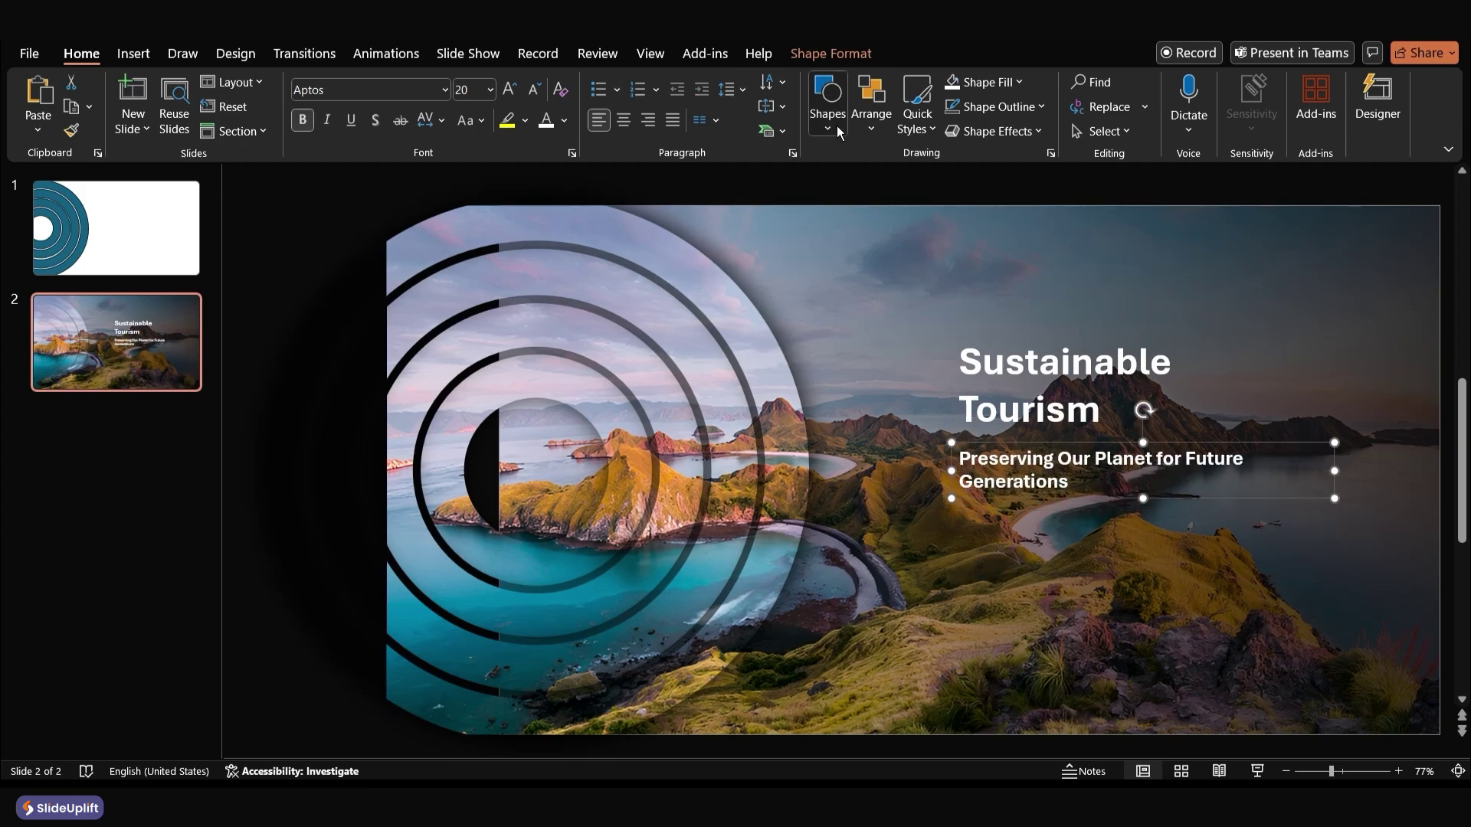
Add the descriptive paragraph below the subtitle at 16 pt, narrowed to three lines
{"action": "left_click", "coordinate": [827, 103]}
{"action": "left_click", "coordinate": [843, 175]}
{"action": "left_click_drag", "start_coordinate": [954, 511], "coordinate": [1337, 566]}
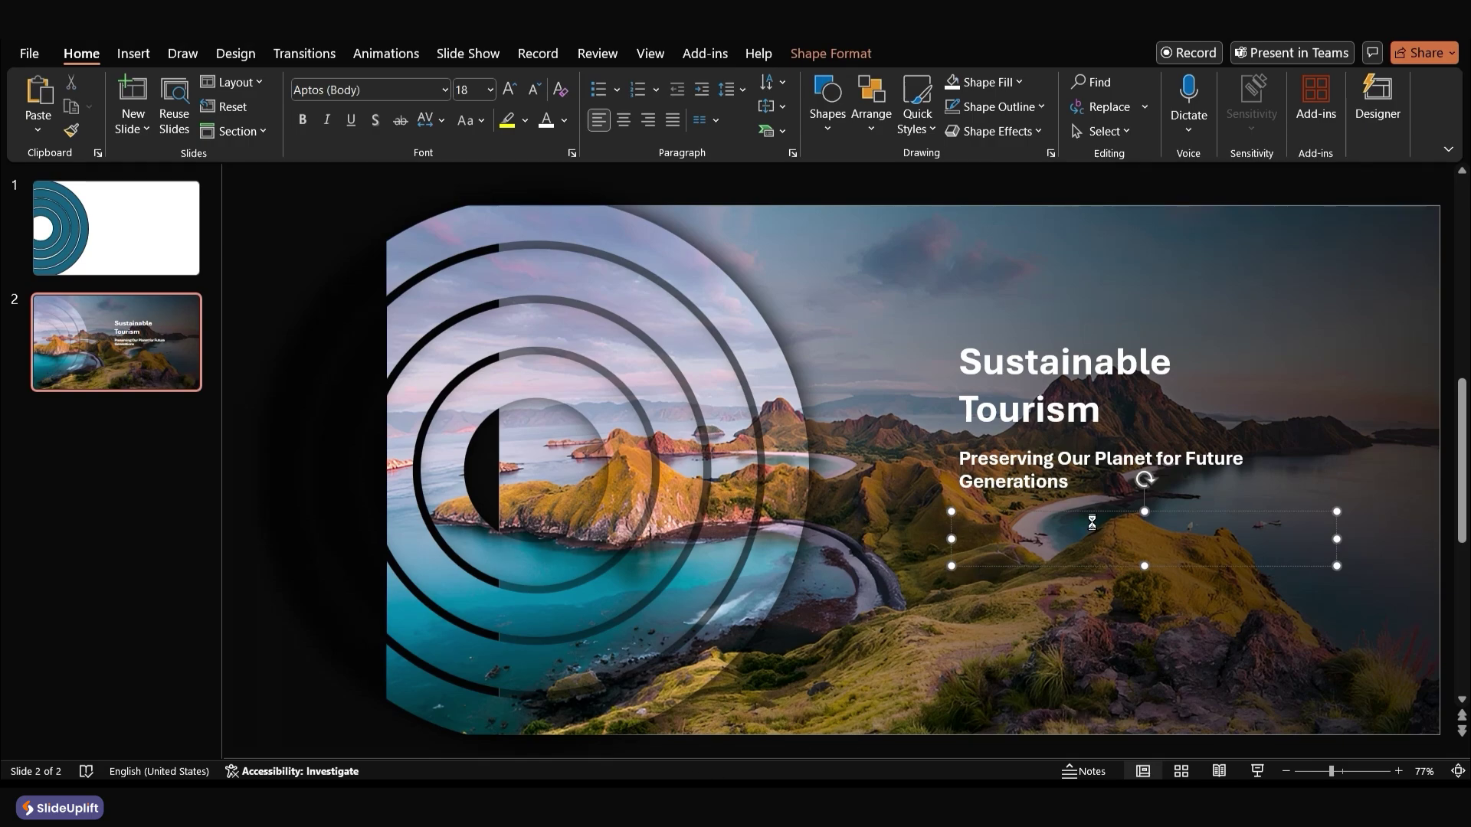
{"action": "key", "text": "ctrl+v"}
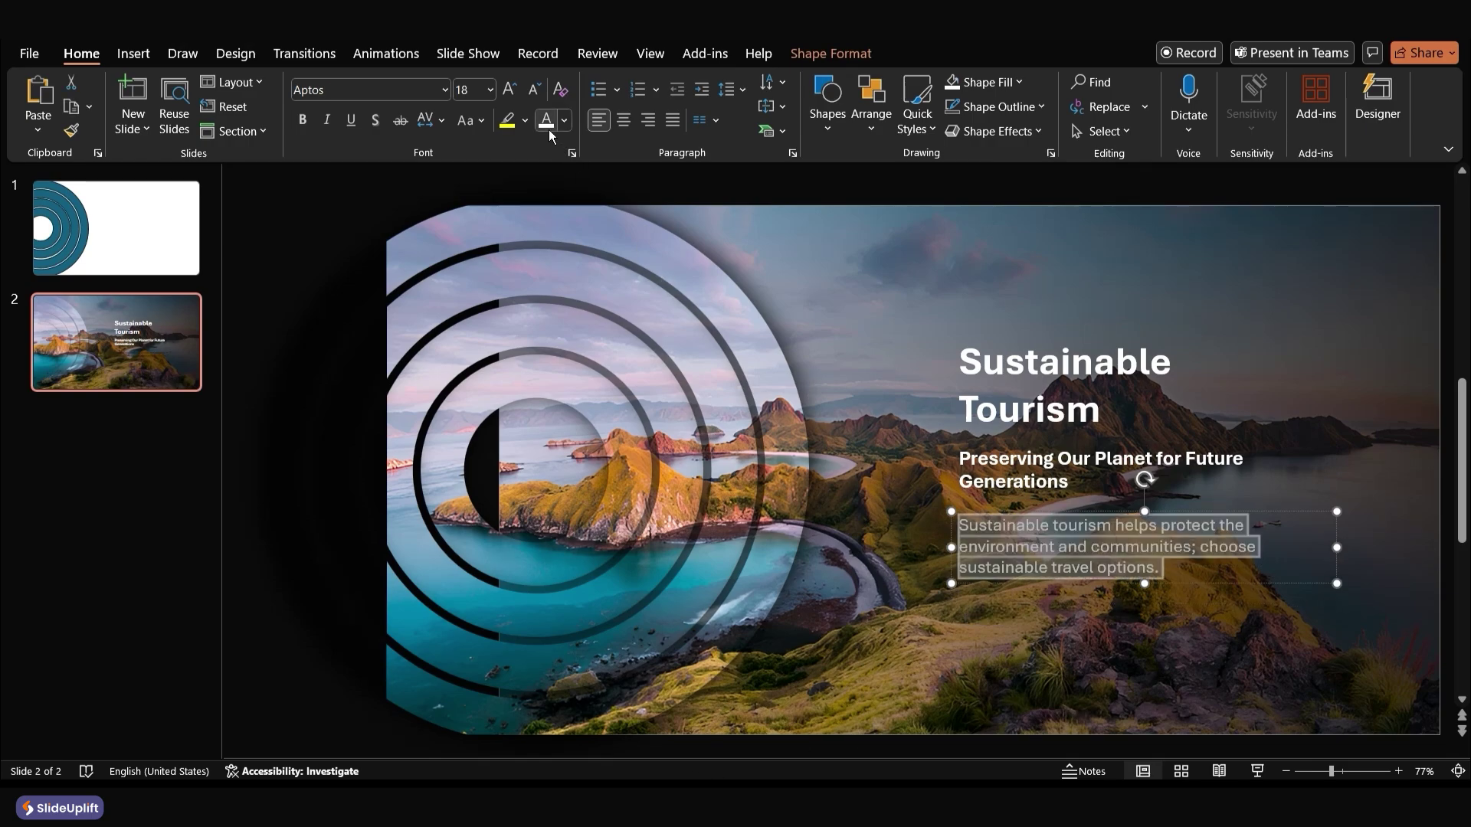
{"action": "left_click", "coordinate": [535, 90]}
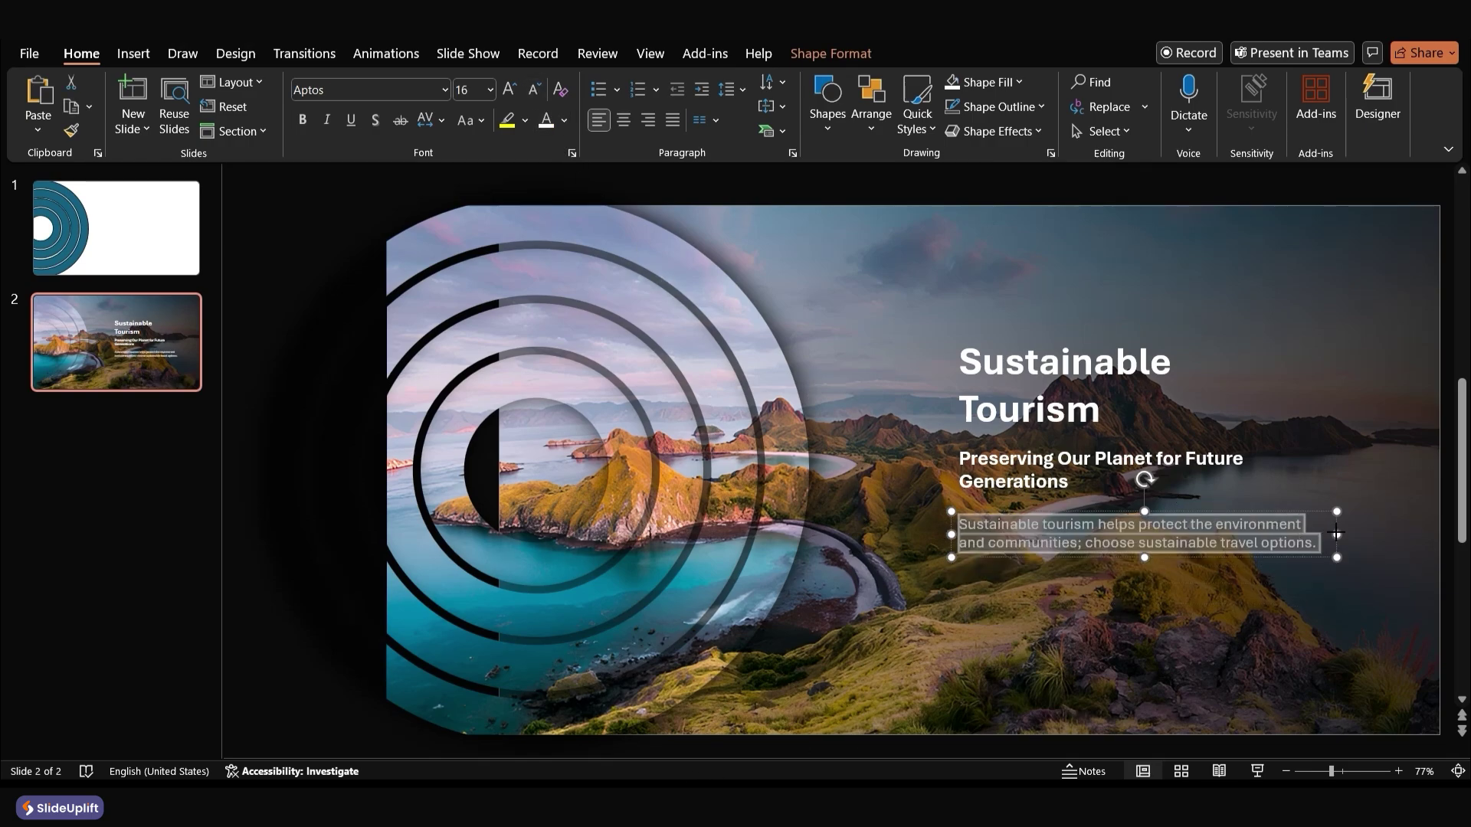
{"action": "left_click_drag", "start_coordinate": [1337, 534], "coordinate": [1307, 537]}
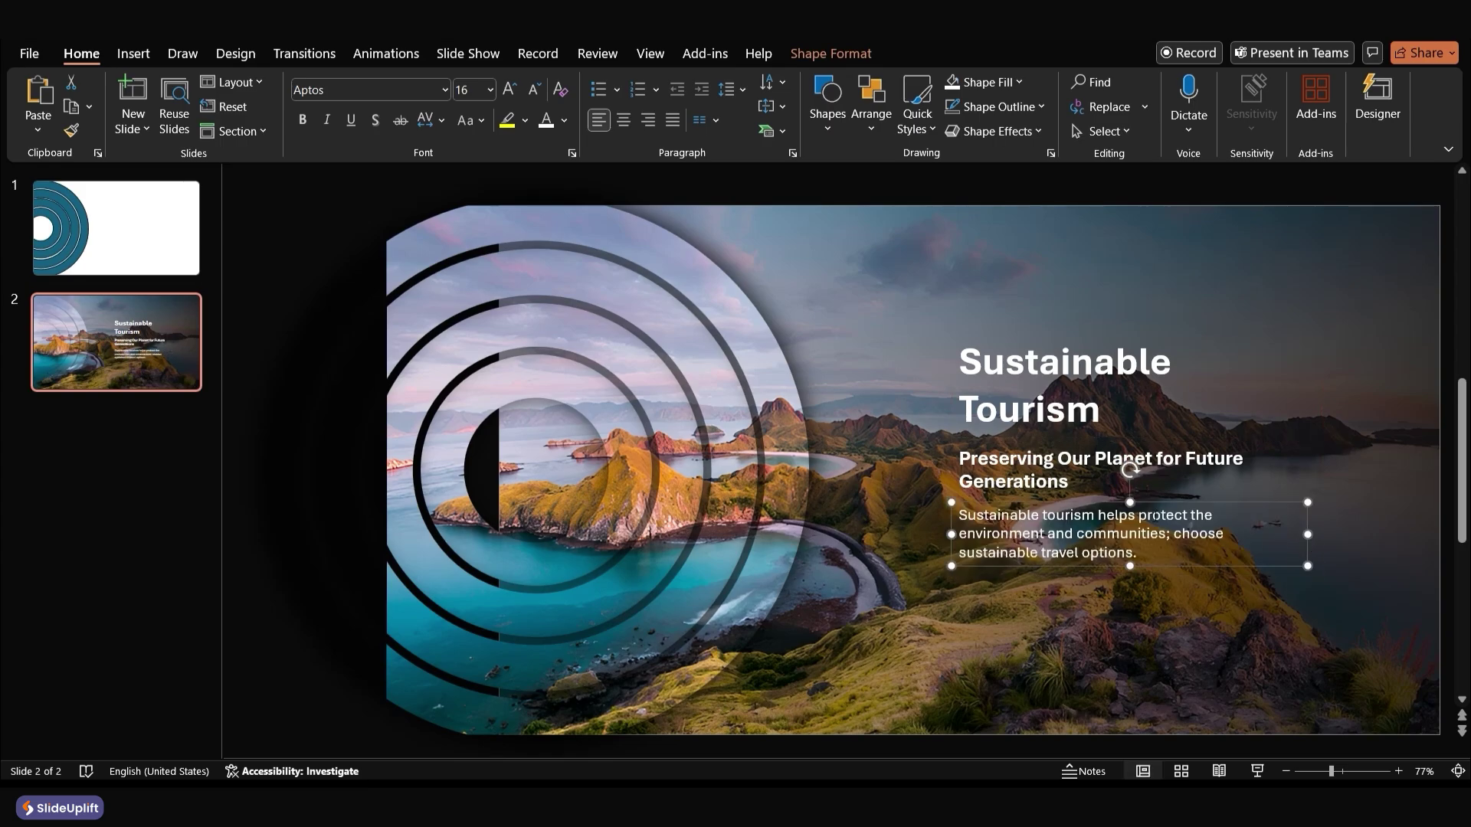
Draw a wide rectangle below the paragraph, filled with orange sampled from the slide
{"action": "left_click", "coordinate": [1324, 466], "text": "shift"}
{"action": "left_click", "coordinate": [1316, 385], "text": "shift"}
{"action": "left_click", "coordinate": [831, 54]}
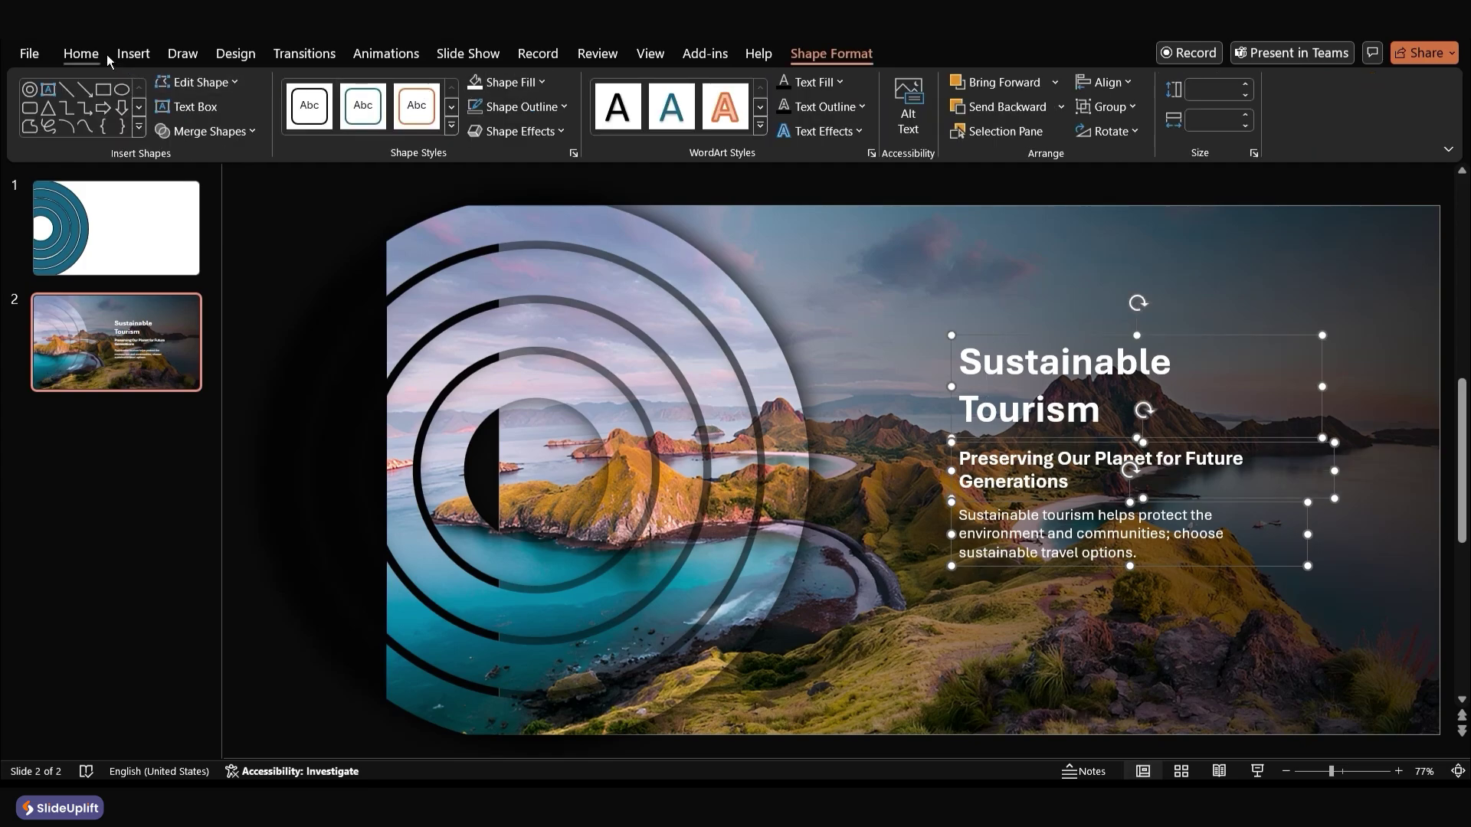
{"action": "left_click", "coordinate": [81, 54]}
{"action": "left_click", "coordinate": [827, 116]}
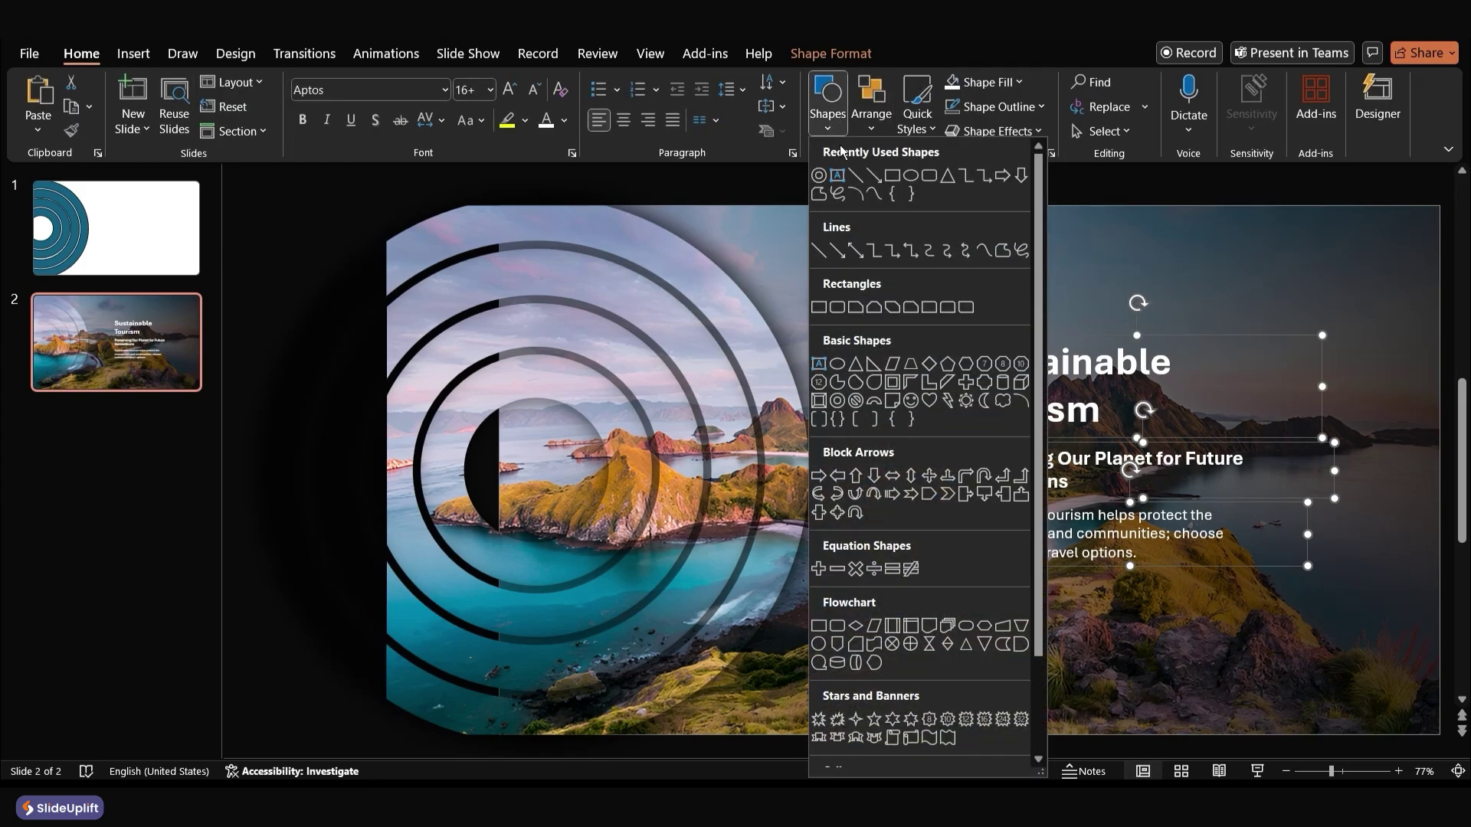
{"action": "left_click", "coordinate": [926, 176]}
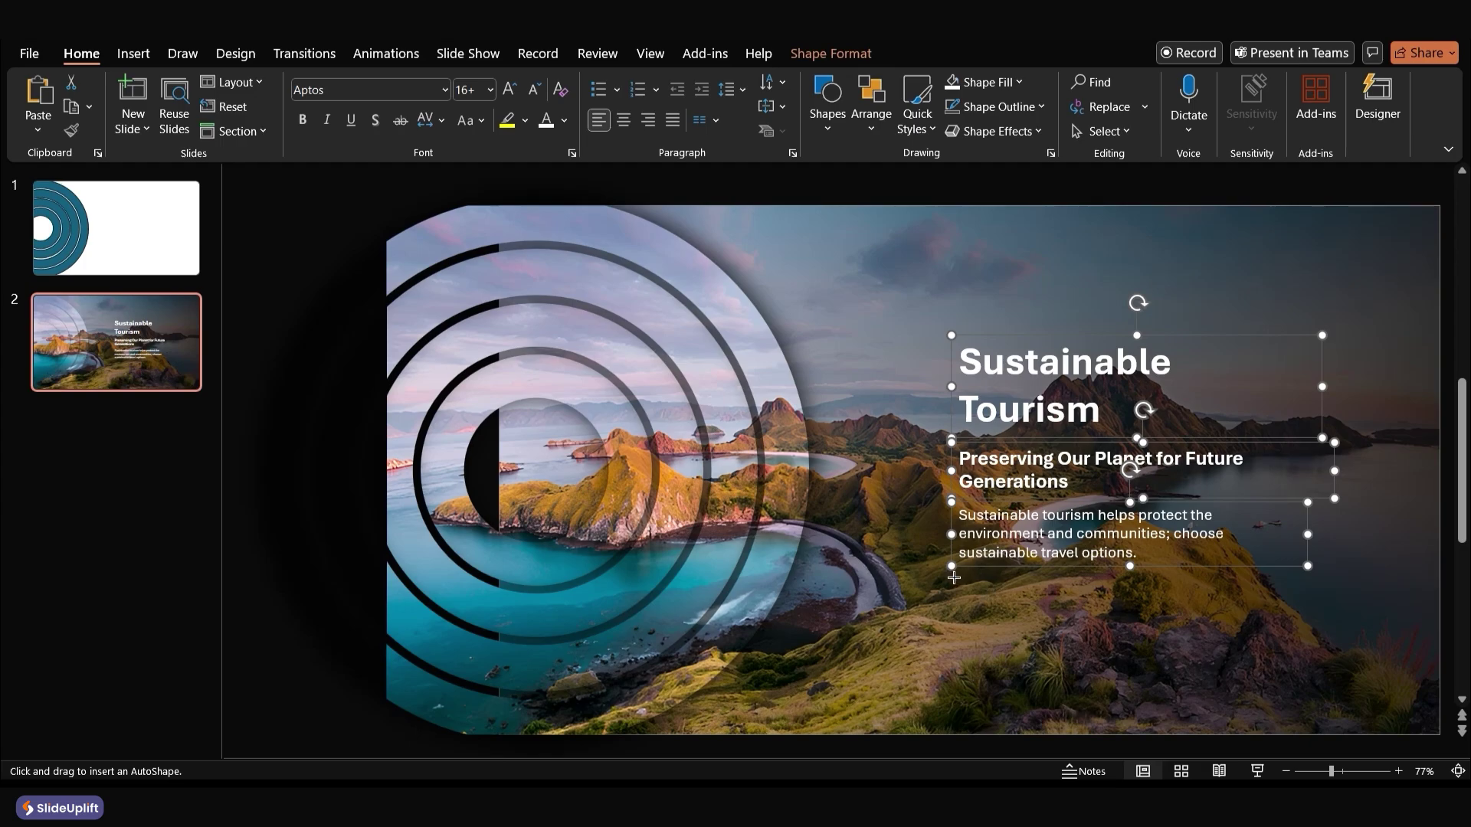
{"action": "left_click_drag", "start_coordinate": [954, 577], "coordinate": [1111, 612]}
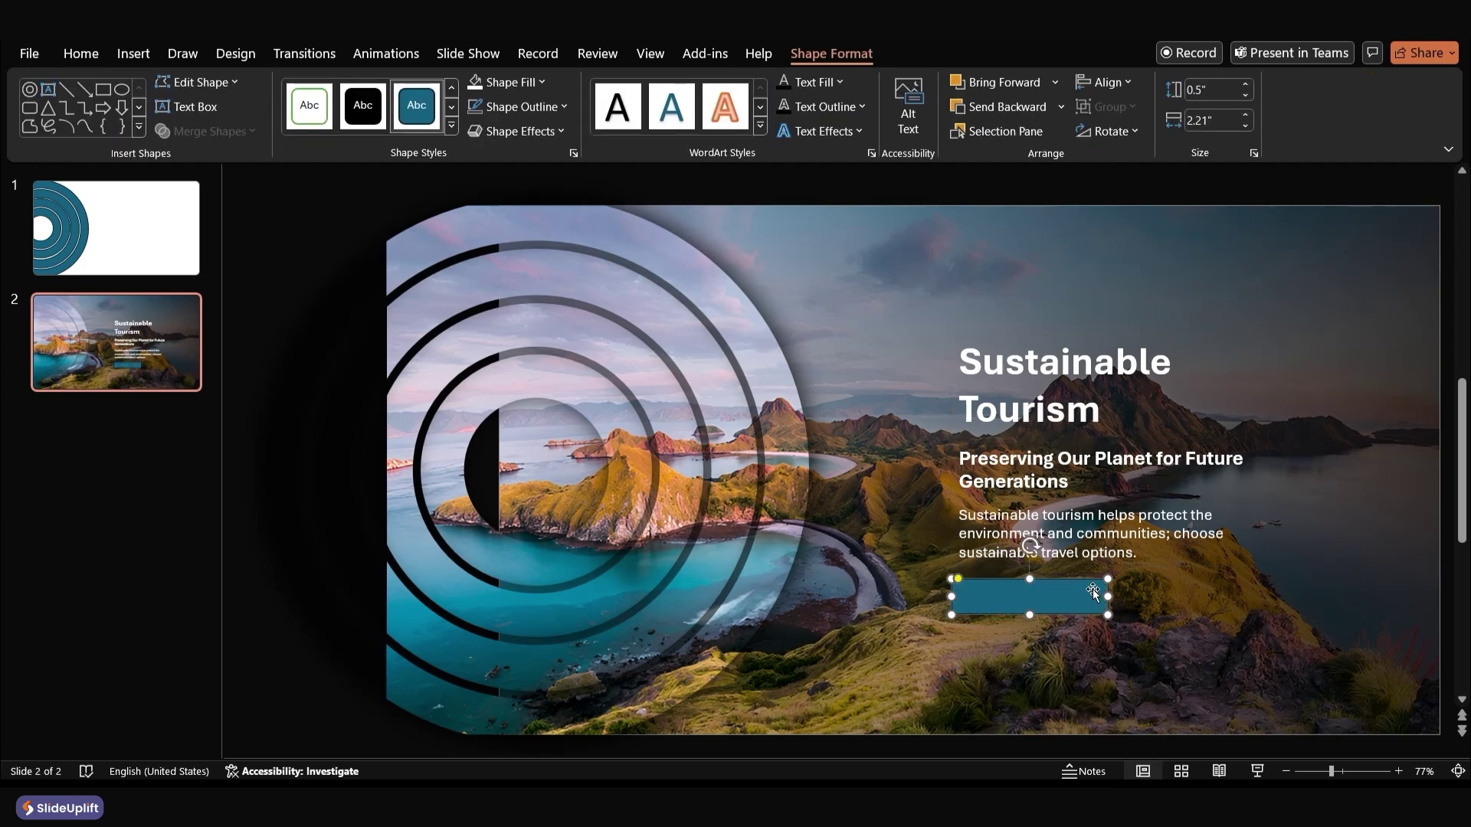
{"action": "left_click", "coordinate": [506, 82]}
{"action": "left_click", "coordinate": [524, 439]}
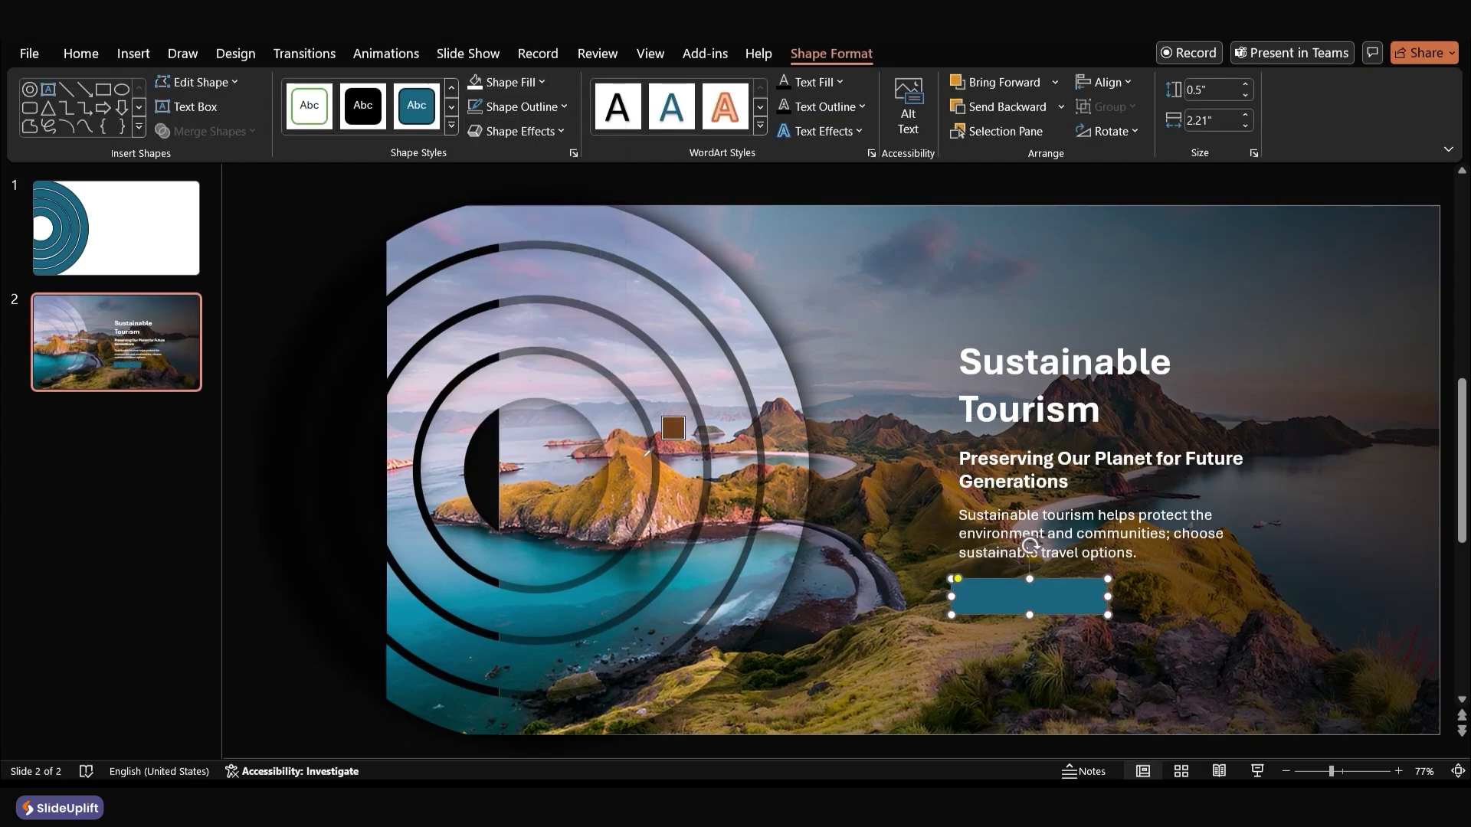
{"action": "left_click", "coordinate": [648, 452]}
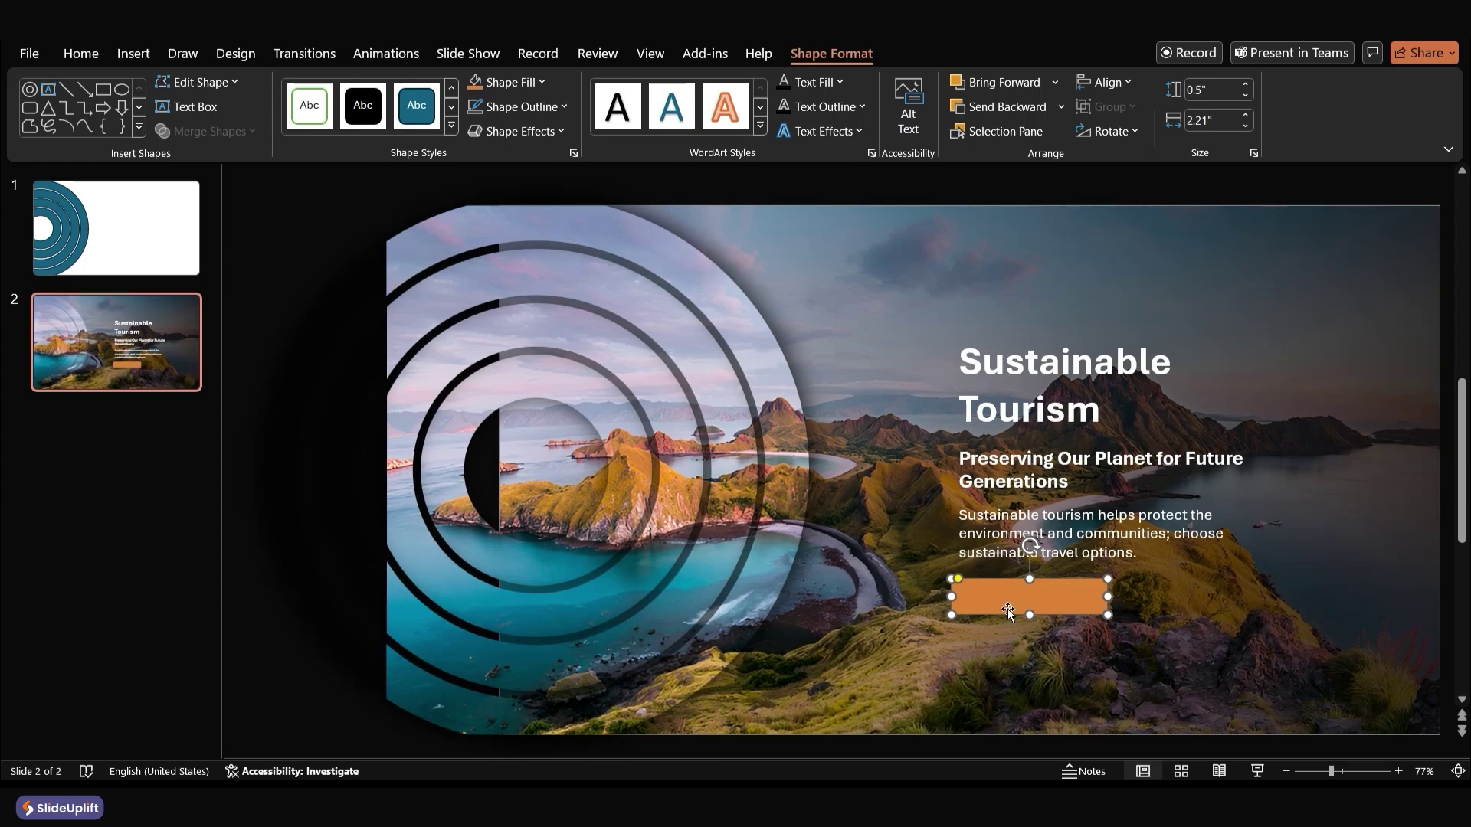
Label the rectangle 'Benefits' and left-align its text
{"action": "type", "text": "Benefits"}
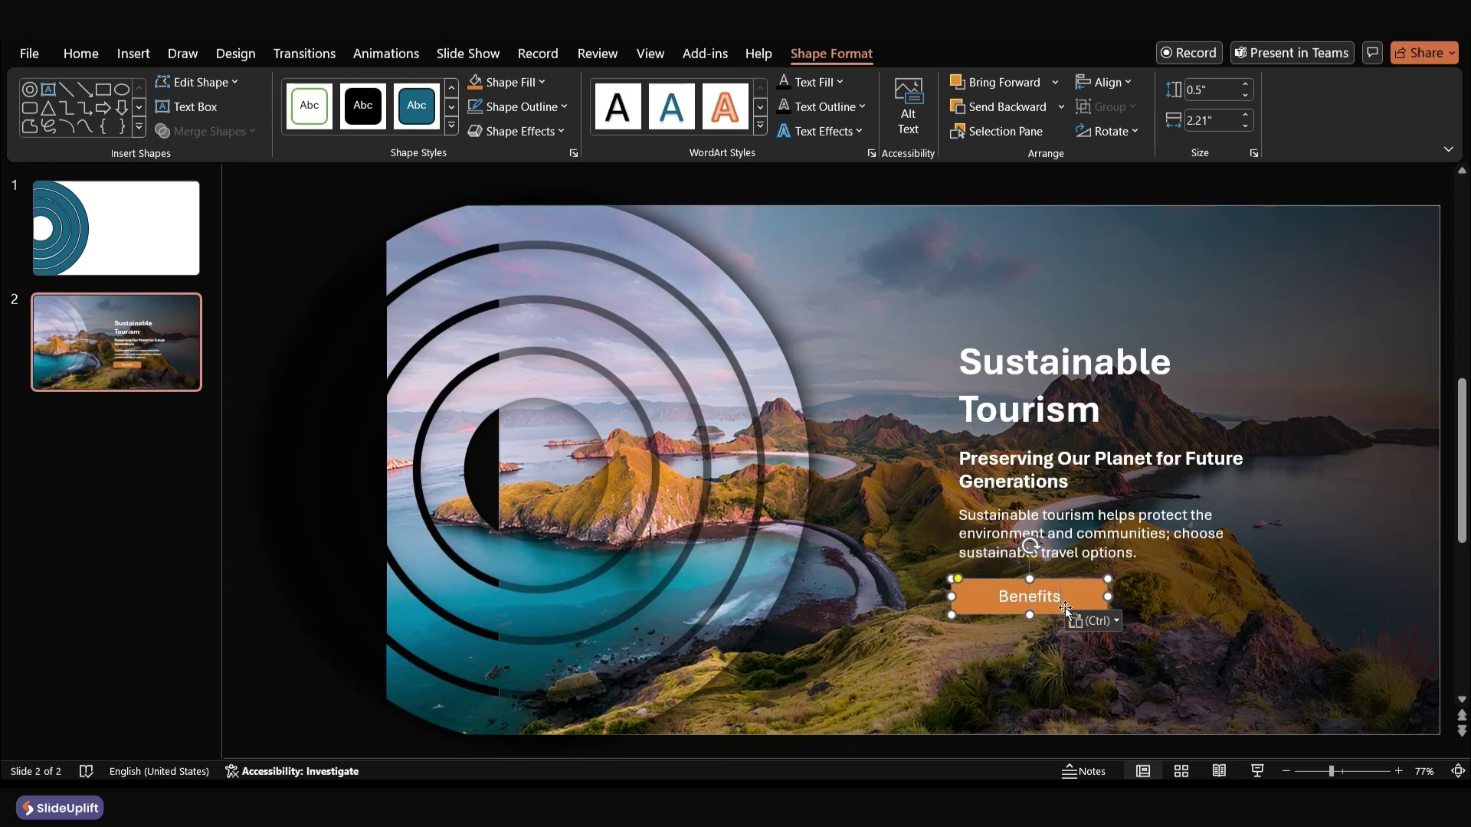
{"action": "key", "text": "ctrl+a"}
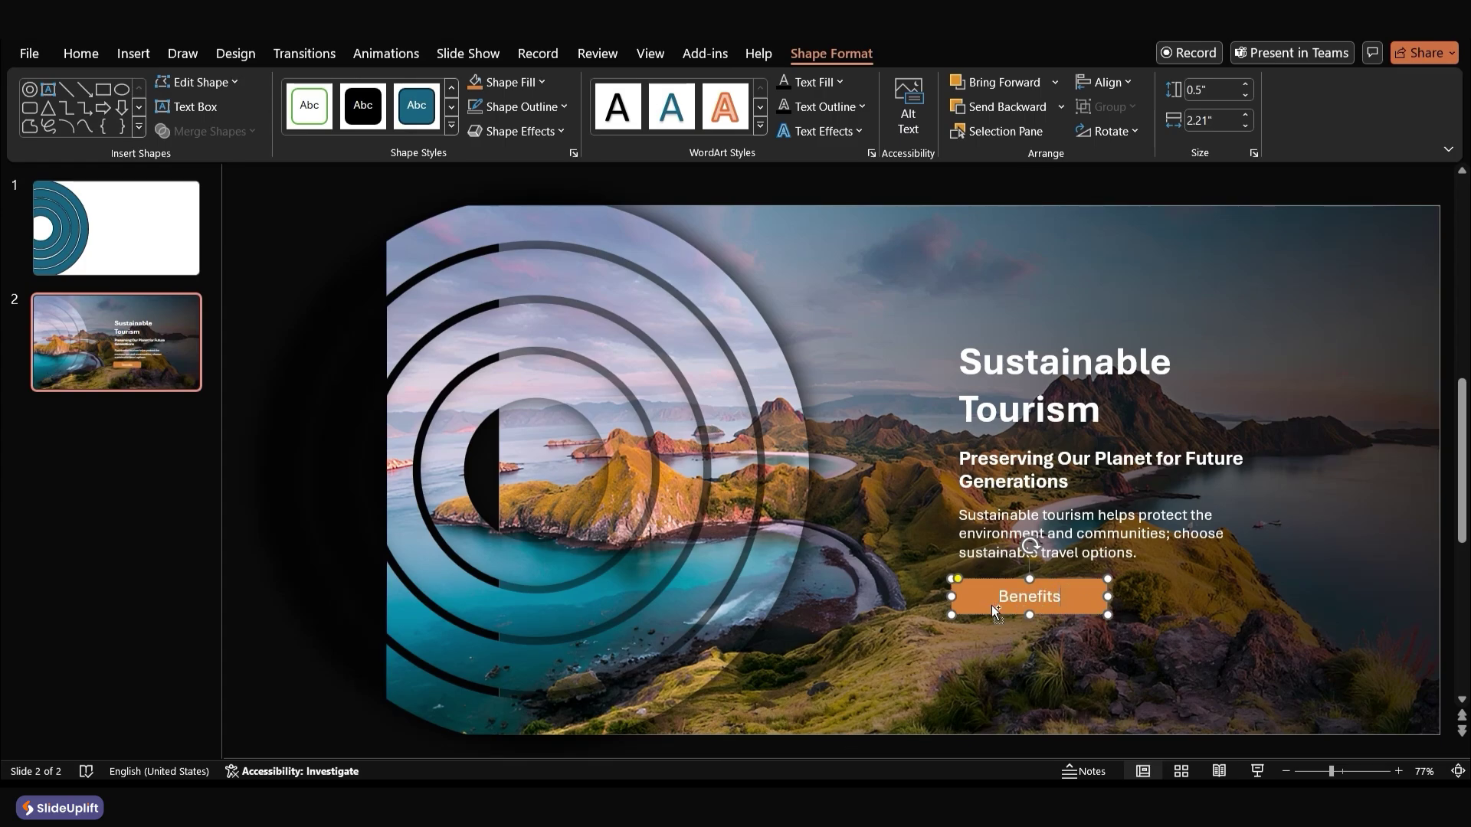
{"action": "left_click", "coordinate": [82, 54]}
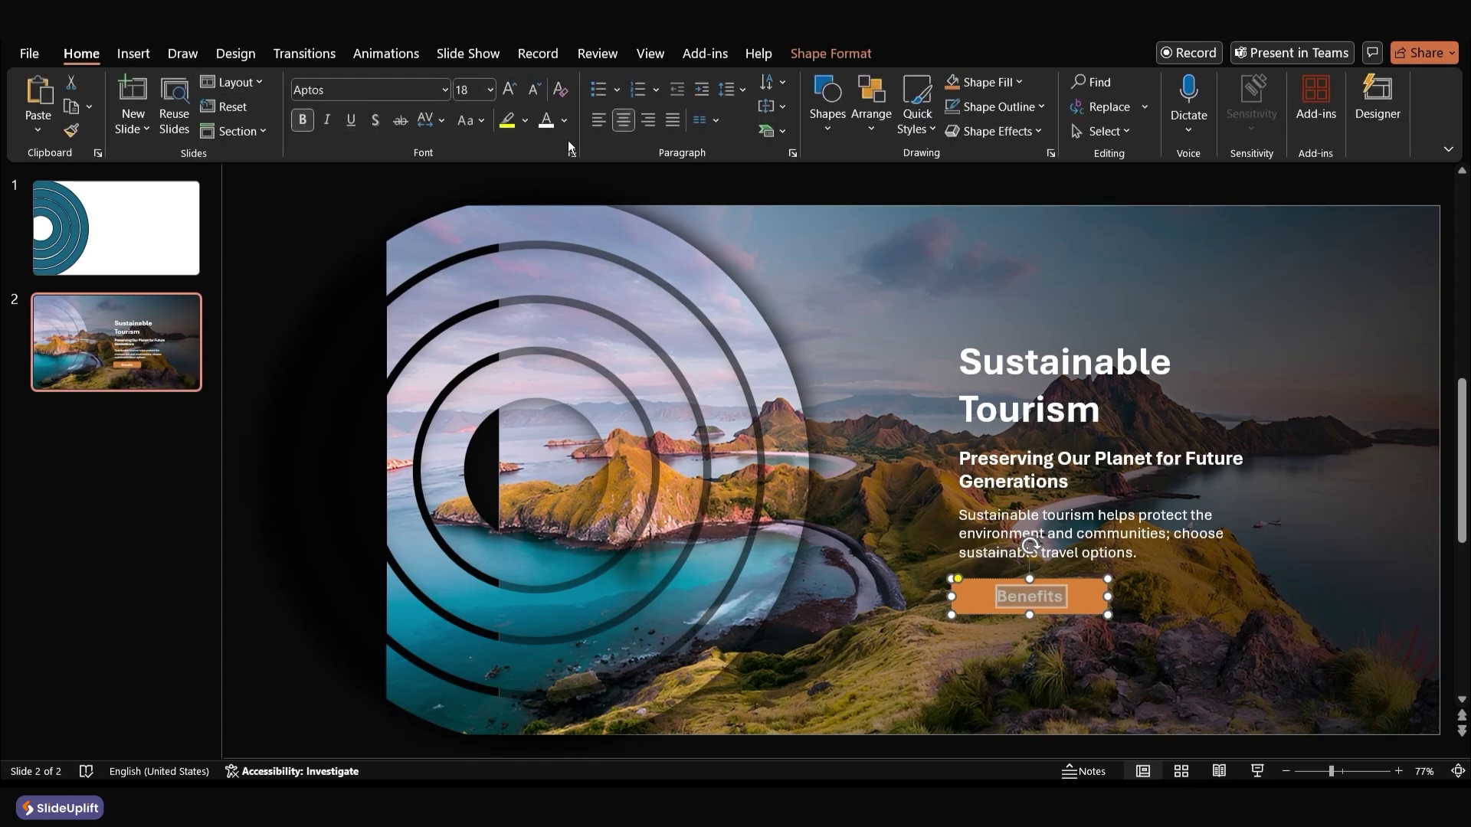
{"action": "left_click", "coordinate": [599, 121]}
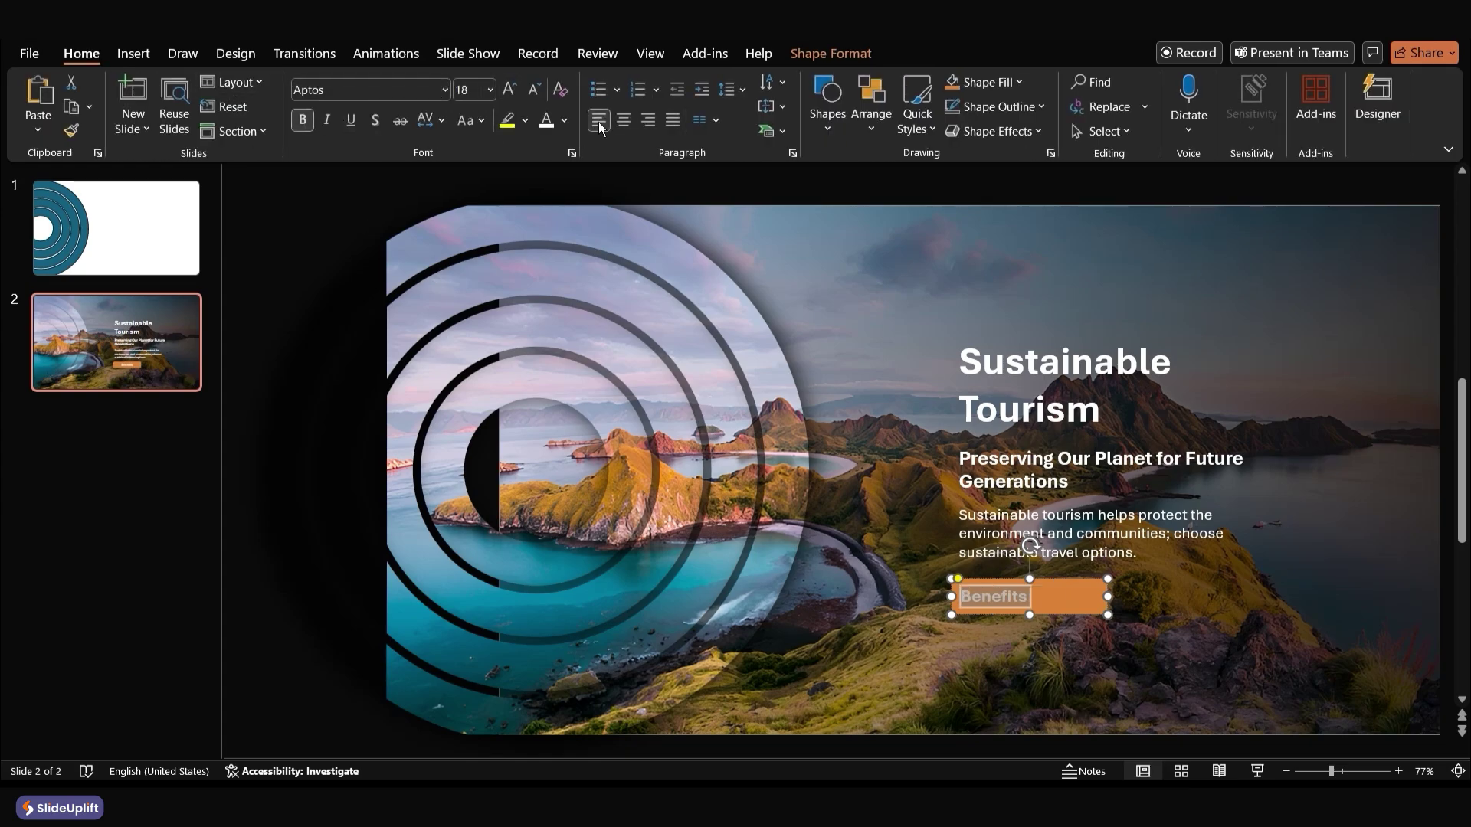
{"action": "left_click", "coordinate": [1009, 596]}
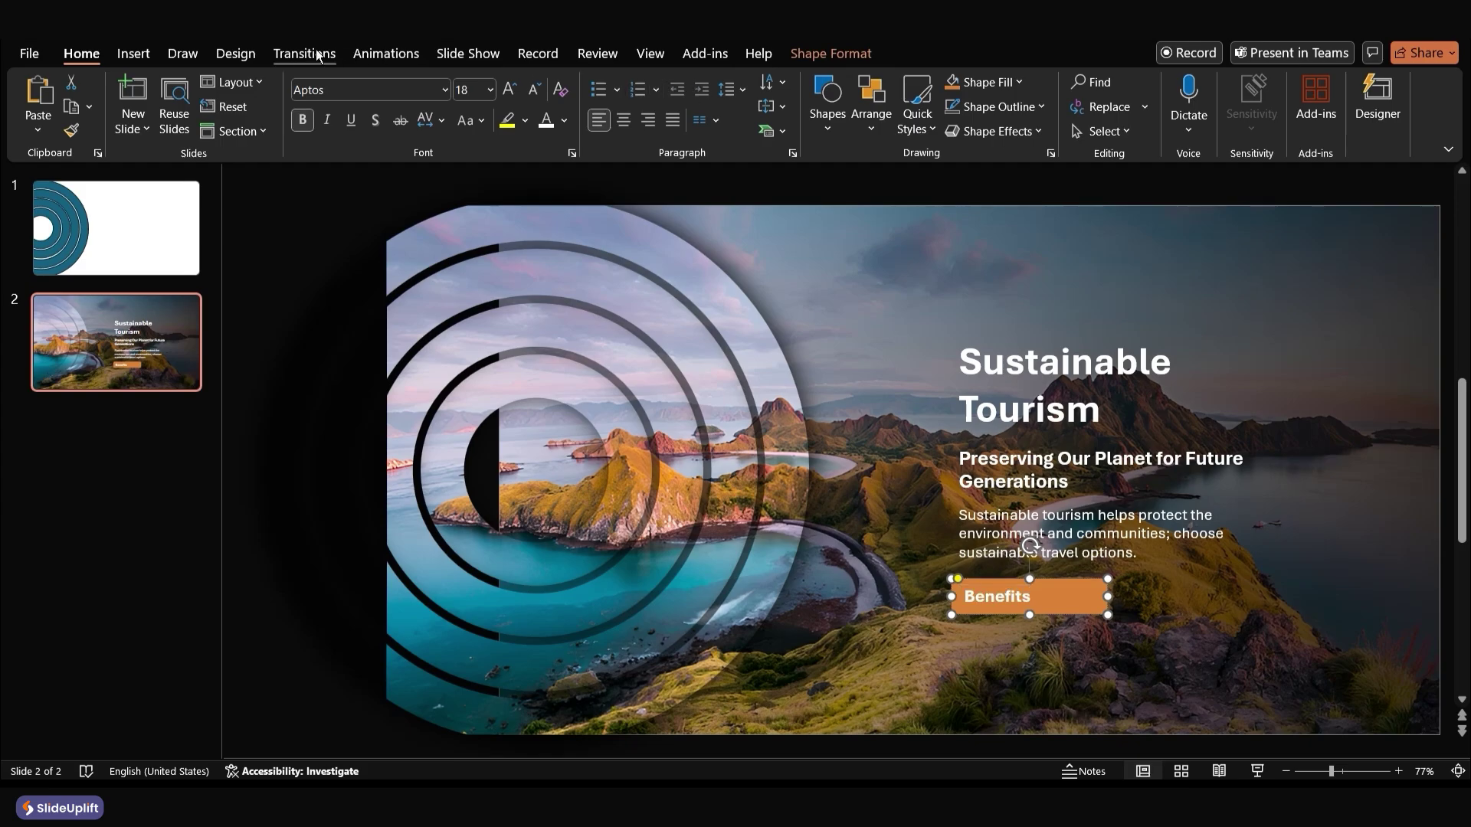
Insert a stock arrow icon, then move and shrink it onto the Benefits button's right end
{"action": "left_click", "coordinate": [134, 53]}
{"action": "left_click", "coordinate": [469, 115]}
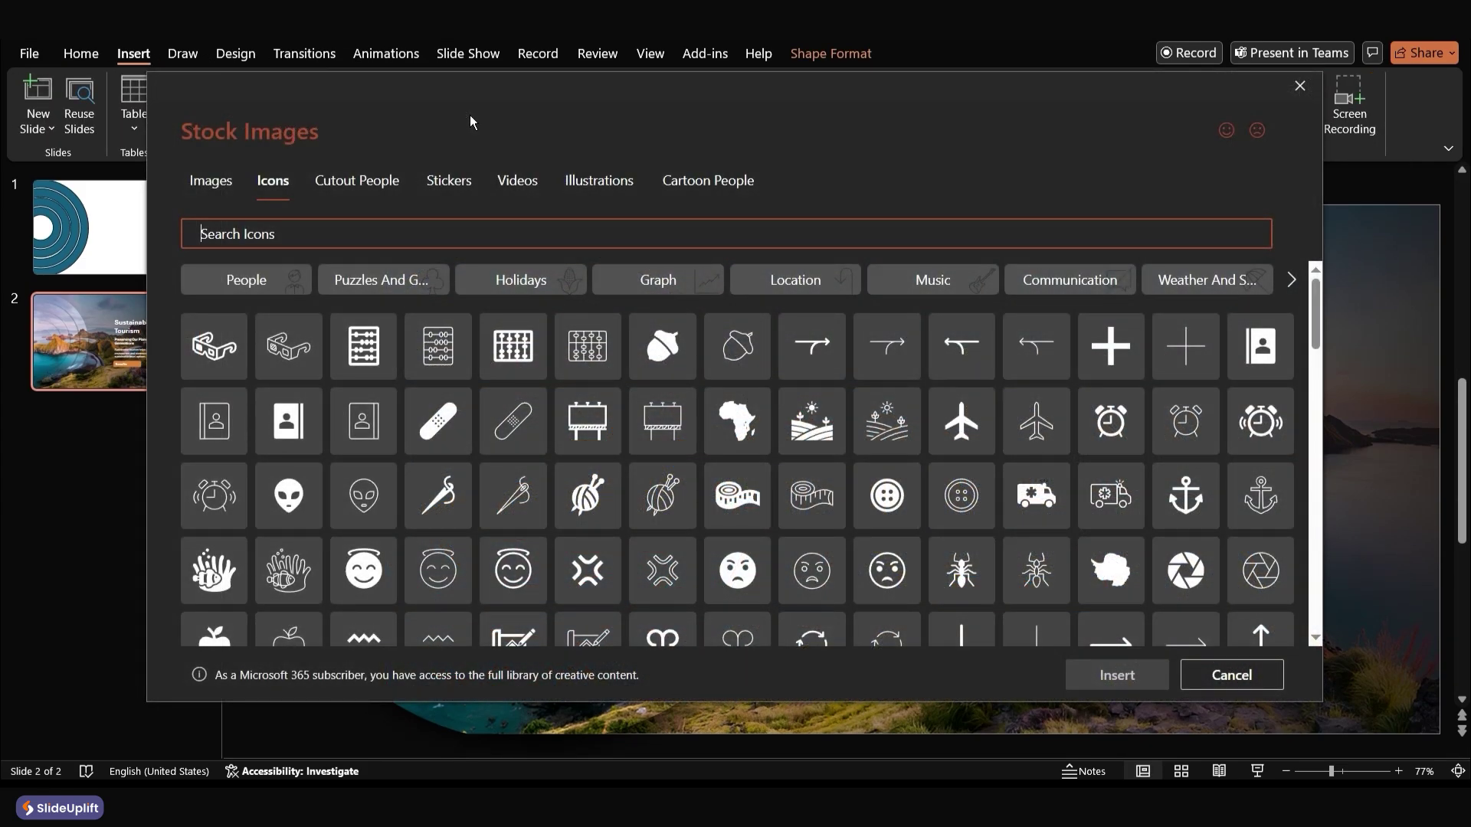
{"action": "type", "text": "arro"}
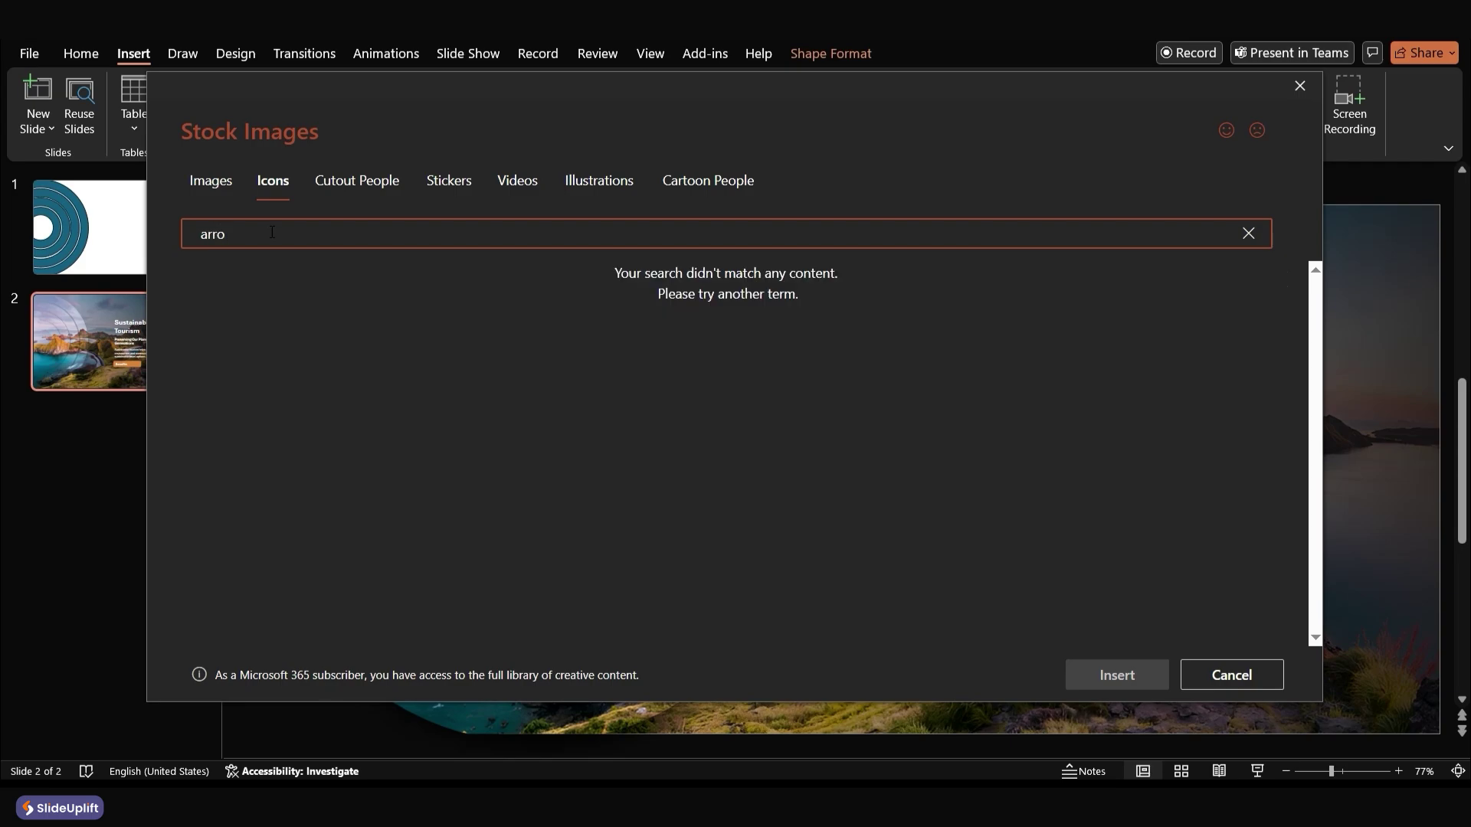
{"action": "type", "text": "w"}
{"action": "left_click", "coordinate": [656, 525]}
{"action": "left_click", "coordinate": [1116, 675]}
{"action": "mouse_move", "coordinate": [989, 438]}
{"action": "left_mouse_down"}
{"action": "mouse_move", "coordinate": [1085, 558]}
{"action": "mouse_move", "coordinate": [1105, 558]}
{"action": "left_mouse_up"}
{"action": "left_click_drag", "start_coordinate": [1049, 631], "coordinate": [1074, 609]}
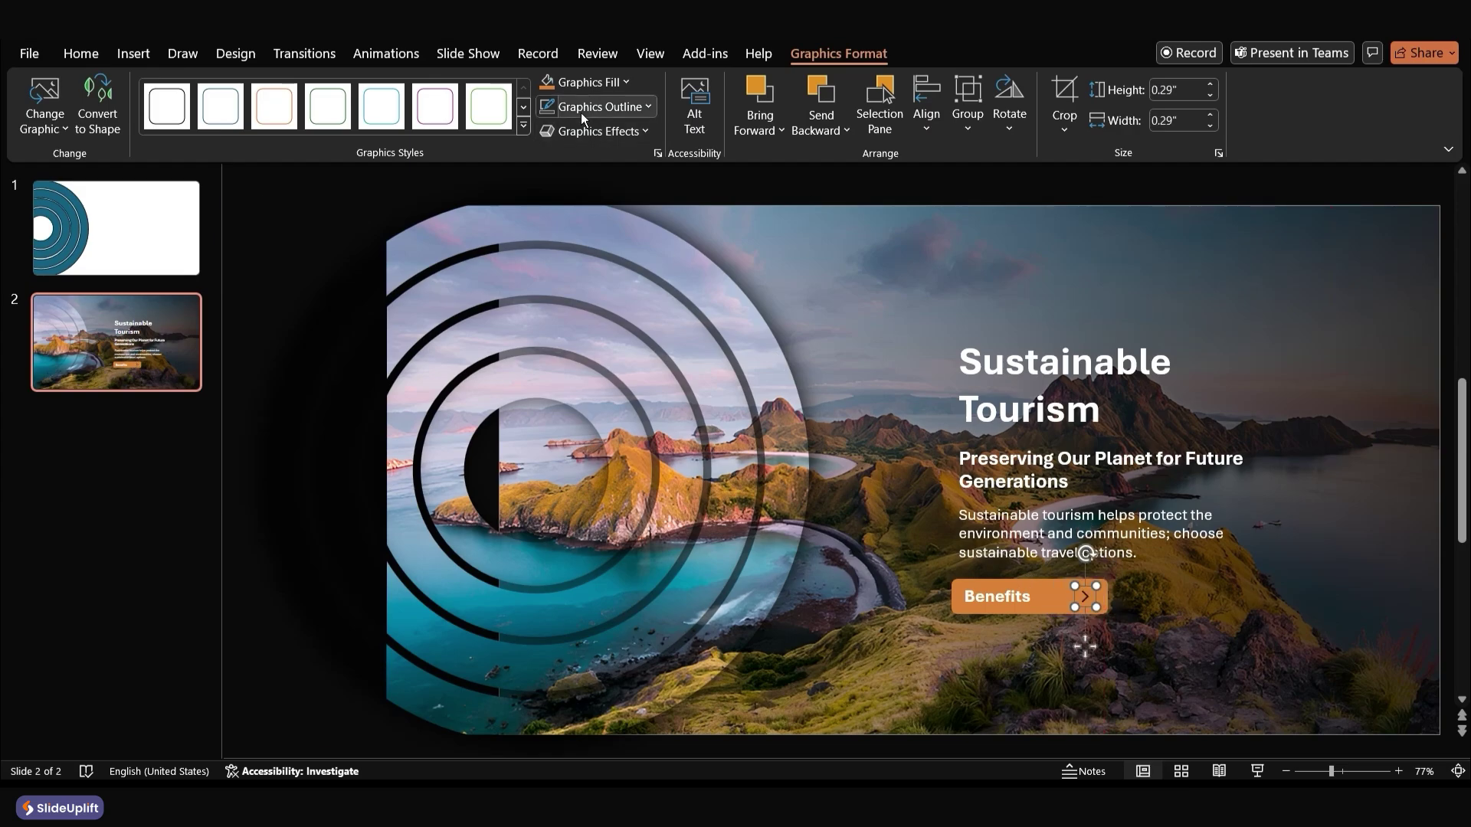
Colour the arrow icon white and select the button, paragraph, subtitle and title
{"action": "left_click", "coordinate": [597, 84]}
{"action": "left_click", "coordinate": [546, 171]}
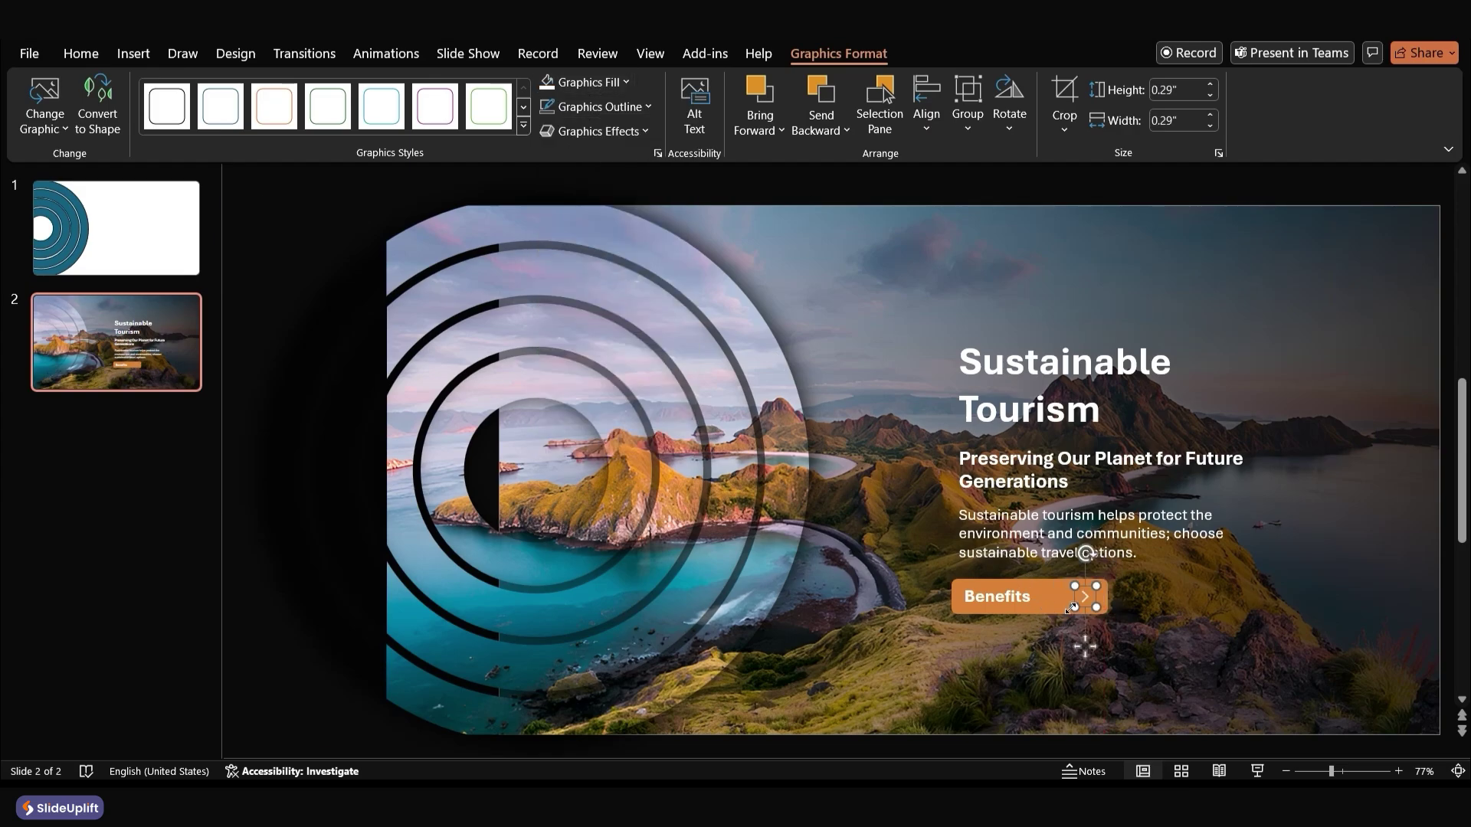
{"action": "left_click", "coordinate": [1020, 595], "text": "shift"}
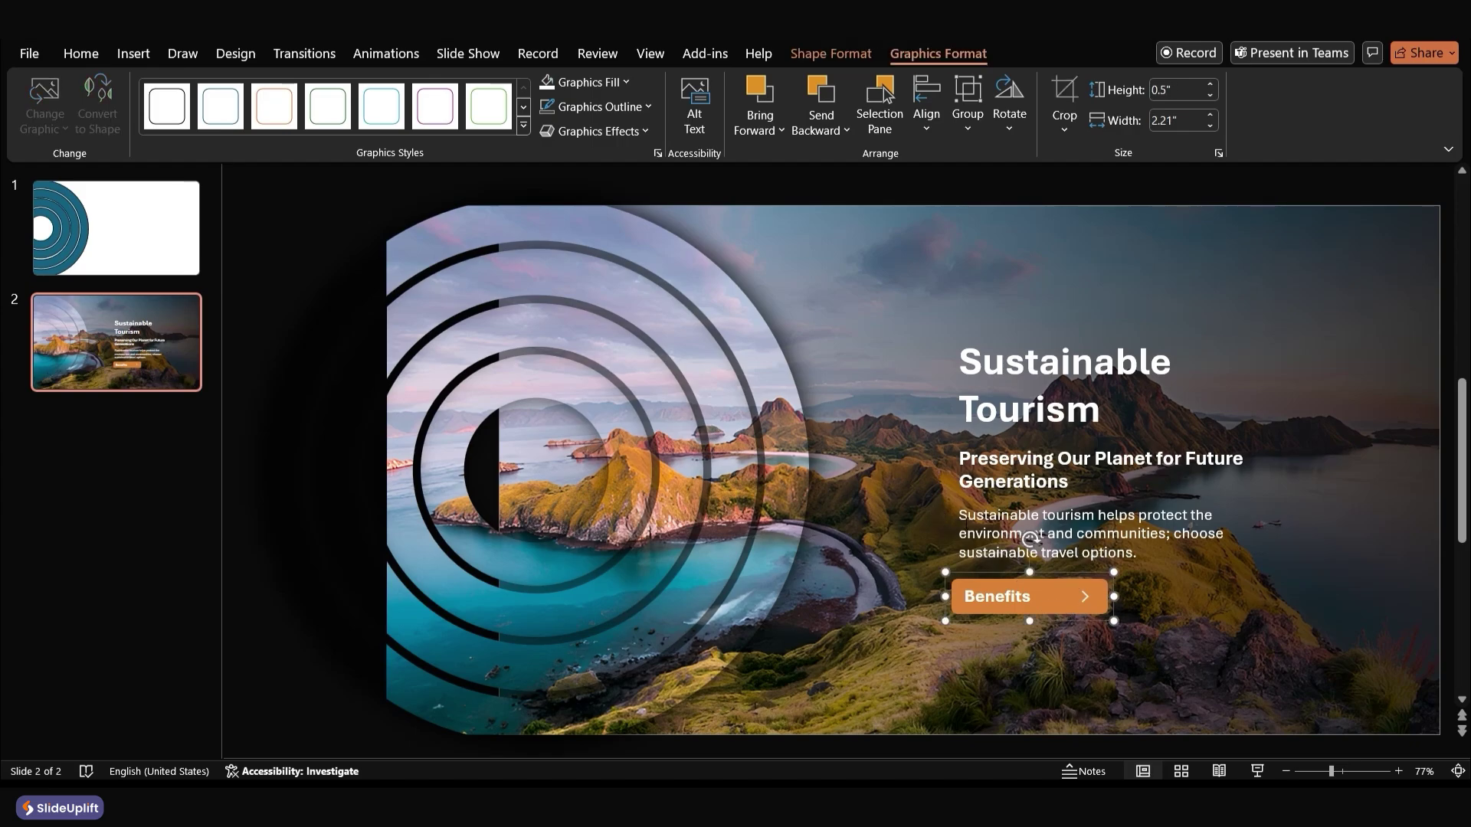
{"action": "left_click", "coordinate": [1030, 538], "text": "shift"}
{"action": "left_click", "coordinate": [1068, 465], "text": "shift"}
{"action": "left_click", "coordinate": [1069, 391], "text": "shift"}
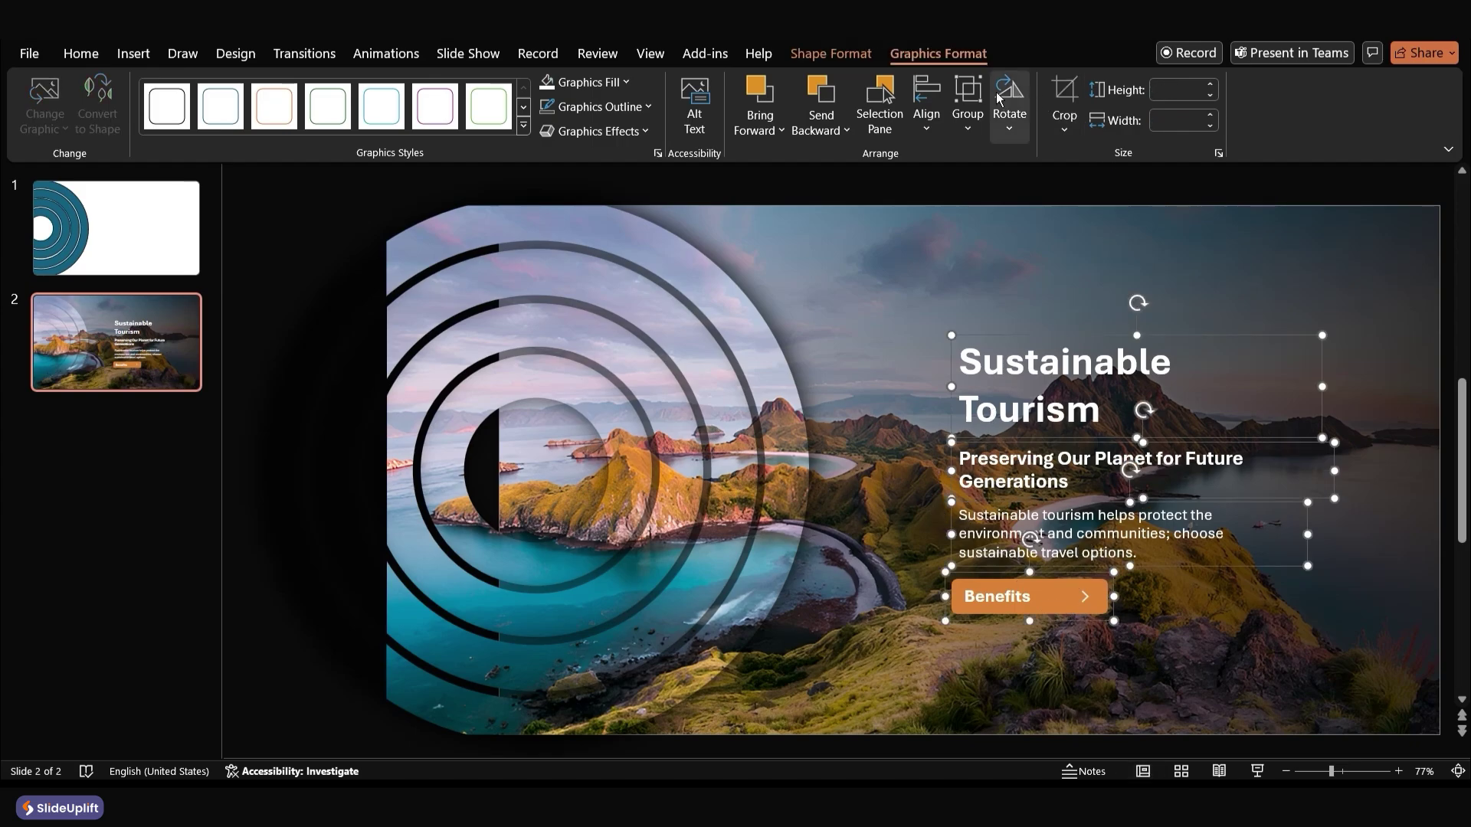
Left-align the selected objects and group them with Ctrl+G
{"action": "left_click", "coordinate": [927, 115]}
{"action": "left_click", "coordinate": [965, 161]}
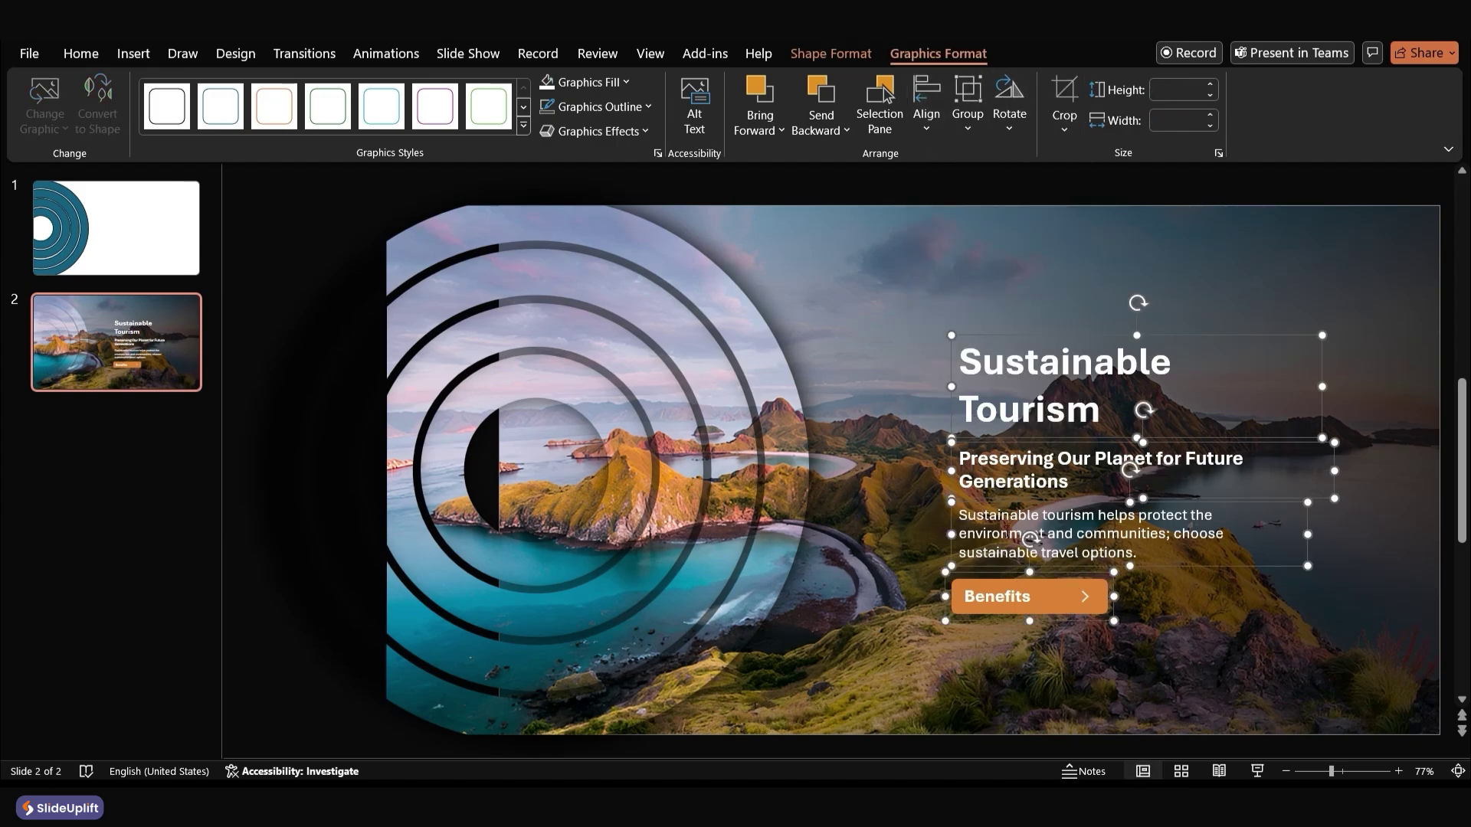
{"action": "key", "text": "ctrl+g"}
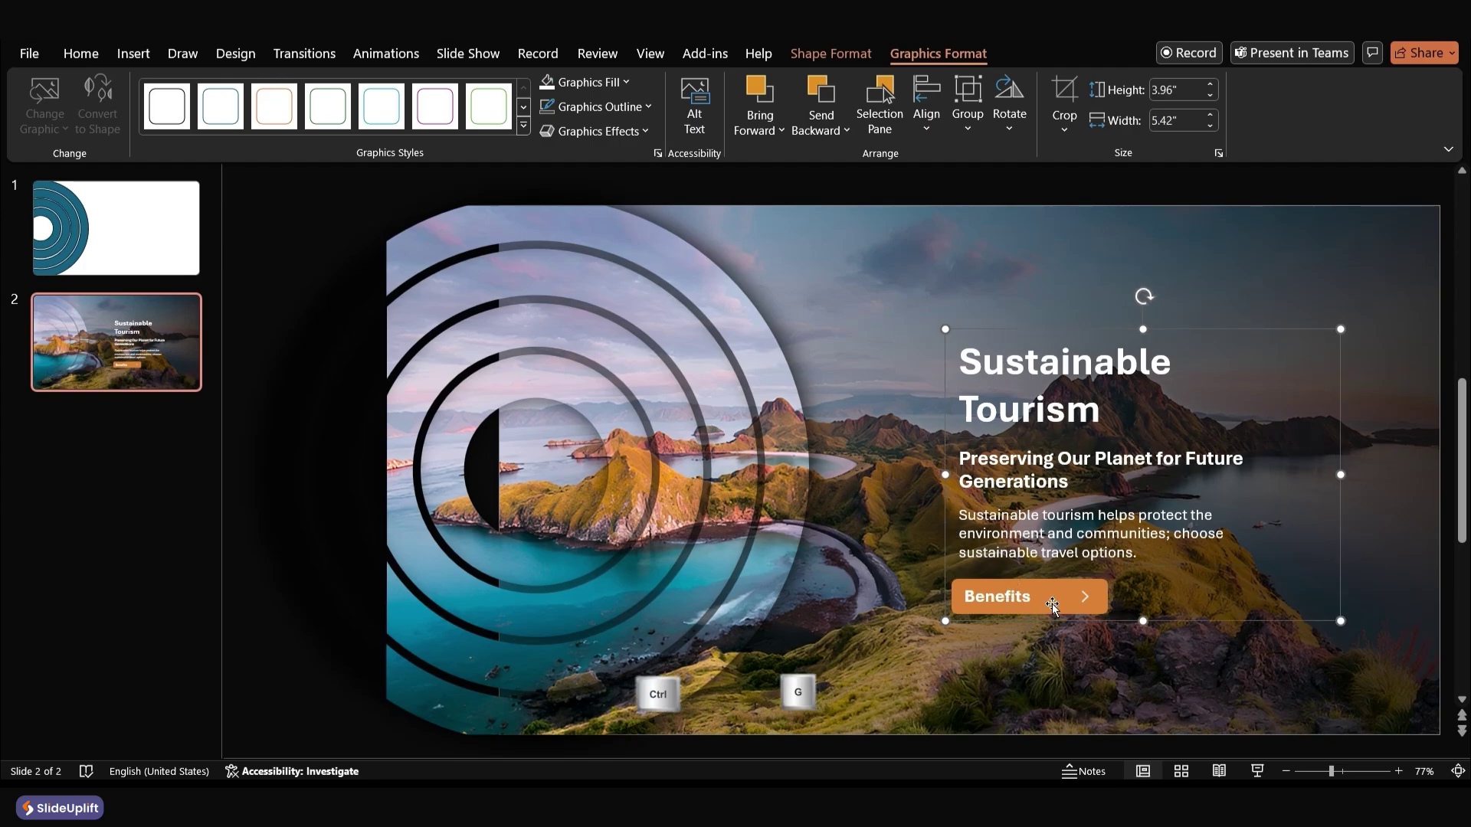
{"action": "left_click", "coordinate": [104, 362]}
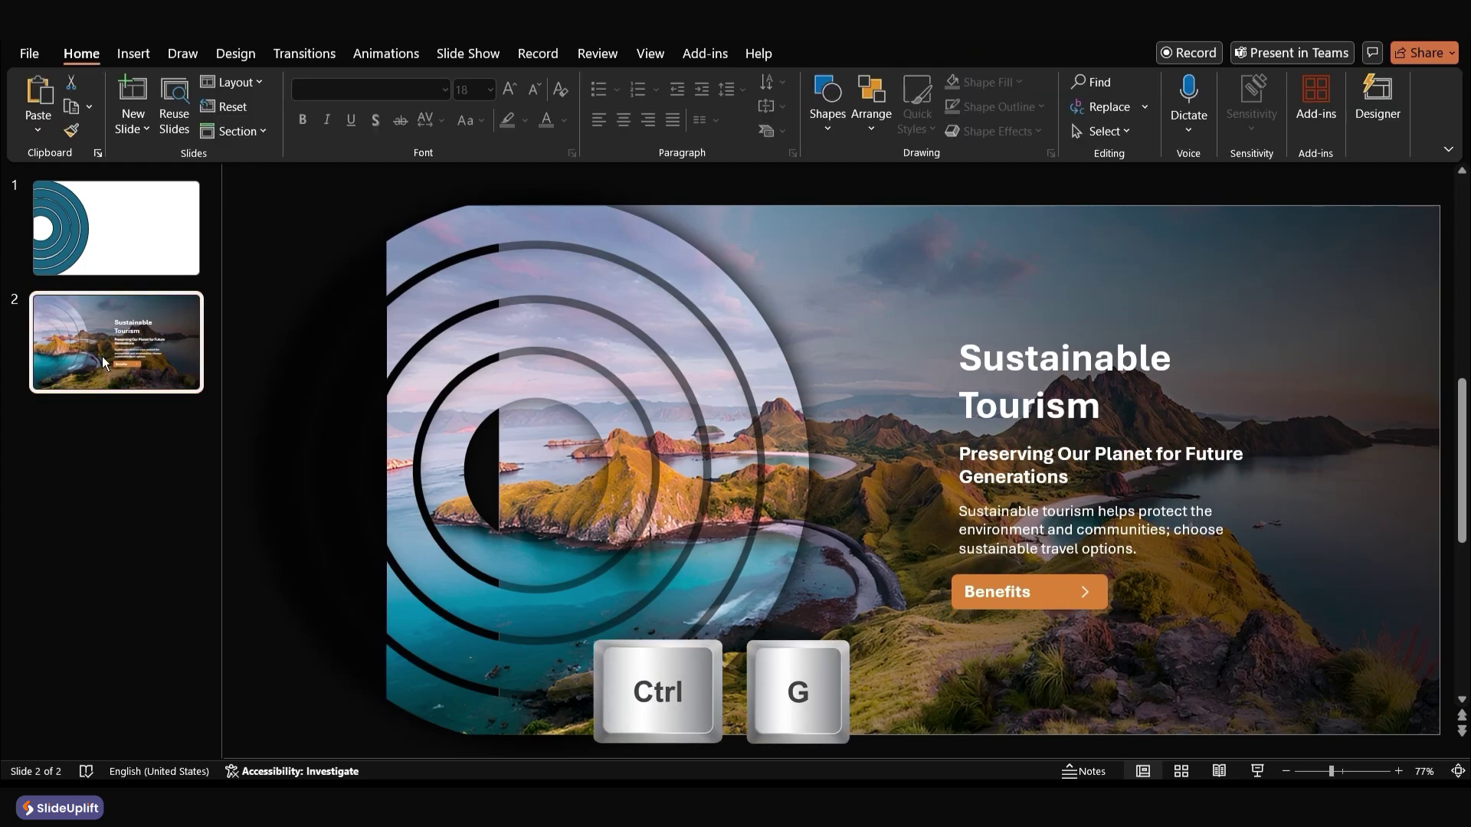
Duplicate slide 2, retitling it 'Benefits' with subtitle 'Positive Impacts on People and the Planet'
{"action": "key", "text": "ctrl+d"}
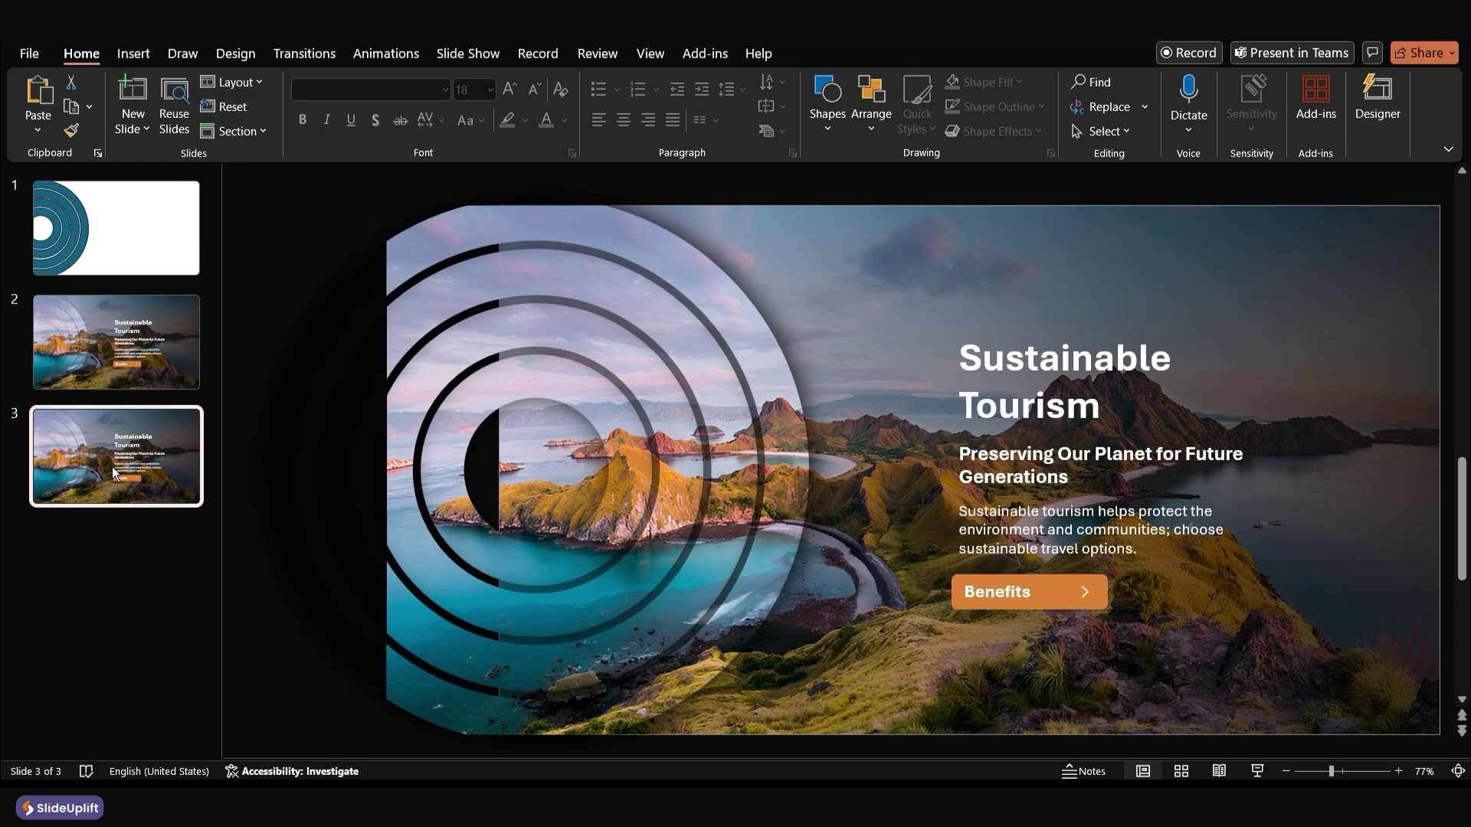
{"action": "left_click", "coordinate": [1006, 406]}
{"action": "right_click", "coordinate": [1008, 405]}
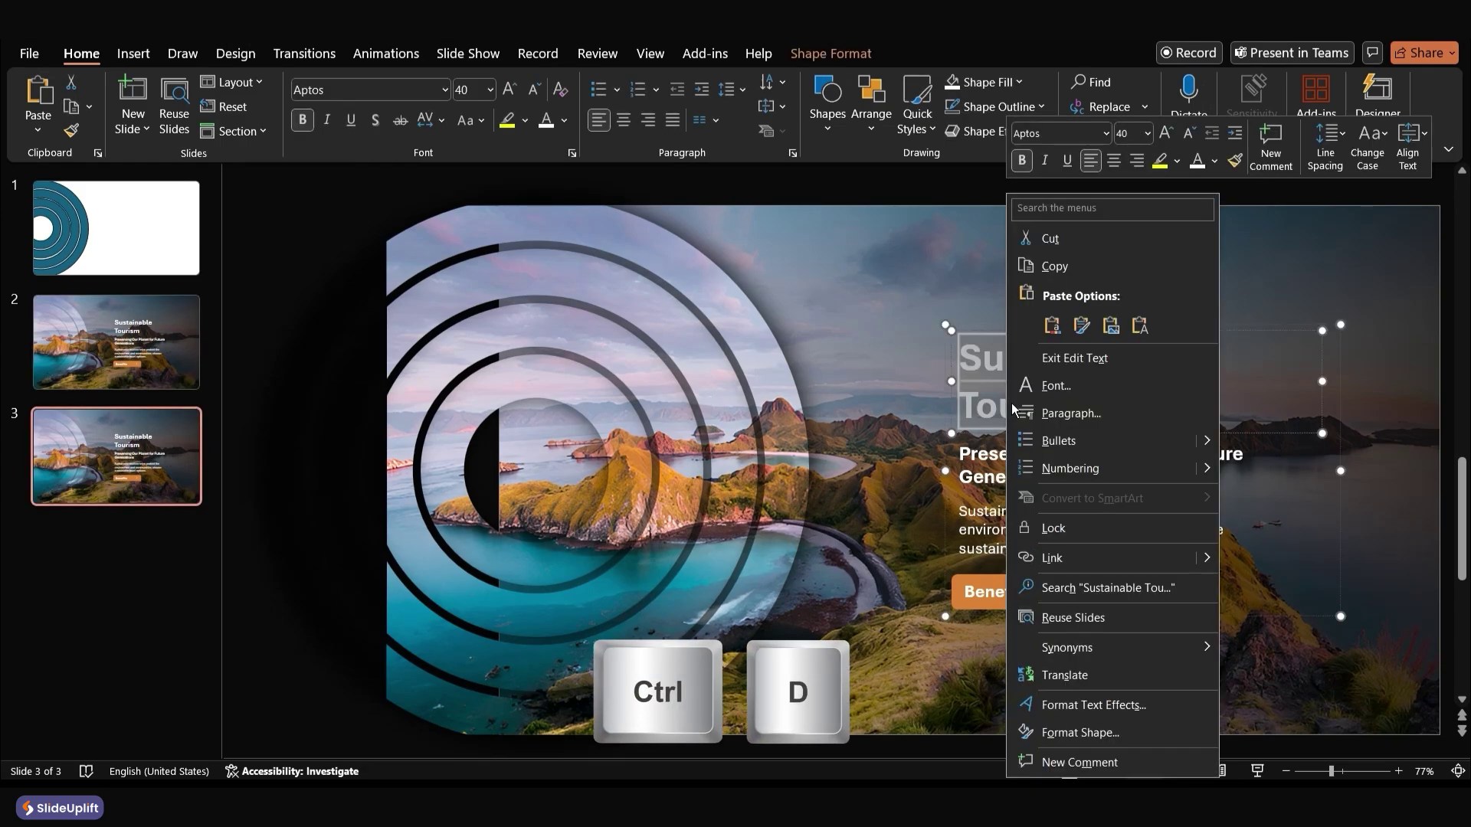
{"action": "left_click", "coordinate": [1149, 338]}
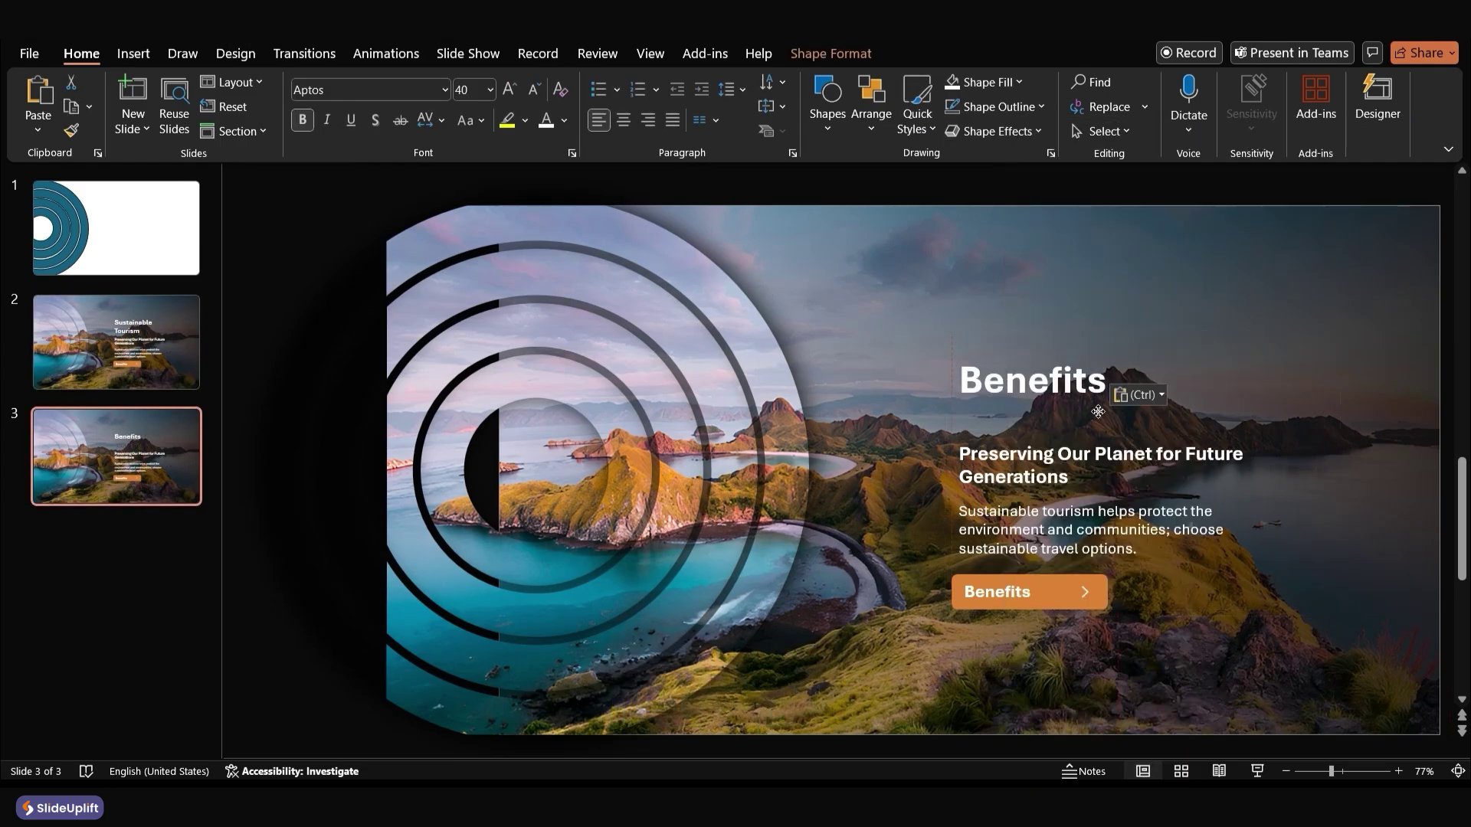
{"action": "left_click", "coordinate": [1144, 453]}
{"action": "key", "text": "ctrl+a"}
{"action": "right_click", "coordinate": [1057, 460]}
{"action": "left_click", "coordinate": [1169, 333]}
Replace the description with the benefits text and relabel the button 'Practices'
{"action": "key", "text": "ctrl+a"}
{"action": "right_click", "coordinate": [1057, 526]}
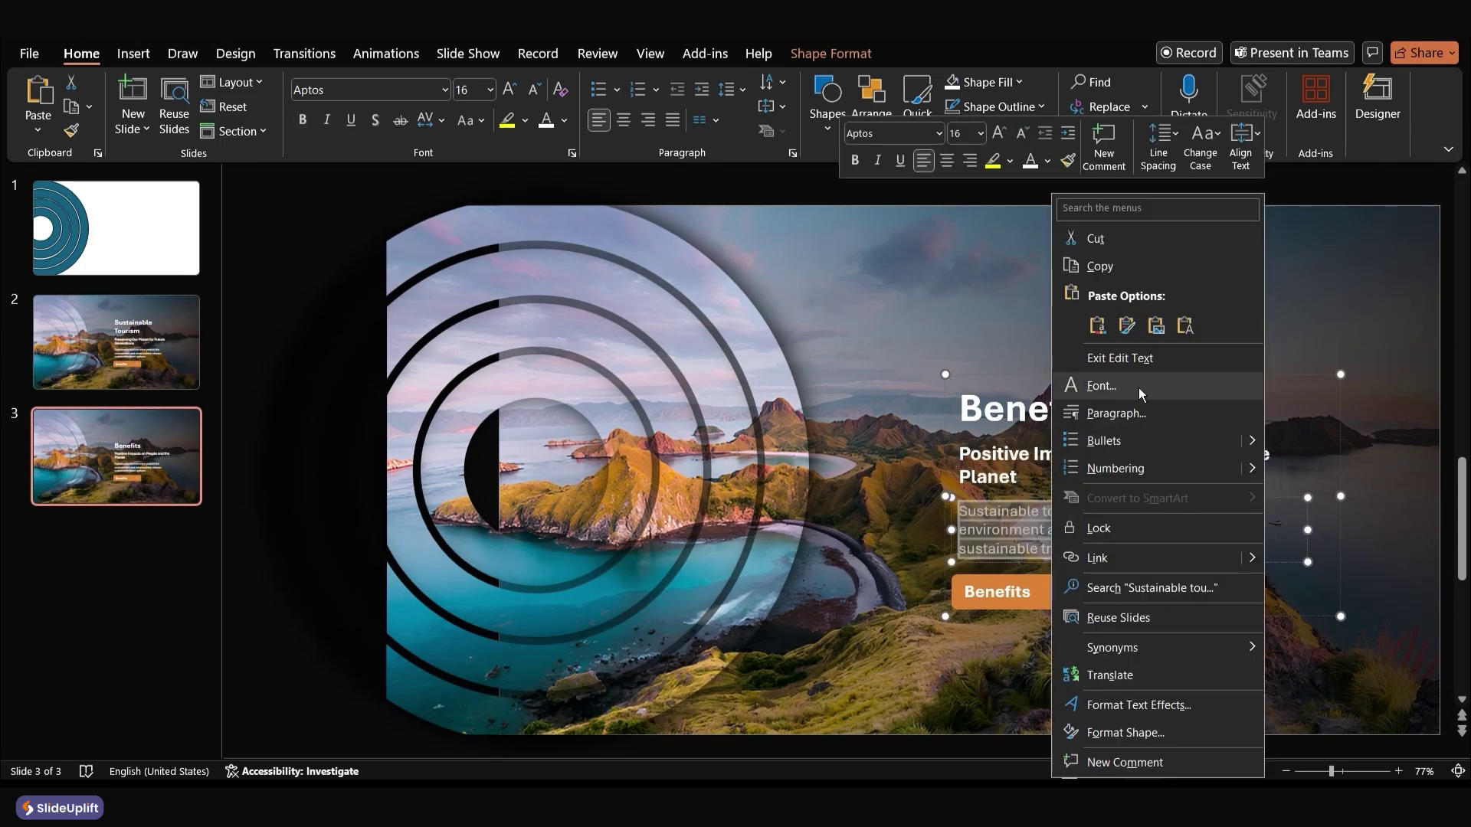
{"action": "left_click", "coordinate": [1161, 344]}
{"action": "double_click", "coordinate": [999, 592]}
{"action": "right_click", "coordinate": [1012, 591]}
{"action": "left_click", "coordinate": [1056, 136]}
{"action": "left_click", "coordinate": [1065, 260]}
Set the hiker photo file as slide 3's background
{"action": "right_click", "coordinate": [1065, 261]}
{"action": "left_click", "coordinate": [1120, 514]}
{"action": "left_click", "coordinate": [1263, 438]}
{"action": "left_click", "coordinate": [700, 322]}
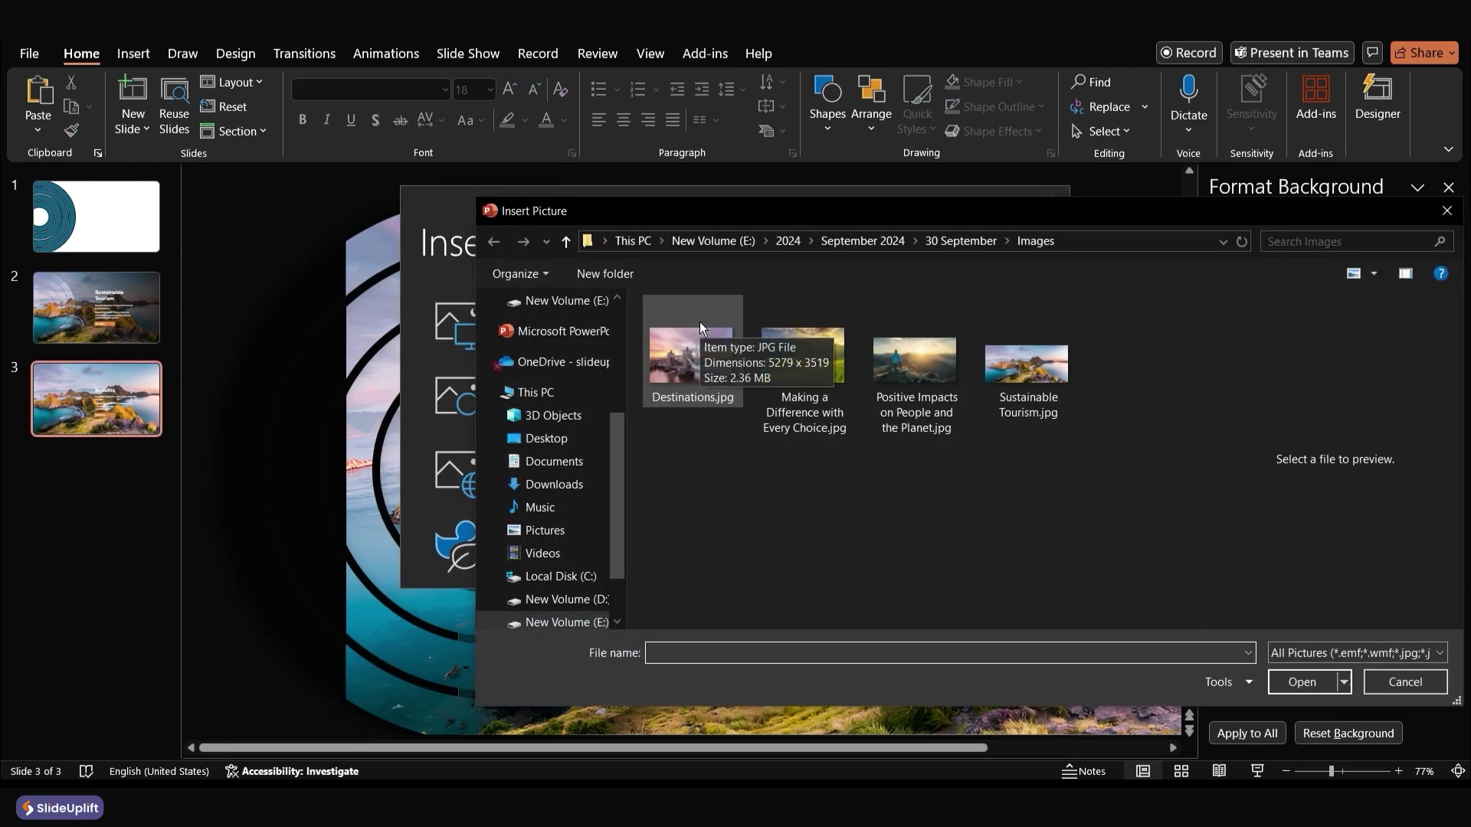
{"action": "left_click", "coordinate": [916, 362]}
{"action": "left_click", "coordinate": [1295, 686]}
{"action": "left_click", "coordinate": [1449, 187]}
Send the dark overlay behind the text and colour the Practices button teal from the photo
{"action": "left_click", "coordinate": [1362, 422]}
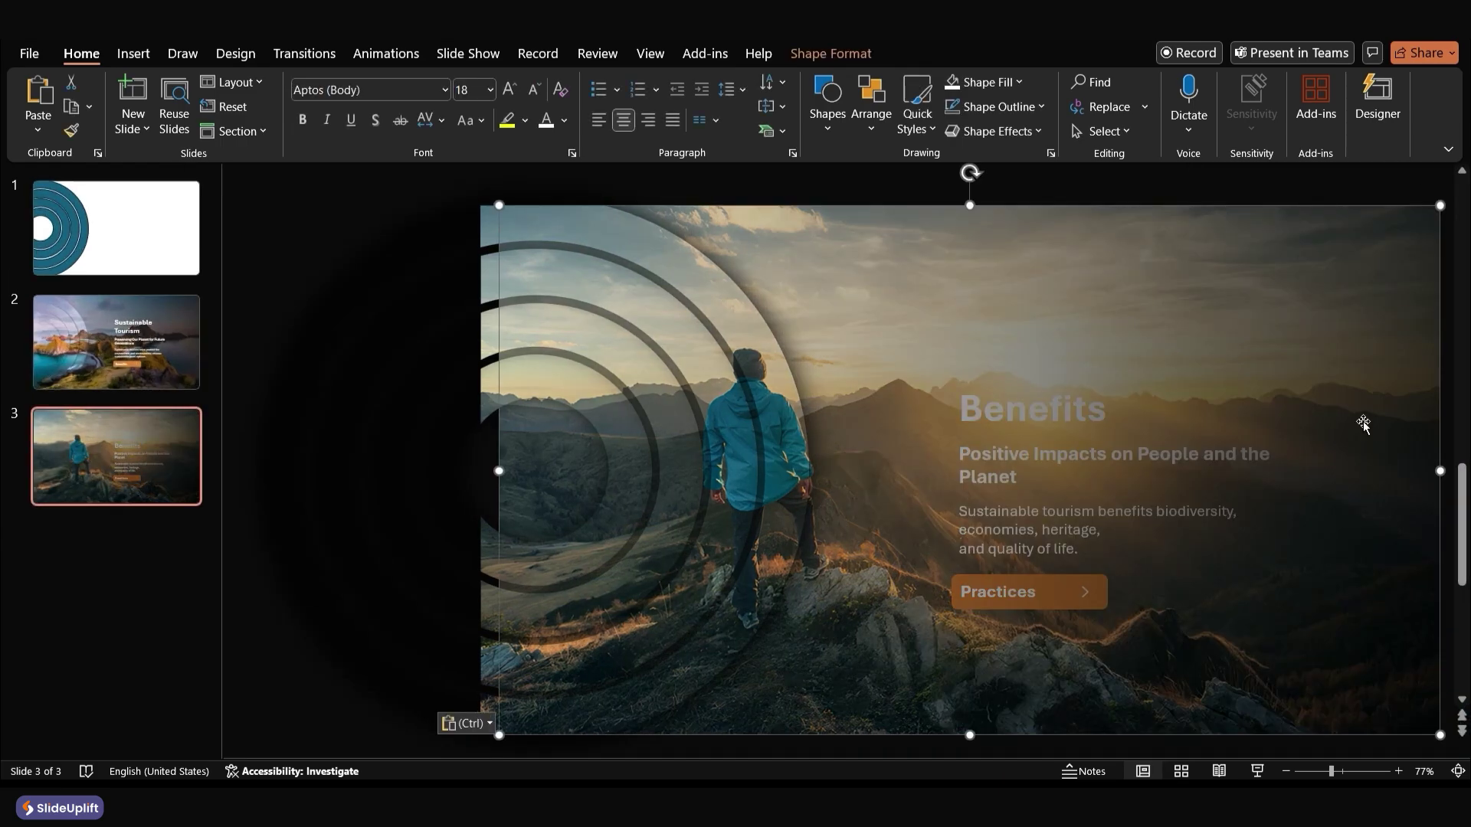
{"action": "right_click", "coordinate": [1363, 422]}
{"action": "left_click", "coordinate": [1274, 448]}
{"action": "left_click", "coordinate": [1068, 588]}
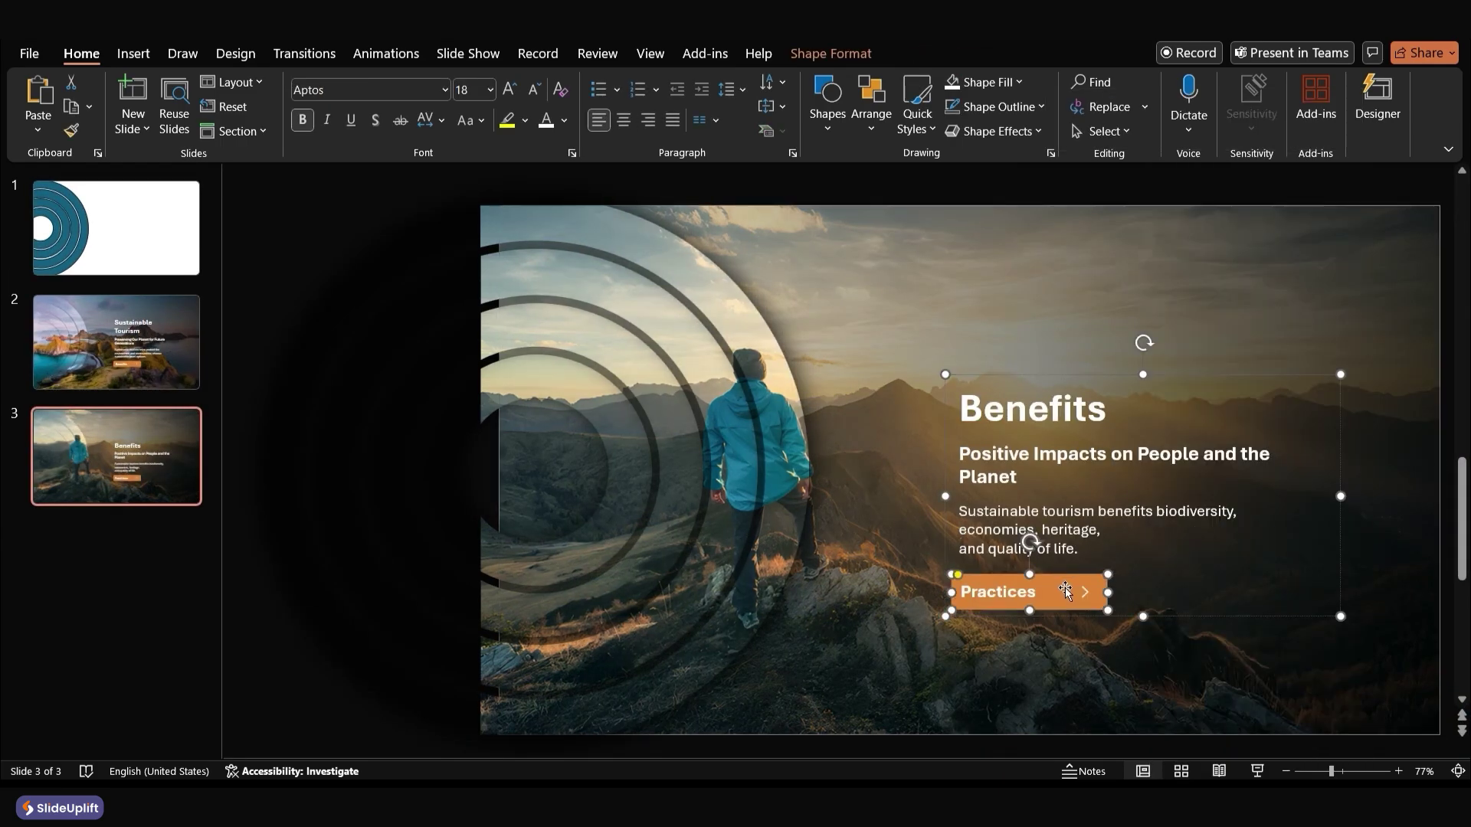
{"action": "left_click", "coordinate": [1039, 106]}
{"action": "left_click", "coordinate": [988, 429]}
{"action": "left_click", "coordinate": [776, 387]}
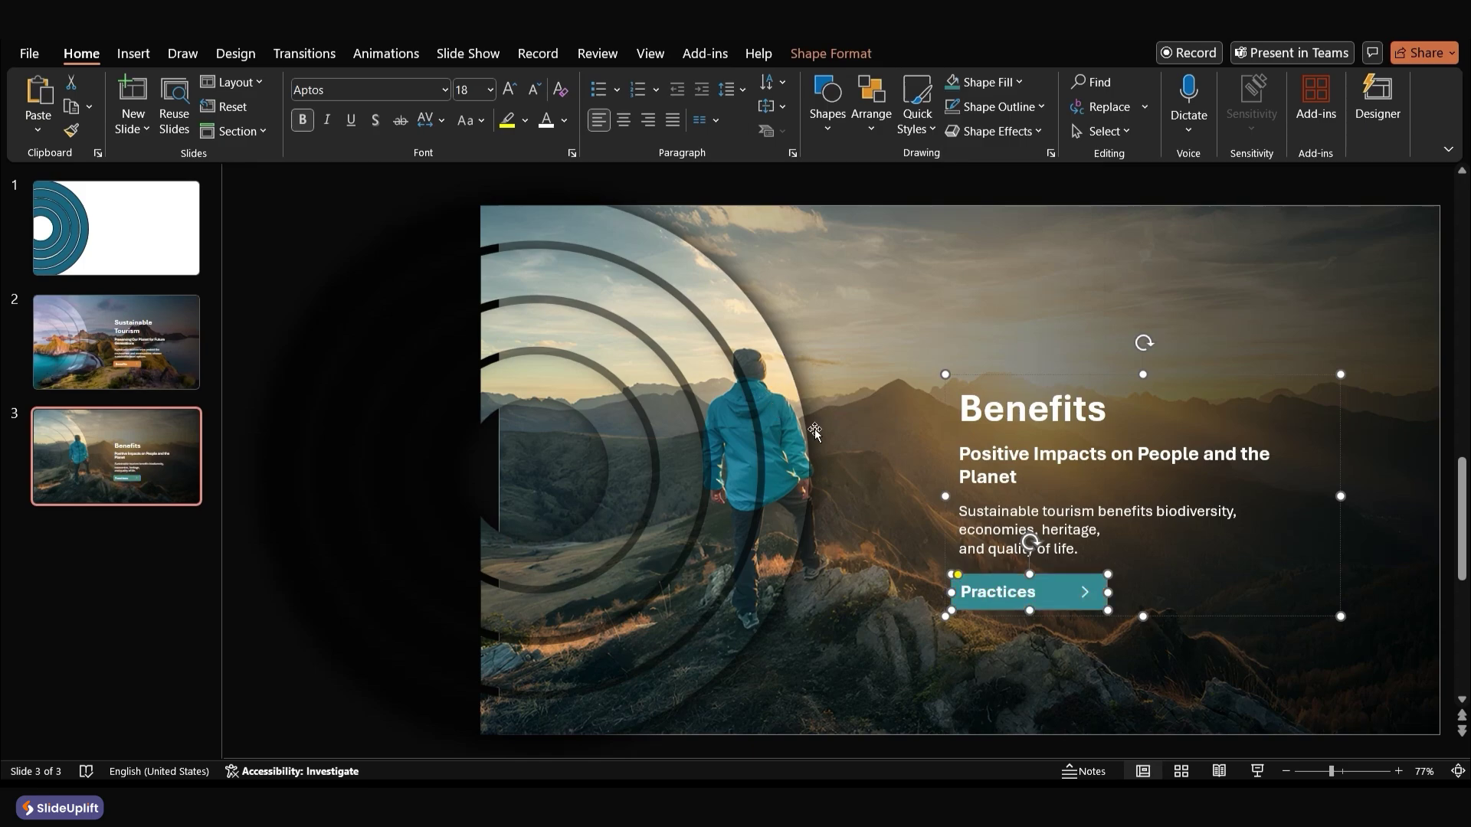
{"action": "left_click", "coordinate": [184, 460]}
Duplicate slide 3 as slide 4 with title 'Practices' and subtitle 'Making a Difference with Every Choice'
{"action": "key", "text": "ctrl+d"}
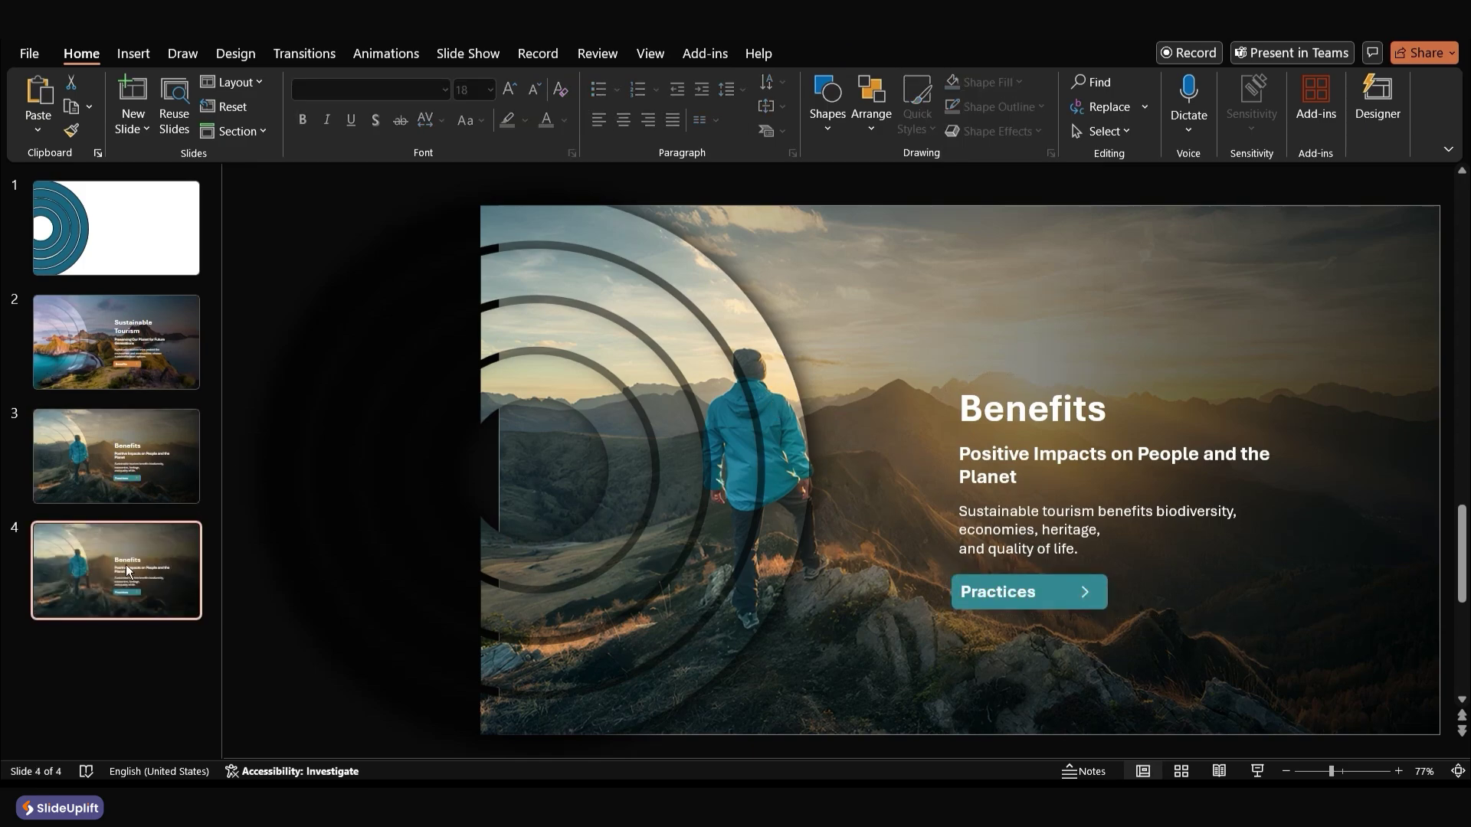
{"action": "left_click", "coordinate": [1035, 409]}
{"action": "right_click", "coordinate": [1035, 407]}
{"action": "left_click", "coordinate": [1161, 325]}
{"action": "triple_click", "coordinate": [1034, 455]}
{"action": "right_click", "coordinate": [1022, 451]}
{"action": "left_click", "coordinate": [1147, 324]}
Replace slide 4's description with the practices text and relabel its button 'Destinations'
{"action": "triple_click", "coordinate": [1149, 528]}
{"action": "right_click", "coordinate": [1029, 532]}
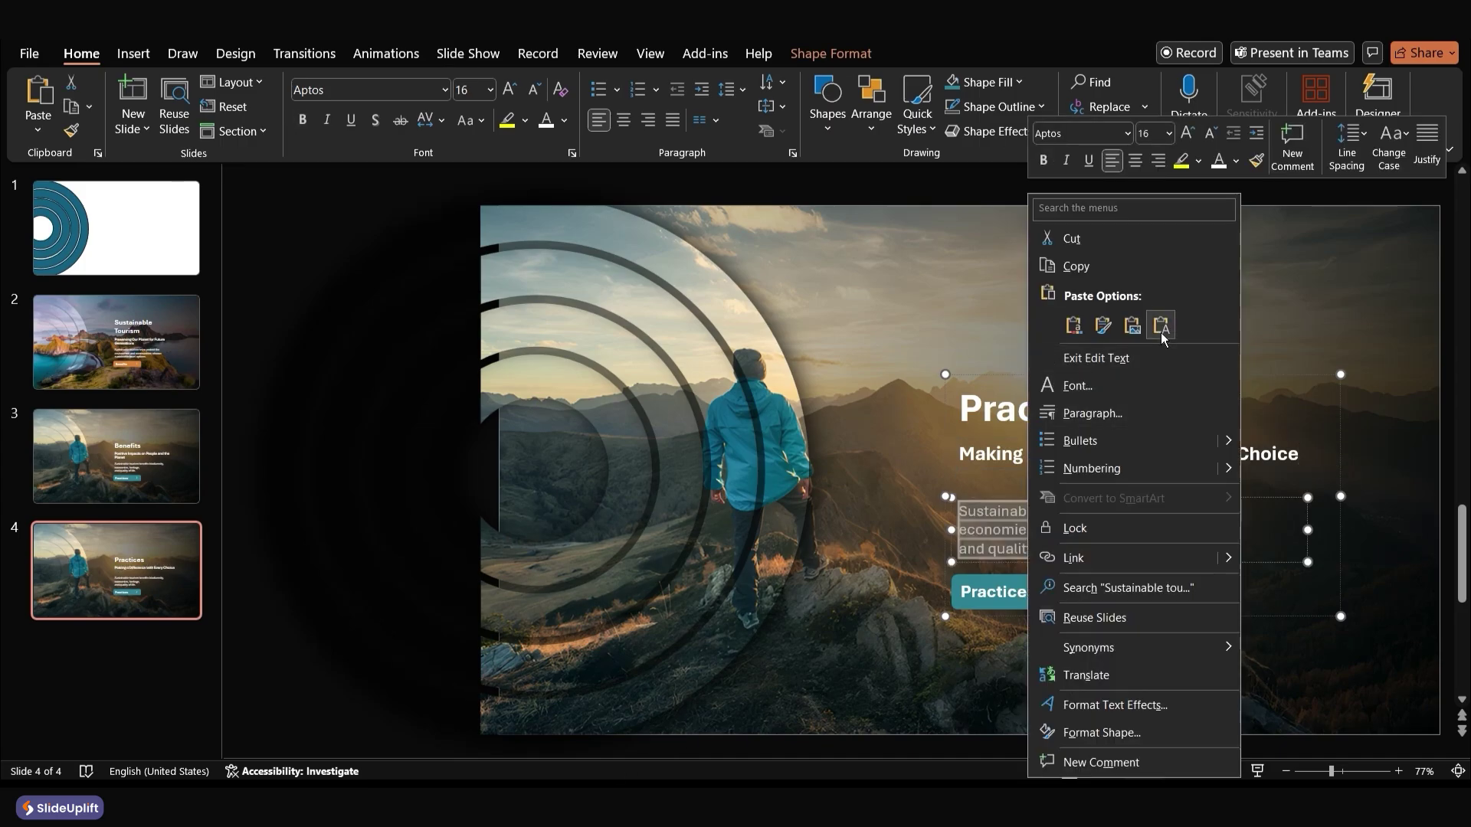
{"action": "left_click", "coordinate": [1158, 328]}
{"action": "left_click", "coordinate": [1206, 323]}
{"action": "left_click", "coordinate": [1138, 454]}
{"action": "double_click", "coordinate": [999, 592]}
{"action": "right_click", "coordinate": [1006, 598]}
{"action": "left_click", "coordinate": [1080, 139]}
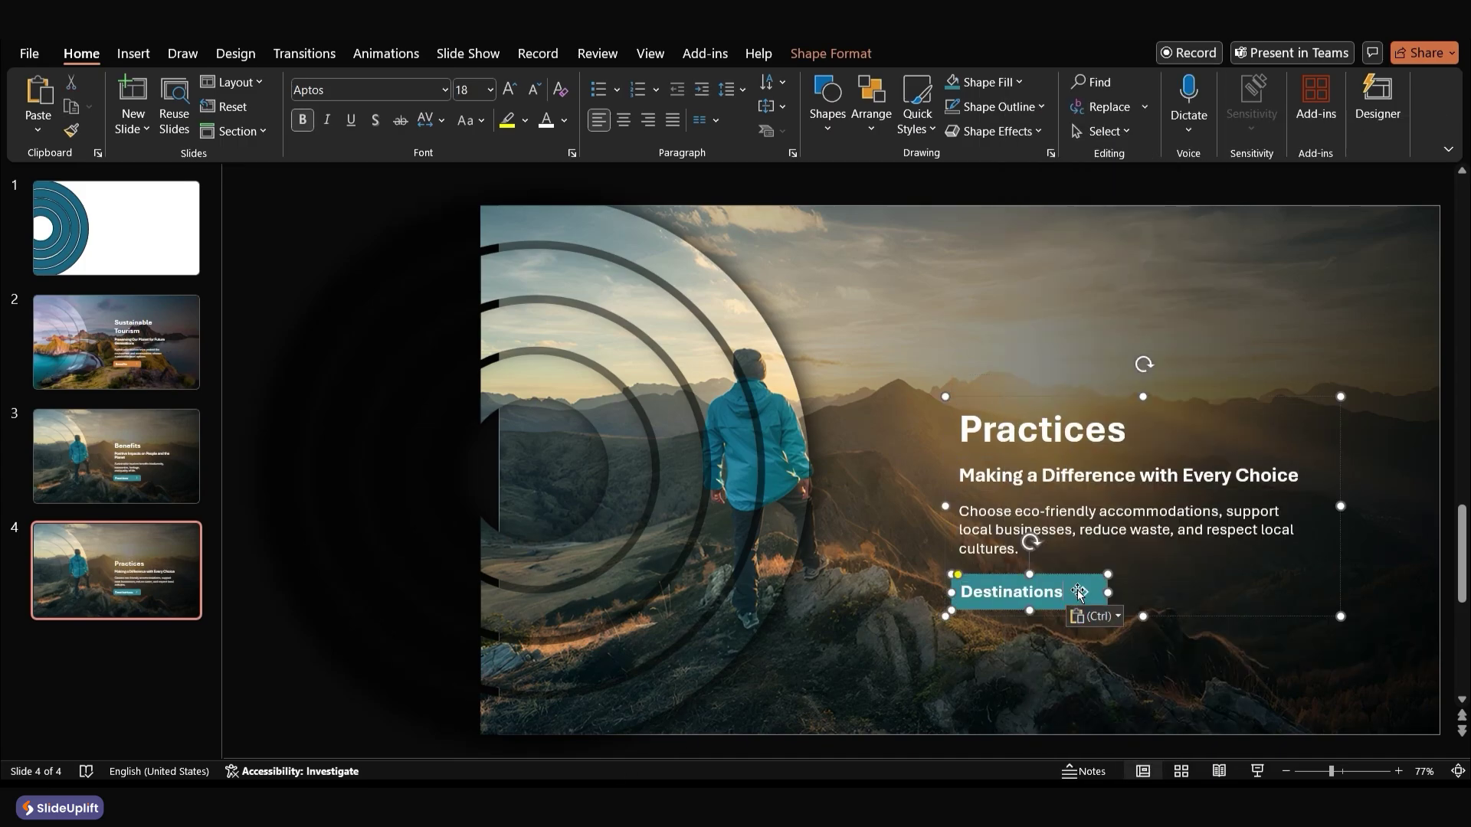
Set slide 4's background to the rice terraces photo
{"action": "left_click", "coordinate": [1058, 266]}
{"action": "right_click", "coordinate": [1058, 267]}
{"action": "left_click", "coordinate": [1103, 521]}
{"action": "left_click", "coordinate": [1264, 437]}
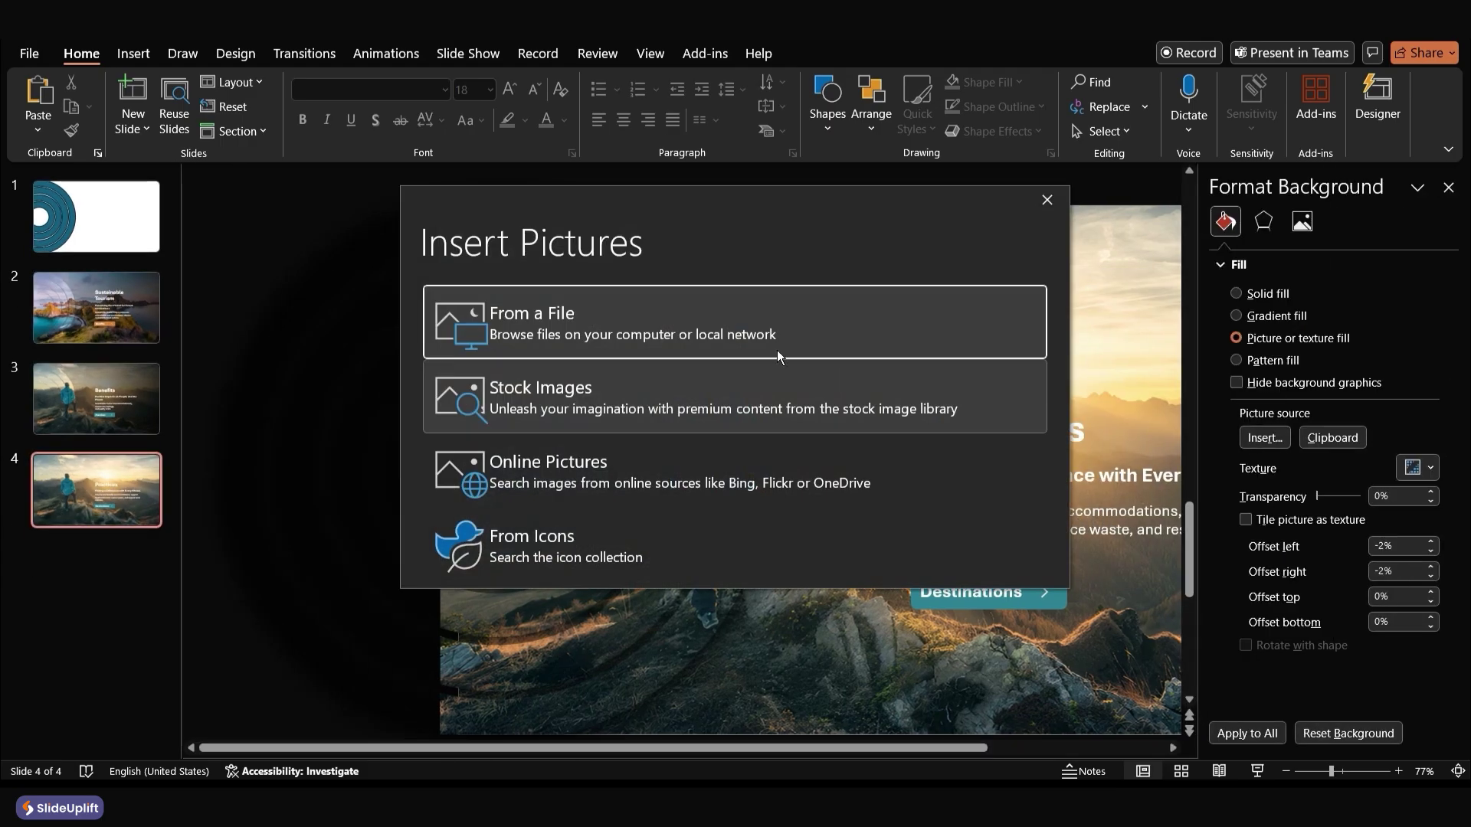
{"action": "left_click", "coordinate": [736, 321]}
{"action": "left_click", "coordinate": [805, 356]}
{"action": "left_click", "coordinate": [1281, 686]}
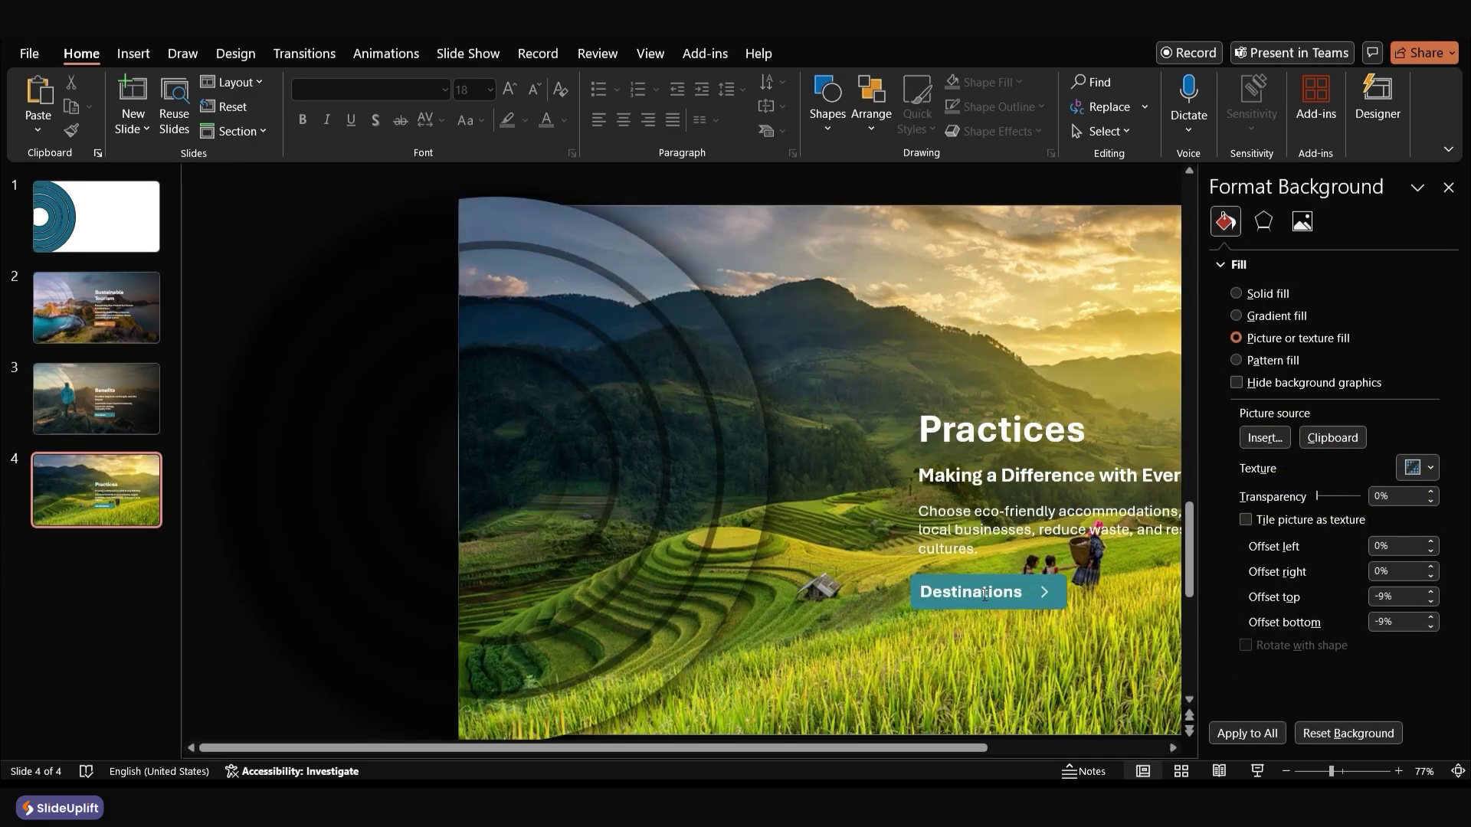
{"action": "left_click", "coordinate": [1447, 187]}
Paste the dark overlay behind the text and eyedrop green from the photo onto the Destinations button
{"action": "key", "text": "ctrl+v"}
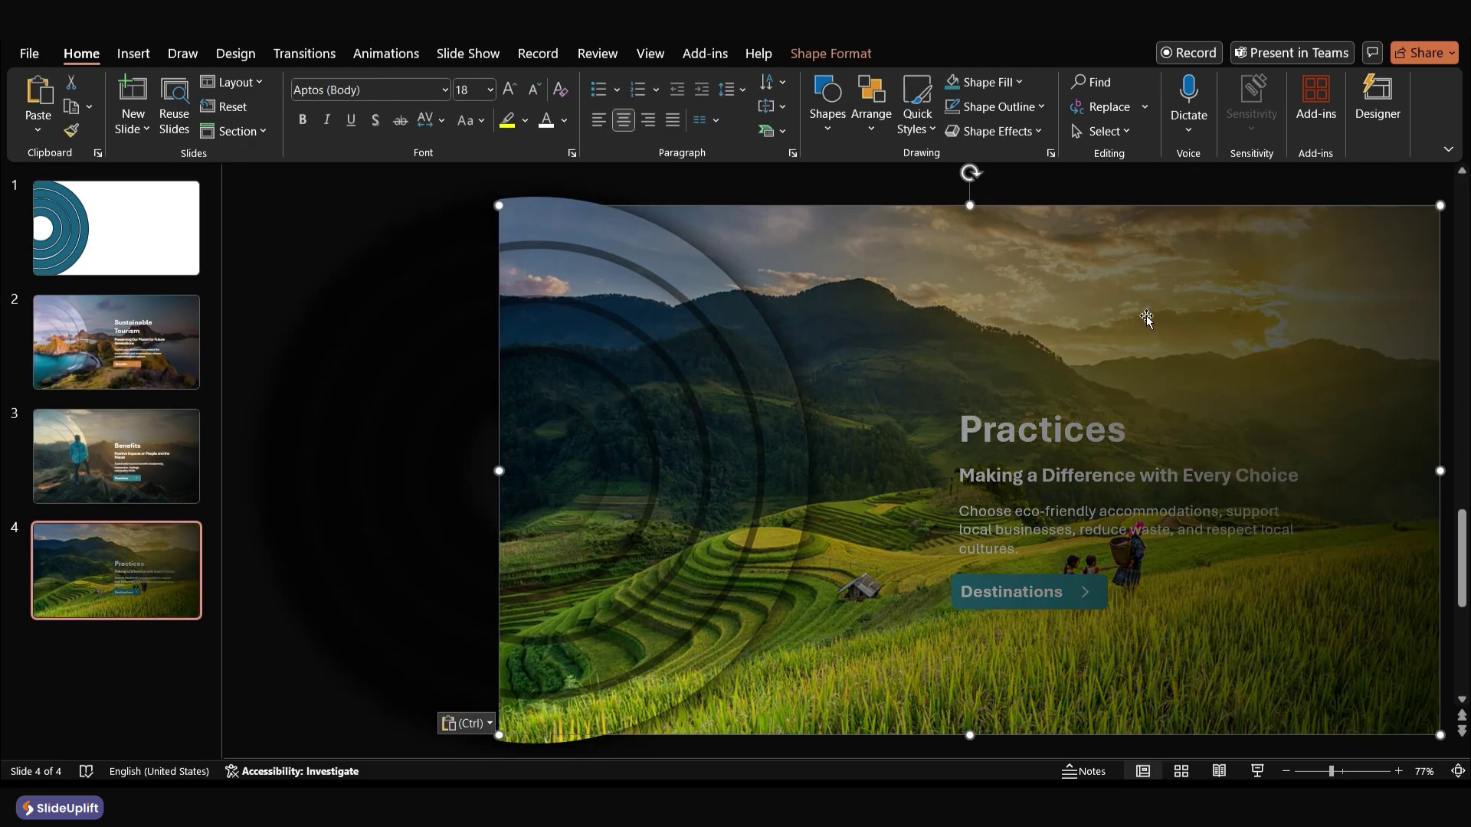
{"action": "right_click", "coordinate": [1146, 317]}
{"action": "left_click", "coordinate": [1218, 505]}
{"action": "left_click", "coordinate": [1011, 591]}
{"action": "left_click", "coordinate": [1017, 82]}
{"action": "left_click", "coordinate": [1004, 443]}
{"action": "left_click", "coordinate": [748, 519]}
Duplicate slide 4 as slide 5 with title 'Destinations' and subtitle 'Explore the World Responsibly'
{"action": "left_click", "coordinate": [94, 579]}
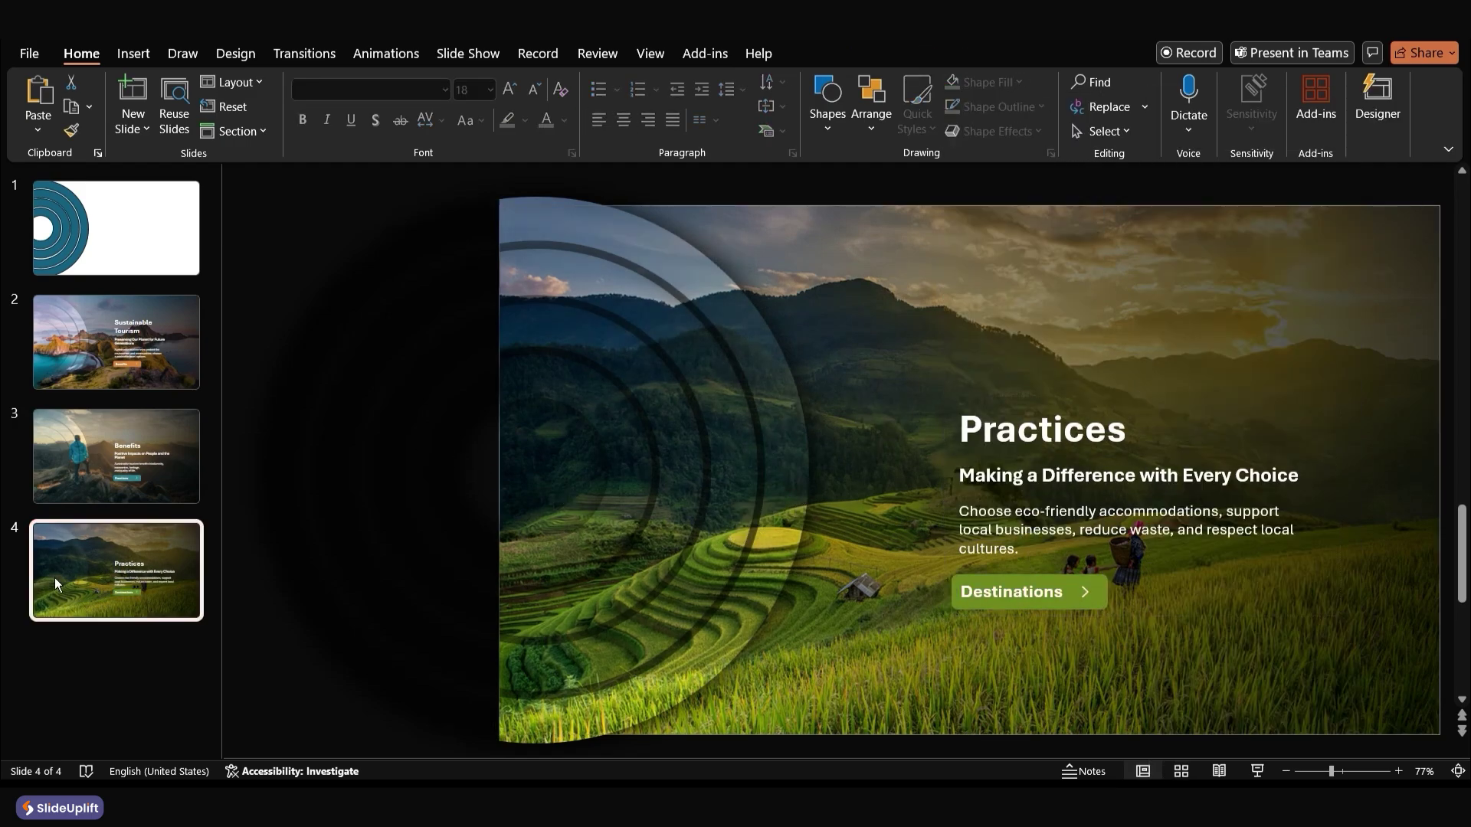
{"action": "key", "text": "ctrl+d"}
{"action": "left_click", "coordinate": [1046, 428]}
{"action": "triple_click", "coordinate": [1046, 429]}
{"action": "right_click", "coordinate": [1046, 429]}
{"action": "left_click", "coordinate": [1092, 327]}
{"action": "triple_click", "coordinate": [1015, 474]}
{"action": "right_click", "coordinate": [1015, 475]}
{"action": "left_click", "coordinate": [1062, 327]}
Replace slide 5's description with the destinations text and relabel its button 'Plan your trip!'
{"action": "triple_click", "coordinate": [1034, 528]}
{"action": "right_click", "coordinate": [1033, 528]}
{"action": "left_click", "coordinate": [1081, 328]}
{"action": "triple_click", "coordinate": [1011, 592]}
{"action": "right_click", "coordinate": [1011, 592]}
{"action": "left_click", "coordinate": [1104, 120]}
Set slide 5's background to the Tower Bridge photo
{"action": "left_click", "coordinate": [990, 309]}
{"action": "right_click", "coordinate": [989, 308]}
{"action": "left_click", "coordinate": [1048, 550]}
{"action": "left_click", "coordinate": [1272, 438]}
{"action": "left_click", "coordinate": [731, 334]}
{"action": "left_click", "coordinate": [706, 367]}
{"action": "left_click", "coordinate": [1275, 672]}
{"action": "left_click", "coordinate": [1448, 187]}
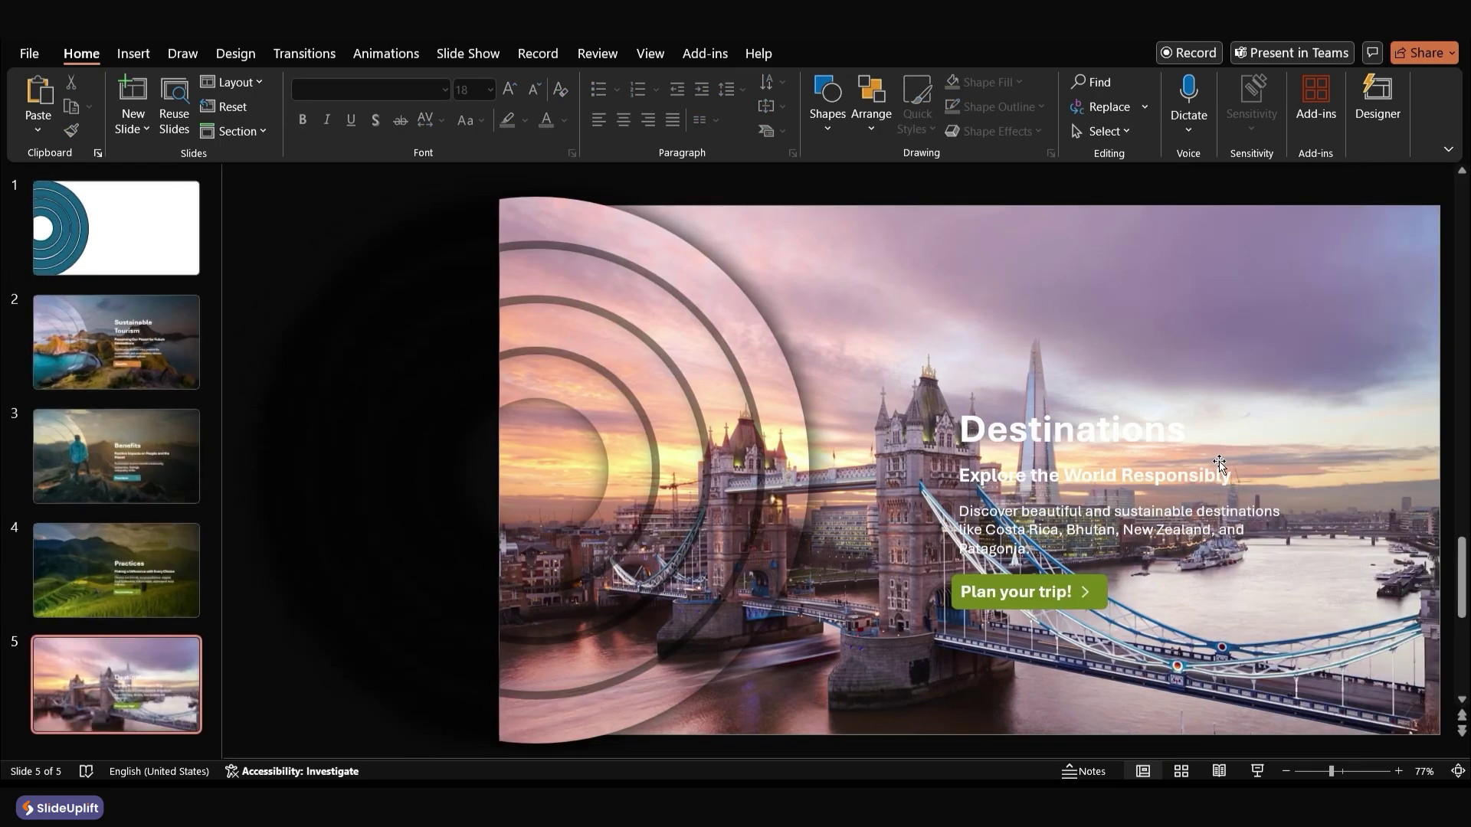
Send the overlay behind the text and eyedrop pink from the sky onto the 'Plan your trip!' button
{"action": "left_click", "coordinate": [1182, 353]}
{"action": "right_click", "coordinate": [1182, 352]}
{"action": "left_click", "coordinate": [1034, 528]}
{"action": "left_click", "coordinate": [1102, 587]}
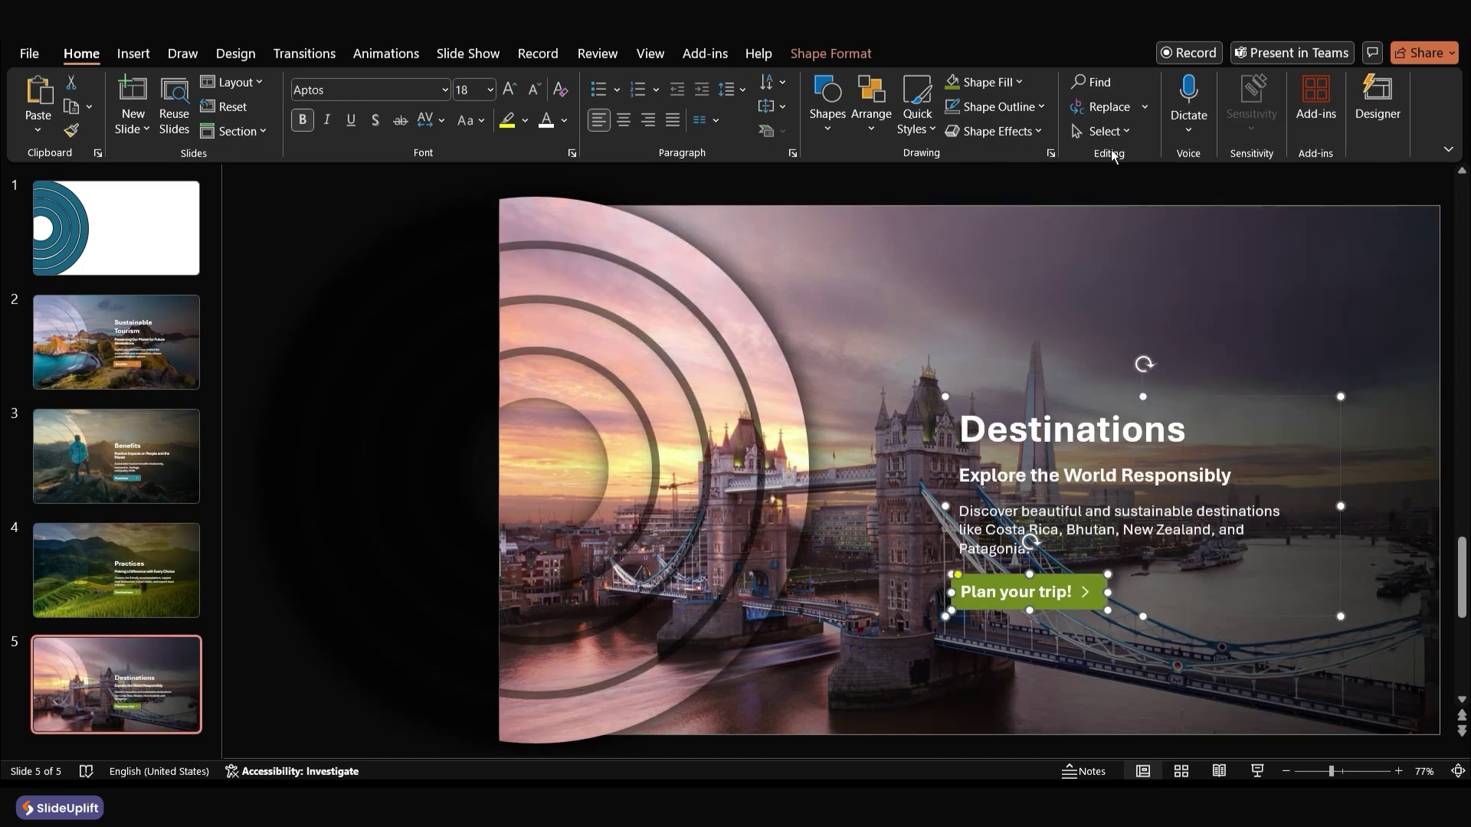
{"action": "left_click", "coordinate": [1018, 81]}
{"action": "left_click", "coordinate": [1000, 431]}
{"action": "left_click", "coordinate": [665, 392]}
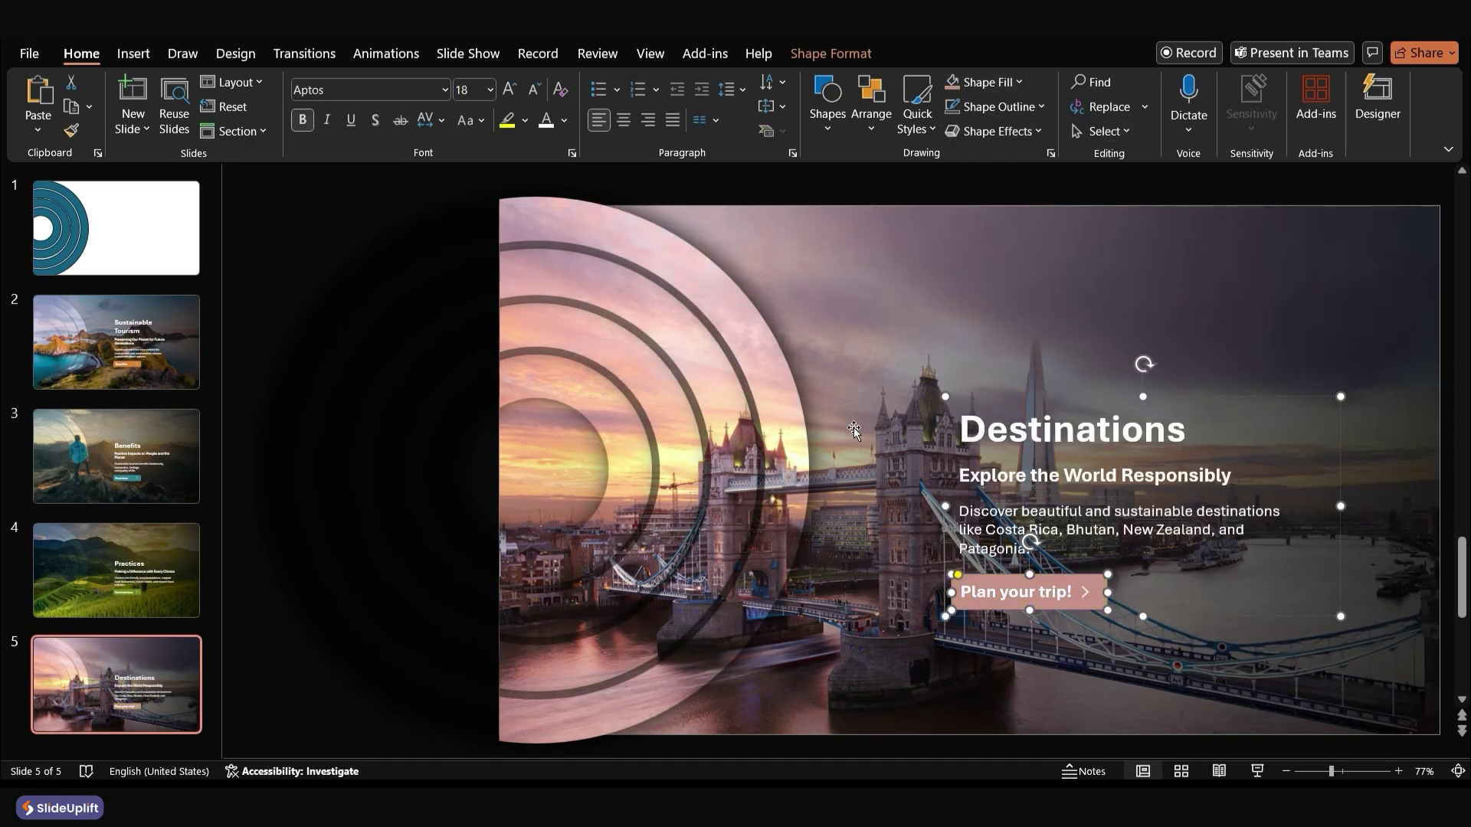
{"action": "scroll", "coordinate": [853, 428], "scroll_direction": "up", "scroll_amount": 1}
Delete the white first slide
{"action": "left_click", "coordinate": [166, 361]}
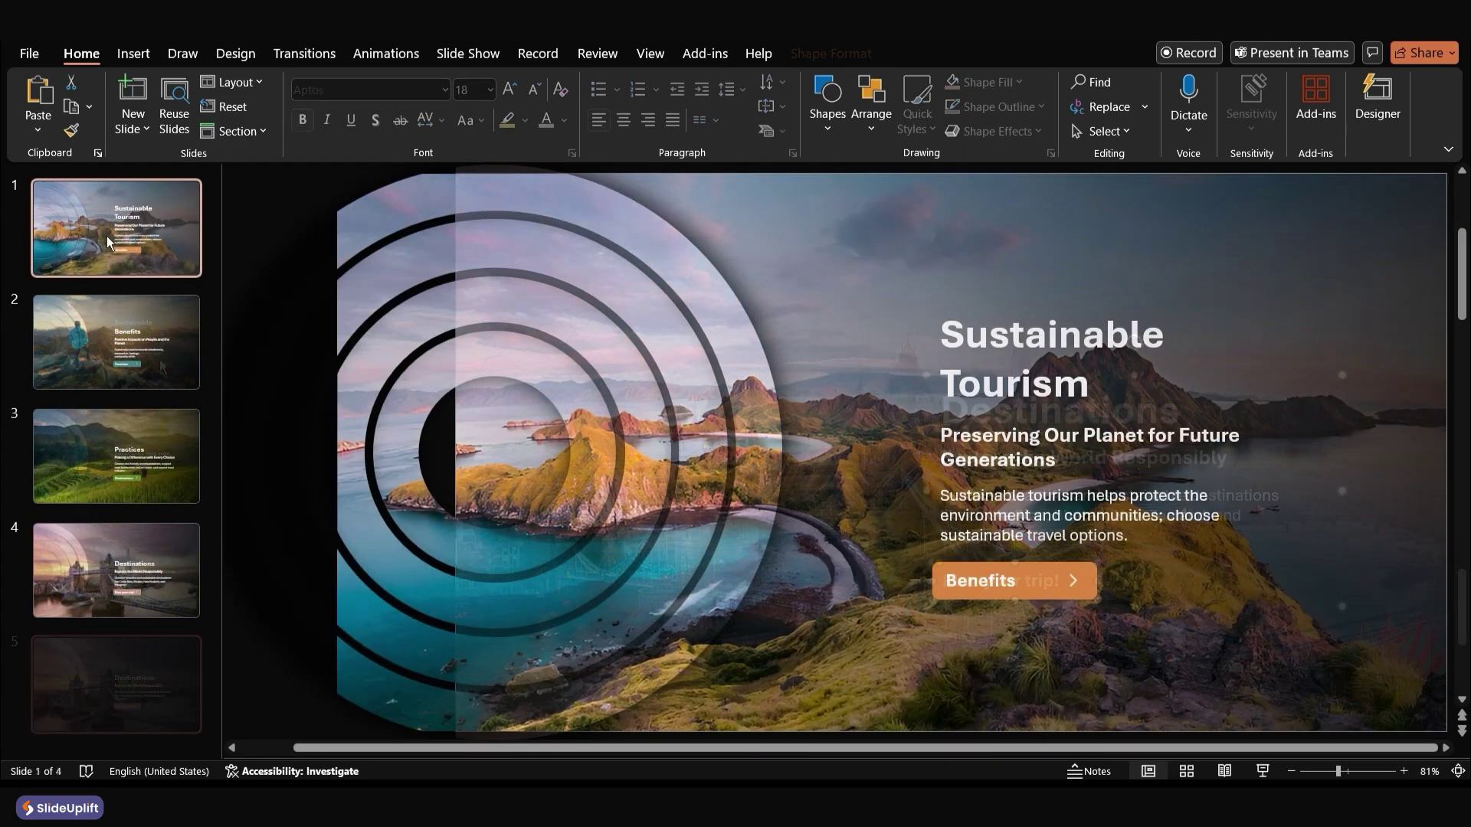
{"action": "left_click", "coordinate": [107, 236]}
{"action": "key", "text": "Delete"}
Add a text box above the title with 'Benefits', centred at size 20
{"action": "left_click", "coordinate": [828, 128]}
{"action": "left_click", "coordinate": [847, 188]}
{"action": "left_click_drag", "start_coordinate": [788, 238], "coordinate": [997, 263]}
{"action": "type", "text": "Benefits"}
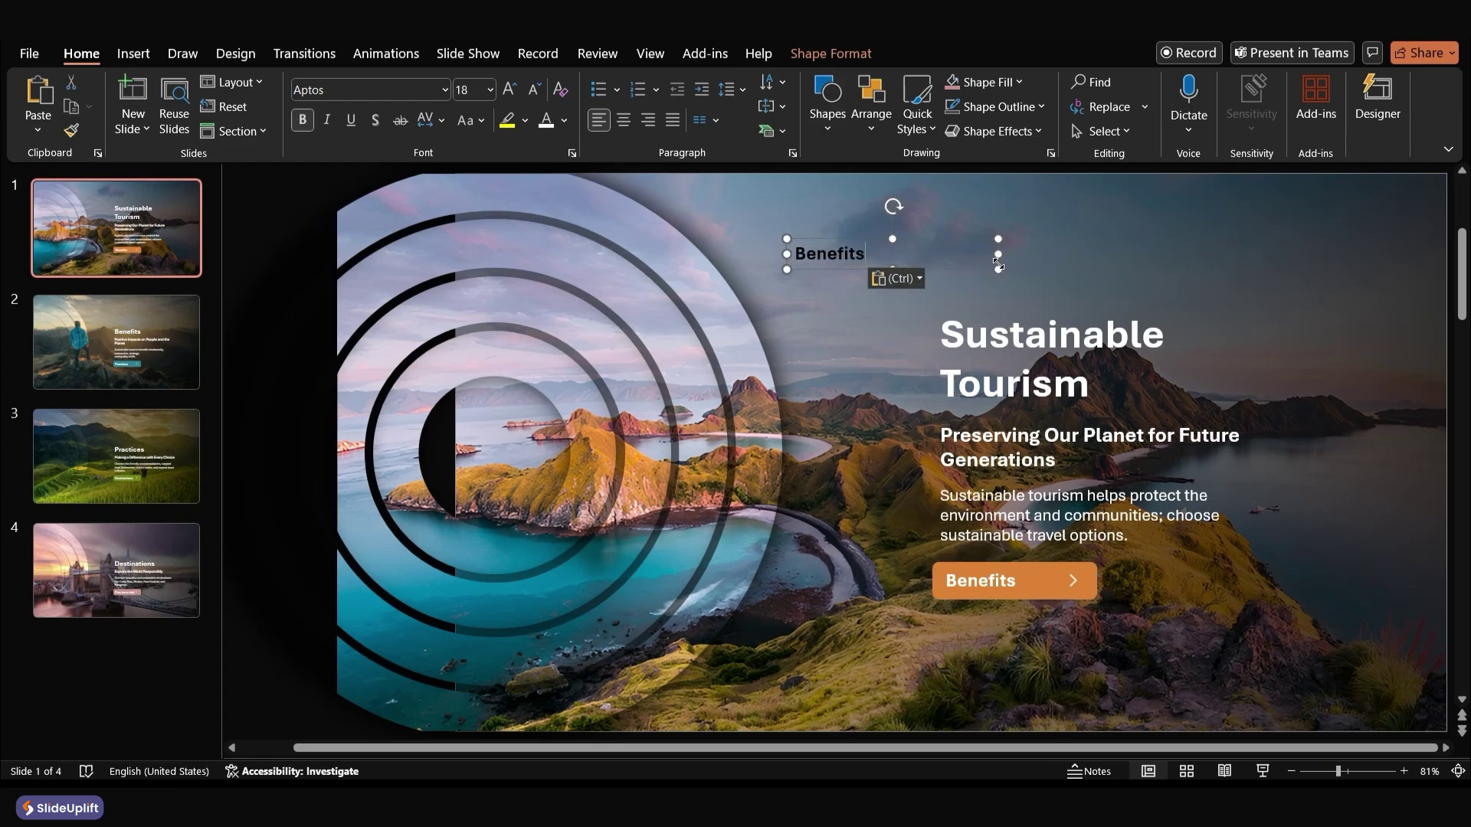
{"action": "key", "text": "ctrl+a"}
{"action": "key", "text": "ctrl+e"}
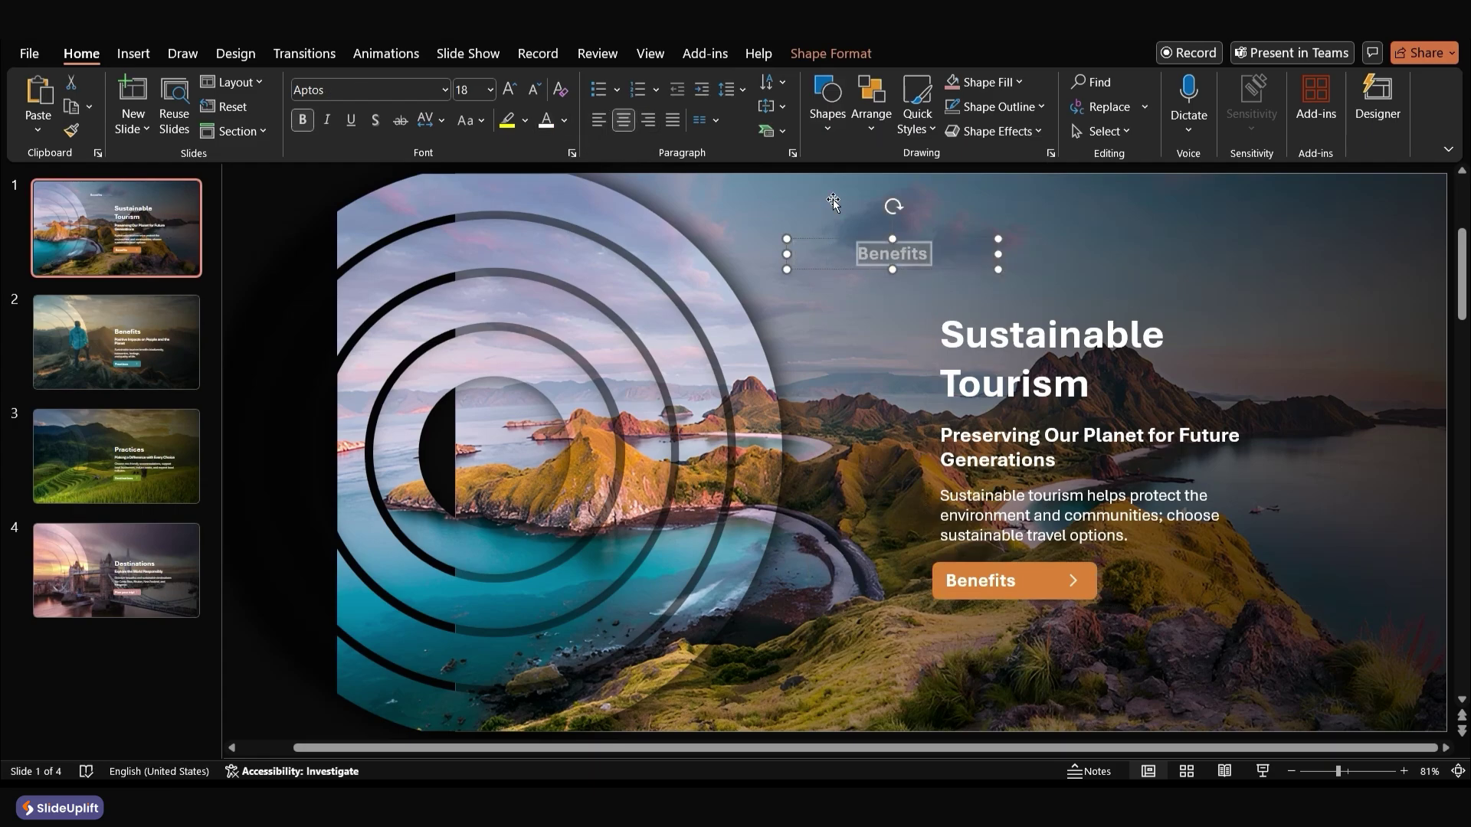
{"action": "key", "text": "ctrl+shift+greater"}
Rotate the Benefits label to vertical and align it with the image's edge
{"action": "mouse_move", "coordinate": [893, 206]}
{"action": "left_mouse_down"}
{"action": "mouse_move", "coordinate": [942, 256]}
{"action": "mouse_move", "coordinate": [772, 440]}
{"action": "left_mouse_up"}
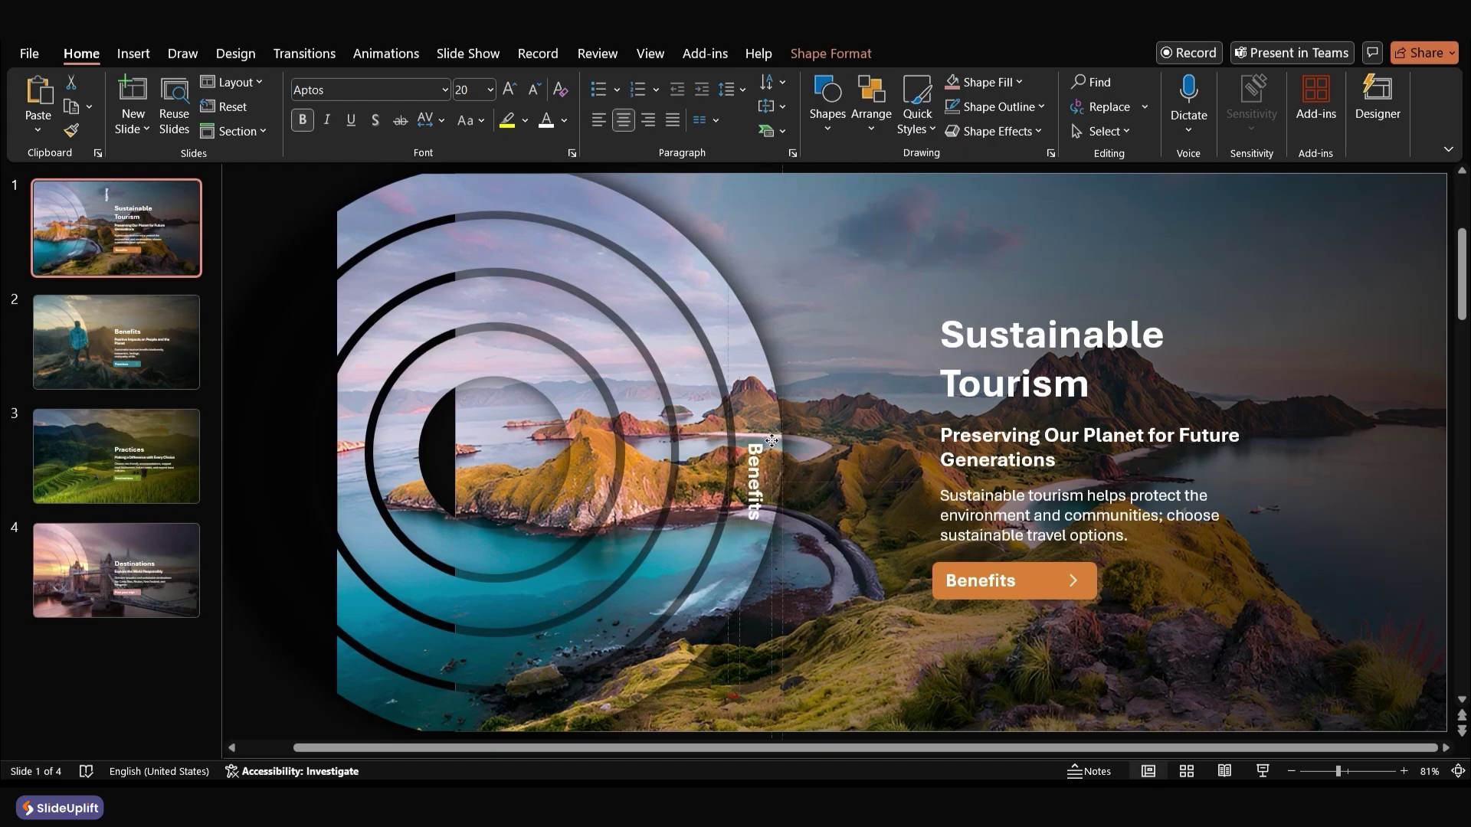
{"action": "left_click", "coordinate": [749, 349], "text": "shift"}
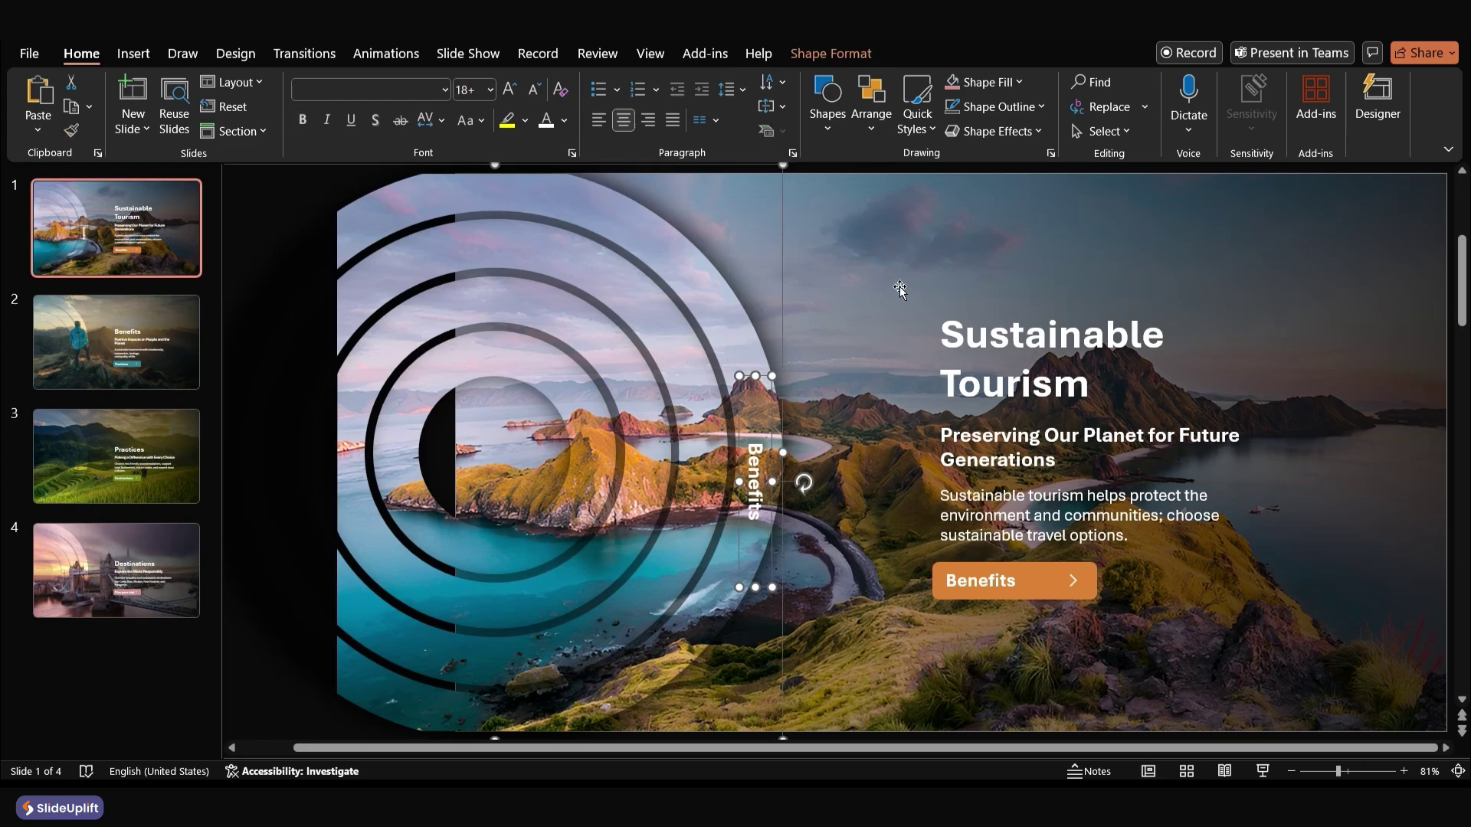
{"action": "left_click", "coordinate": [841, 54]}
{"action": "left_click", "coordinate": [1104, 82]}
{"action": "left_click", "coordinate": [1132, 132]}
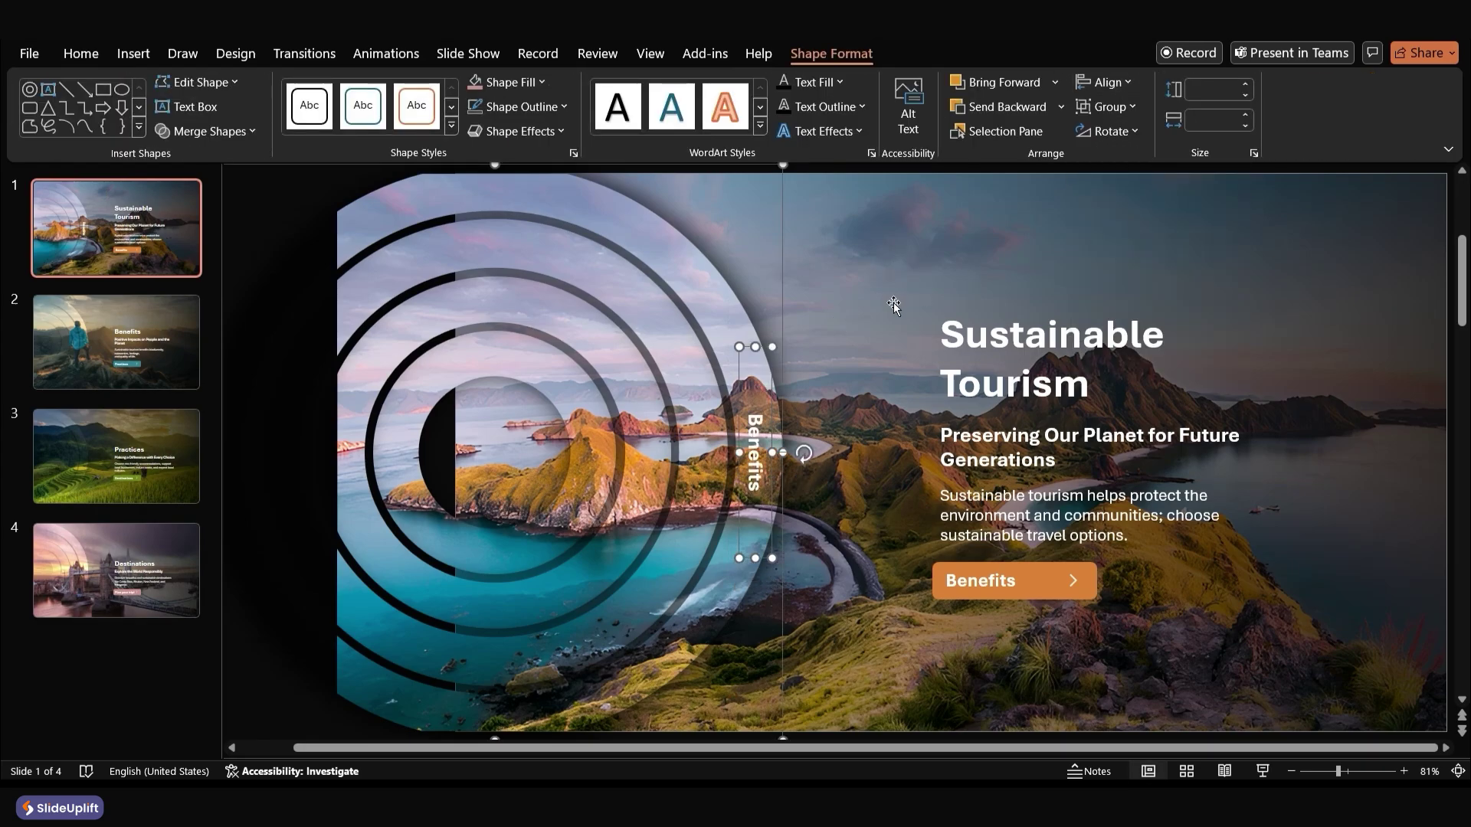
{"action": "left_click", "coordinate": [844, 388]}
{"action": "left_click", "coordinate": [755, 453]}
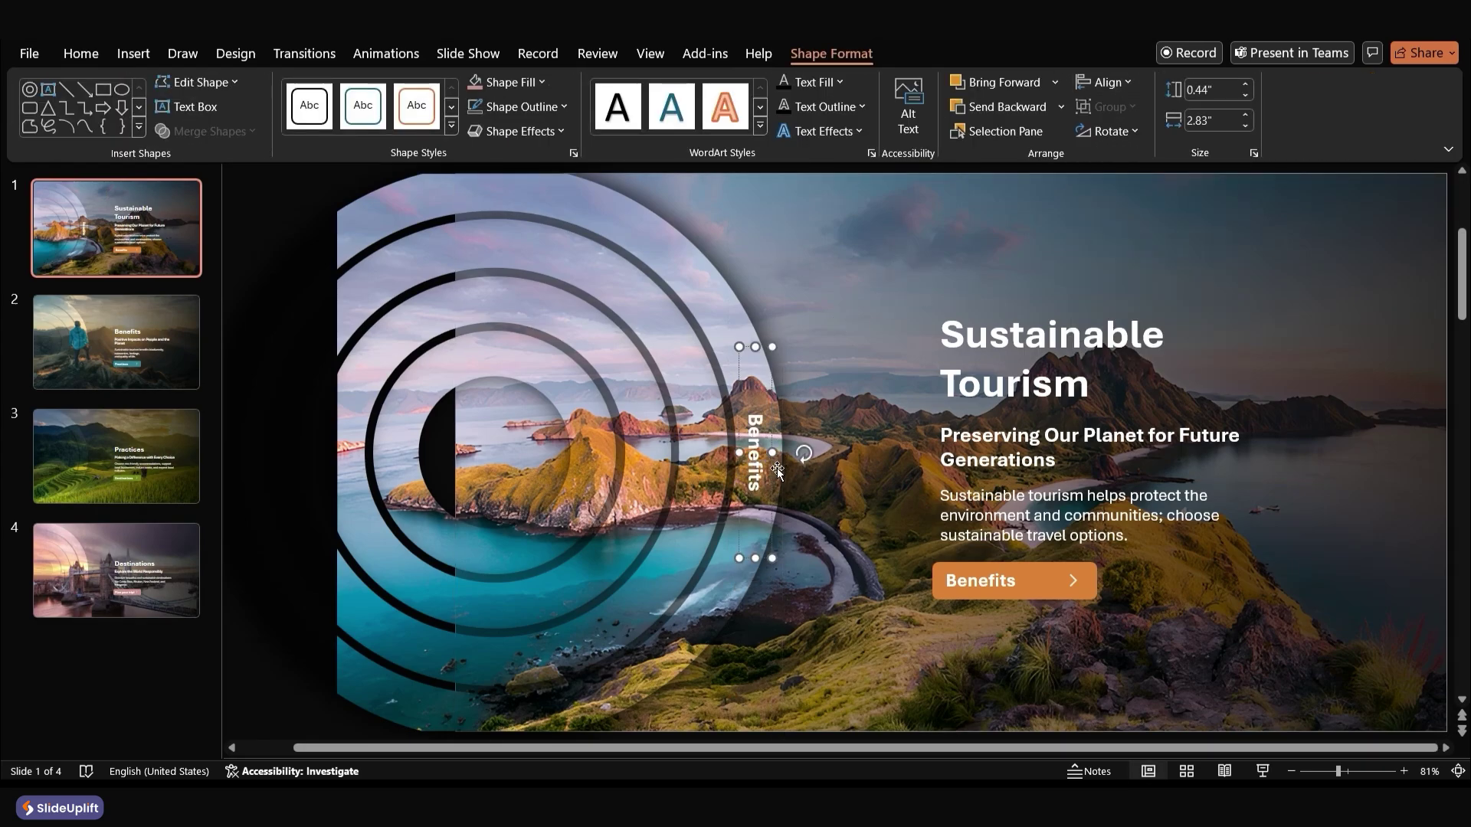
{"action": "scroll", "coordinate": [779, 471], "scroll_direction": "down", "scroll_amount": 1}
Copy the Benefits label to the top of the rings and change its text to 'Plan your trip!'
{"action": "left_click_drag", "start_coordinate": [791, 405], "coordinate": [784, 199]}
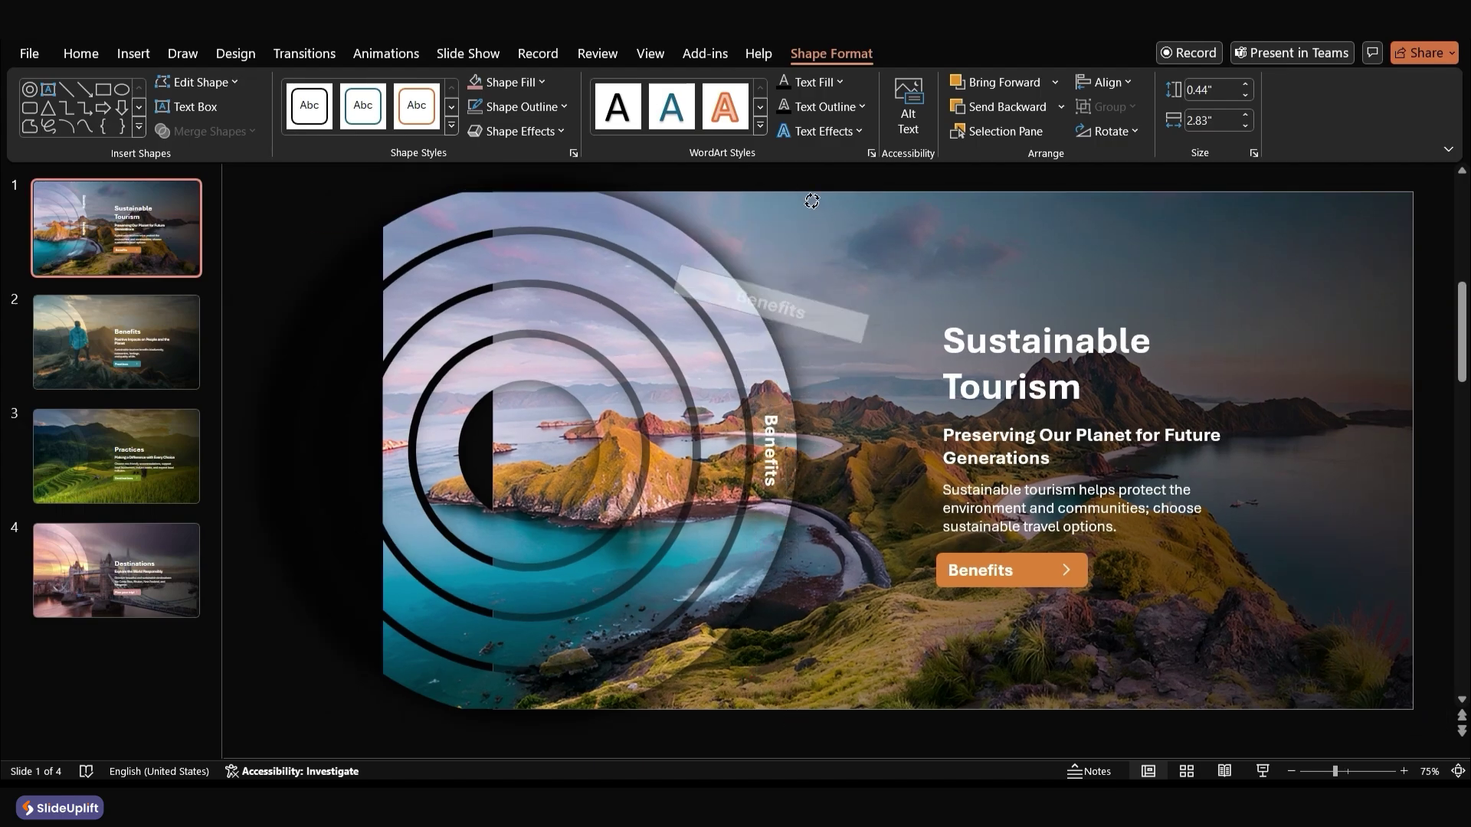
{"action": "left_click_drag", "start_coordinate": [793, 304], "coordinate": [569, 225]}
{"action": "left_click", "coordinate": [620, 230]}
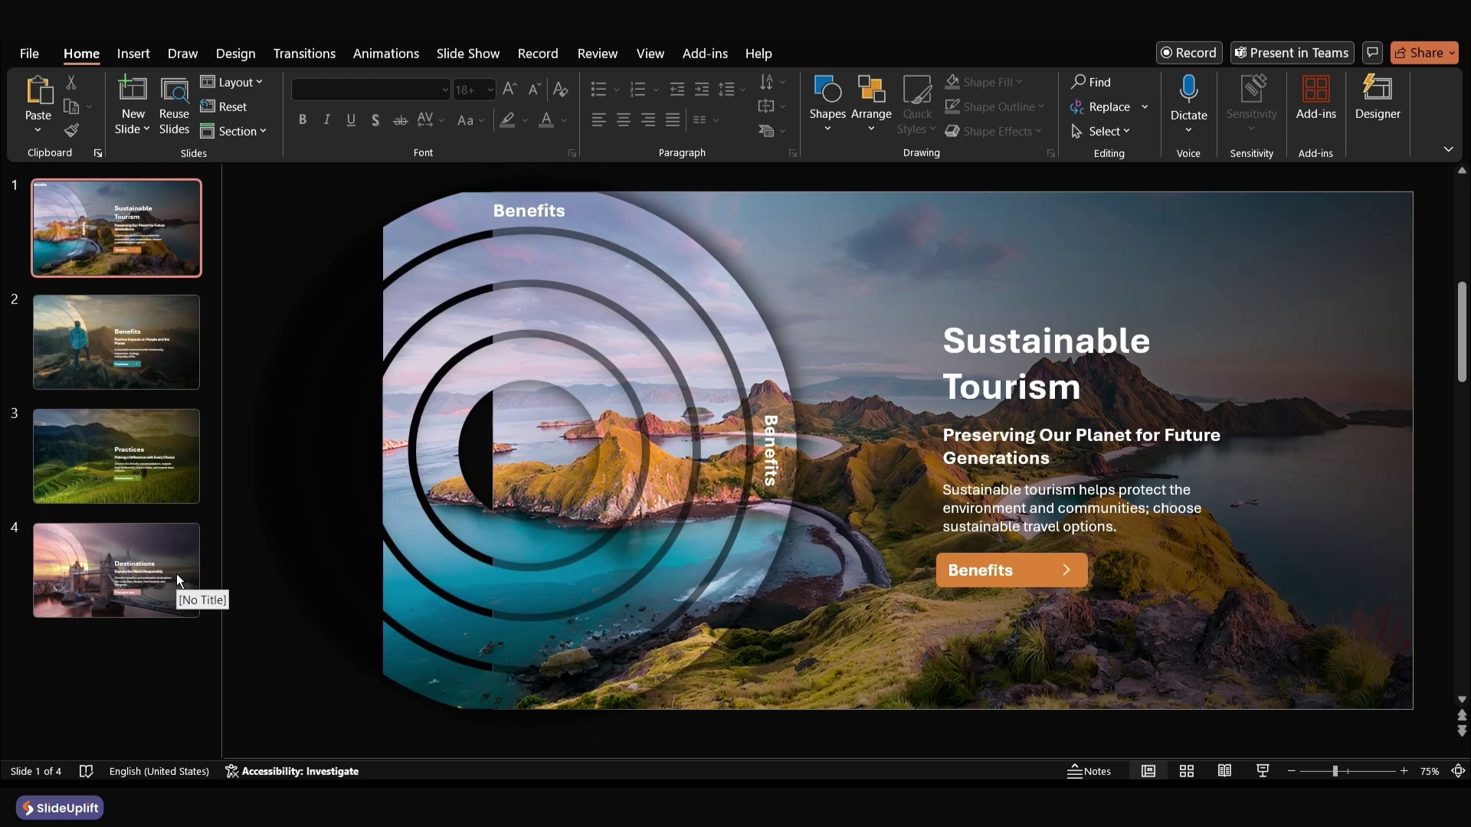
{"action": "left_click", "coordinate": [530, 211]}
{"action": "right_click", "coordinate": [530, 193]}
{"action": "left_click", "coordinate": [664, 333]}
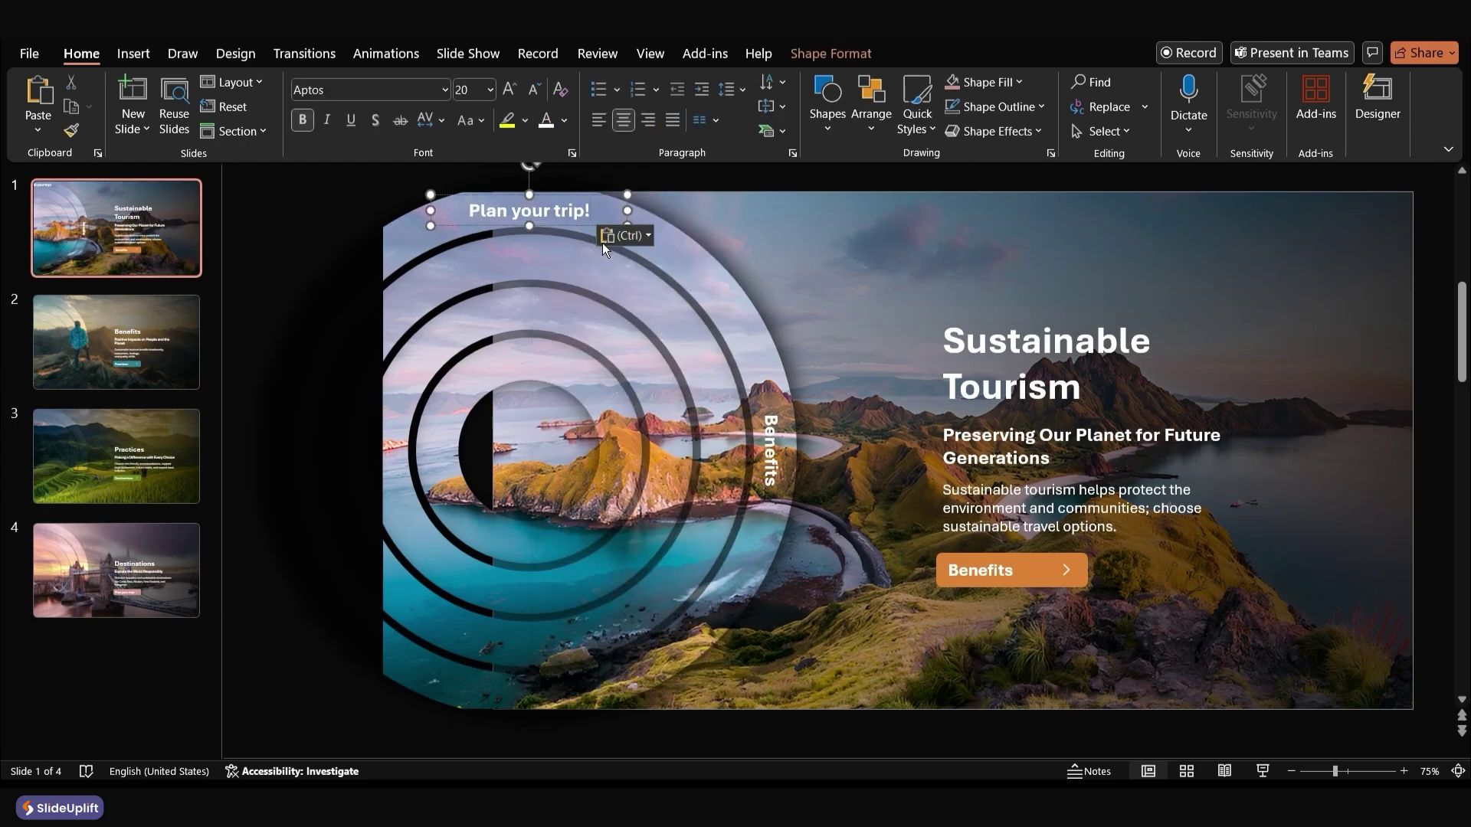
Add a 'Practices' copy at the bottom and a vertical 'Destinations' copy on the left, then select all four labels
{"action": "left_click_drag", "start_coordinate": [580, 225], "coordinate": [583, 706]}
{"action": "right_click", "coordinate": [512, 691]}
{"action": "left_click", "coordinate": [643, 239]}
{"action": "left_click", "coordinate": [772, 448]}
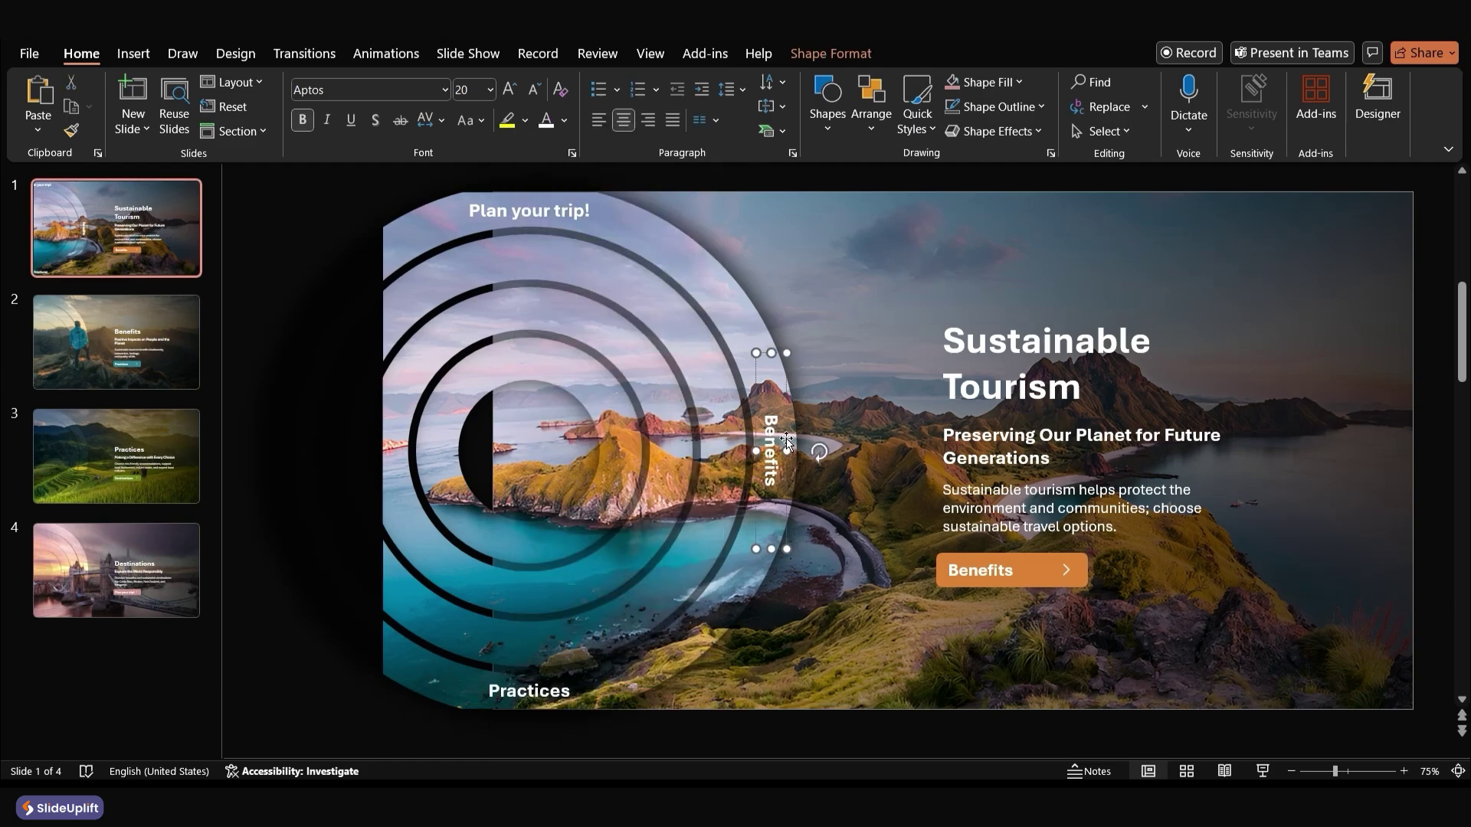
{"action": "left_click_drag", "start_coordinate": [786, 440], "coordinate": [293, 442]}
{"action": "left_click", "coordinate": [405, 237]}
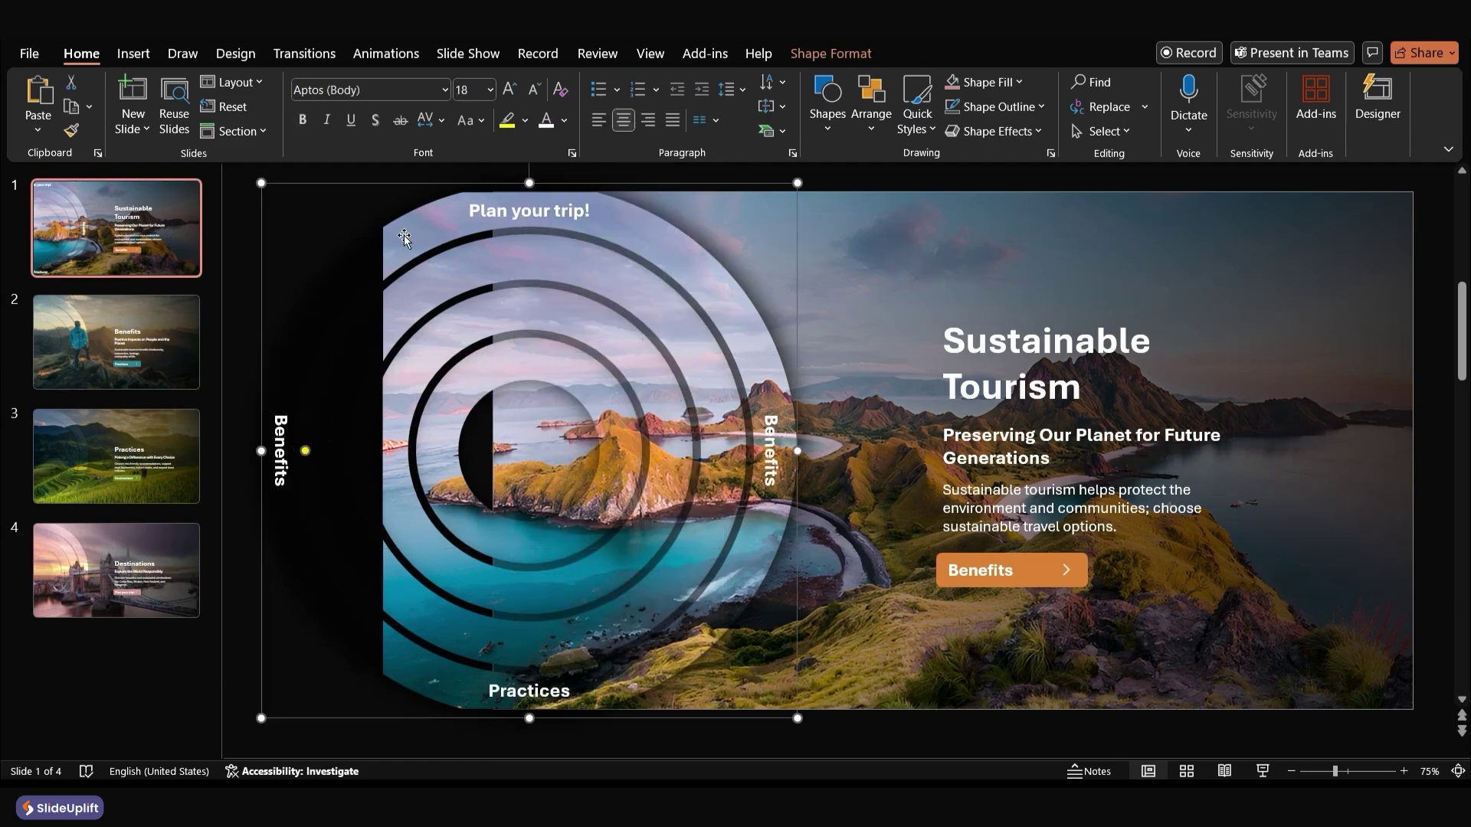
{"action": "left_click", "coordinate": [287, 417]}
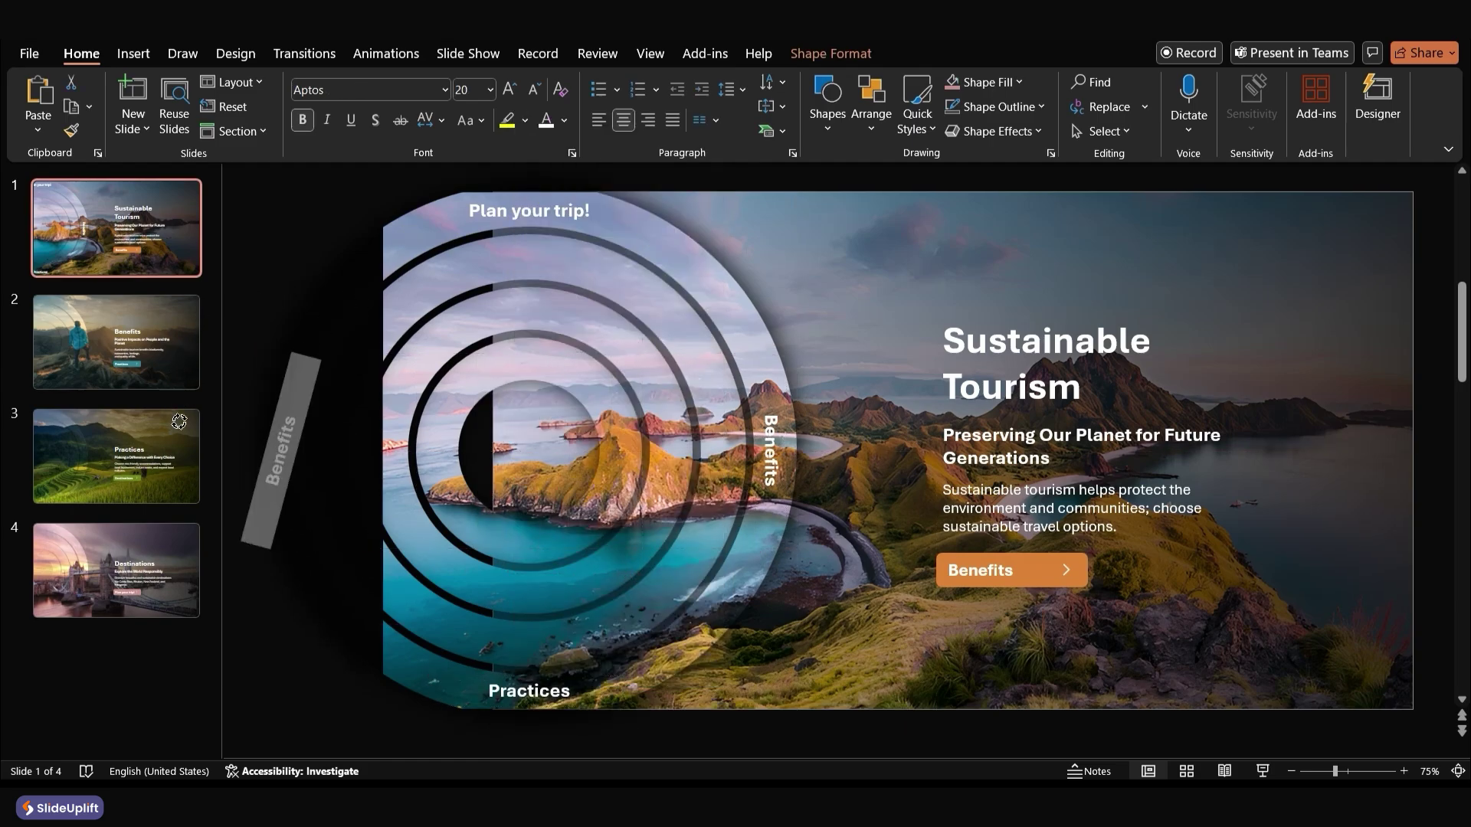
{"action": "right_click", "coordinate": [287, 448]}
{"action": "left_click", "coordinate": [392, 352]}
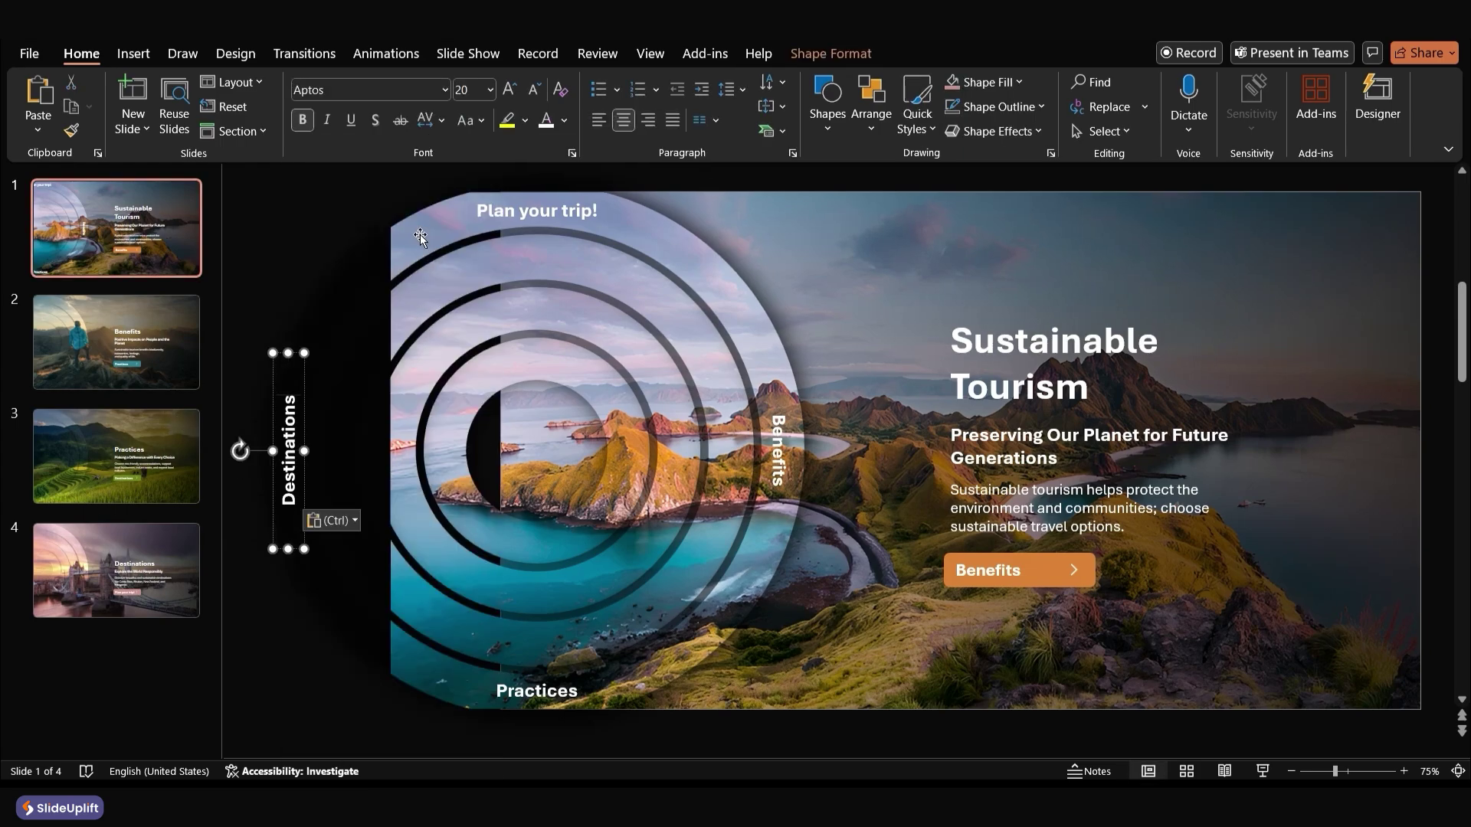
{"action": "left_click", "coordinate": [506, 213], "text": "shift"}
{"action": "left_click", "coordinate": [765, 446], "text": "shift"}
{"action": "scroll", "coordinate": [572, 688], "scroll_direction": "down", "scroll_amount": 1}
Paste the label group onto the Benefits slide and rotate it a quarter turn
{"action": "left_click", "coordinate": [115, 342]}
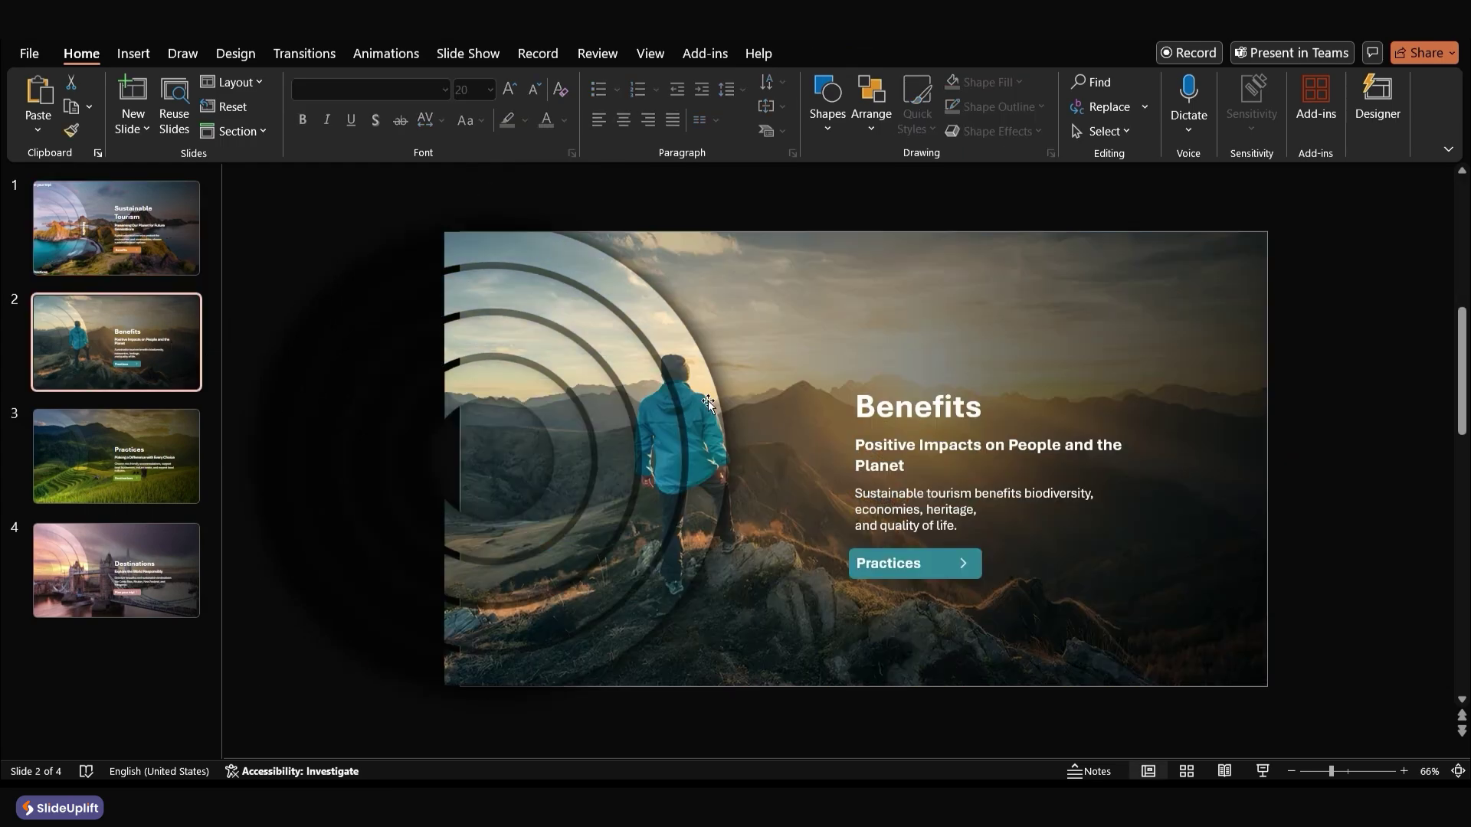
{"action": "key", "text": "ctrl+v"}
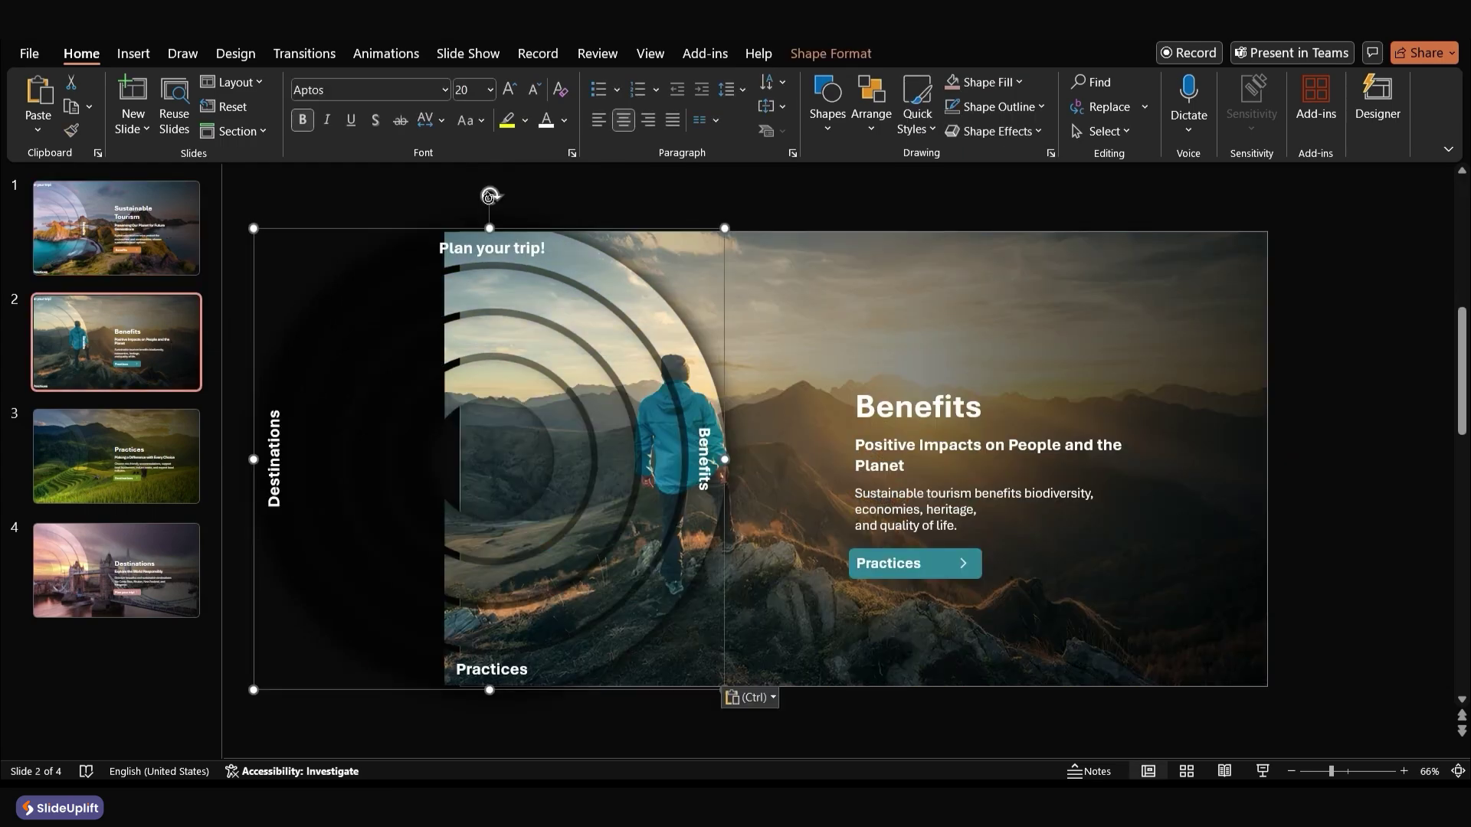
{"action": "left_click_drag", "start_coordinate": [505, 230], "coordinate": [398, 454]}
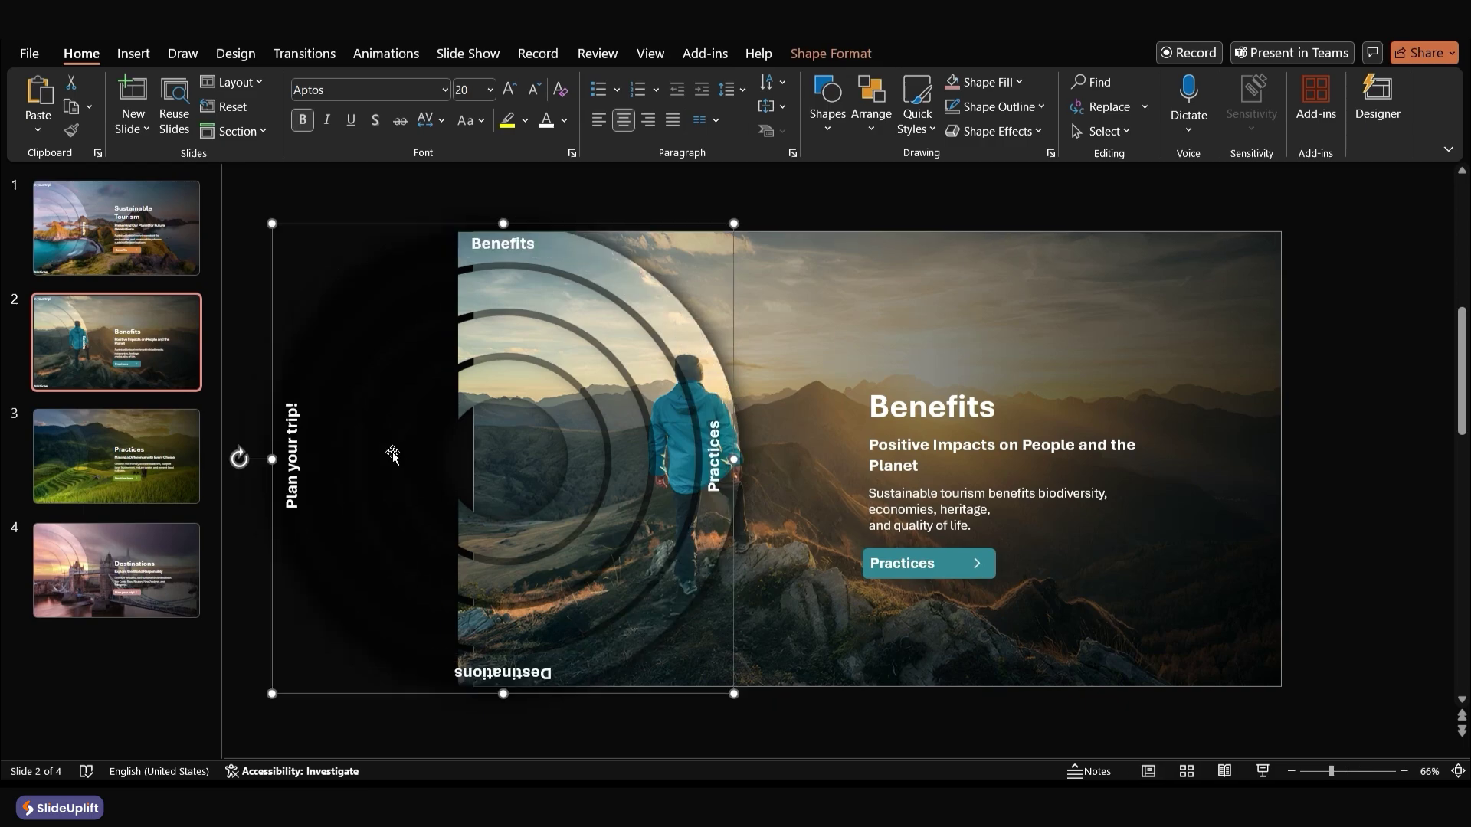
{"action": "key", "text": "Right"}
Paste the label group onto the Practices and Destinations slides, rotating it another quarter turn each time
{"action": "key", "text": "Page_Down"}
{"action": "key", "text": "ctrl+v"}
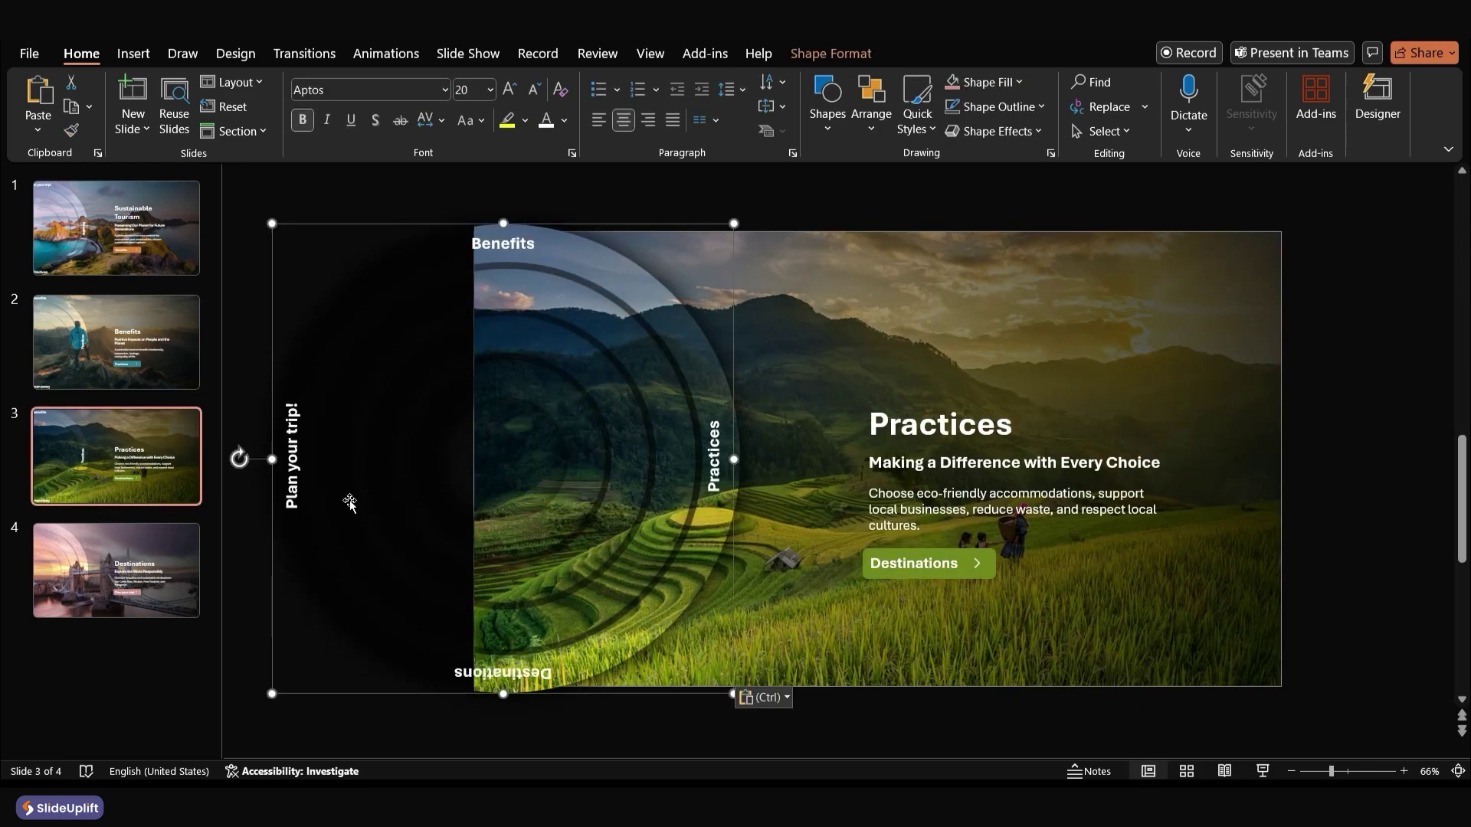
{"action": "left_click_drag", "start_coordinate": [491, 225], "coordinate": [483, 718]}
{"action": "key", "text": "Page_Down"}
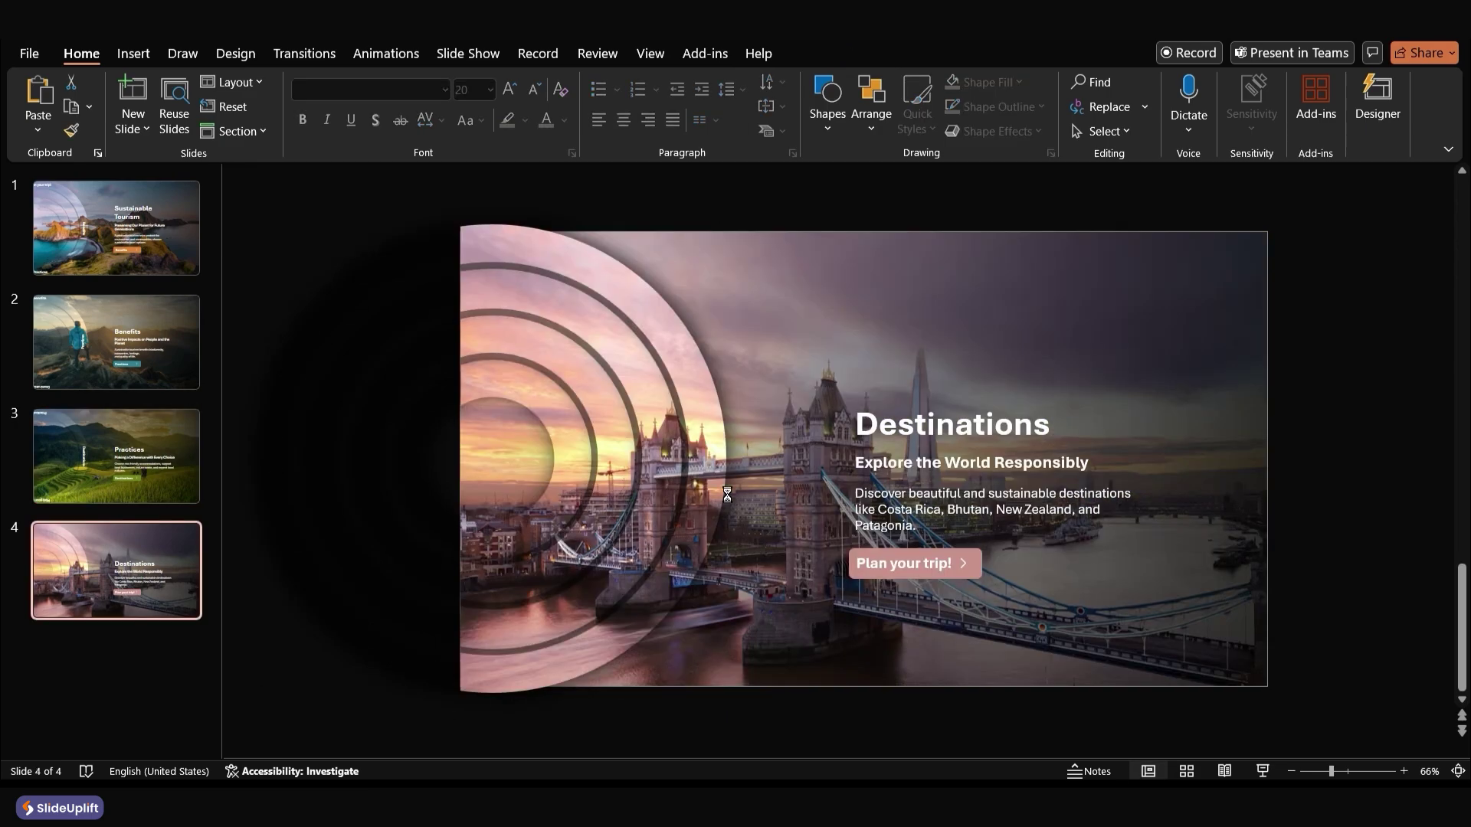
{"action": "key", "text": "ctrl+v"}
{"action": "left_click_drag", "start_coordinate": [490, 196], "coordinate": [751, 460]}
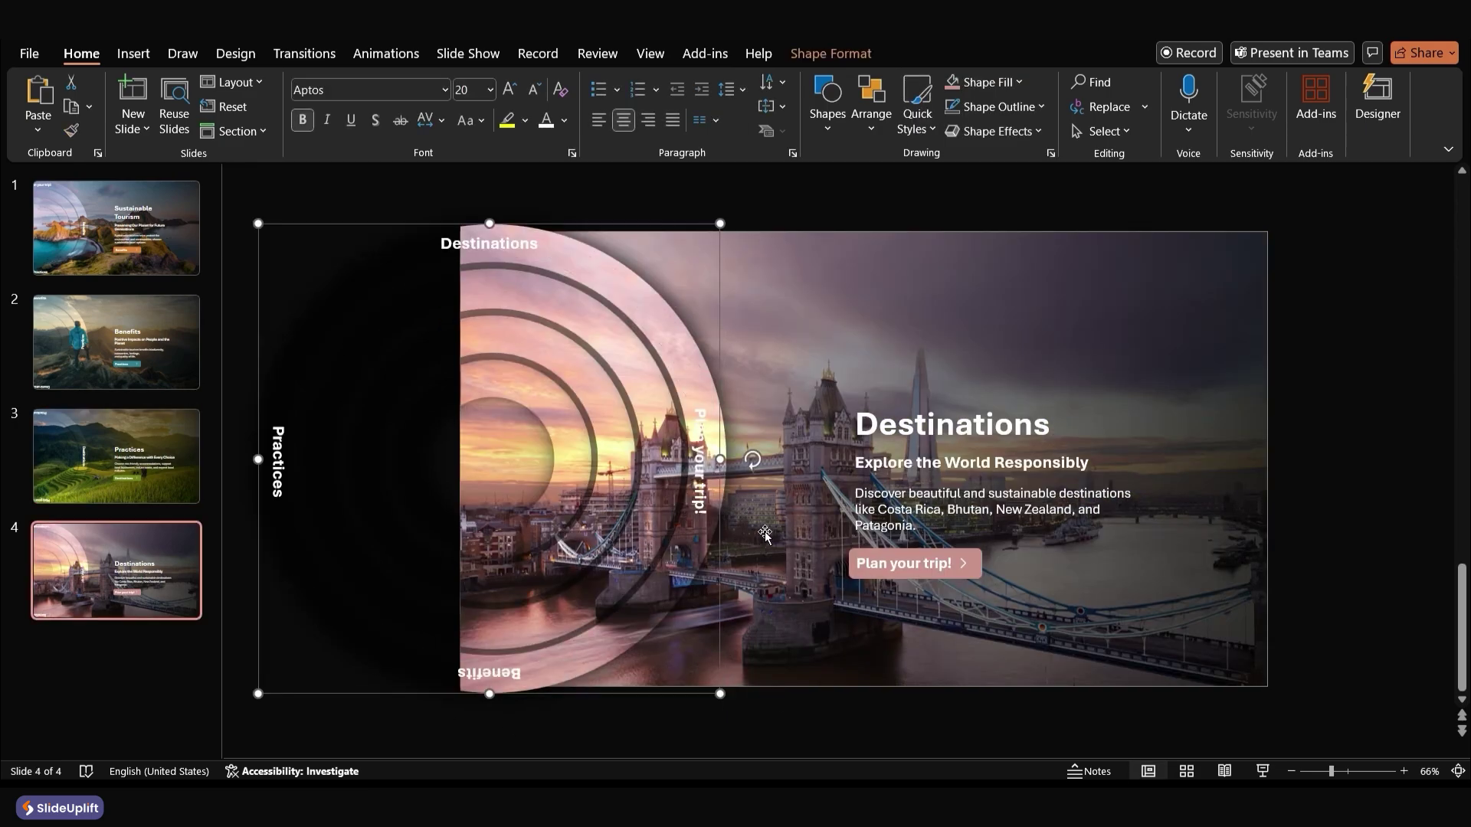
{"action": "left_click", "coordinate": [125, 254]}
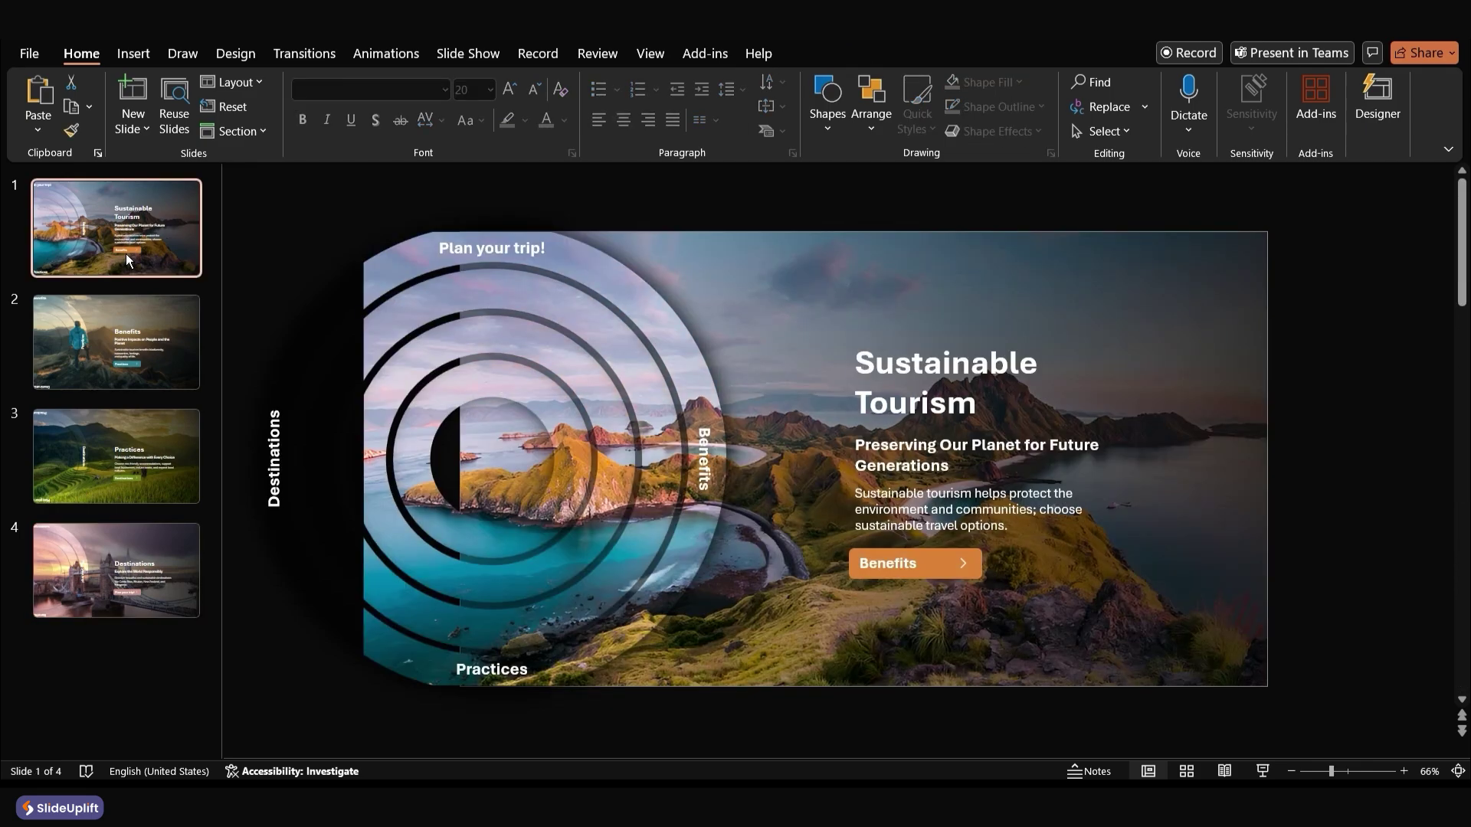
Select all four slide thumbnails and apply the Morph transition
{"action": "left_click", "coordinate": [122, 550], "text": "shift"}
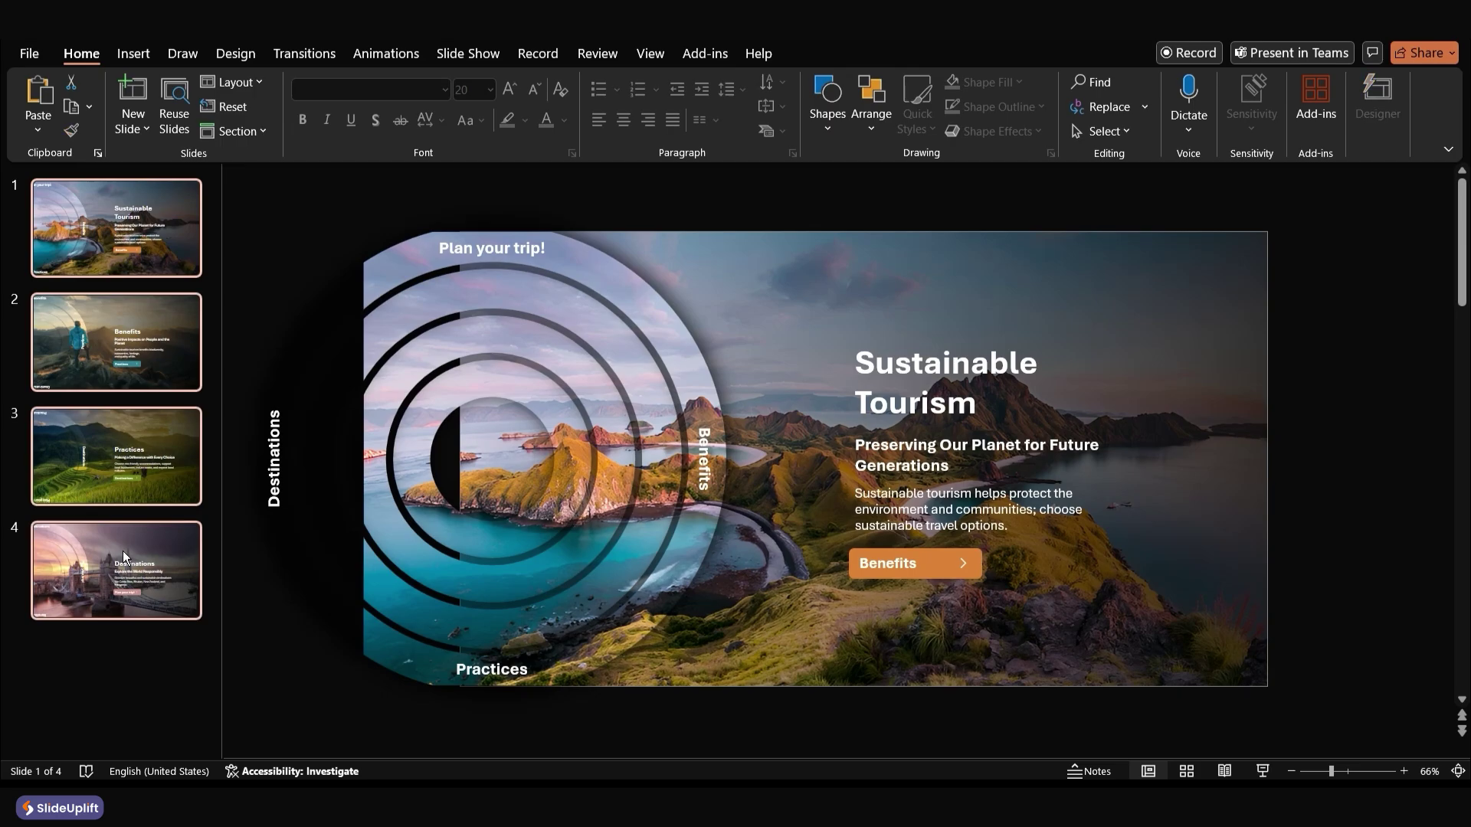
{"action": "left_click", "coordinate": [303, 53]}
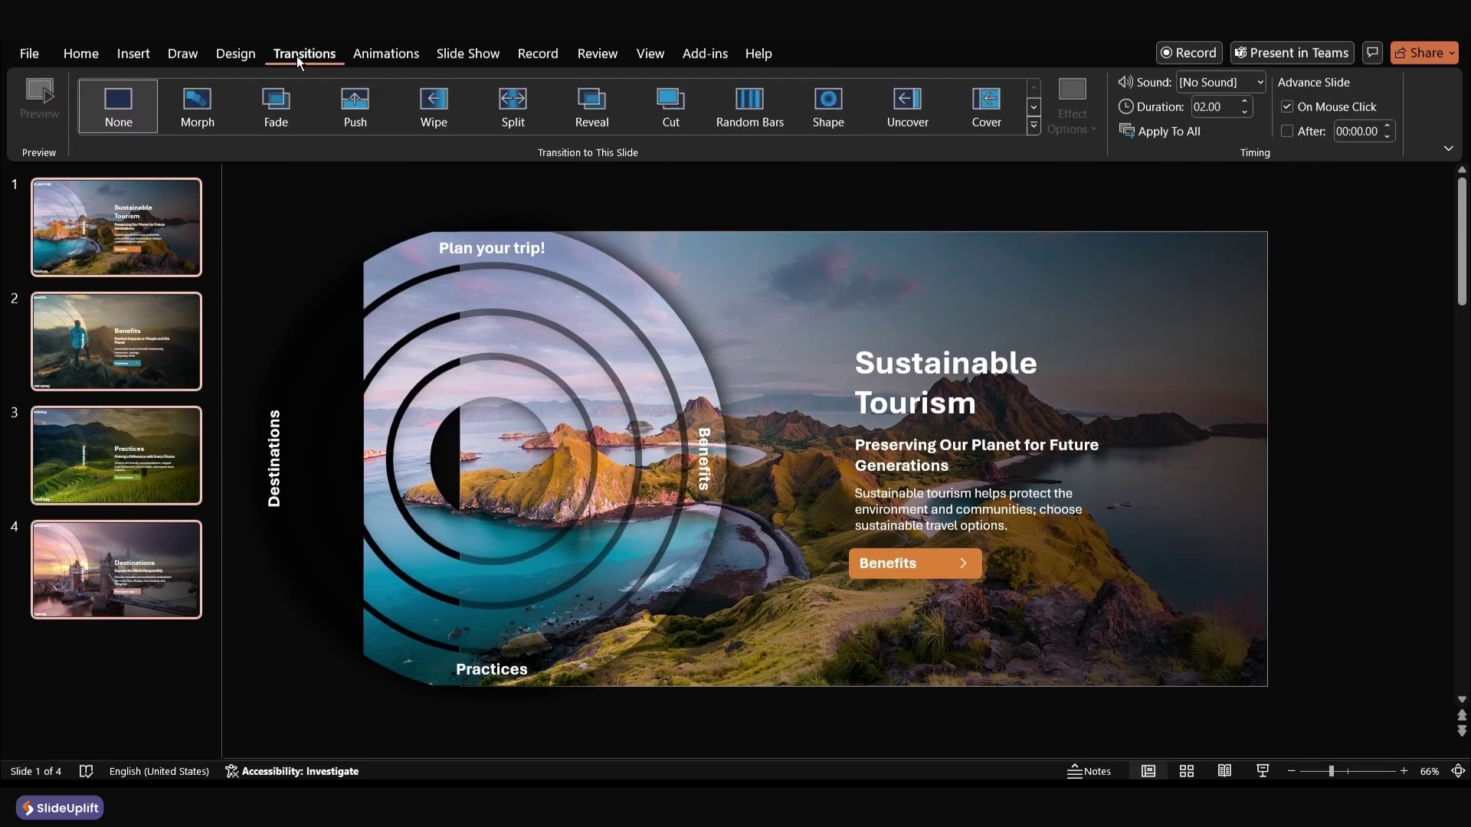
{"action": "left_click", "coordinate": [196, 105]}
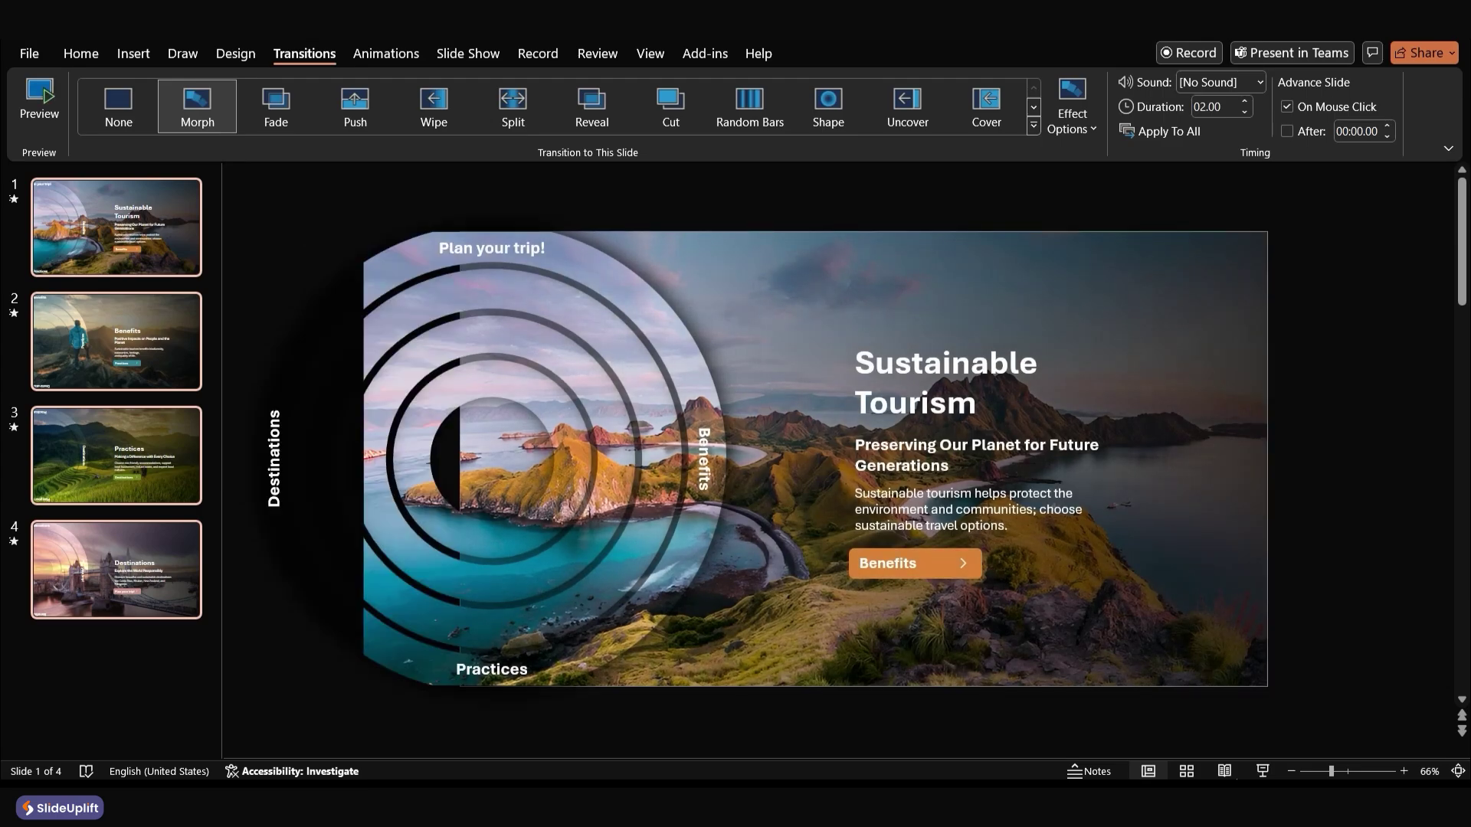
Play the slideshow from the start through the Benefits and Practices slides, then exit
{"action": "left_click", "coordinate": [1261, 770]}
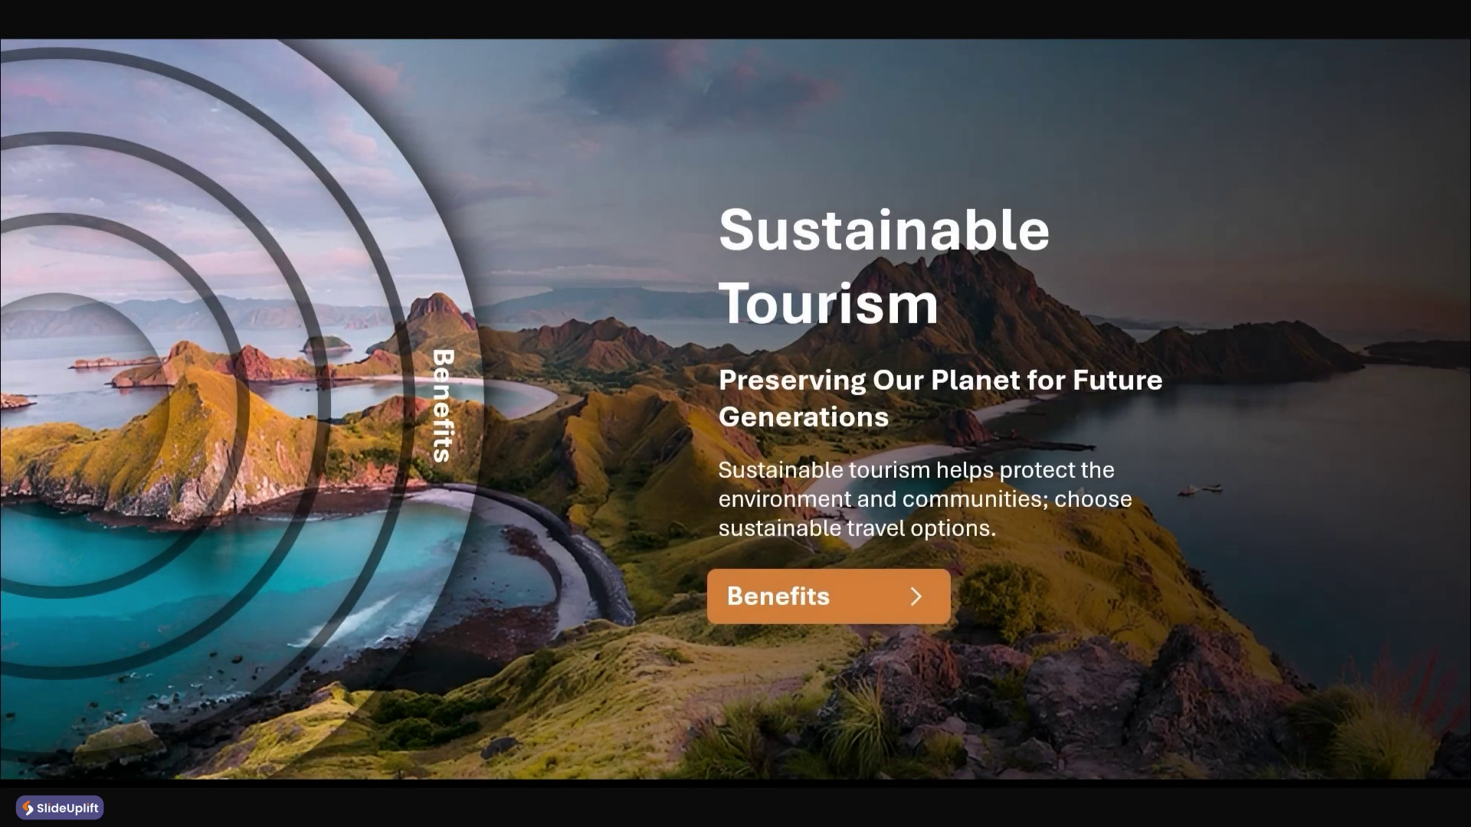
{"action": "key", "text": "Right"}
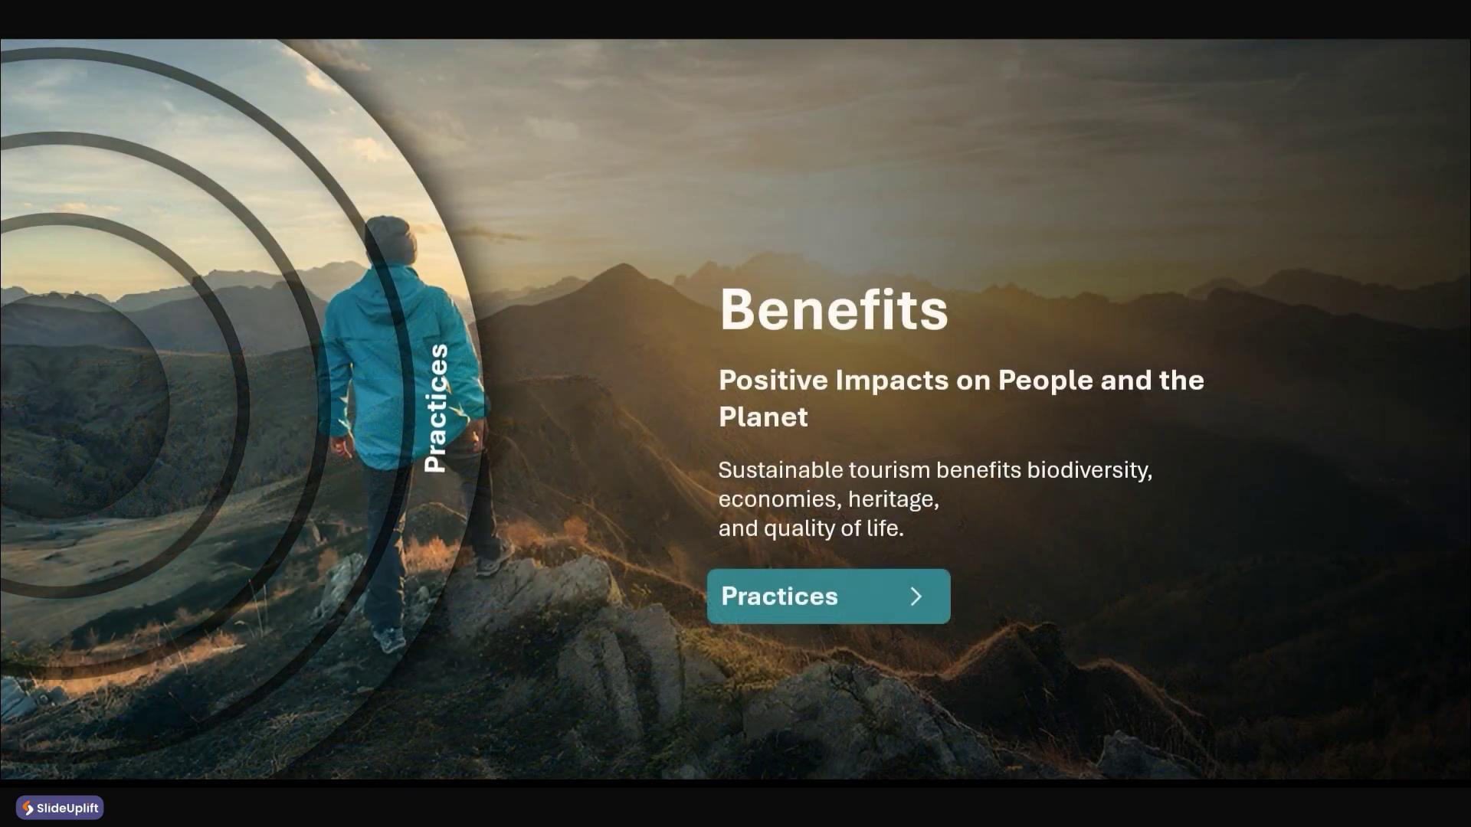
{"action": "key", "text": "Right"}
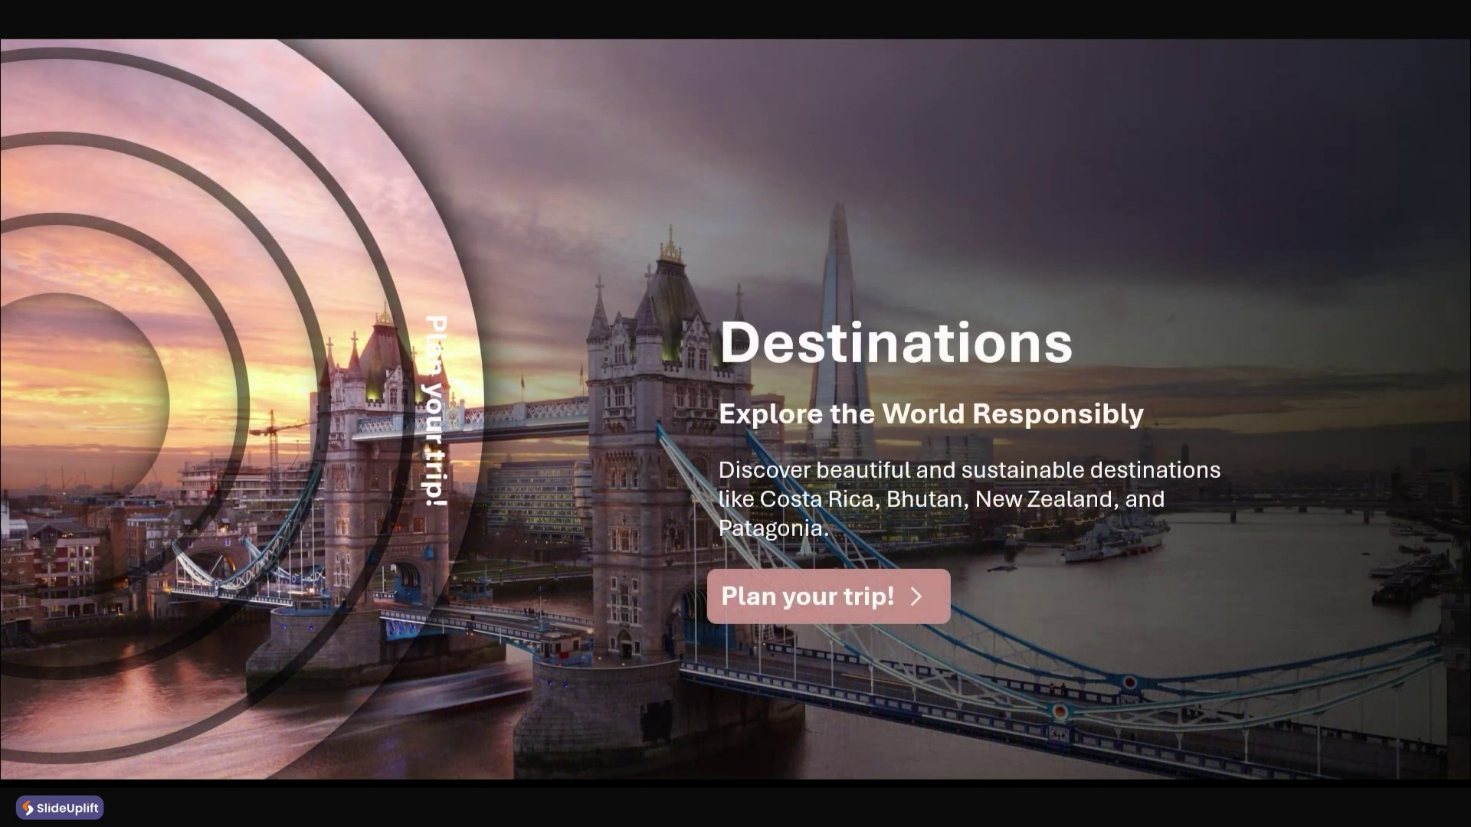
{"action": "key", "text": "Escape"}
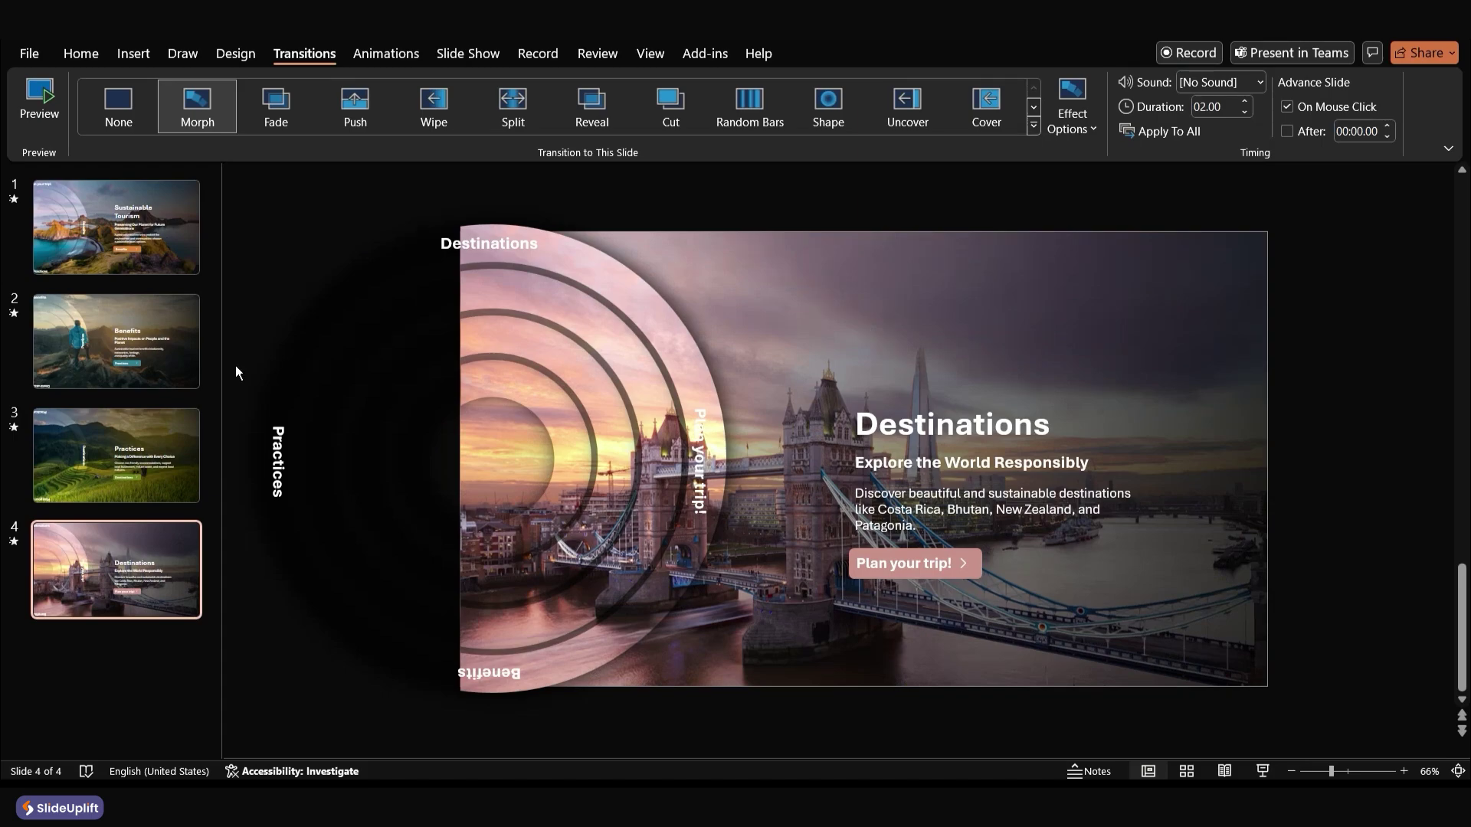
Inspect the labels and rings on the Sustainable Tourism slide, deleting the innermost circle, then undoing
{"action": "left_click", "coordinate": [80, 263]}
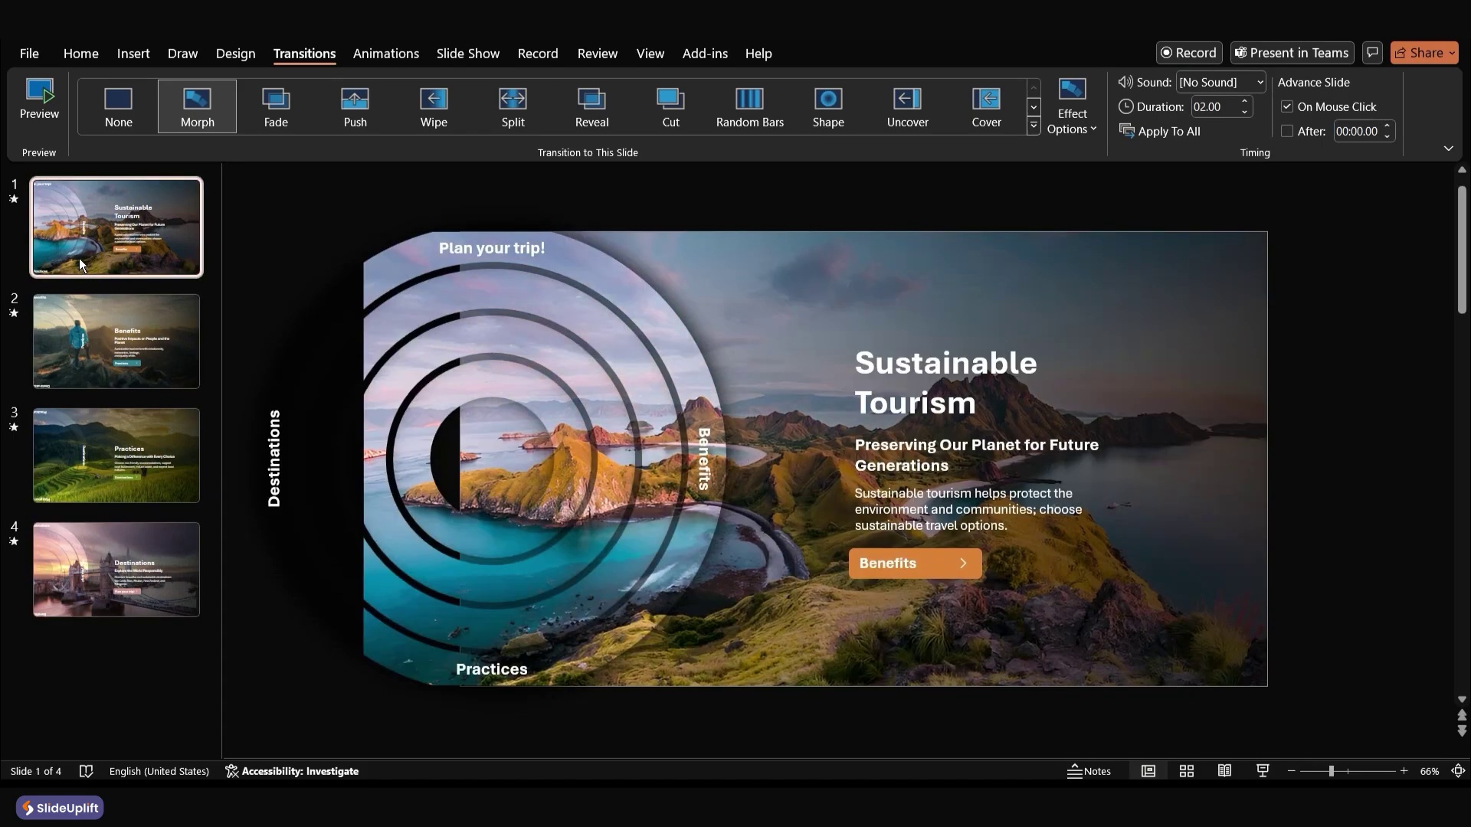
{"action": "left_click", "coordinate": [601, 282]}
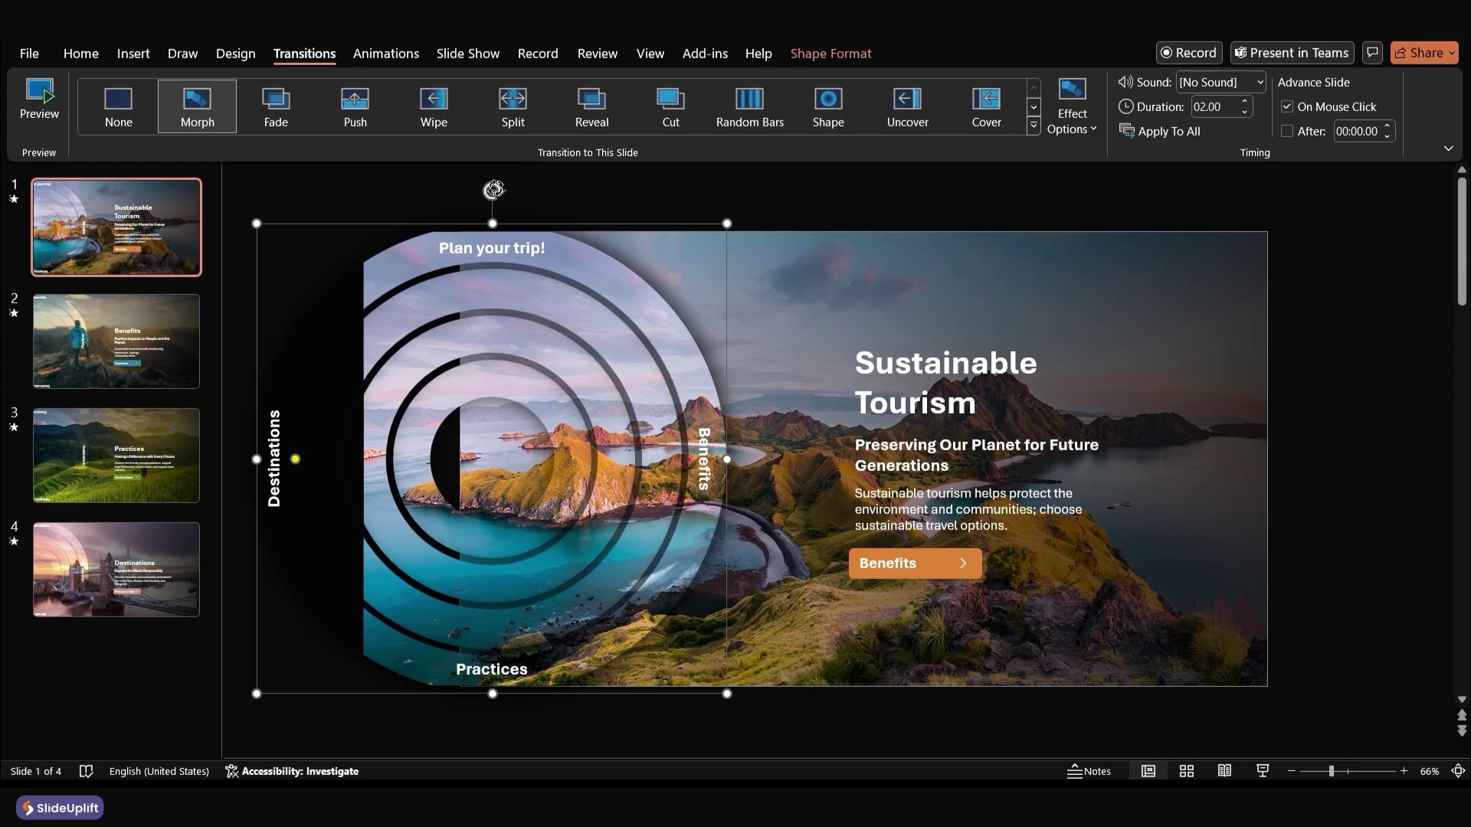
{"action": "left_click", "coordinate": [746, 472]}
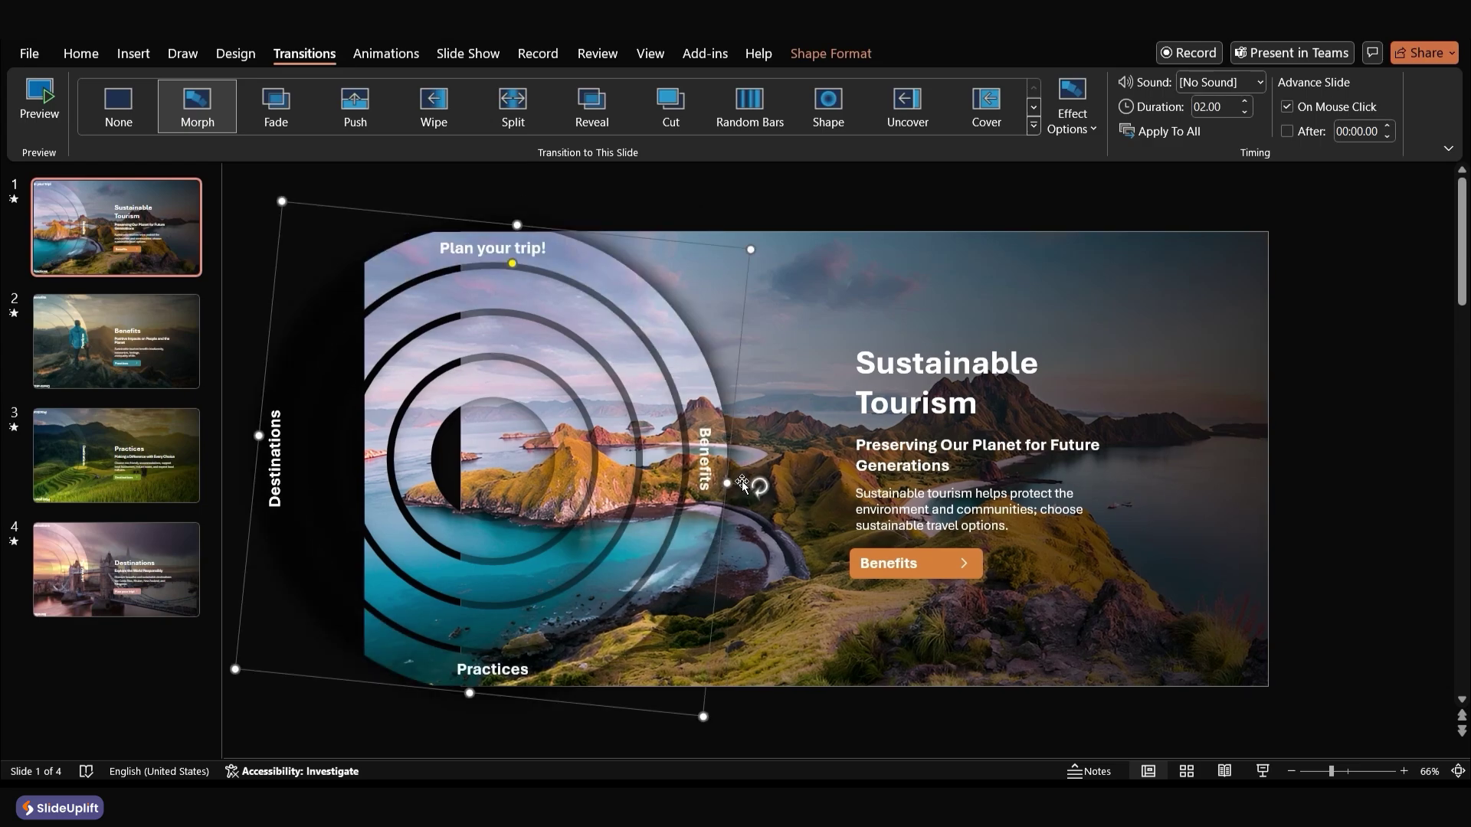
{"action": "left_click", "coordinate": [334, 474]}
{"action": "left_click", "coordinate": [492, 385]}
{"action": "key", "text": "Delete"}
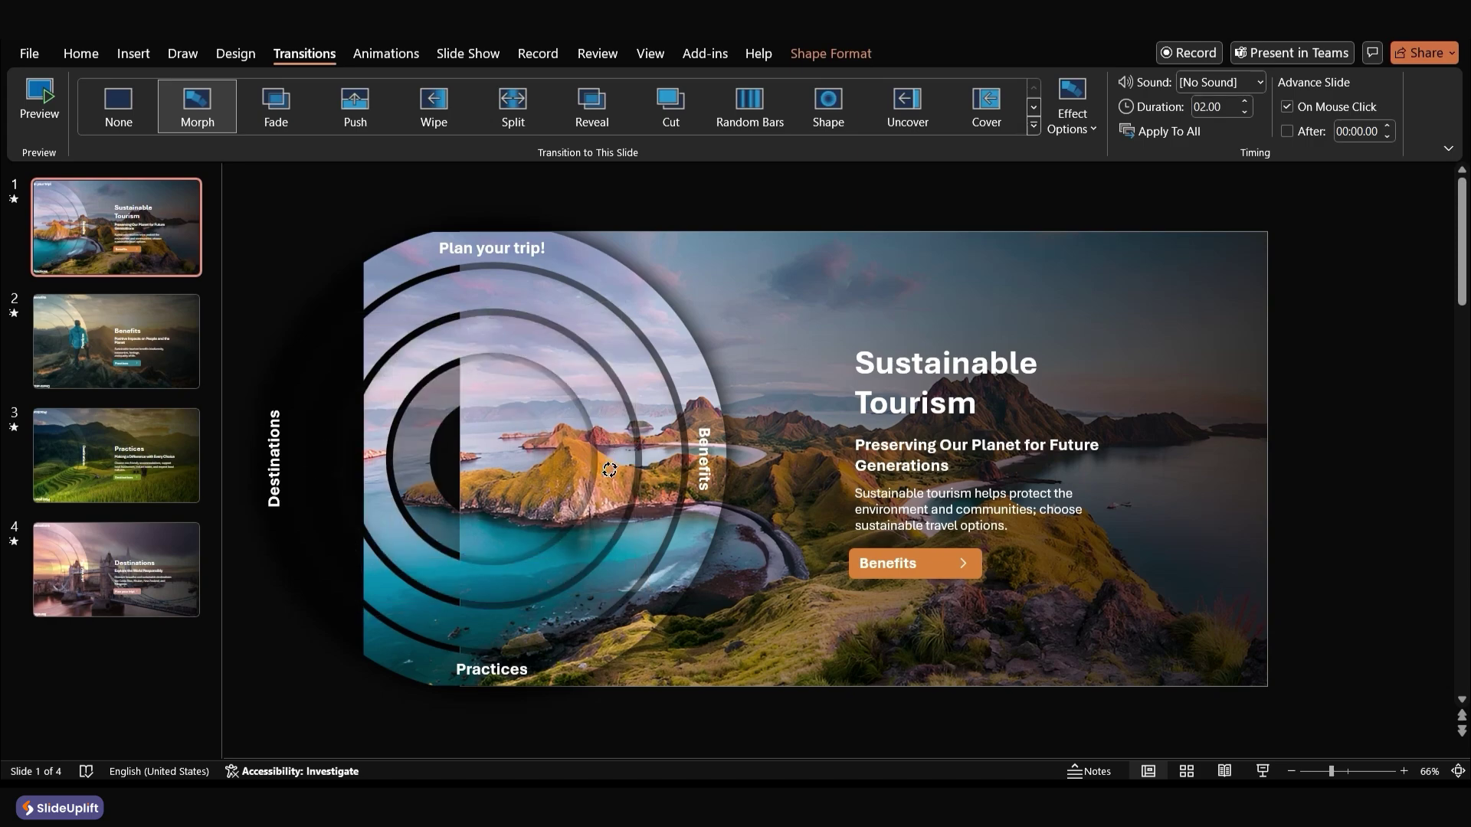
{"action": "left_click", "coordinate": [610, 471]}
{"action": "key", "text": "ctrl+z"}
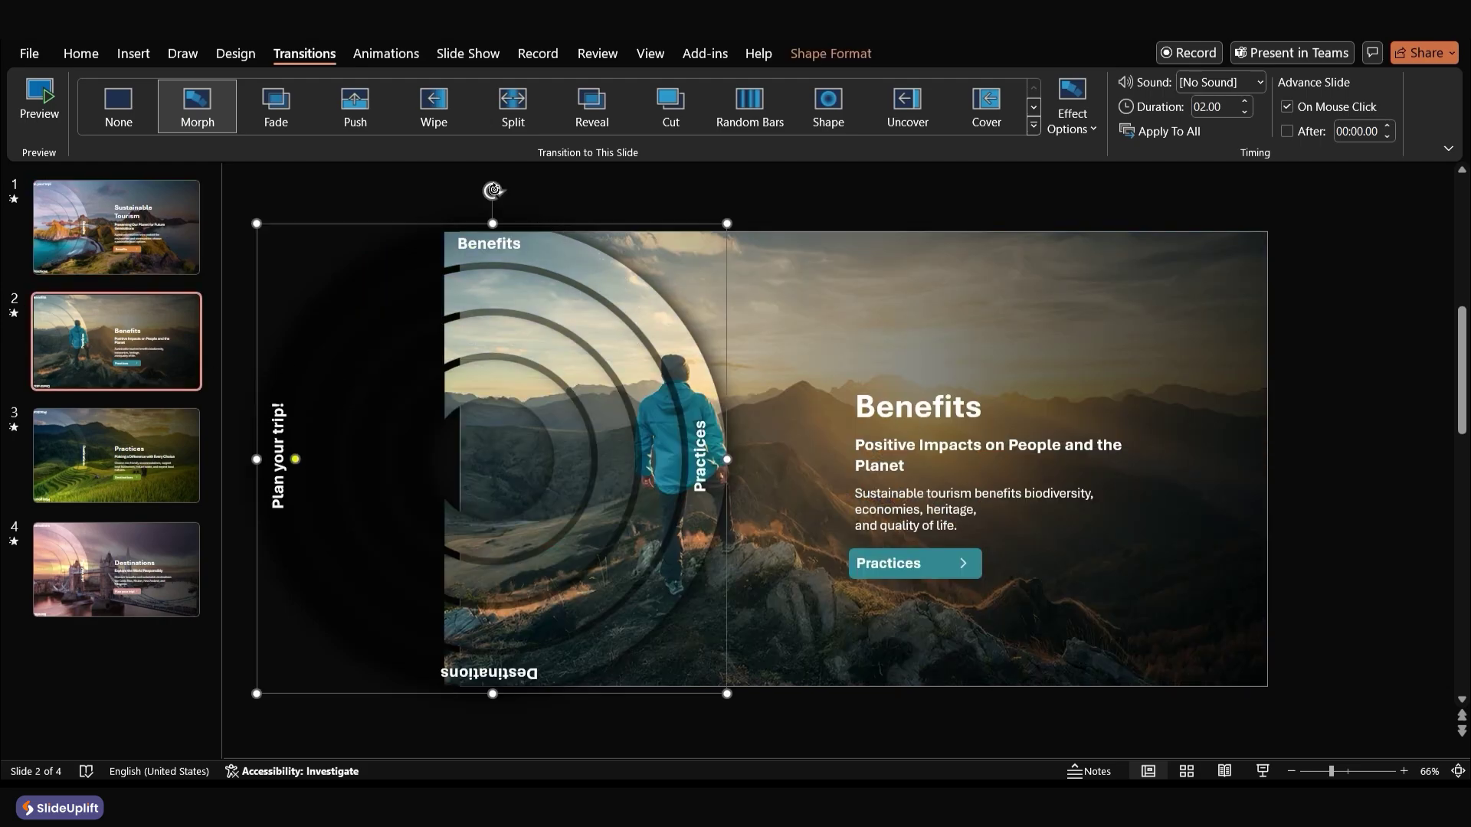
Inspect the tilted rings on the Benefits slide
{"action": "left_click", "coordinate": [497, 275]}
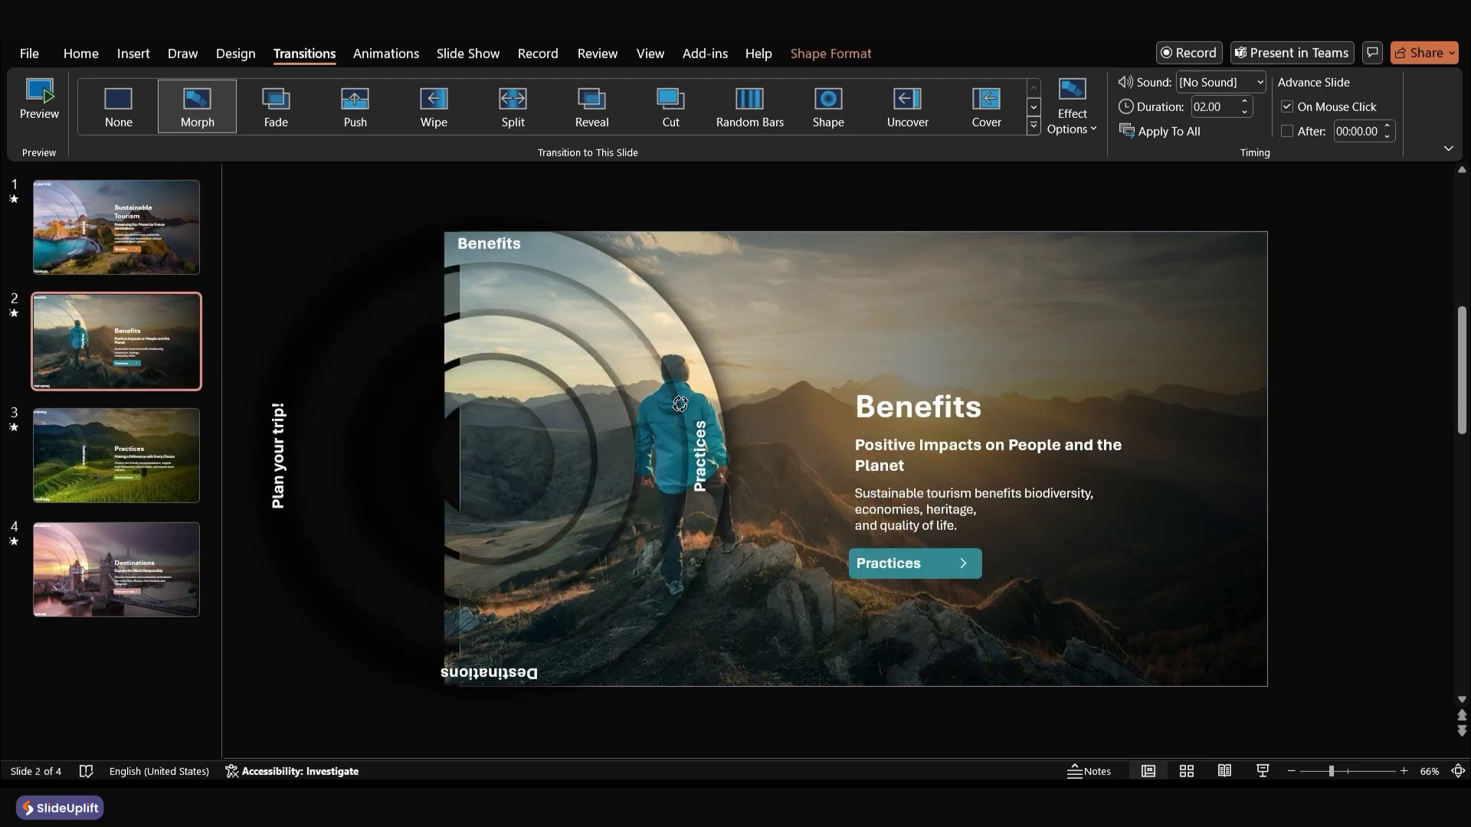
{"action": "left_click", "coordinate": [709, 469]}
{"action": "left_click", "coordinate": [509, 341]}
{"action": "left_click", "coordinate": [425, 454]}
{"action": "left_click", "coordinate": [497, 588]}
{"action": "left_click", "coordinate": [497, 634]}
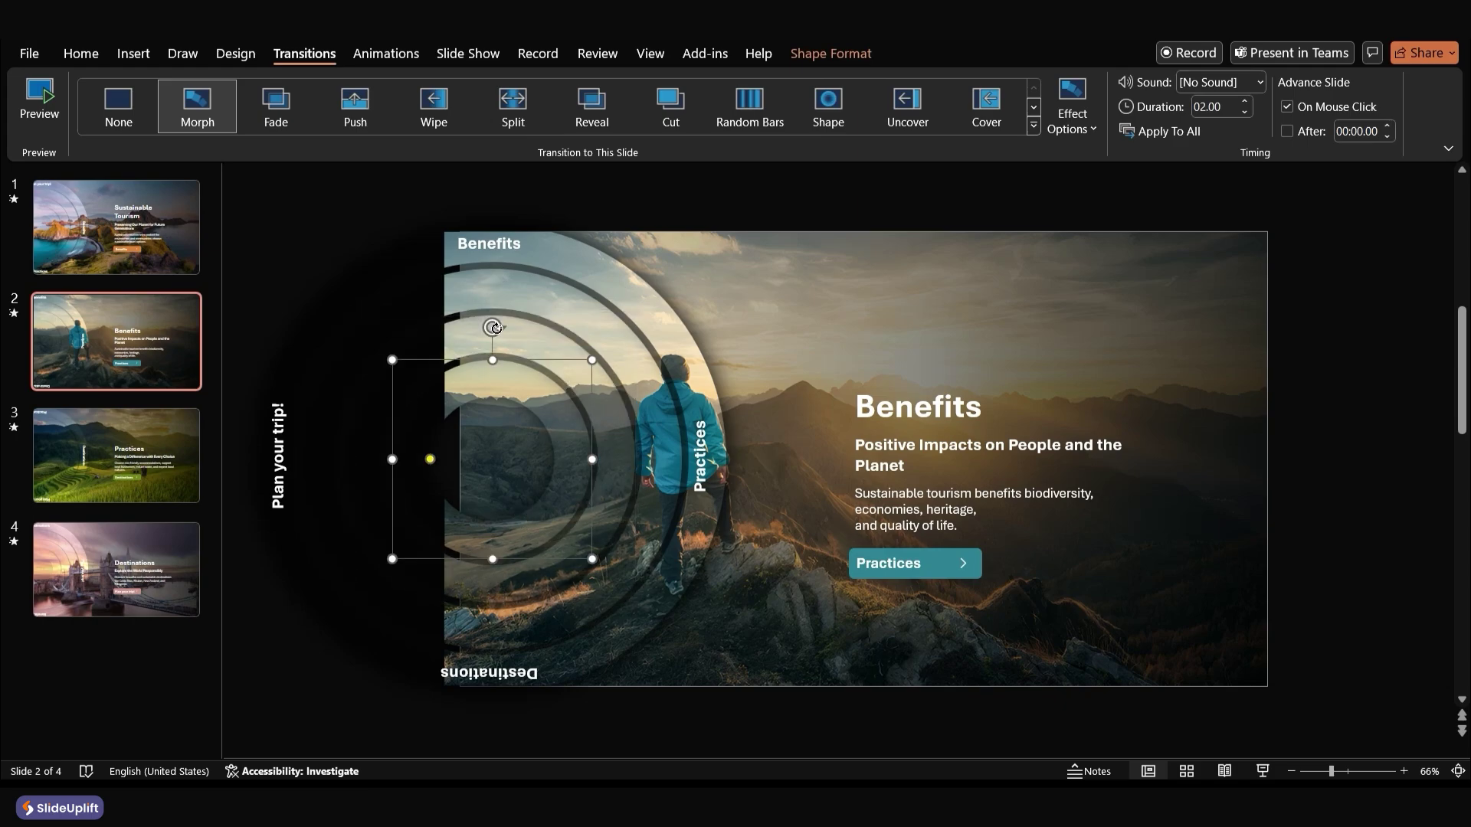
{"action": "left_click", "coordinate": [594, 439]}
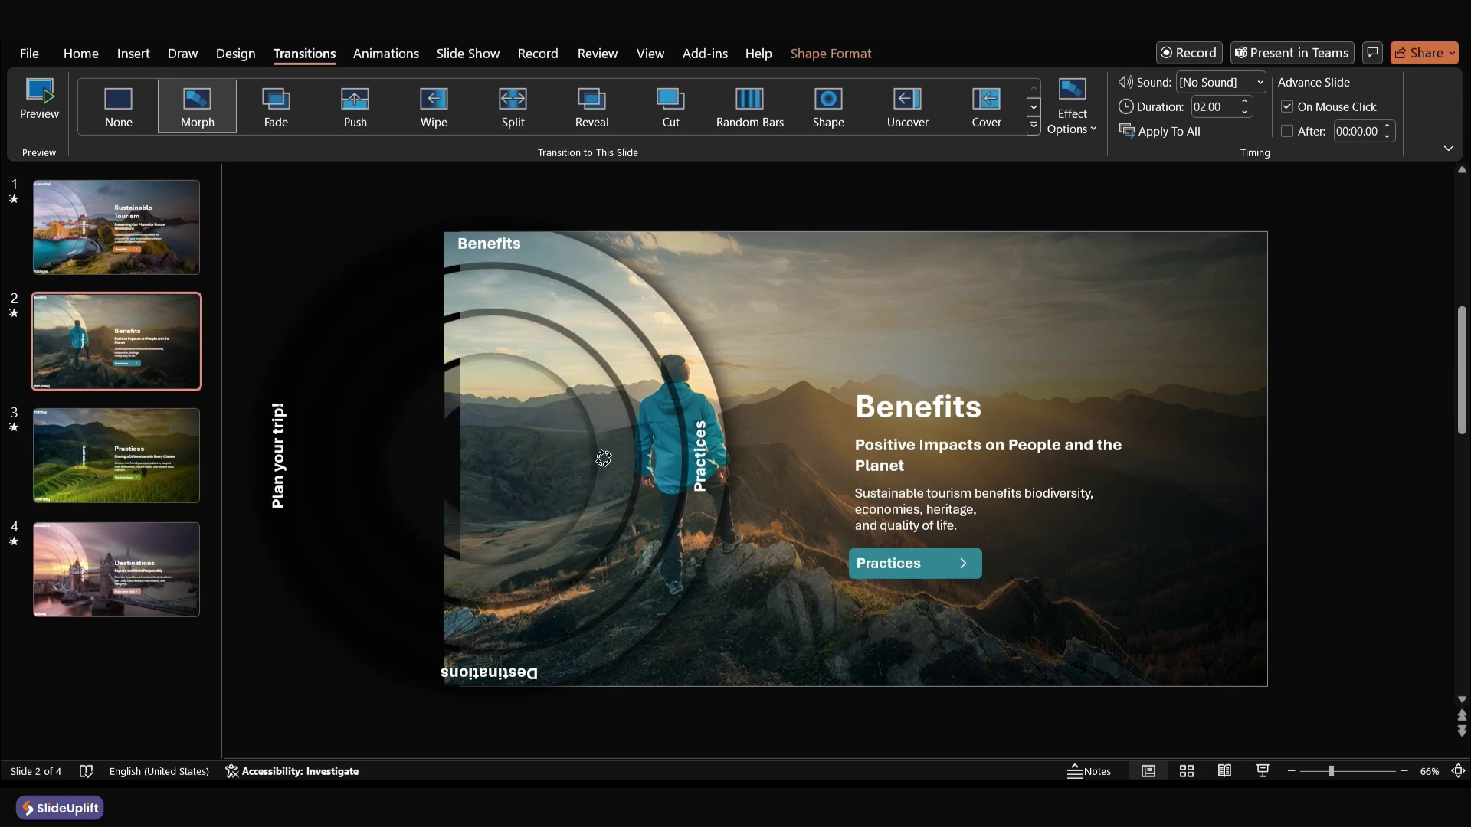
{"action": "left_click", "coordinate": [604, 457]}
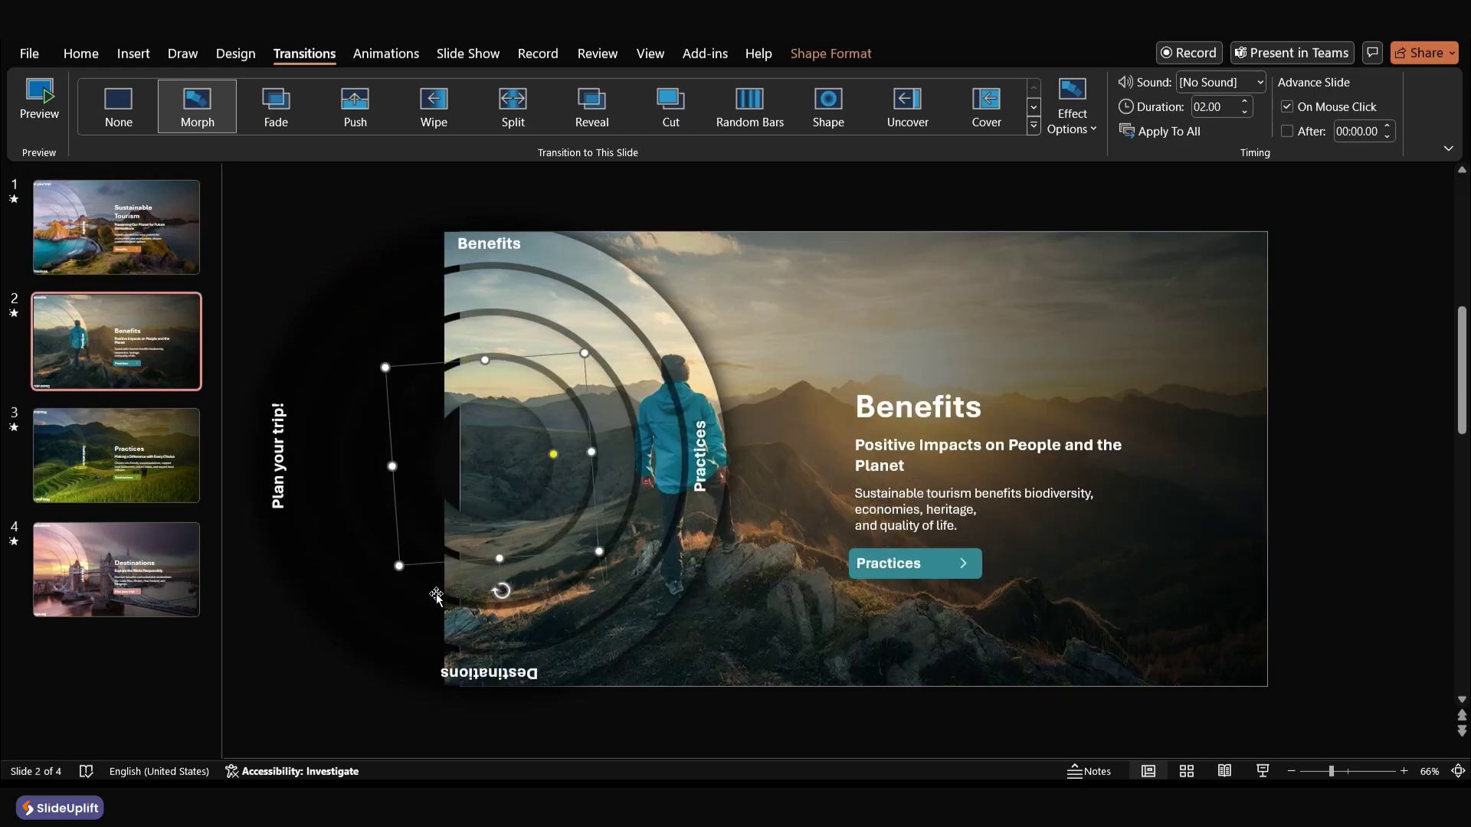
Inspect the rings on the Practices and Destinations slides, then jump back to the first slide
{"action": "key", "text": "Page_Down"}
{"action": "left_click", "coordinate": [588, 261]}
{"action": "left_click", "coordinate": [549, 341]}
{"action": "left_click", "coordinate": [379, 448]}
{"action": "left_click", "coordinate": [494, 460]}
{"action": "key", "text": "Page_Down"}
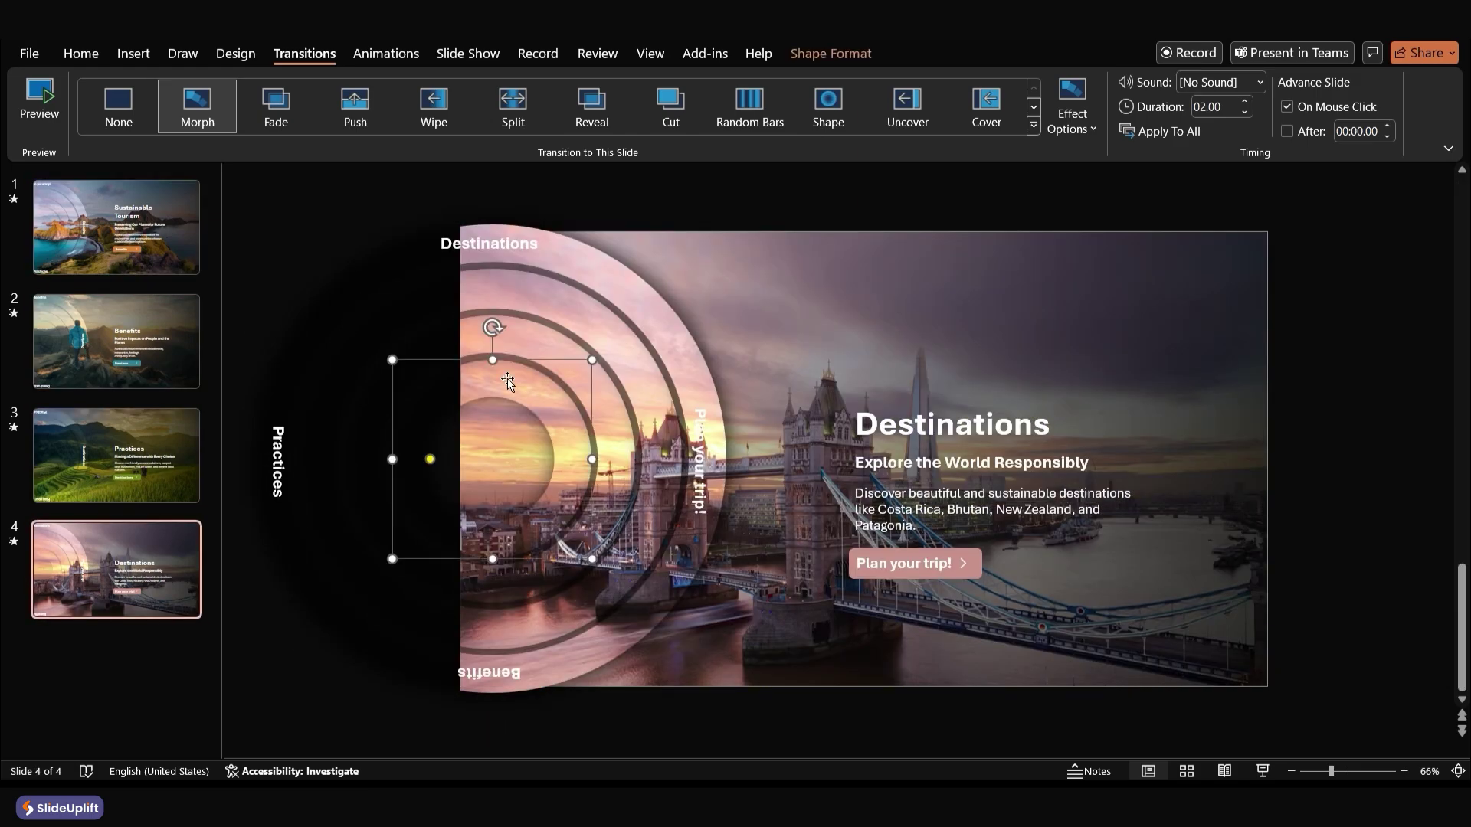
{"action": "left_click", "coordinate": [402, 445]}
{"action": "left_click", "coordinate": [515, 301]}
{"action": "left_click", "coordinate": [496, 690]}
{"action": "key", "text": "Home"}
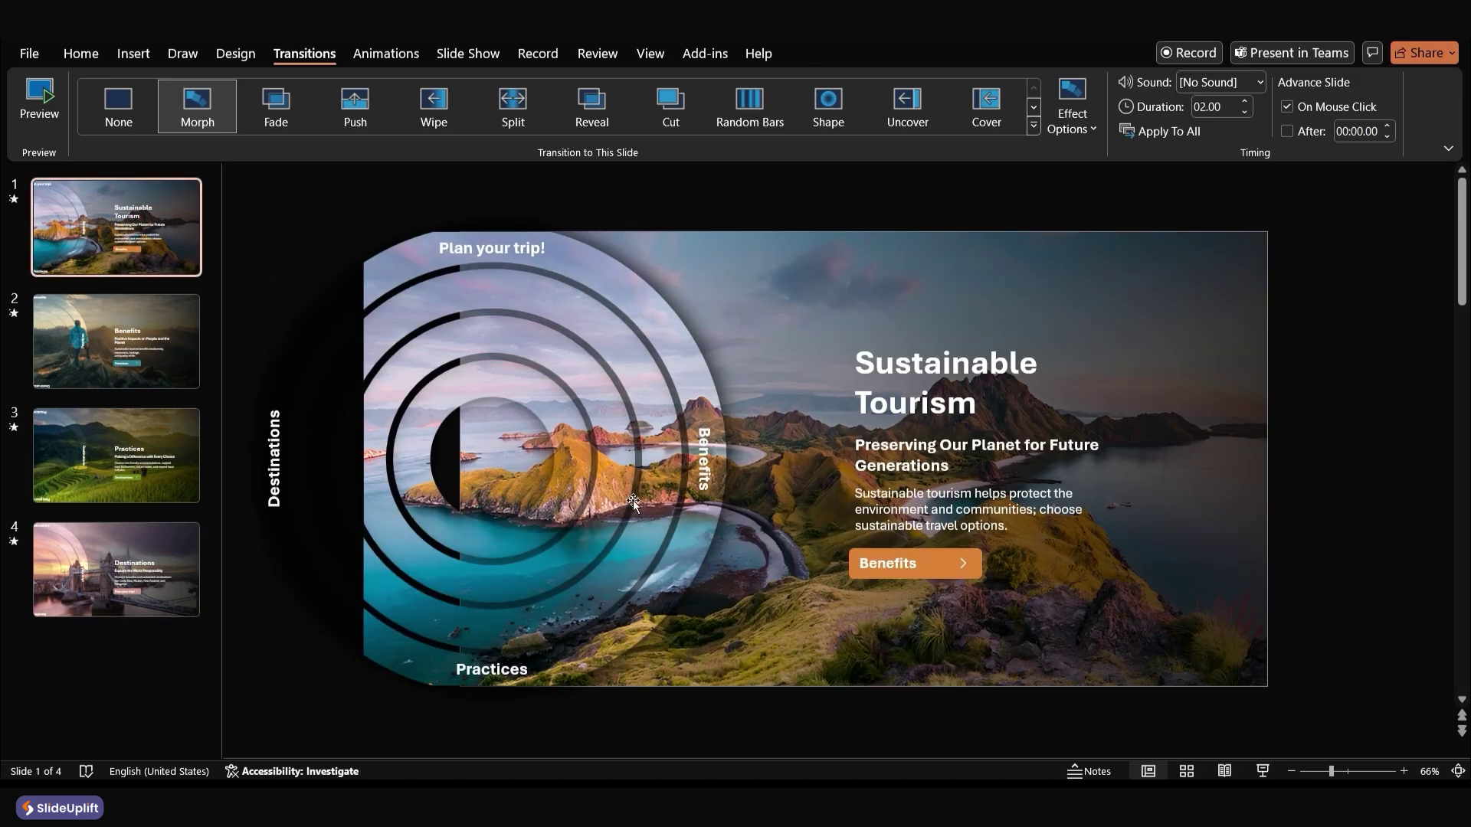
{"action": "left_click", "coordinate": [1266, 772]}
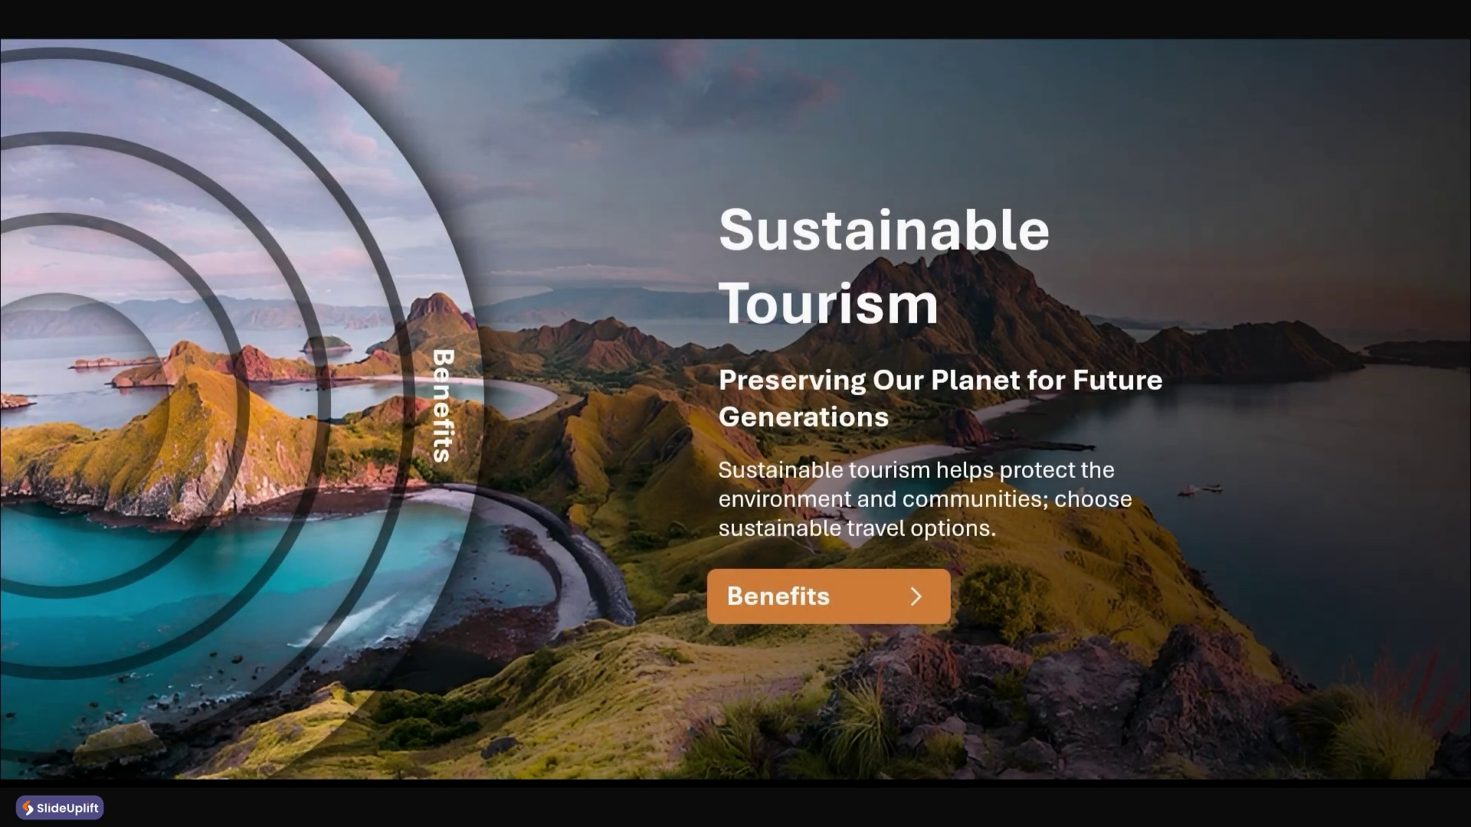
{"action": "key", "text": "space"}
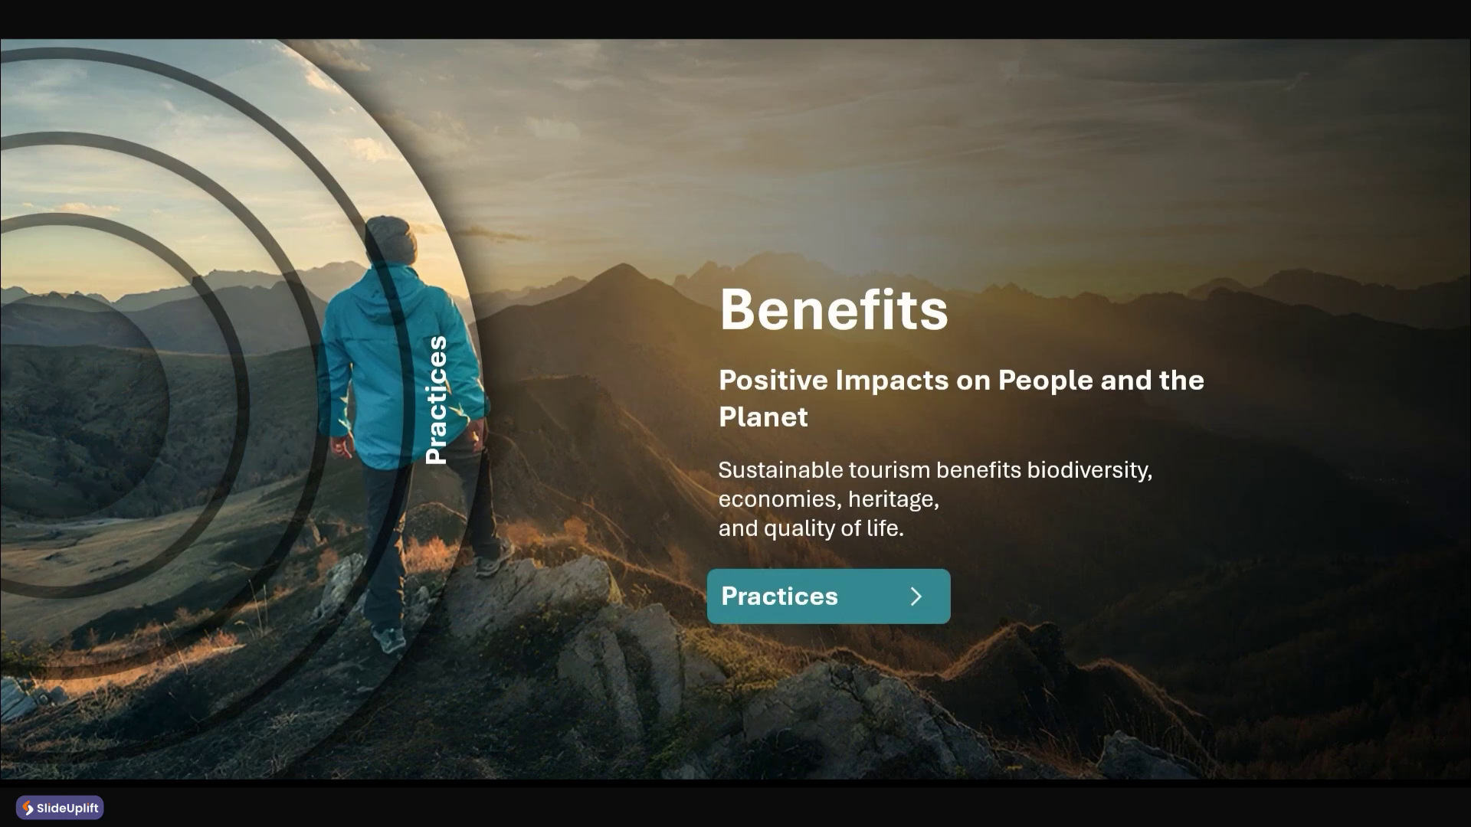
{"action": "key", "text": "space"}
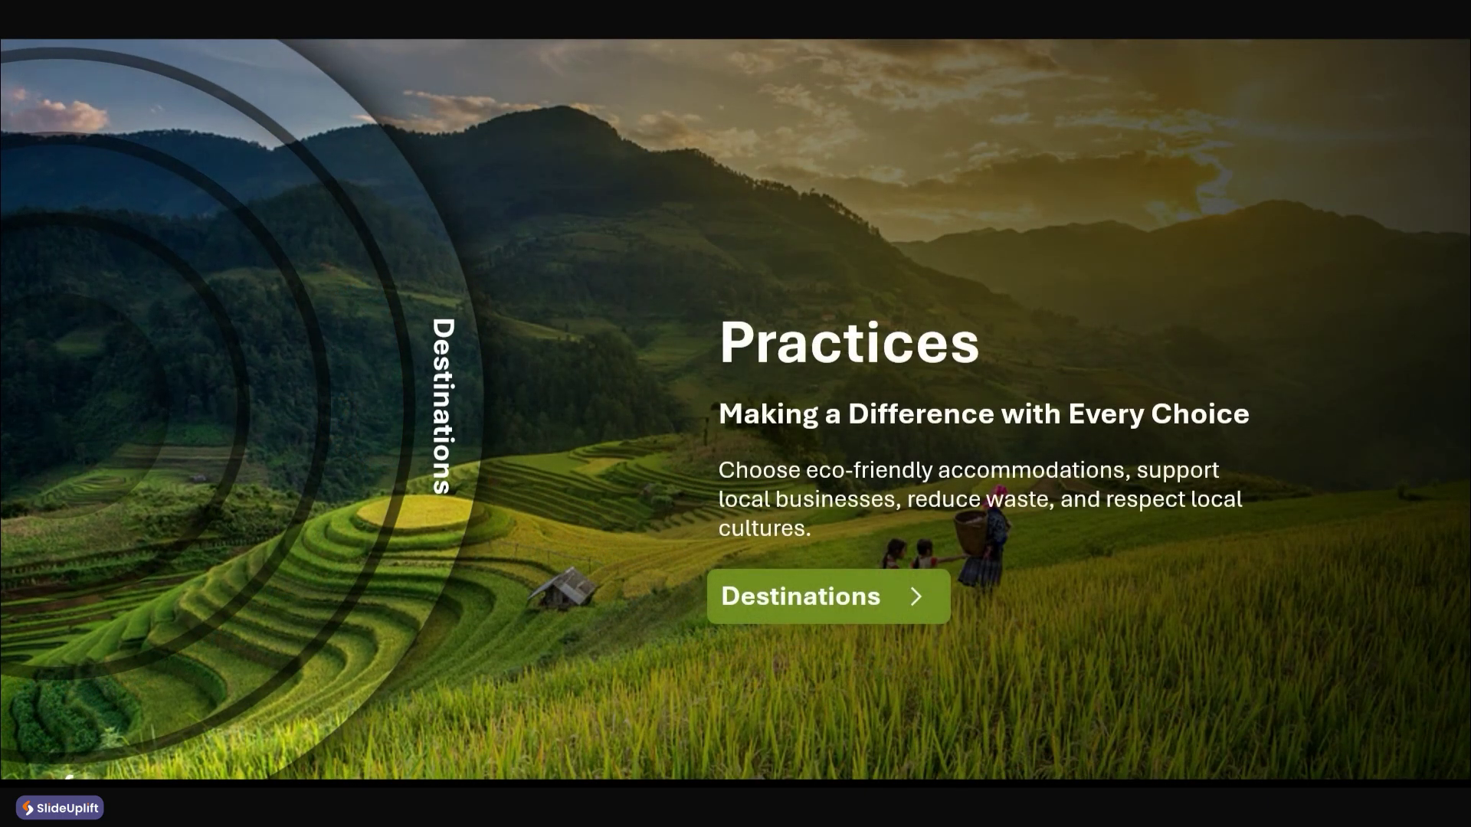
{"action": "key", "text": "space"}
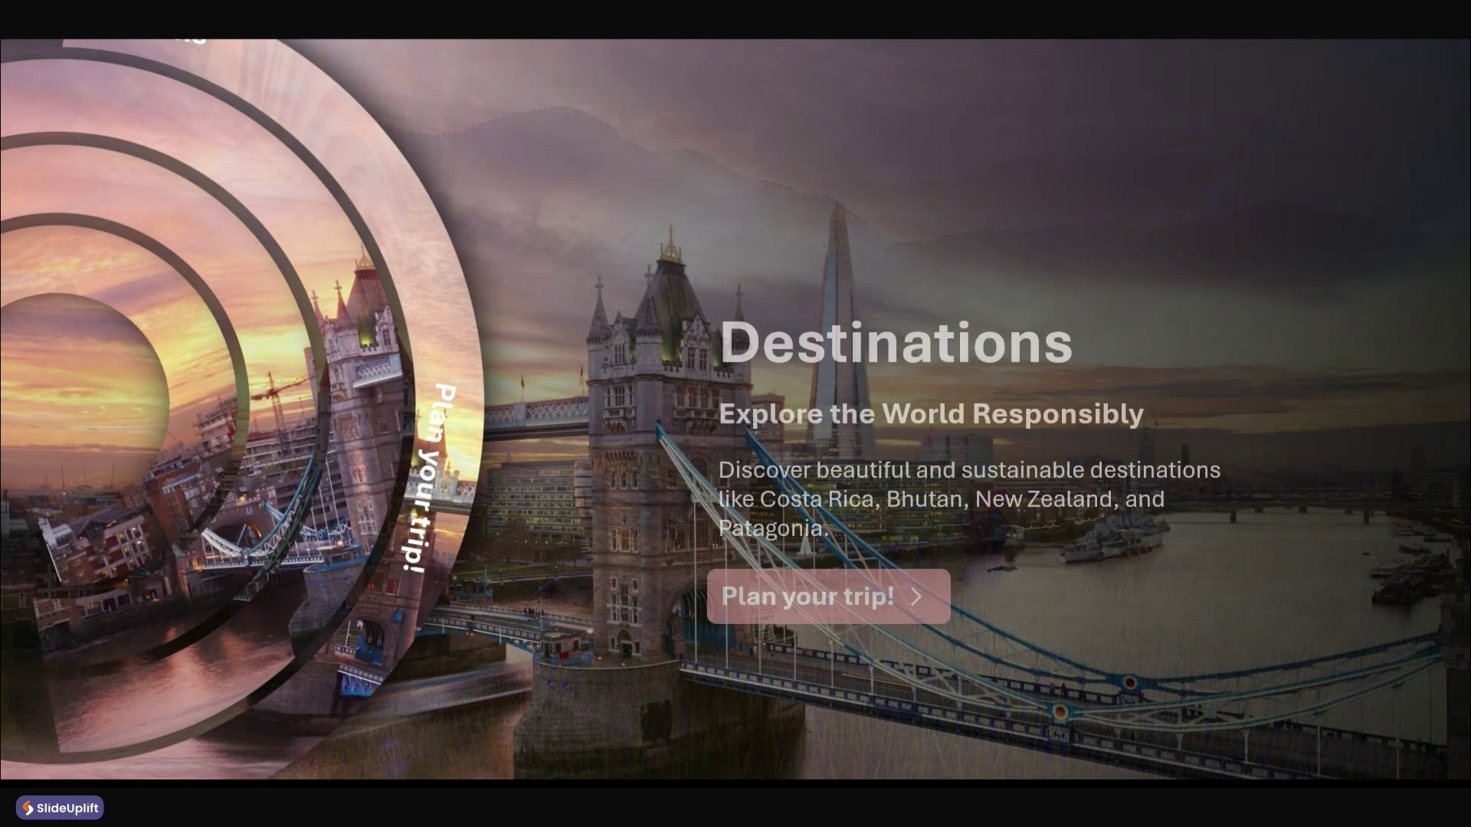
Exit the slideshow and park a copy of the Sustainable Tourism text above the Benefits slide
{"action": "key", "text": "Escape"}
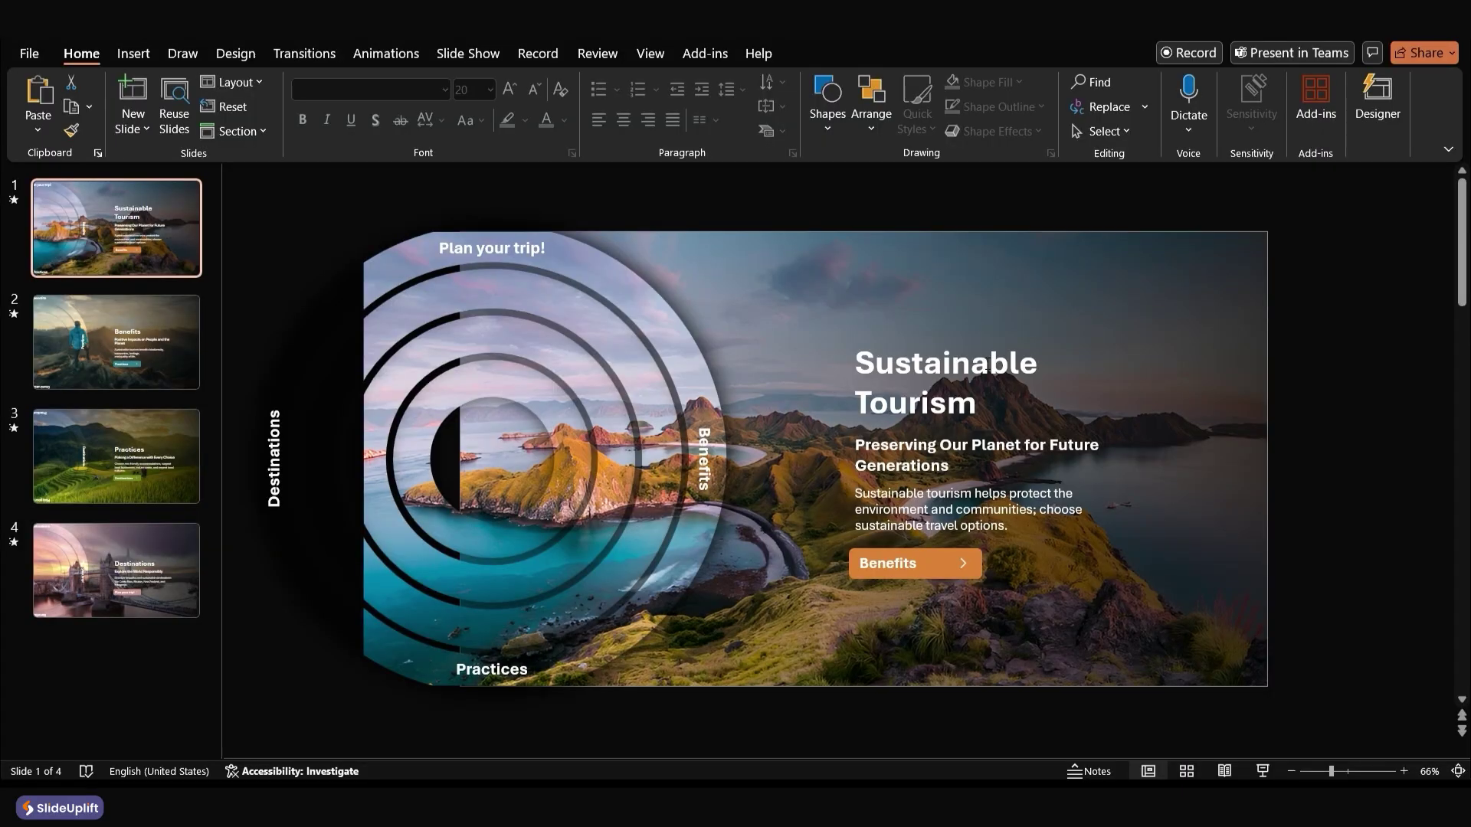
{"action": "left_click", "coordinate": [989, 364]}
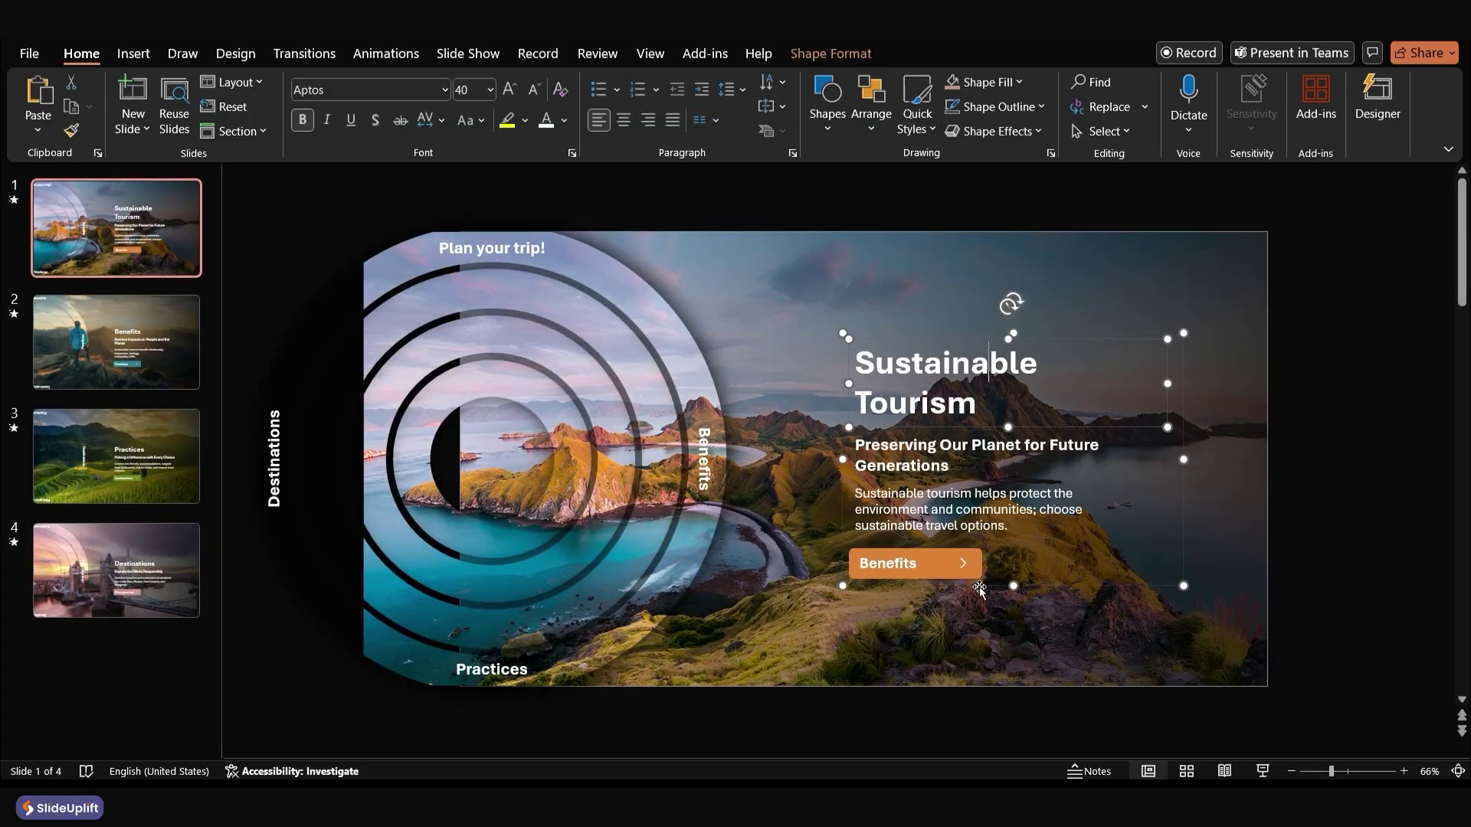
{"action": "key", "text": "ctrl+a"}
{"action": "key", "text": "Page_Down"}
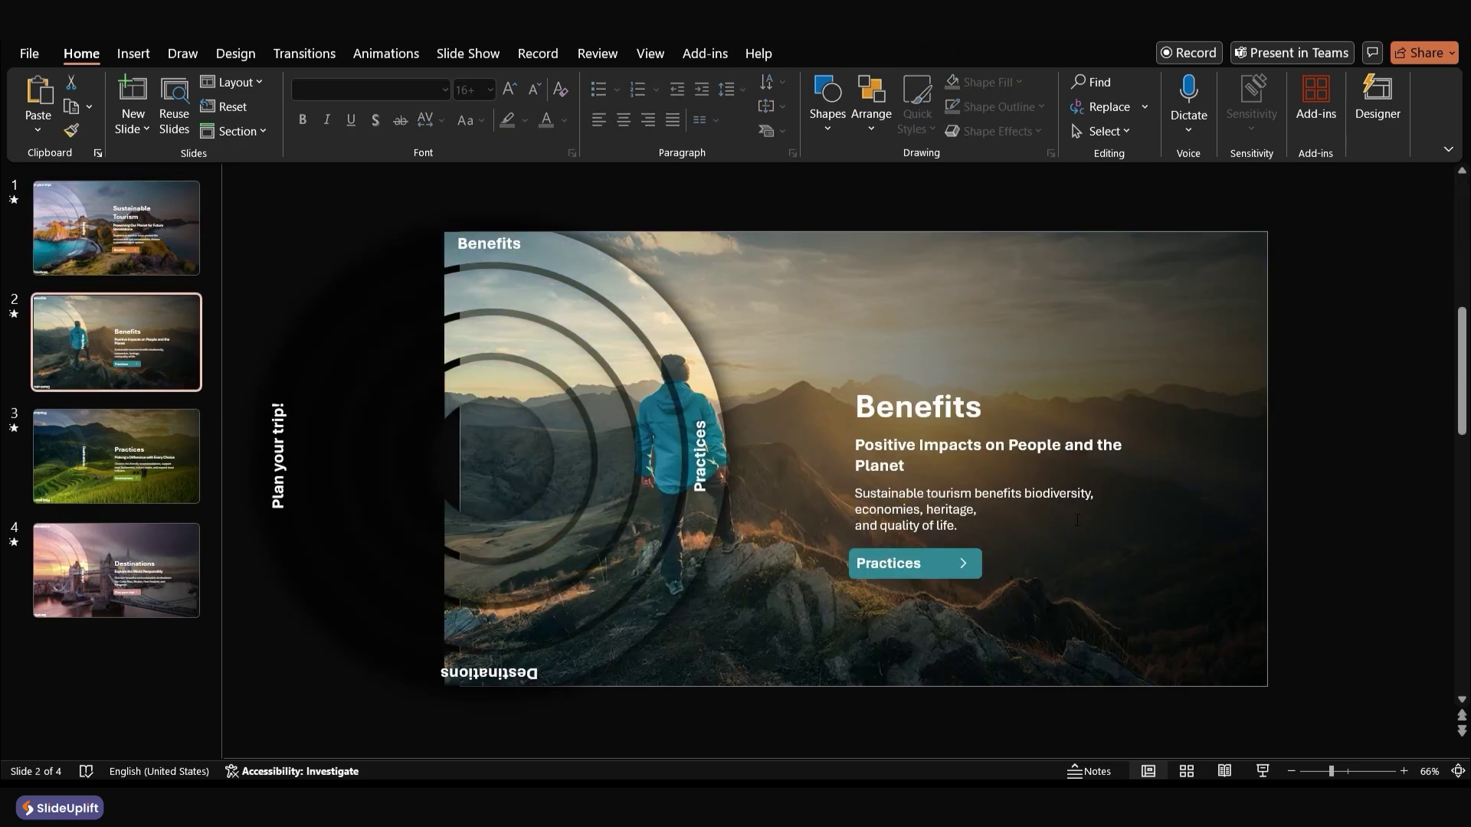
{"action": "key", "text": "ctrl+v"}
{"action": "scroll", "coordinate": [1075, 519], "scroll_direction": "down", "scroll_amount": 3}
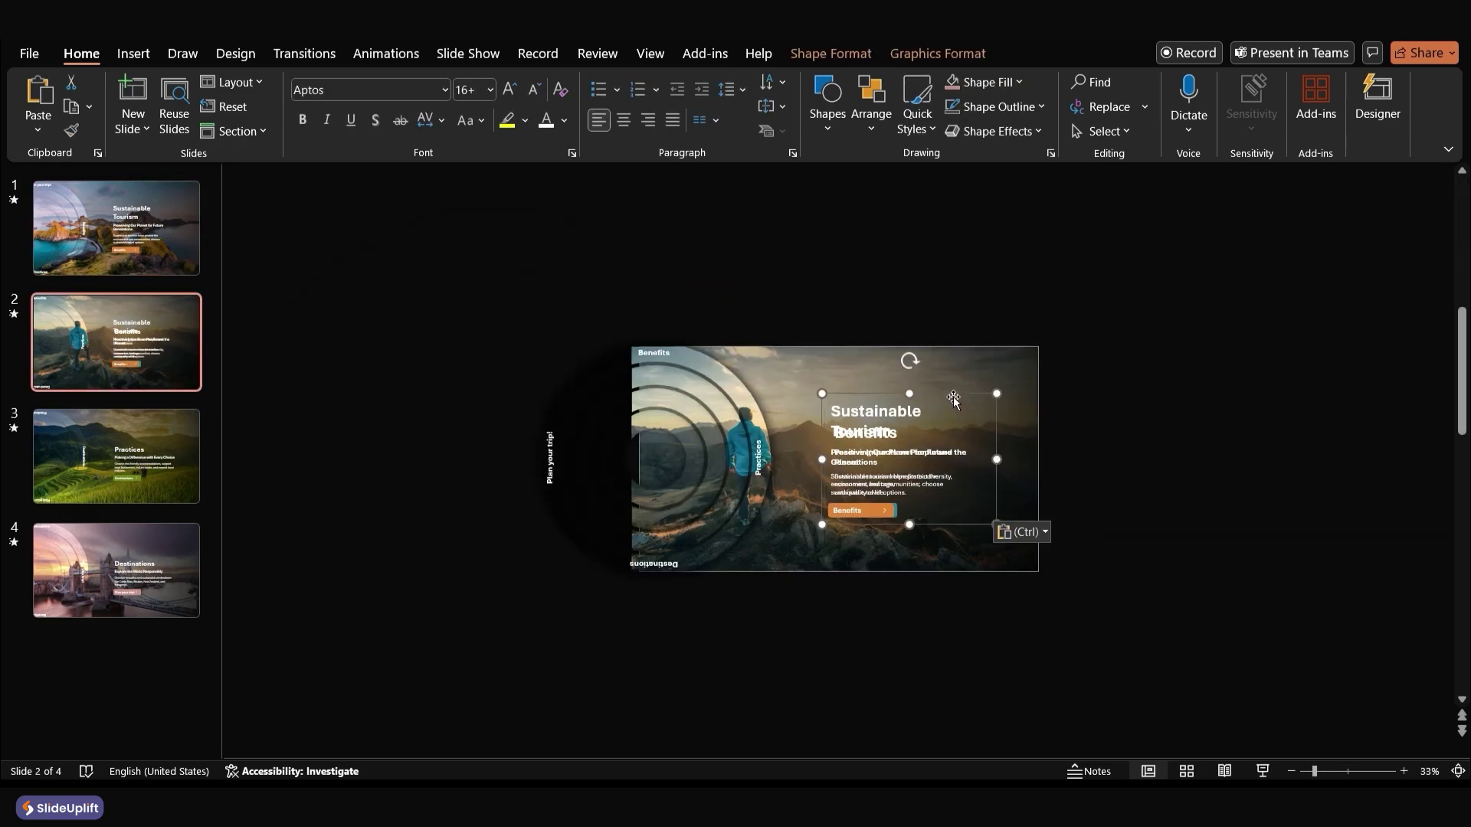
{"action": "left_click_drag", "start_coordinate": [953, 397], "coordinate": [951, 208]}
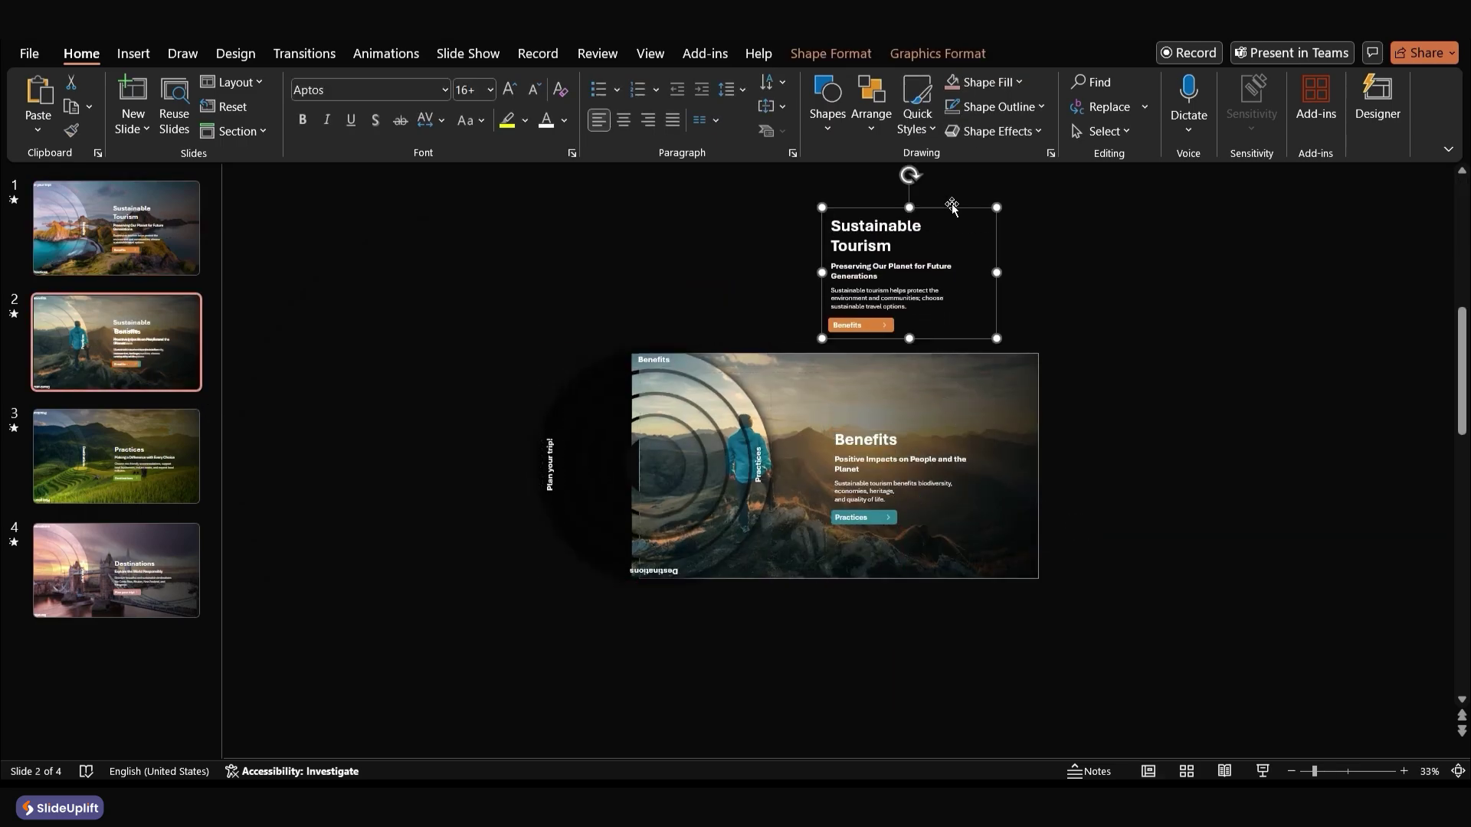
{"action": "left_click", "coordinate": [880, 518]}
{"action": "left_click_drag", "start_coordinate": [881, 518], "coordinate": [870, 498]}
Park the Benefits text below the title slide and left-align it with the Sustainable Tourism group
{"action": "left_click", "coordinate": [870, 499]}
{"action": "key", "text": "ctrl+c"}
{"action": "left_click", "coordinate": [196, 272]}
{"action": "key", "text": "ctrl+v"}
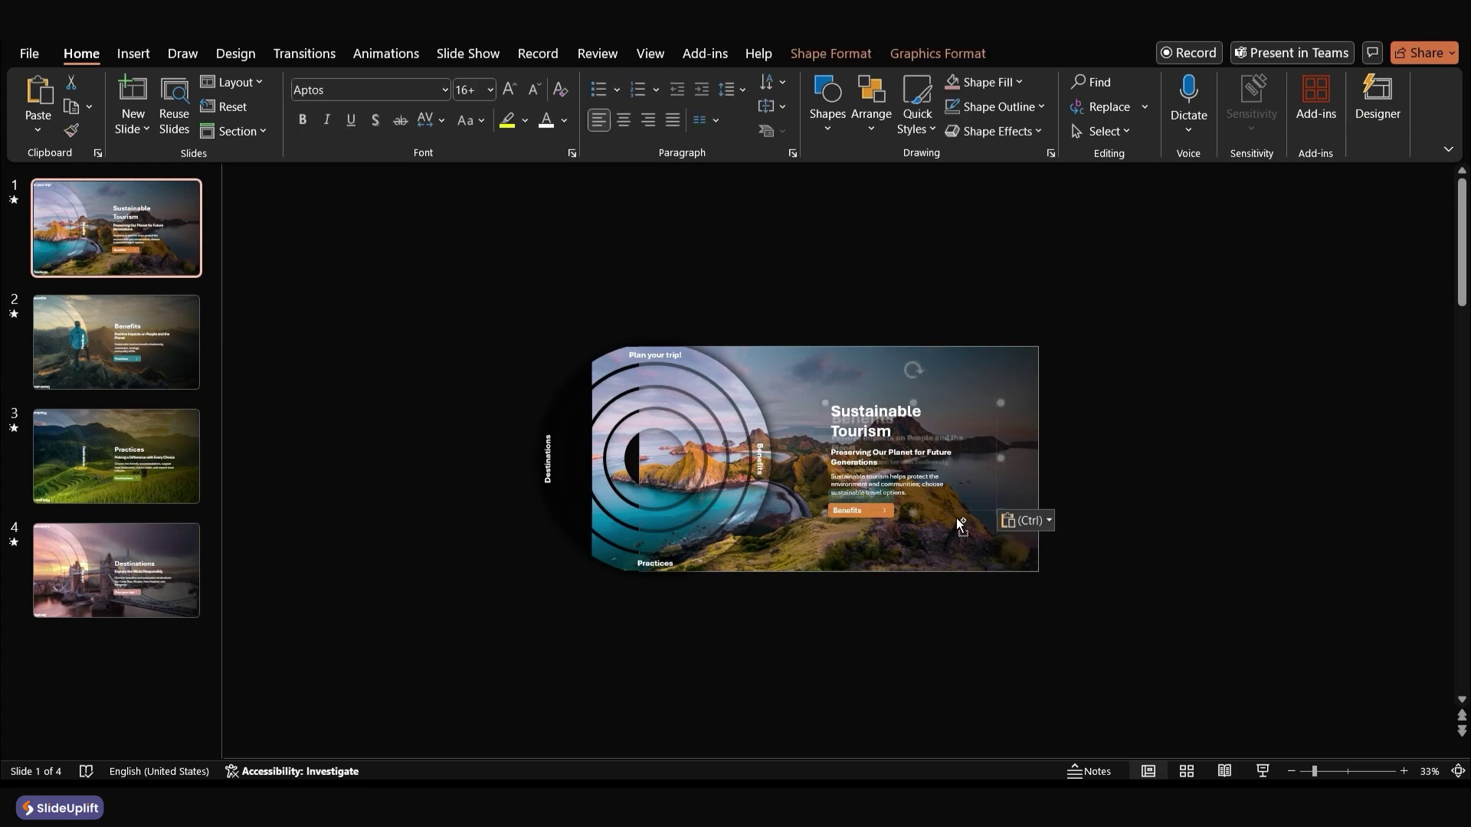
{"action": "left_click_drag", "start_coordinate": [949, 408], "coordinate": [947, 577]}
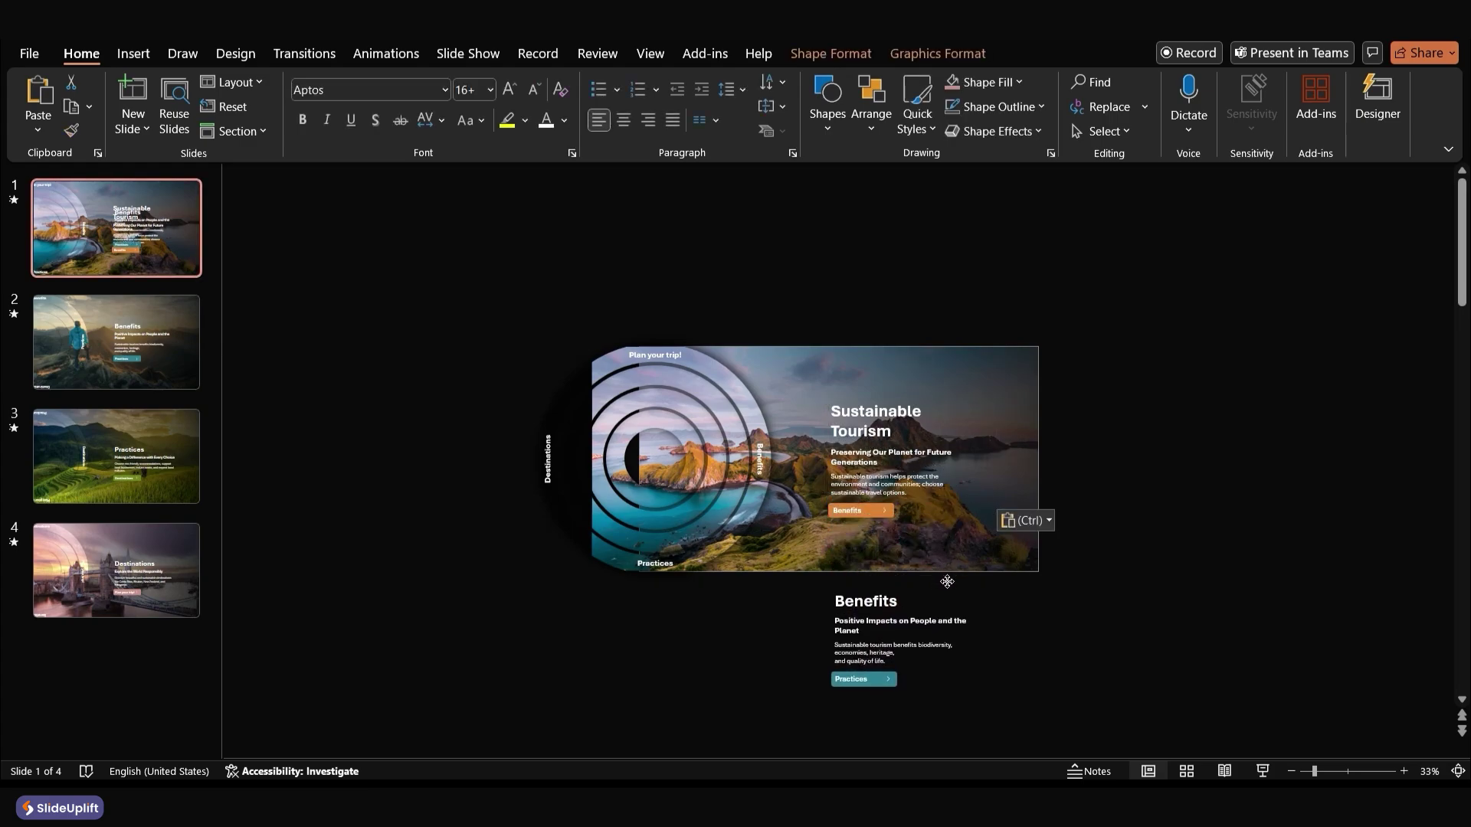
{"action": "left_click", "coordinate": [891, 508], "text": "shift"}
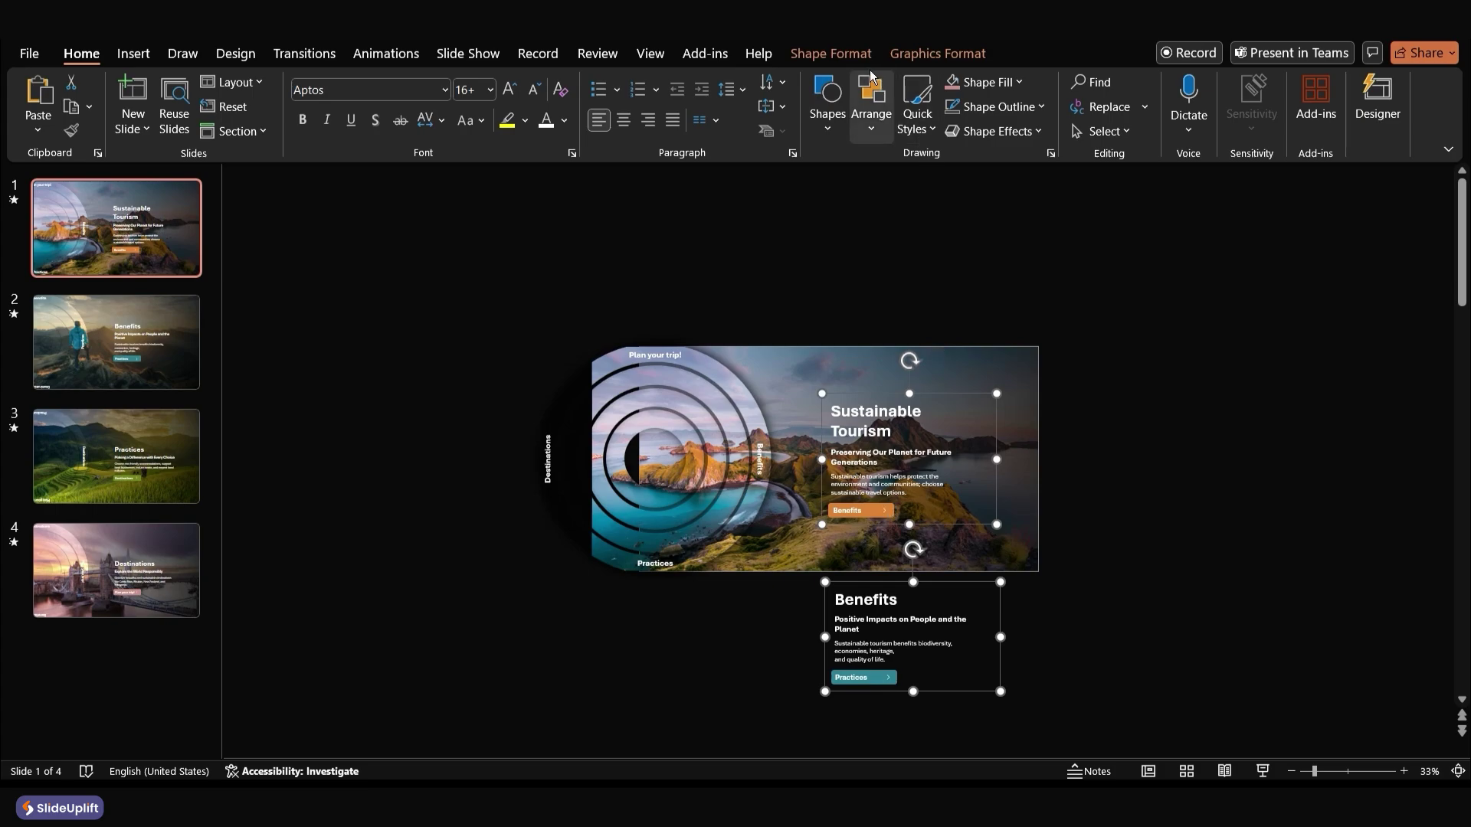
{"action": "left_click", "coordinate": [831, 53]}
{"action": "left_click", "coordinate": [1105, 82]}
{"action": "left_click", "coordinate": [1090, 111]}
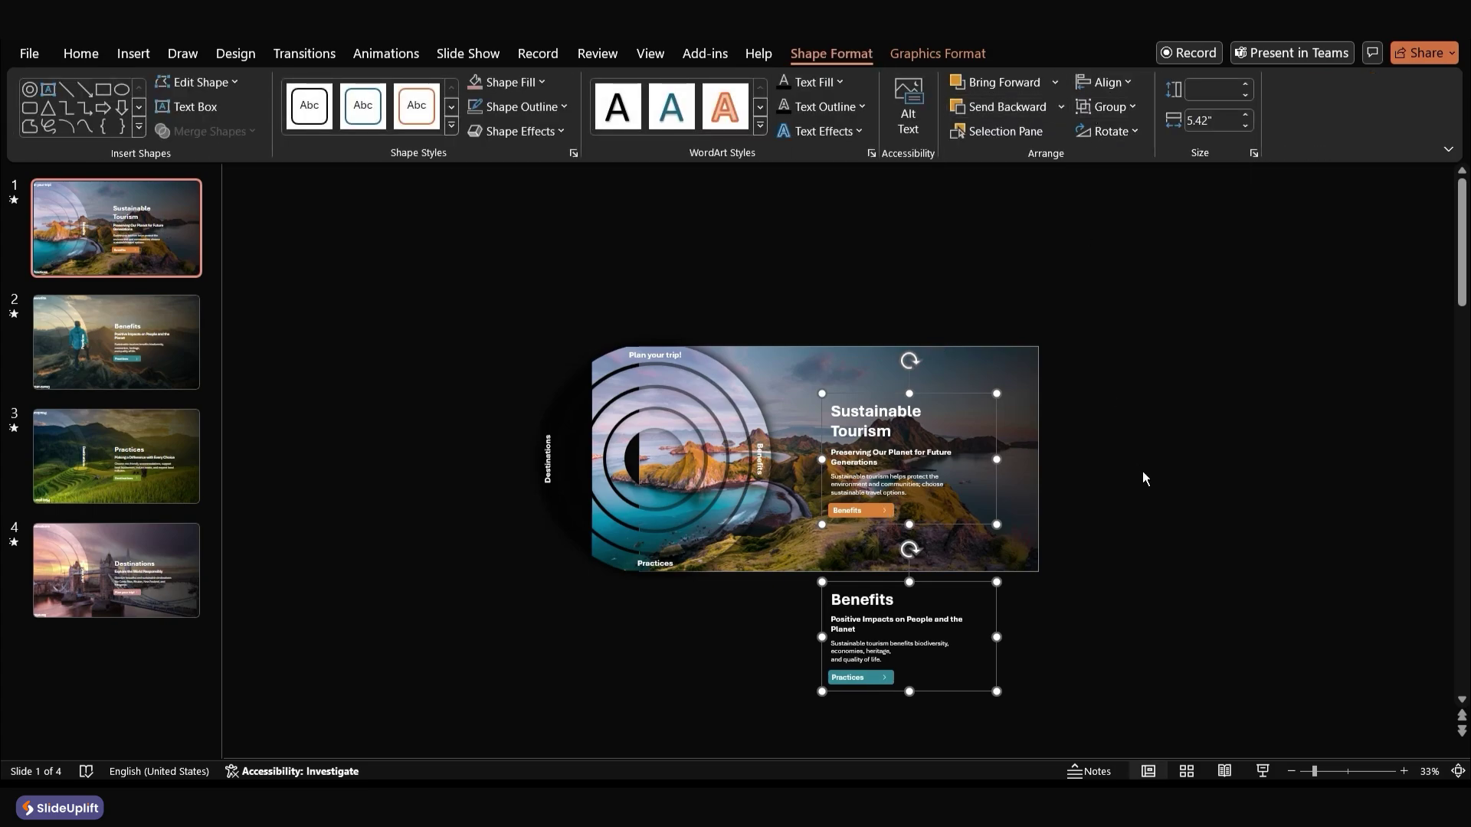
Park a copy of the Benefits text above the Practices slide
{"action": "left_click", "coordinate": [1143, 473]}
{"action": "left_click", "coordinate": [151, 373]}
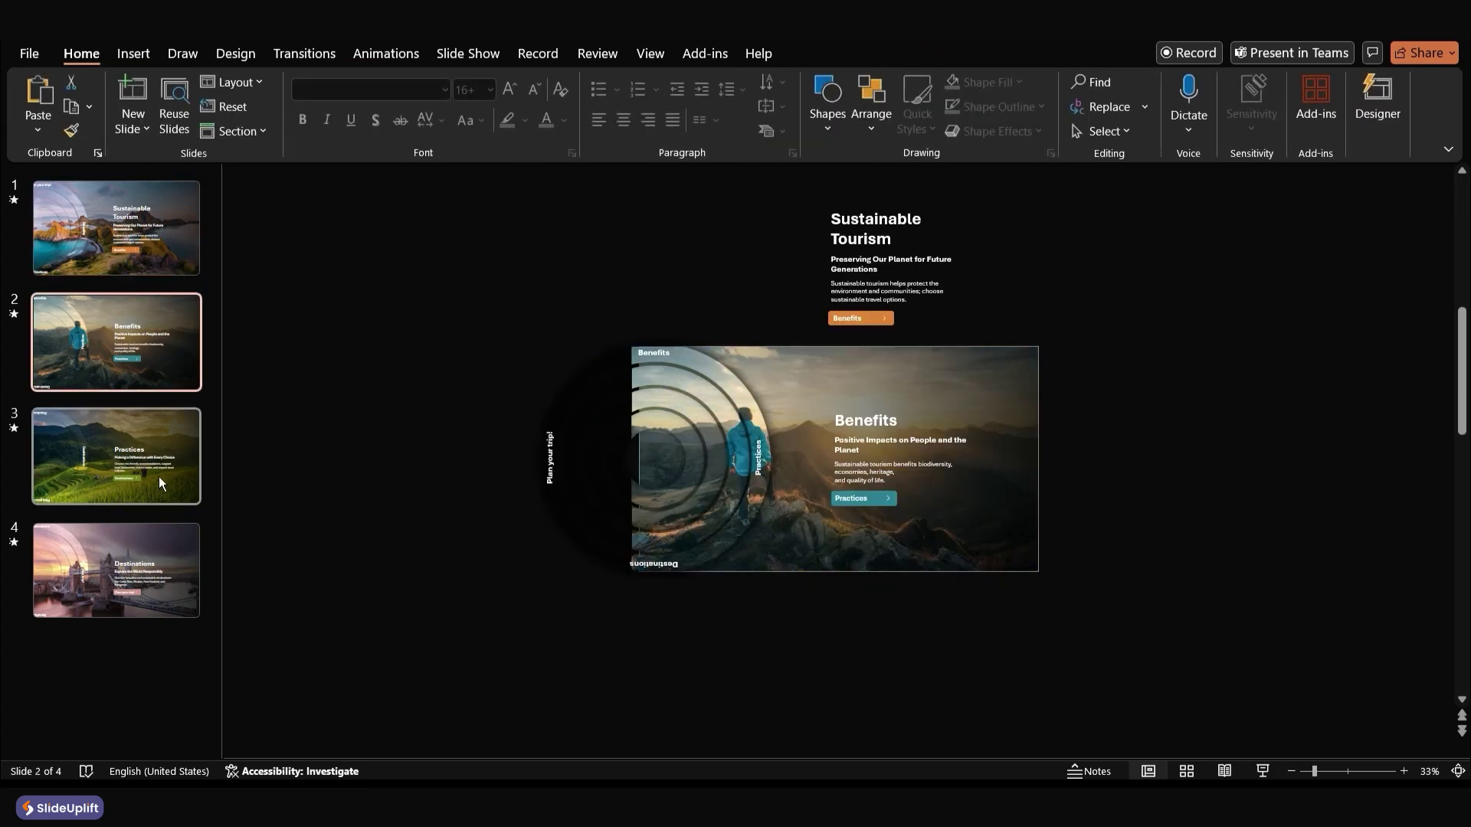
{"action": "key", "text": "ctrl+v"}
{"action": "left_click", "coordinate": [116, 456]}
{"action": "key", "text": "ctrl+v"}
{"action": "left_click_drag", "start_coordinate": [896, 400], "coordinate": [897, 183]}
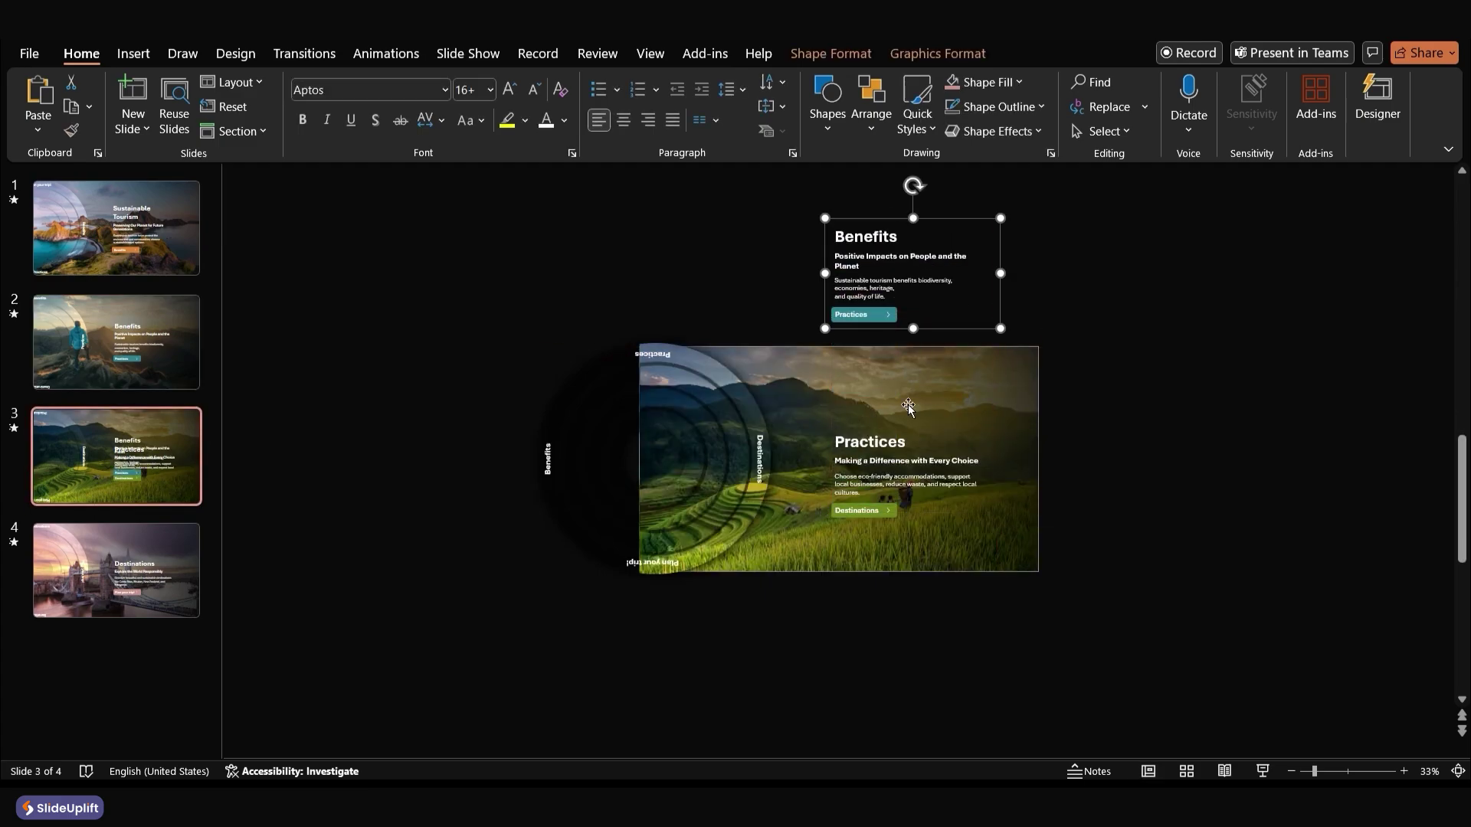
Park a copy of the Practices text below the Benefits slide
{"action": "left_click", "coordinate": [907, 483]}
{"action": "key", "text": "ctrl+c"}
{"action": "left_click", "coordinate": [114, 341]}
{"action": "key", "text": "ctrl+v"}
{"action": "left_click_drag", "start_coordinate": [936, 423], "coordinate": [936, 621]}
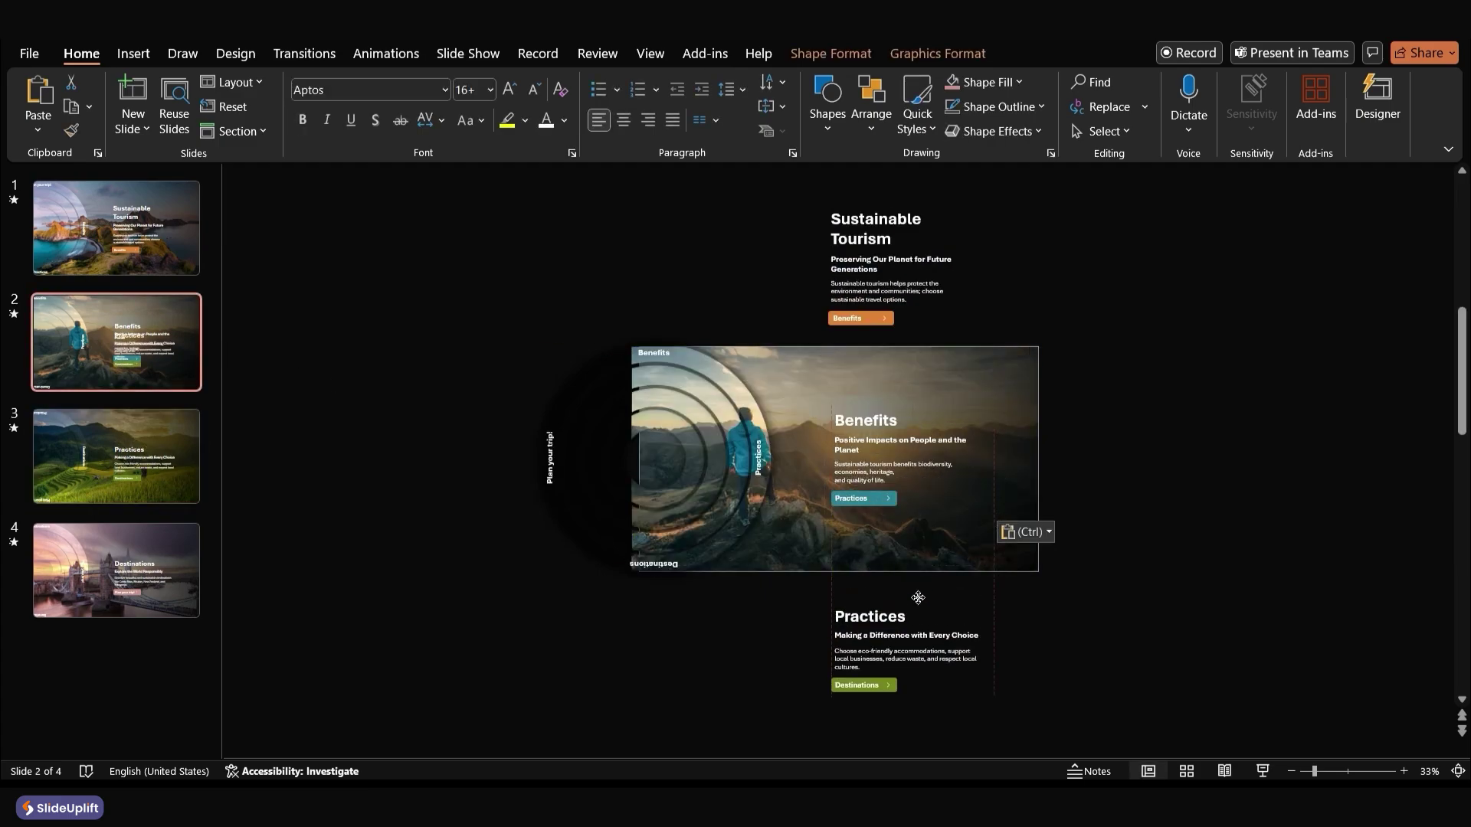
{"action": "left_click", "coordinate": [1127, 517]}
Park a copy of the Practices text above the Destinations slide
{"action": "left_click", "coordinate": [115, 457]}
{"action": "left_click", "coordinate": [908, 471]}
{"action": "key", "text": "ctrl+c"}
{"action": "left_click", "coordinate": [115, 570]}
{"action": "key", "text": "ctrl+v"}
{"action": "left_click_drag", "start_coordinate": [924, 423], "coordinate": [923, 240]}
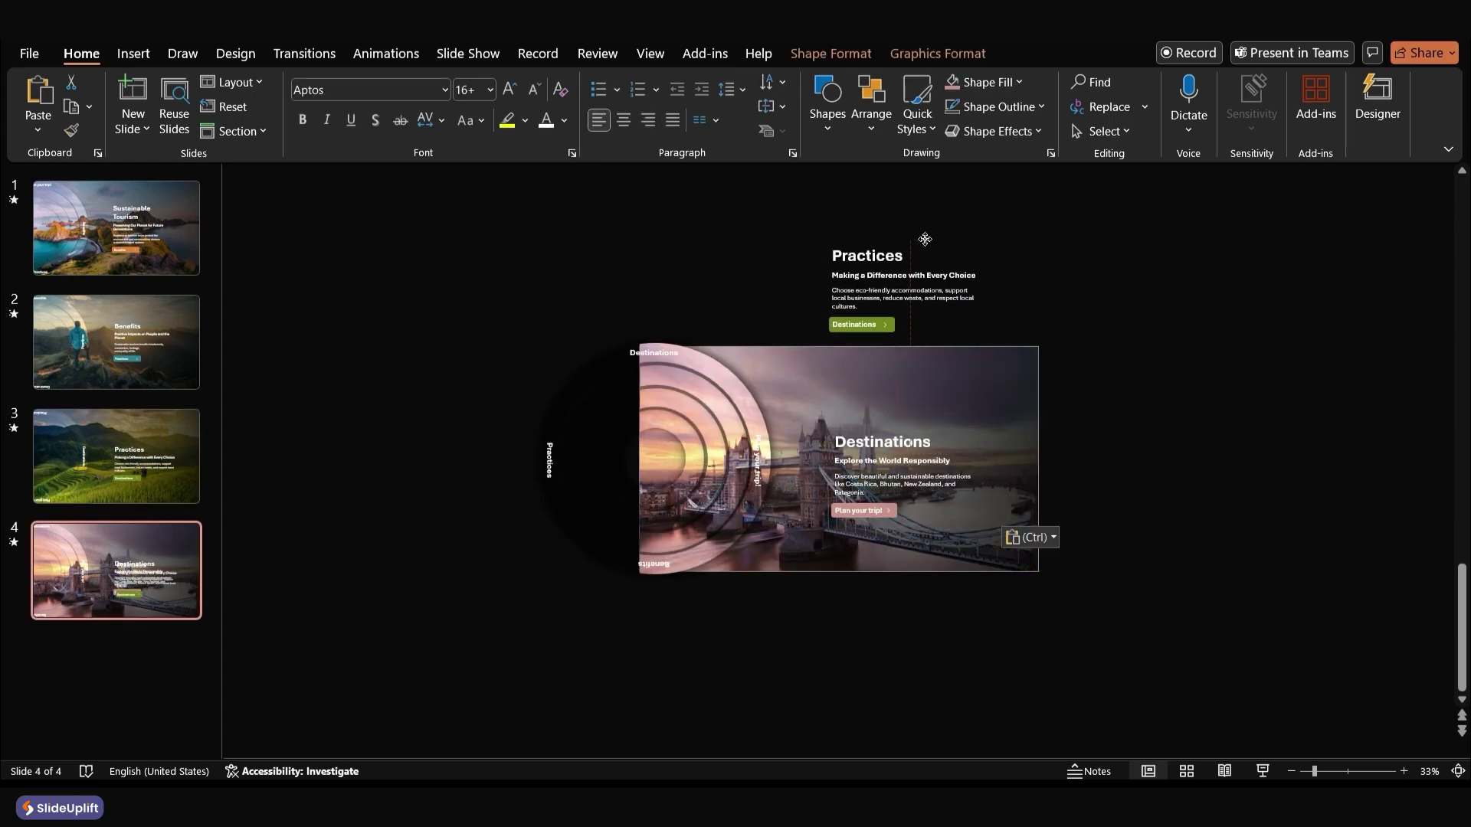
{"action": "left_click", "coordinate": [941, 53]}
Park a copy of the Destinations text below the Practices slide
{"action": "left_click", "coordinate": [1132, 396]}
{"action": "left_click", "coordinate": [887, 510]}
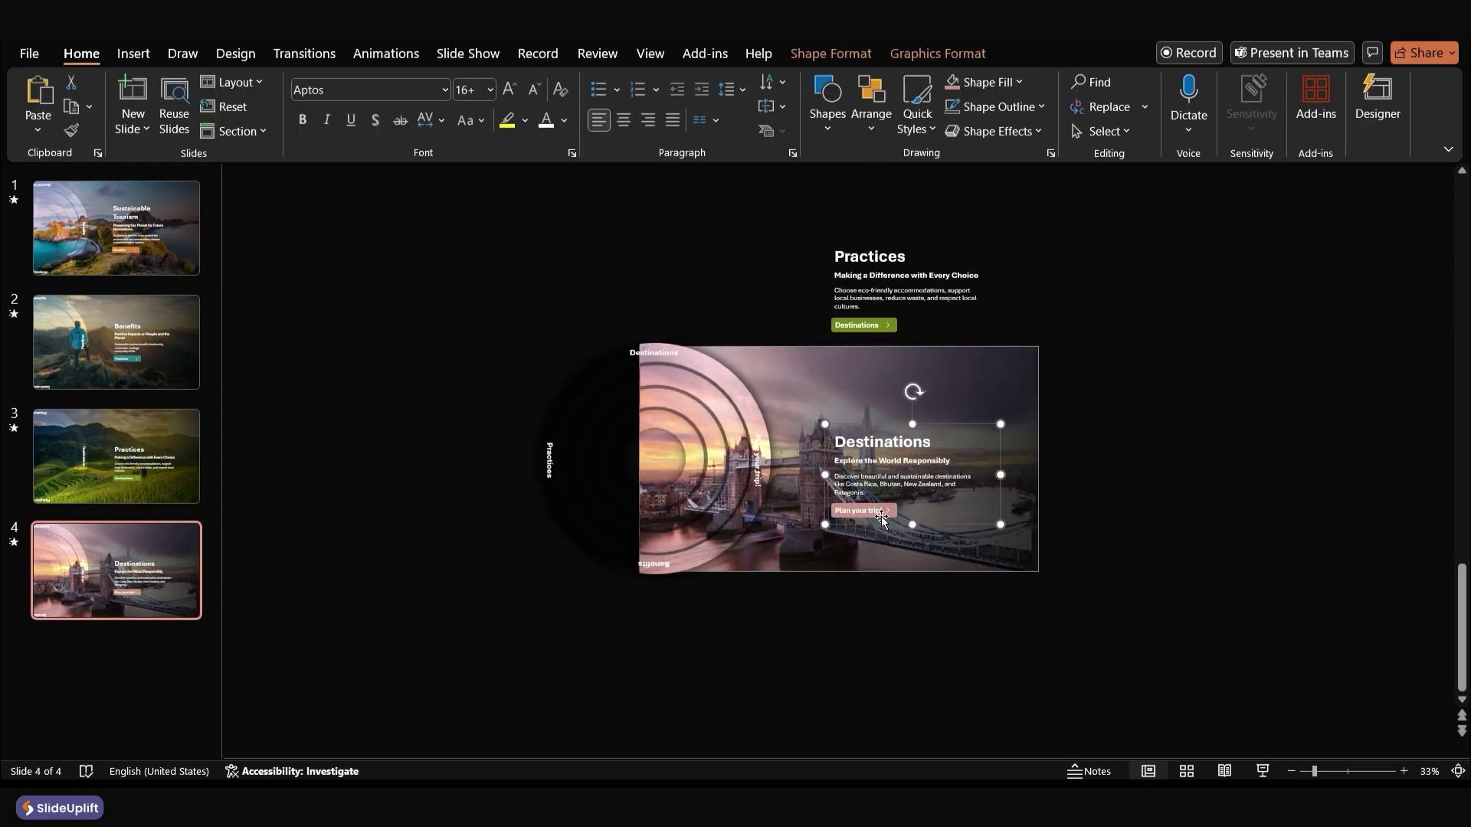
{"action": "left_click_drag", "start_coordinate": [887, 512], "coordinate": [883, 510]}
{"action": "key", "text": "ctrl+c"}
{"action": "left_click", "coordinate": [115, 456]}
{"action": "key", "text": "ctrl+v"}
{"action": "left_click_drag", "start_coordinate": [912, 477], "coordinate": [912, 644]}
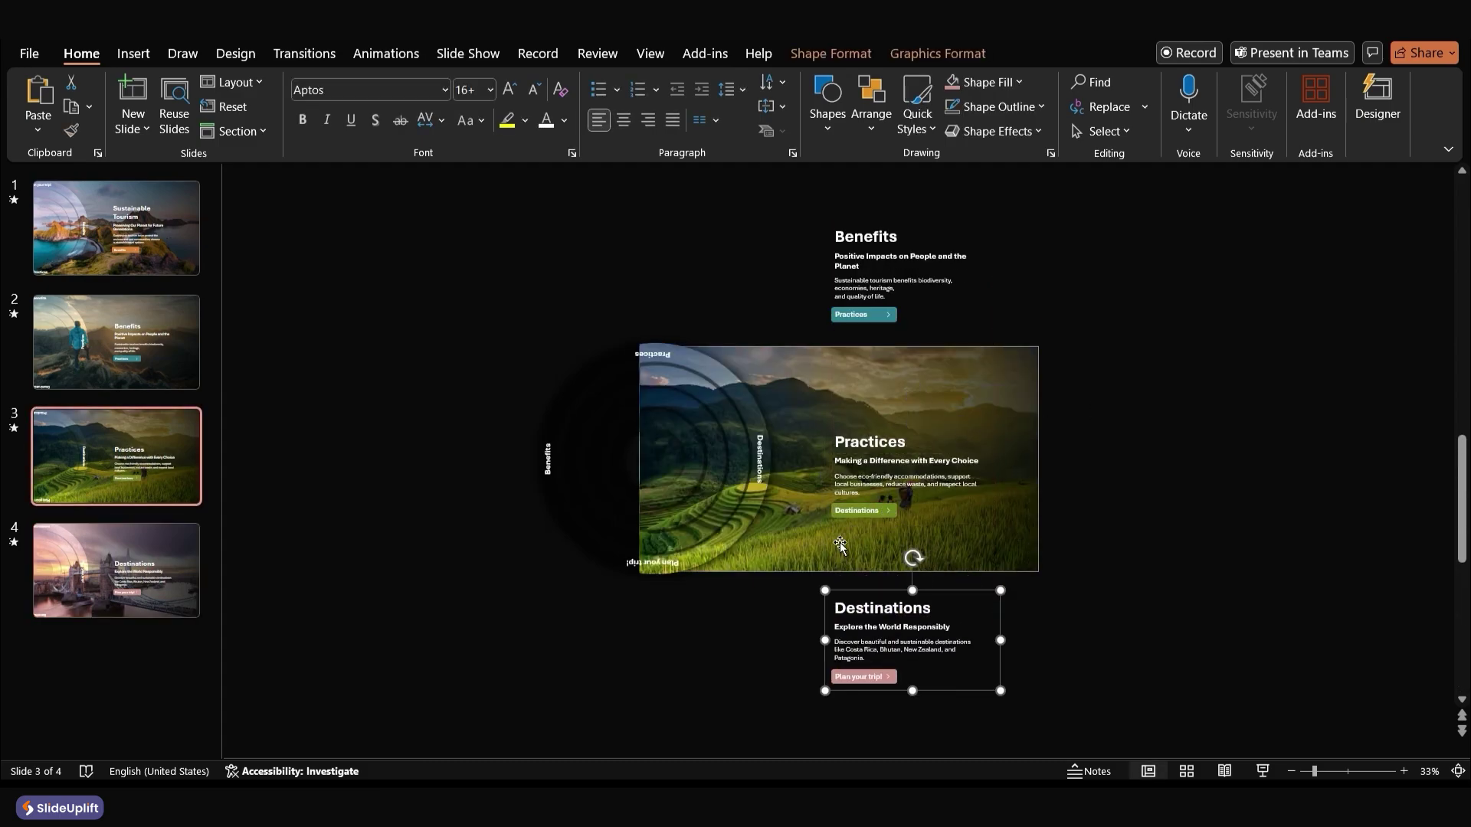
Review the Destinations, Practices and Benefits slides, then return to the title slide
{"action": "left_click", "coordinate": [115, 570]}
{"action": "left_click", "coordinate": [116, 457]}
{"action": "left_click", "coordinate": [115, 342]}
{"action": "left_click", "coordinate": [115, 228]}
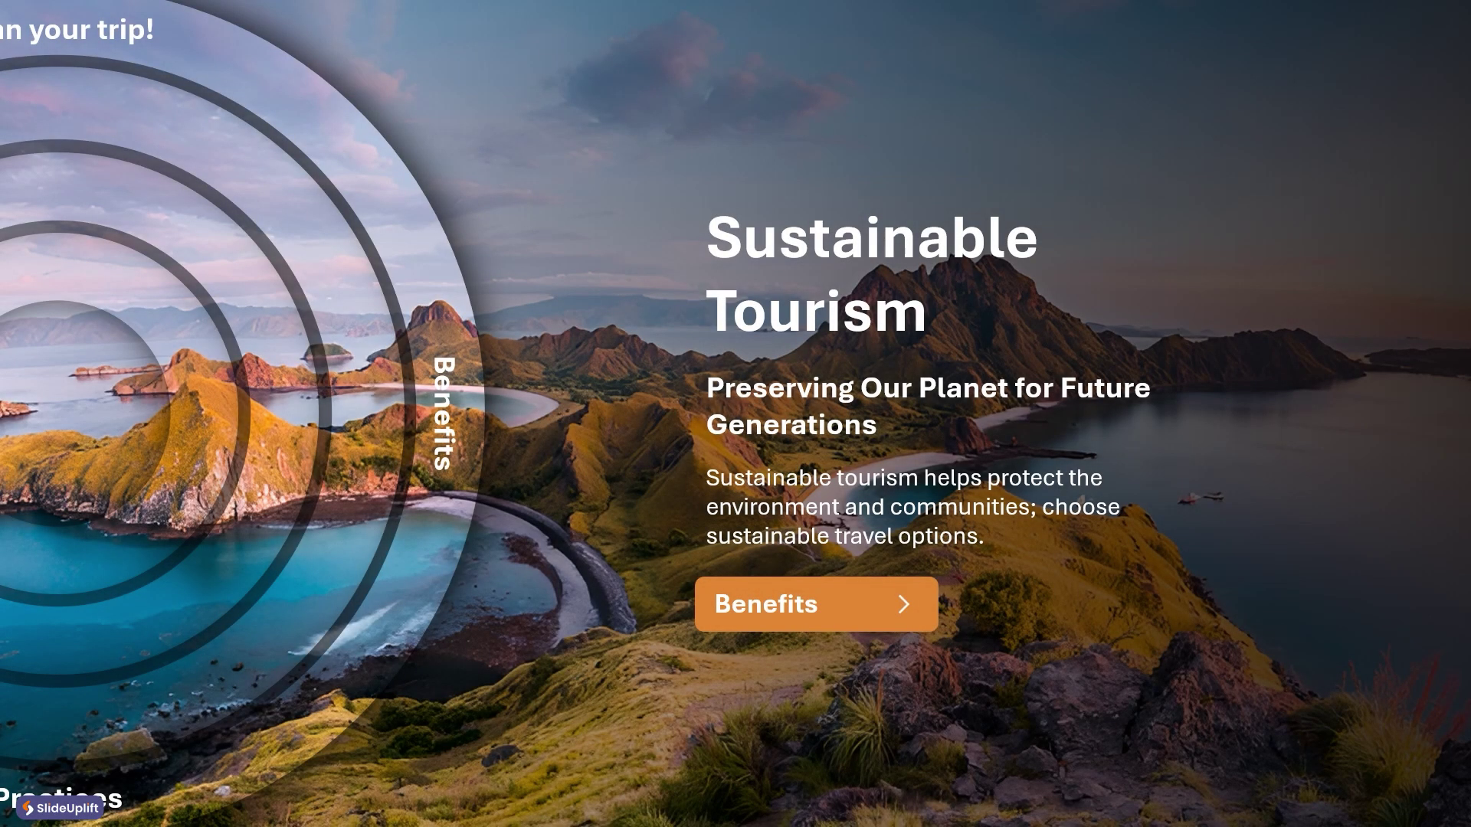
Advance the slideshow from the title slide through Benefits and Practices to Destinations
{"action": "key", "text": "space"}
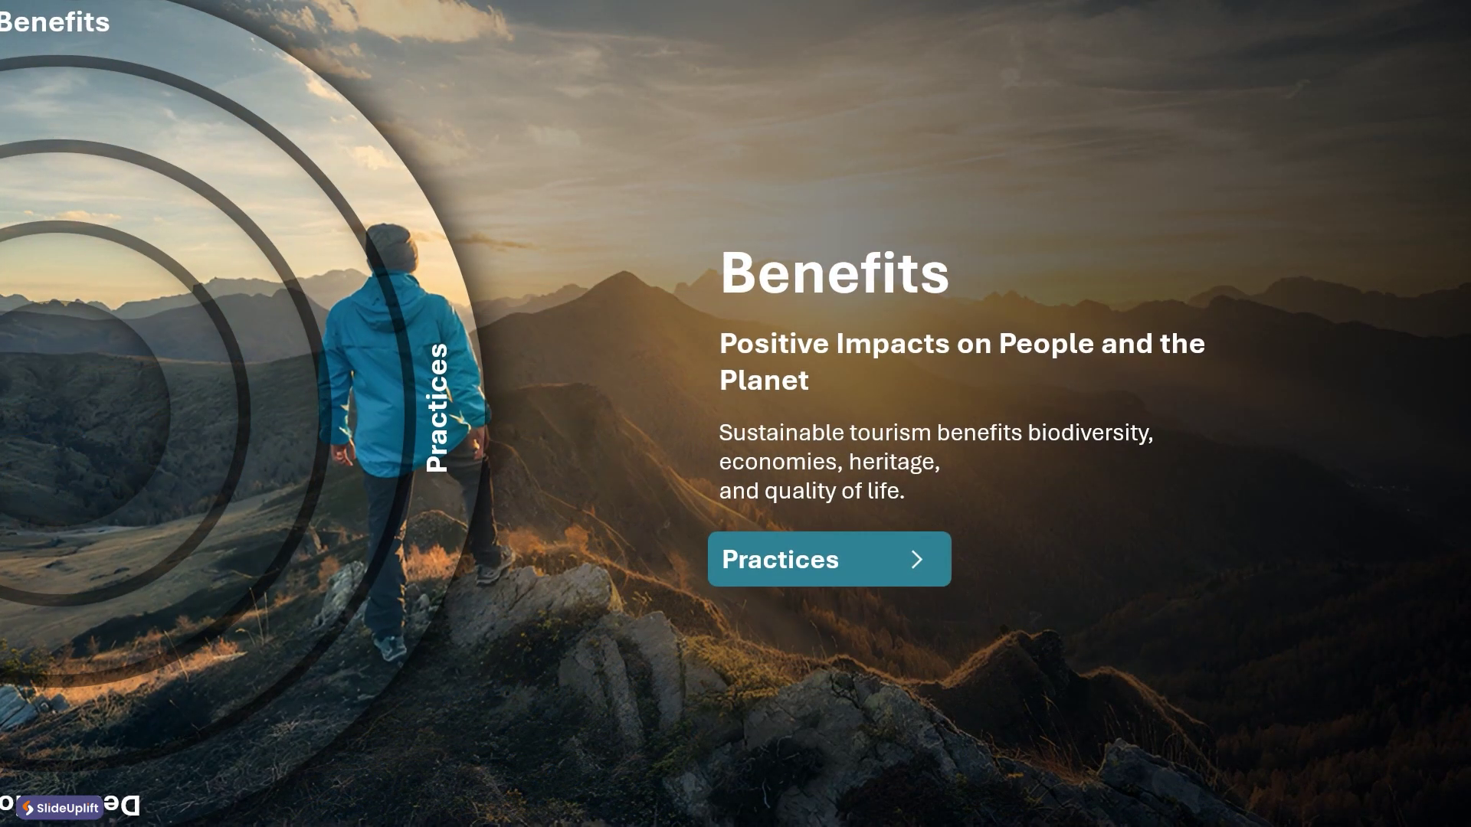
{"action": "key", "text": "space"}
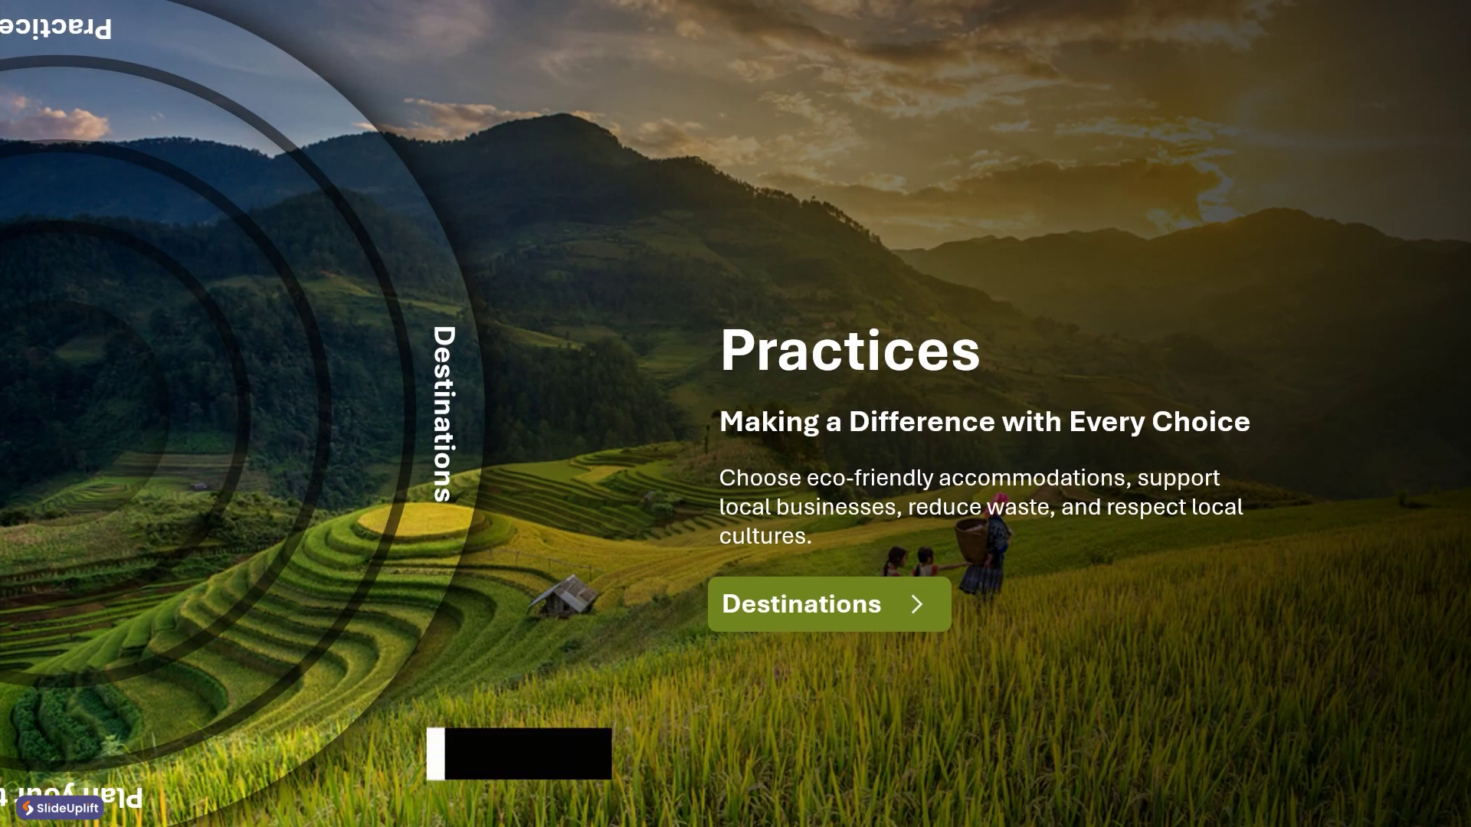
{"action": "key", "text": "space"}
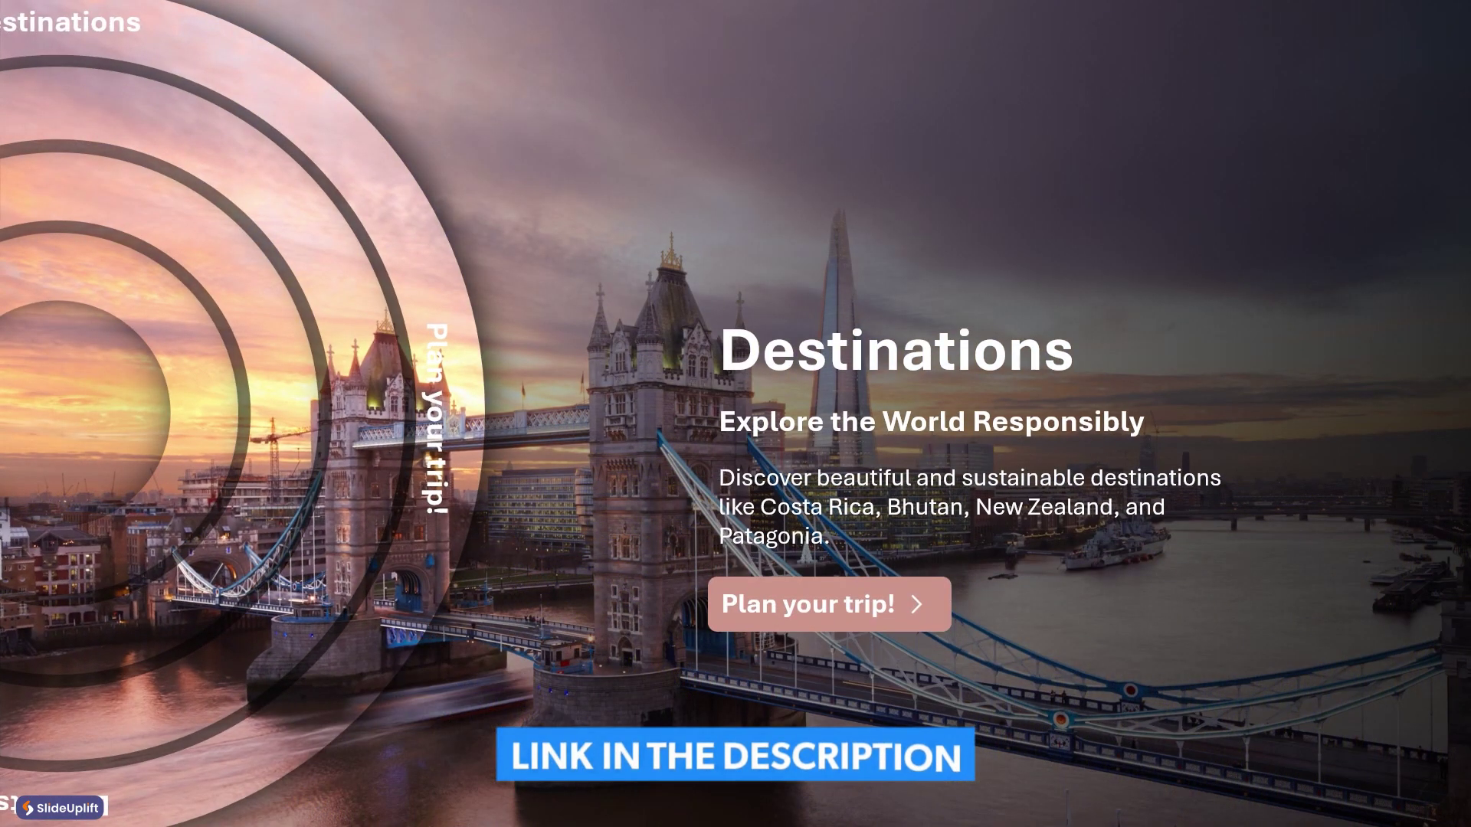